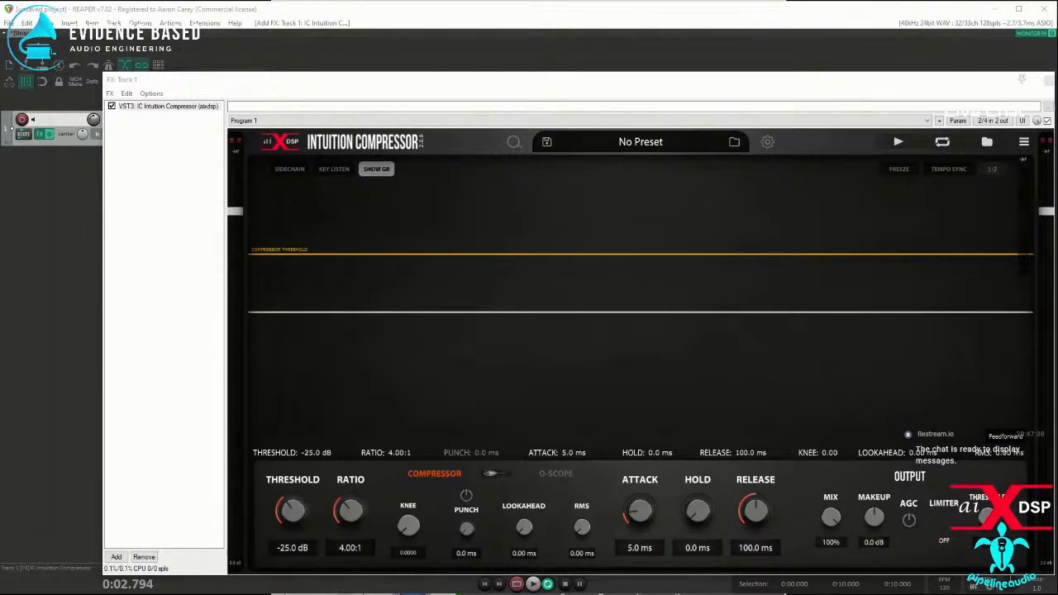
Step: Switch to the browser and examine the REAPER download page and the home page's overview of new Version 7 features
left_click_drag(0, 223, 664, 54)
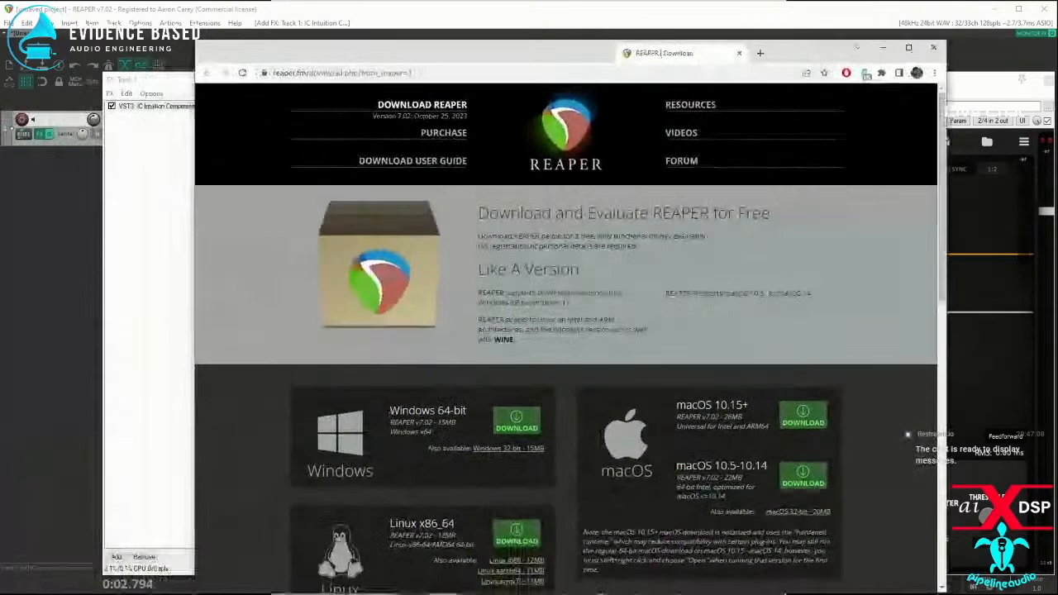
scroll(599, 376, "down", 5)
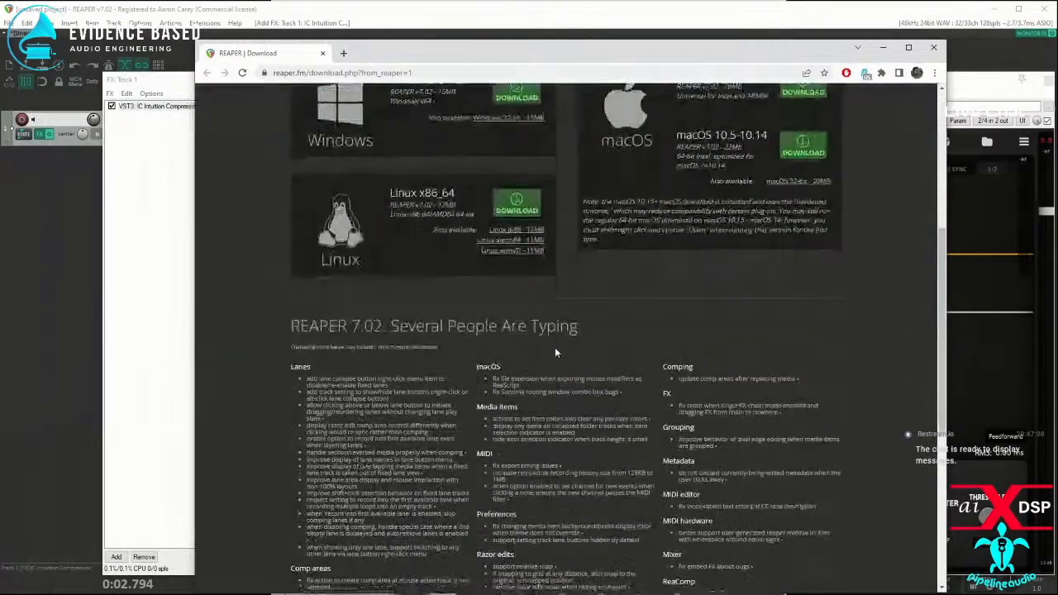
scroll(500, 364, "up", 6)
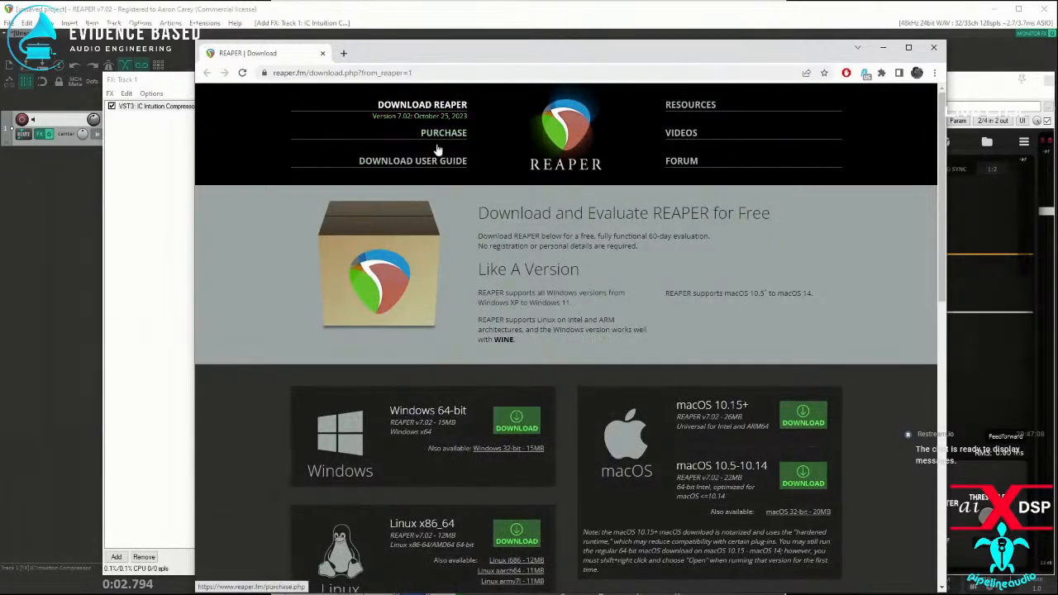
left_click(586, 144)
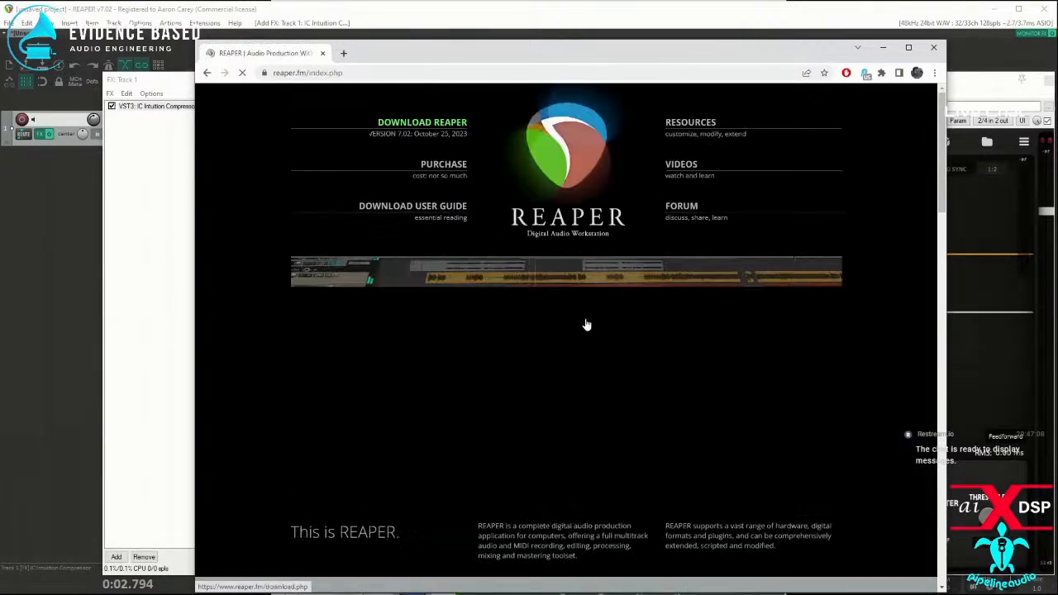
scroll(588, 323, "down", 5)
scroll(519, 538, "down", 5)
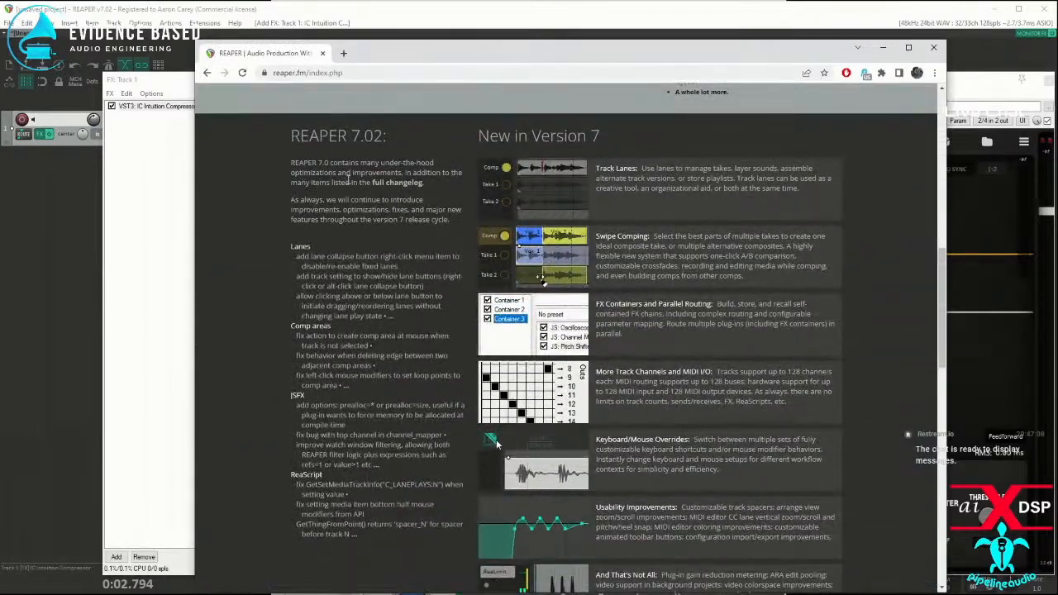
scroll(340, 180, "down", 1)
scroll(548, 395, "down", 4)
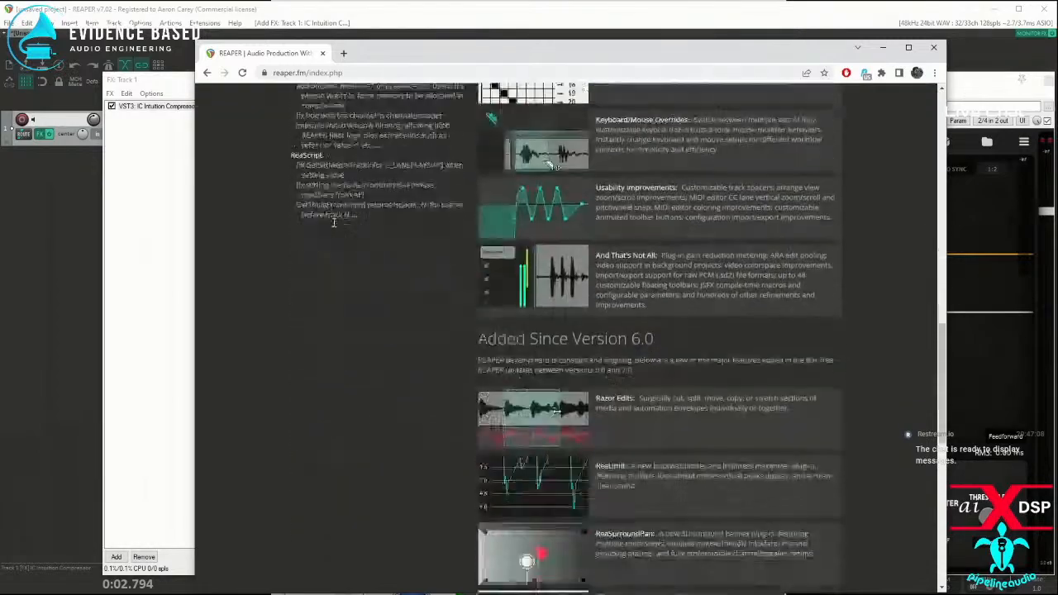
scroll(338, 229, "up", 8)
scroll(343, 132, "up", 5)
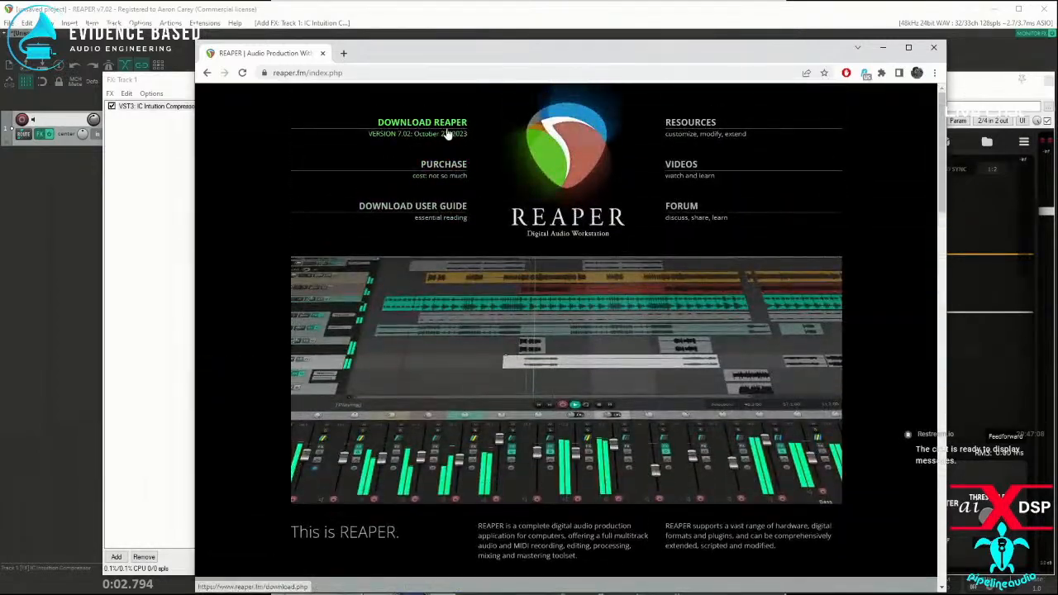
Step: Open the REAPER download page and read through the REAPER 7.02 changelog listed below the installers
left_click(439, 126)
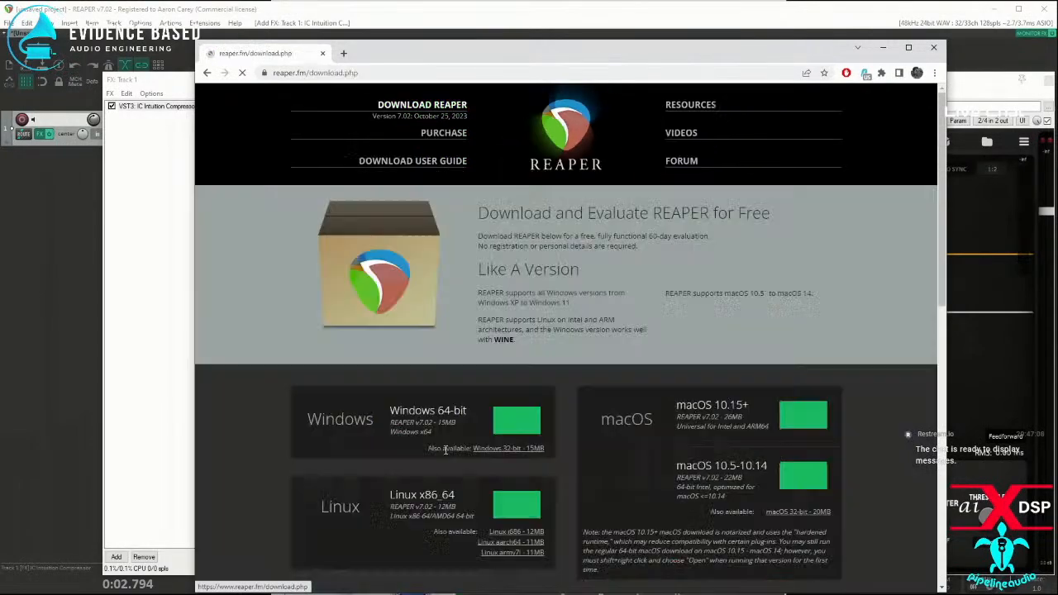
scroll(454, 434, "down", 6)
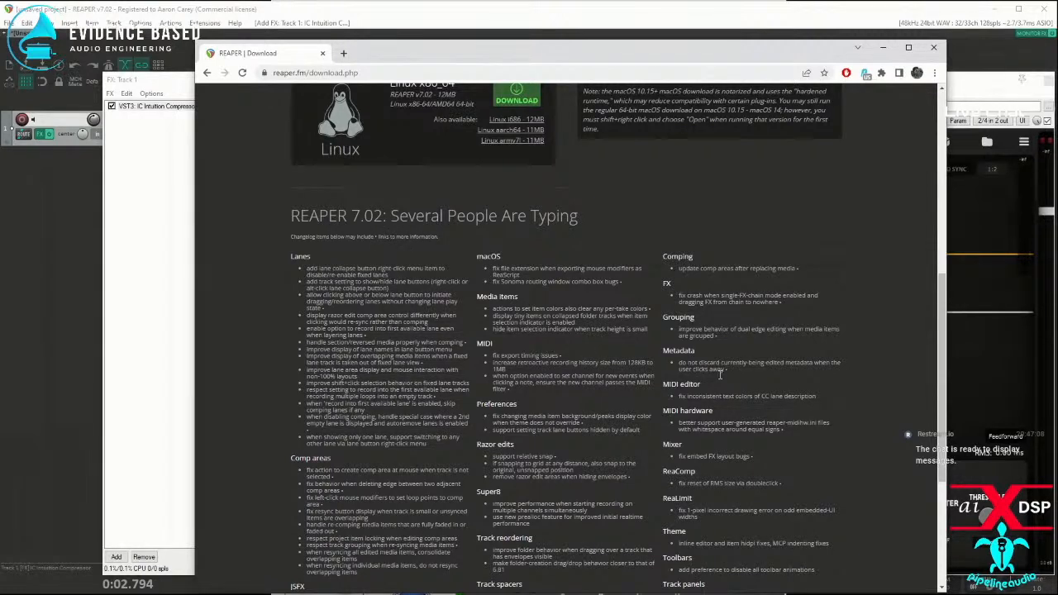
scroll(392, 413, "down", 1)
scroll(392, 413, "down", 3)
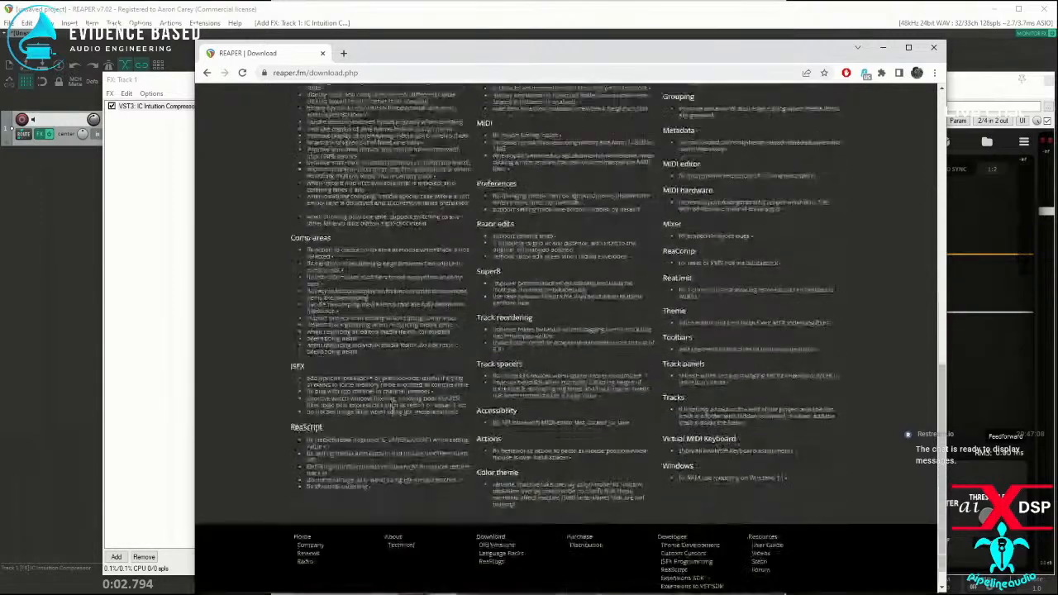
scroll(476, 447, "up", 2)
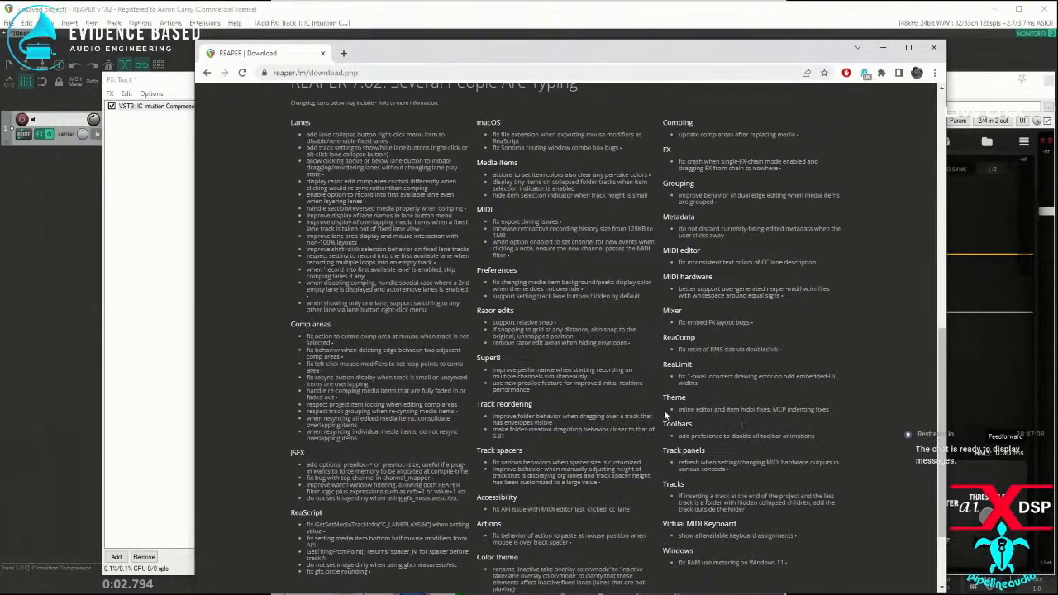
Step: Return to REAPER and open the Theme Adjuster for the Default 7.0 theme, moving its window clear
left_click(140, 23)
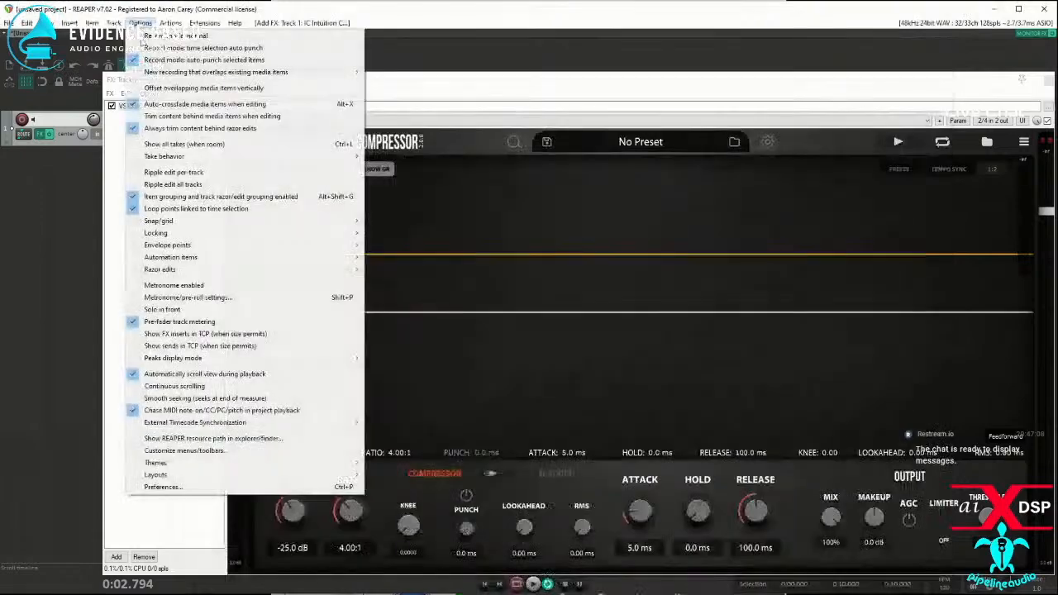
mouse_move(155, 465)
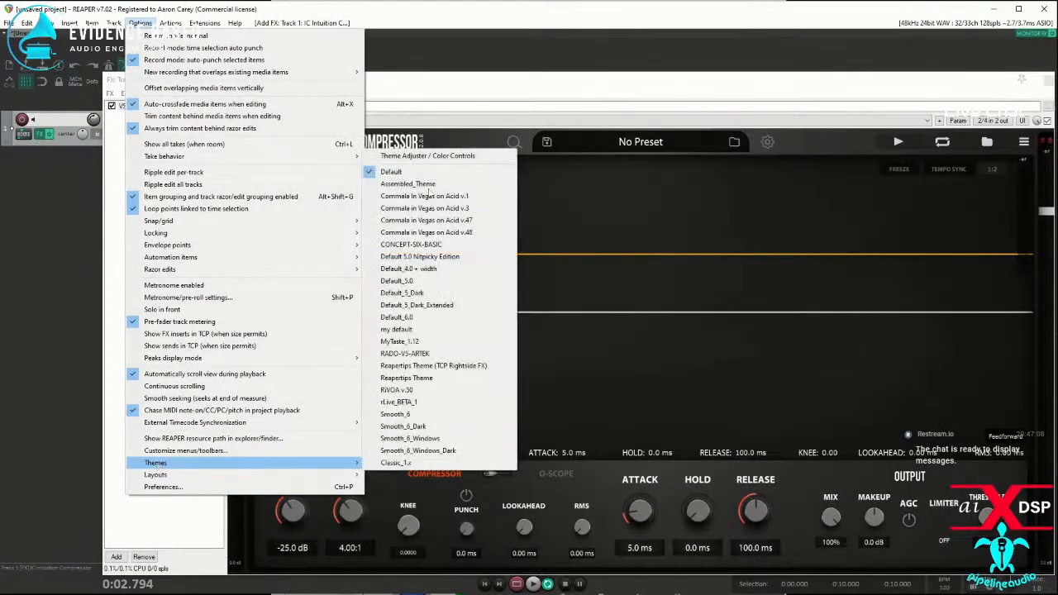
left_click(427, 156)
left_click_drag(310, 92, 467, 71)
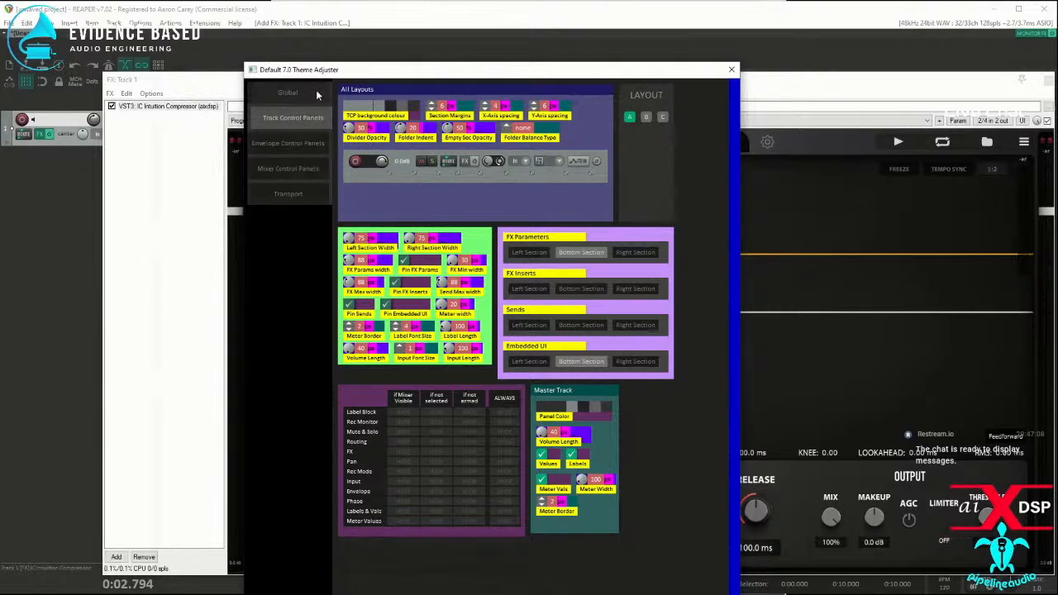
Step: Read through REAPER's built-in changelog for v7.02, return to its beginning and close it
left_click(235, 22)
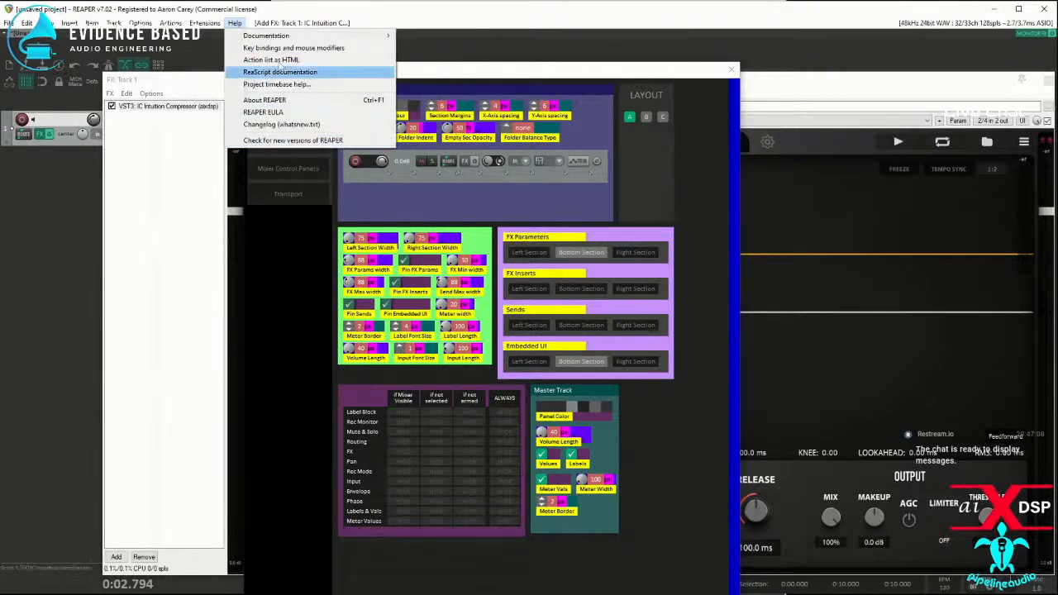
left_click(281, 124)
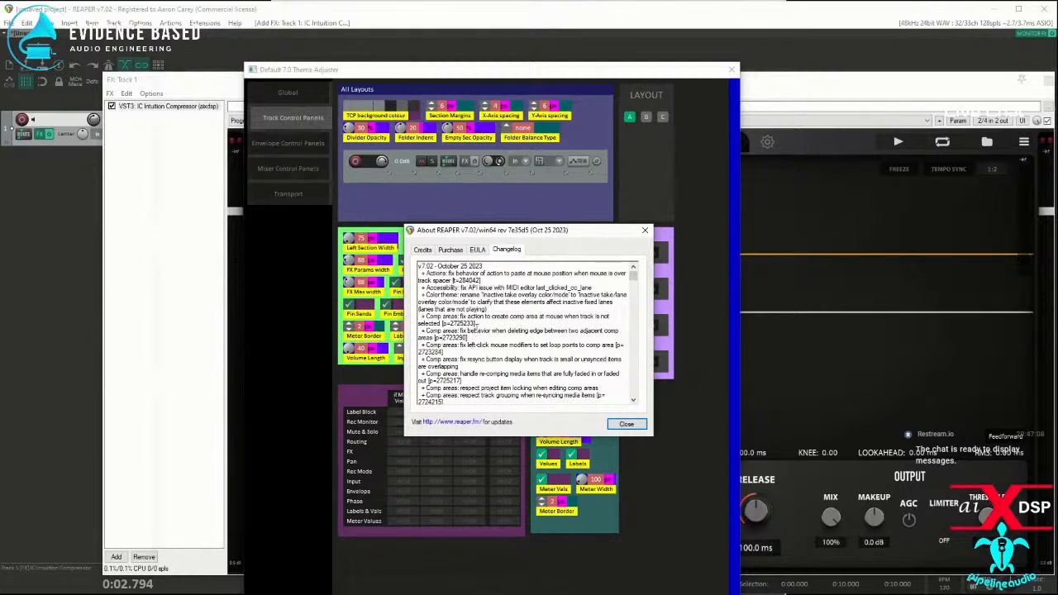
scroll(480, 331, "down", 2)
scroll(478, 335, "down", 6)
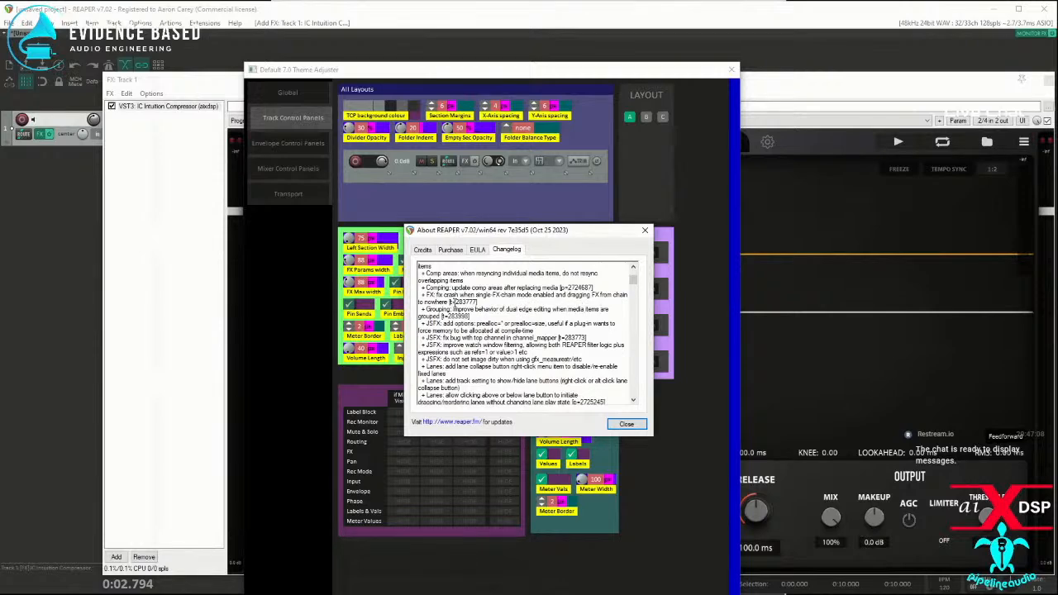
scroll(452, 302, "down", 2)
scroll(456, 307, "down", 5)
scroll(453, 309, "down", 4)
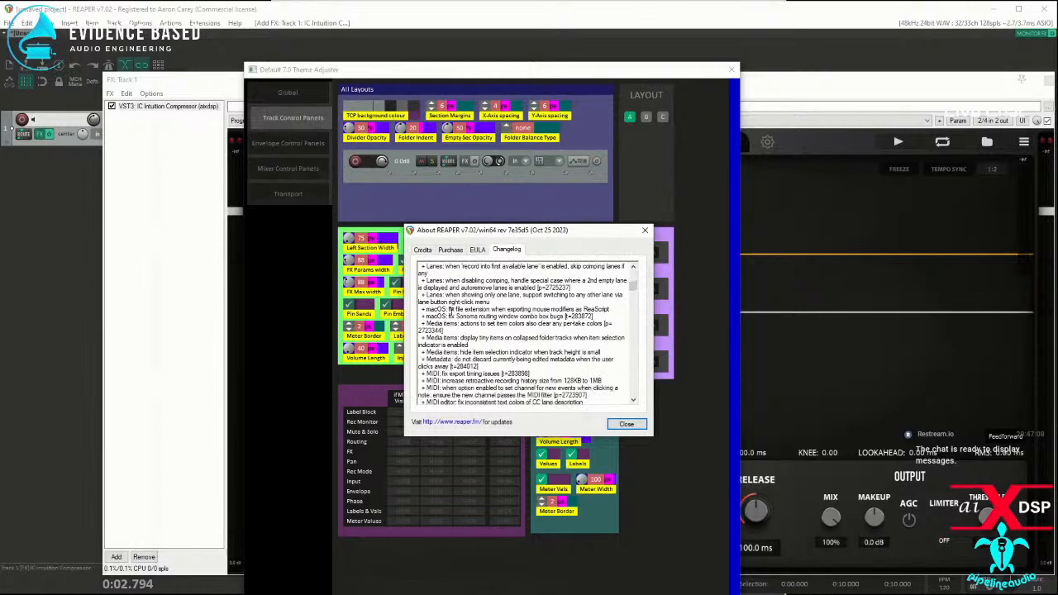
scroll(454, 309, "down", 2)
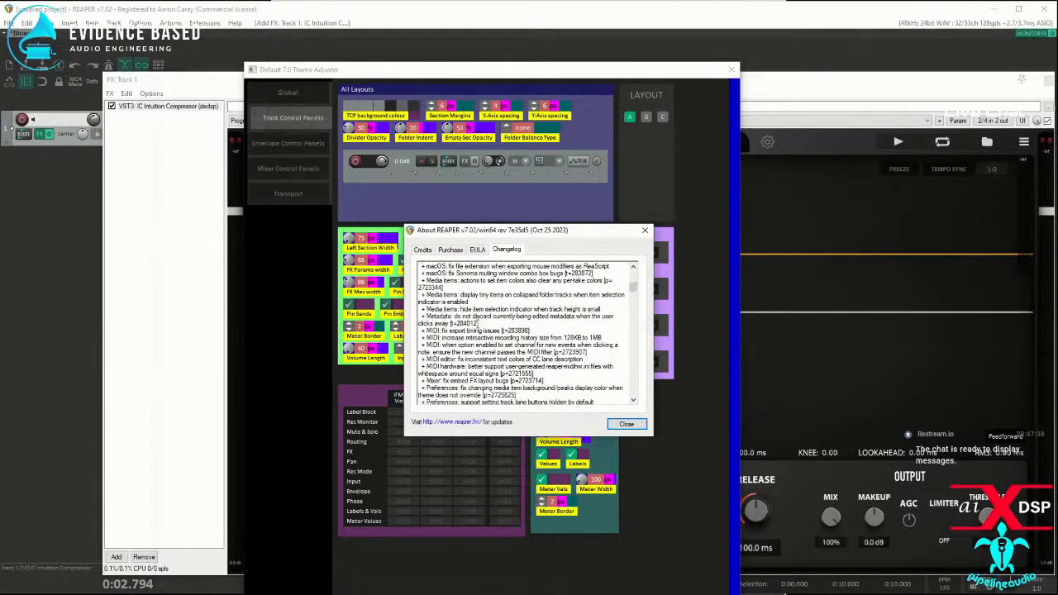
scroll(513, 324, "down", 3)
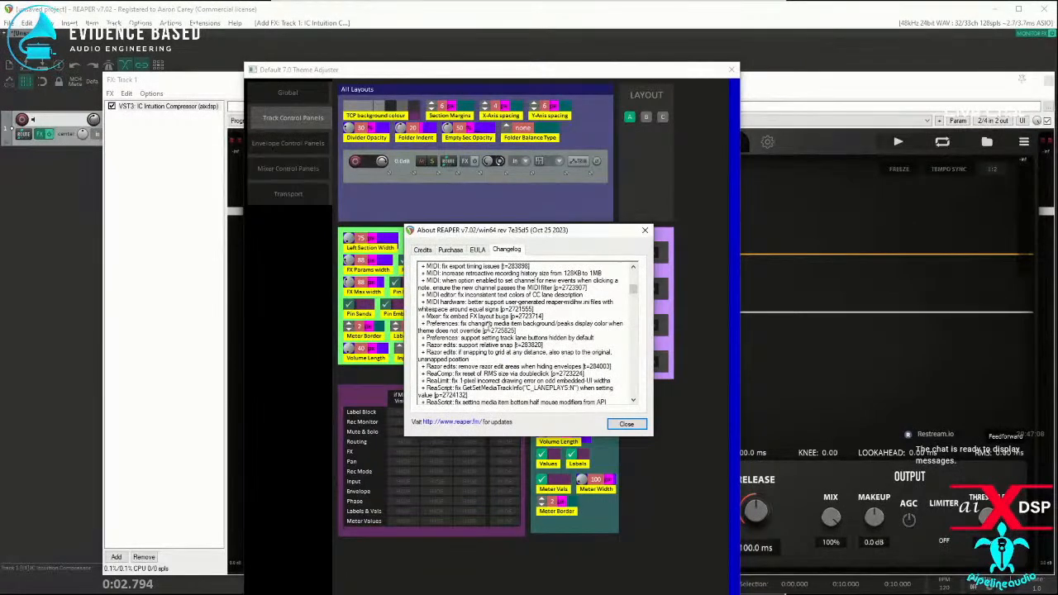
scroll(479, 329, "down", 5)
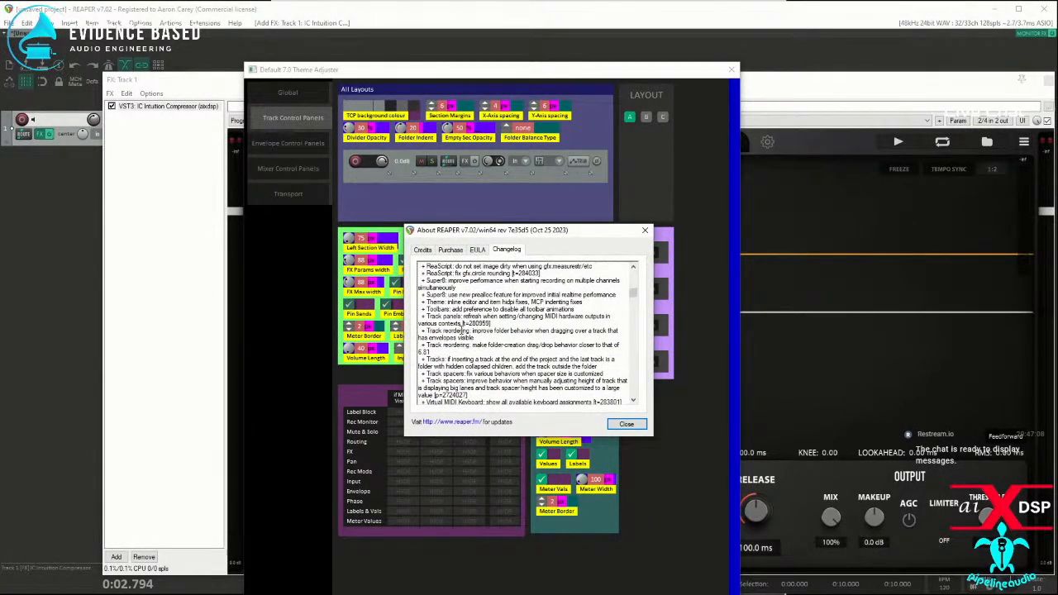
scroll(469, 338, "up", 5)
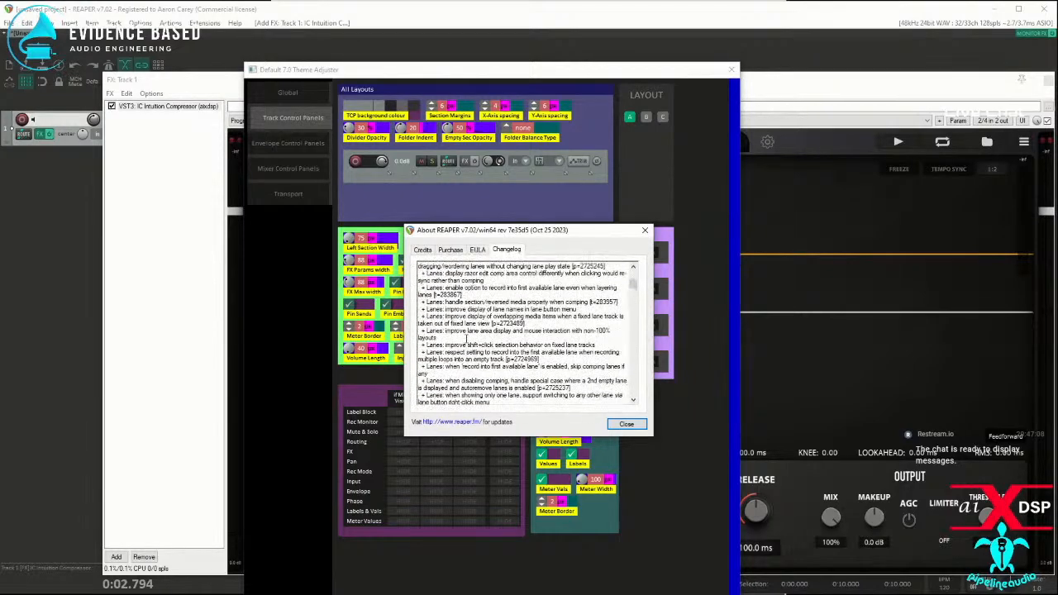
scroll(468, 339, "up", 5)
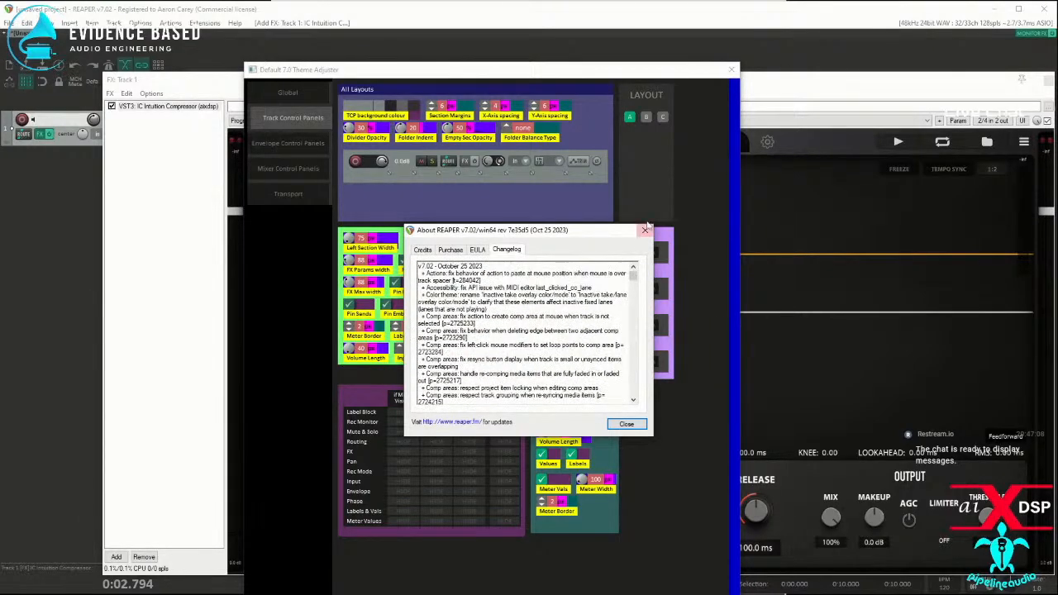
left_click(626, 423)
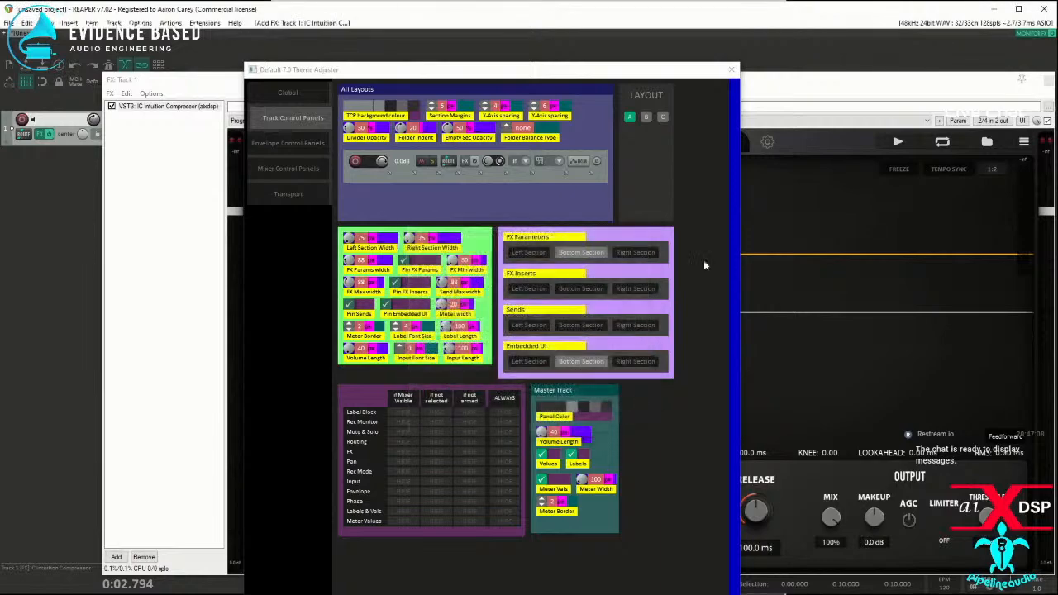
Step: Close the Theme Adjuster and reposition the Track 1 FX window so all Intuition Compressor controls are accessible, leaving the detector mode at Feedforward
left_click(730, 69)
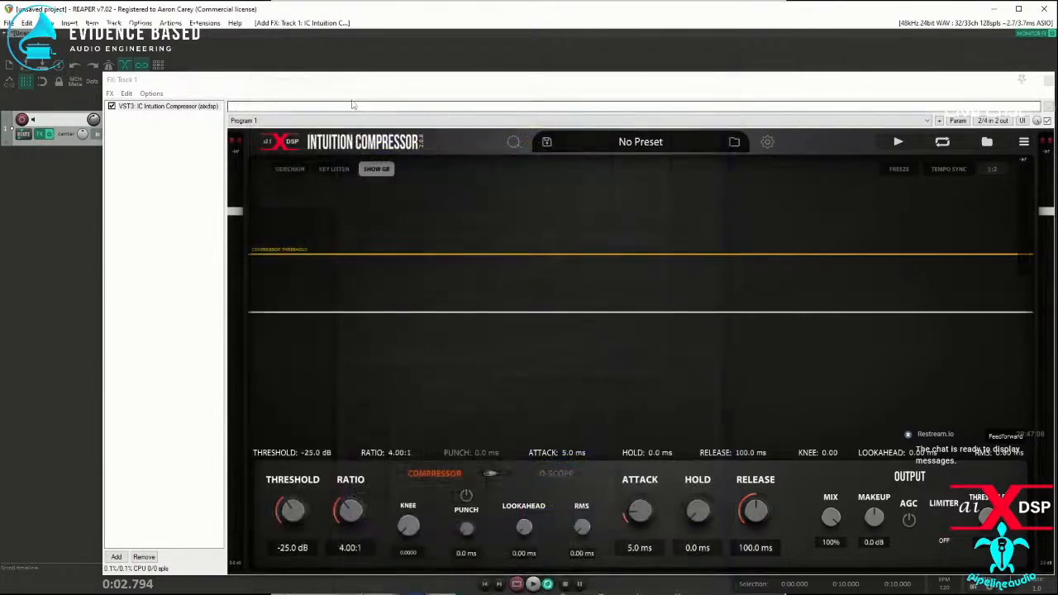
left_click_drag(413, 96, 329, 48)
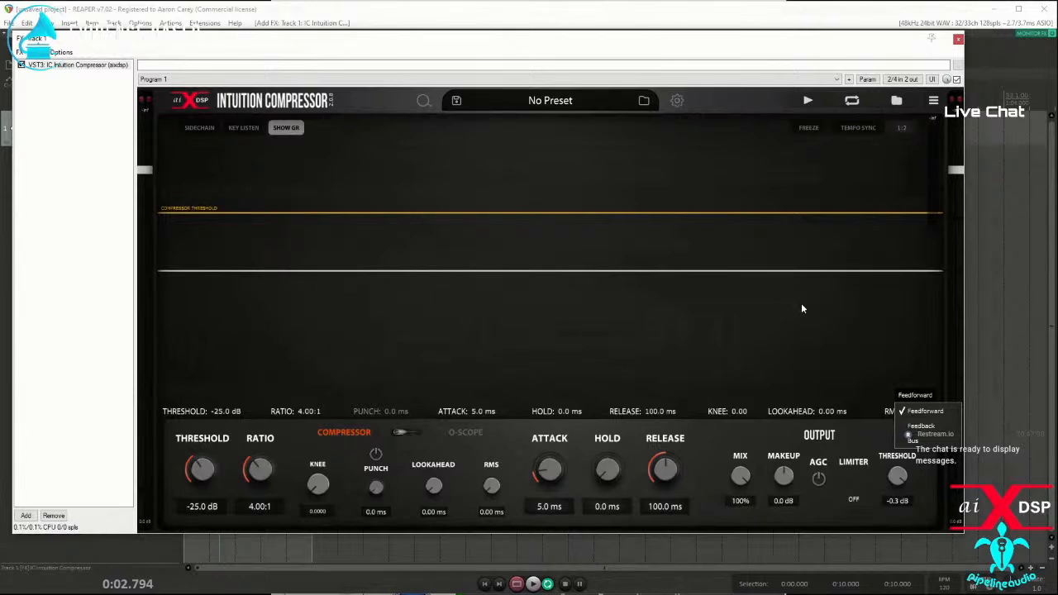
left_click(862, 430)
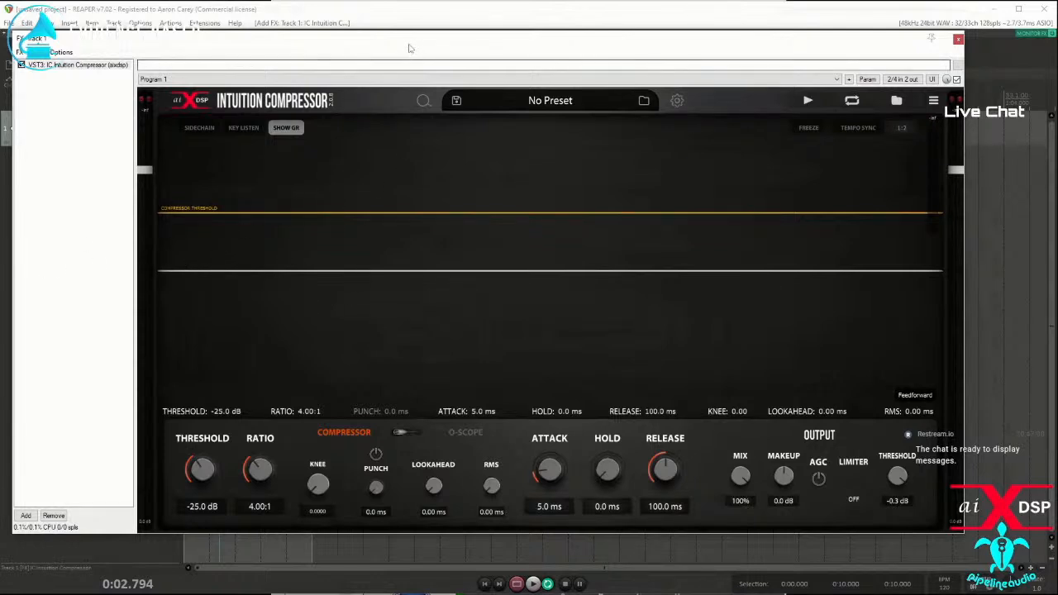
left_click_drag(409, 50, 399, 49)
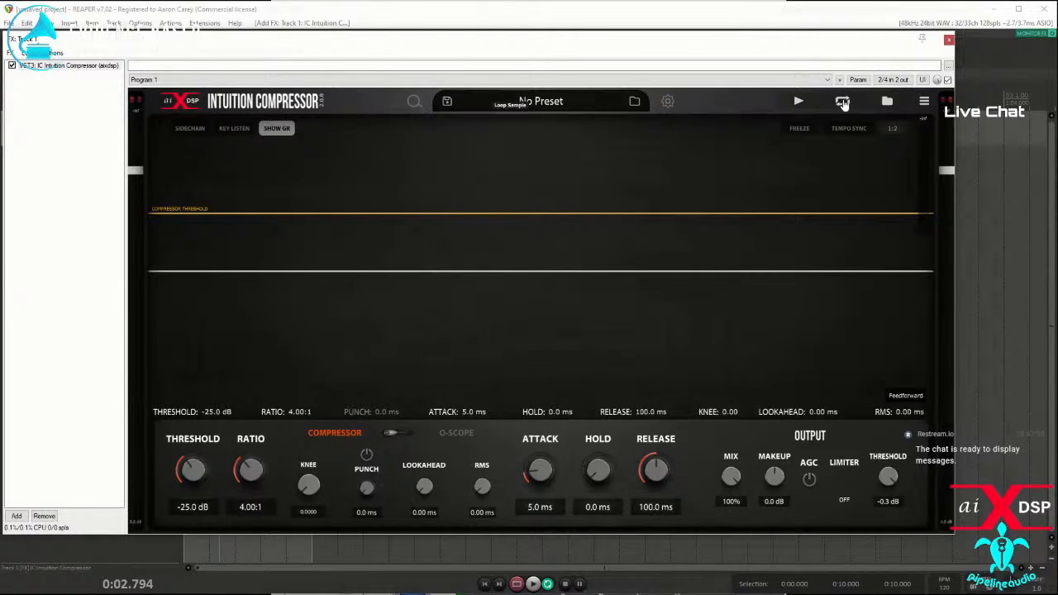
Step: Play the compressor's sample in a loop and set the output limiter to HARD with a threshold of -19.1 dB
left_click(798, 102)
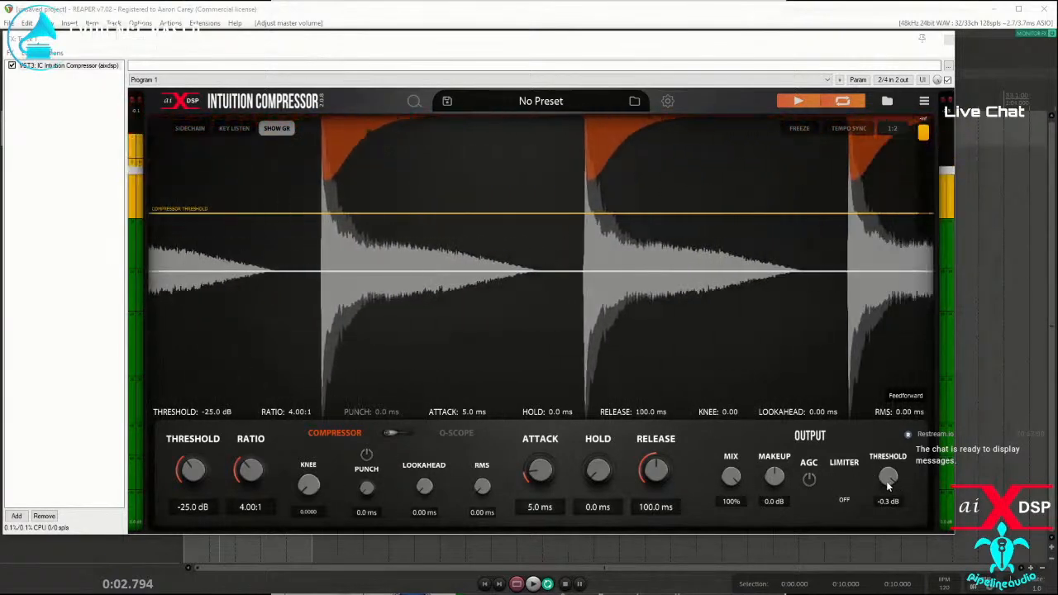
left_click(844, 500)
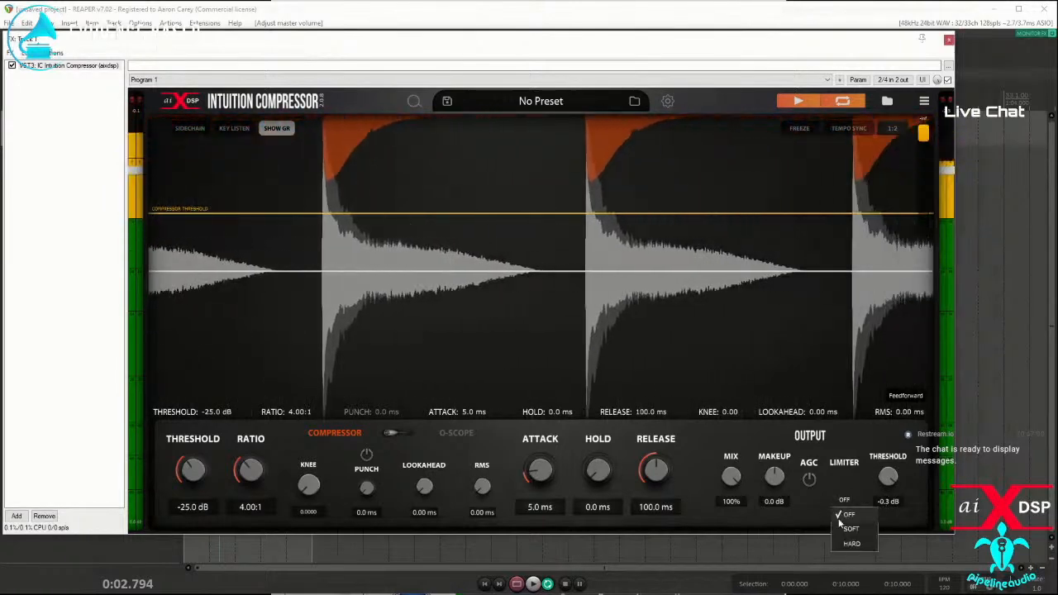
left_click(852, 545)
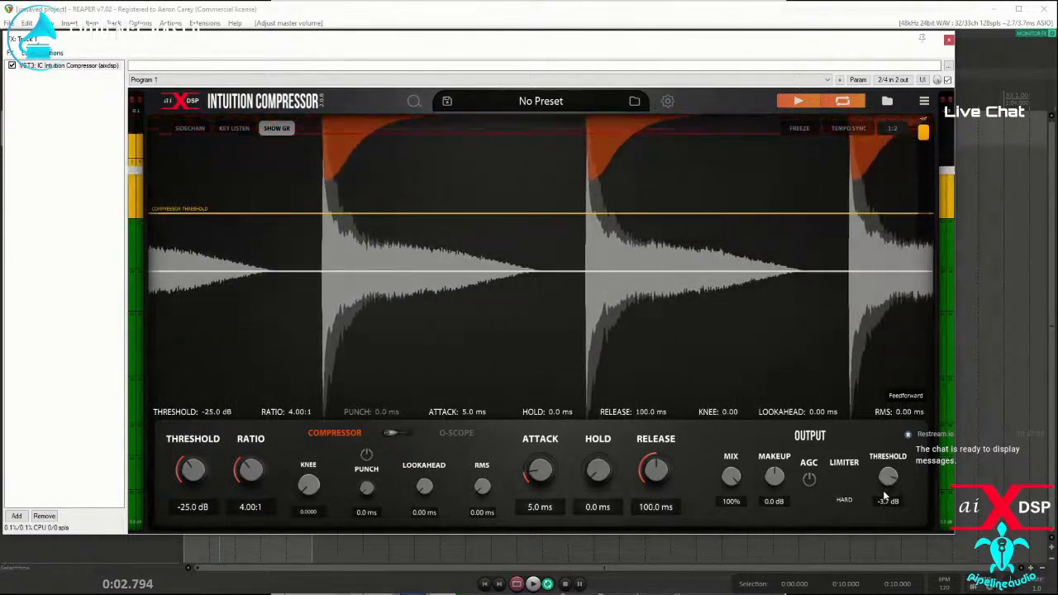
left_click_drag(883, 505, 876, 532)
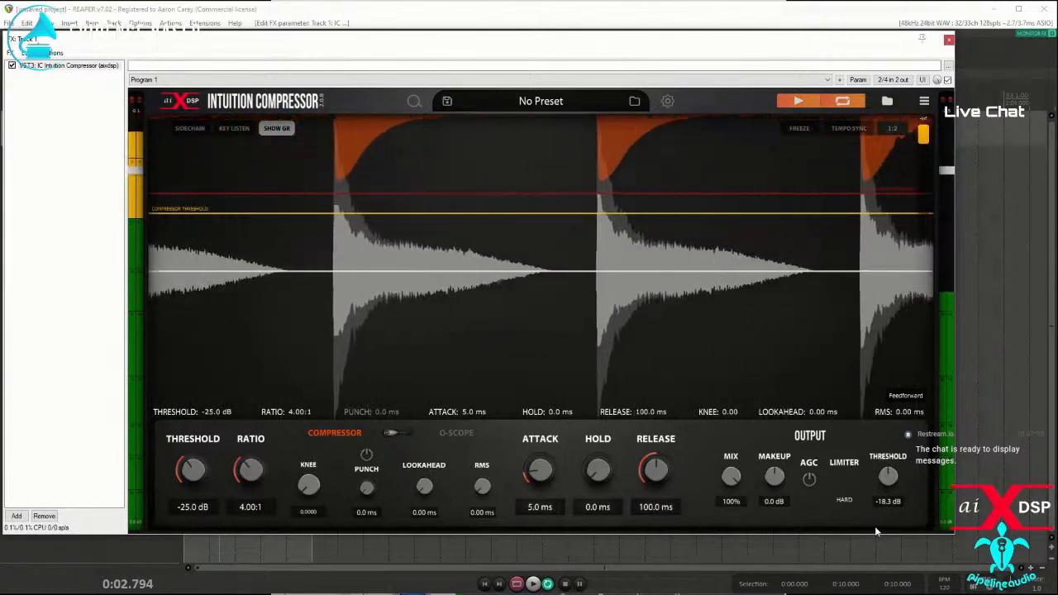
left_click_drag(853, 193, 853, 197)
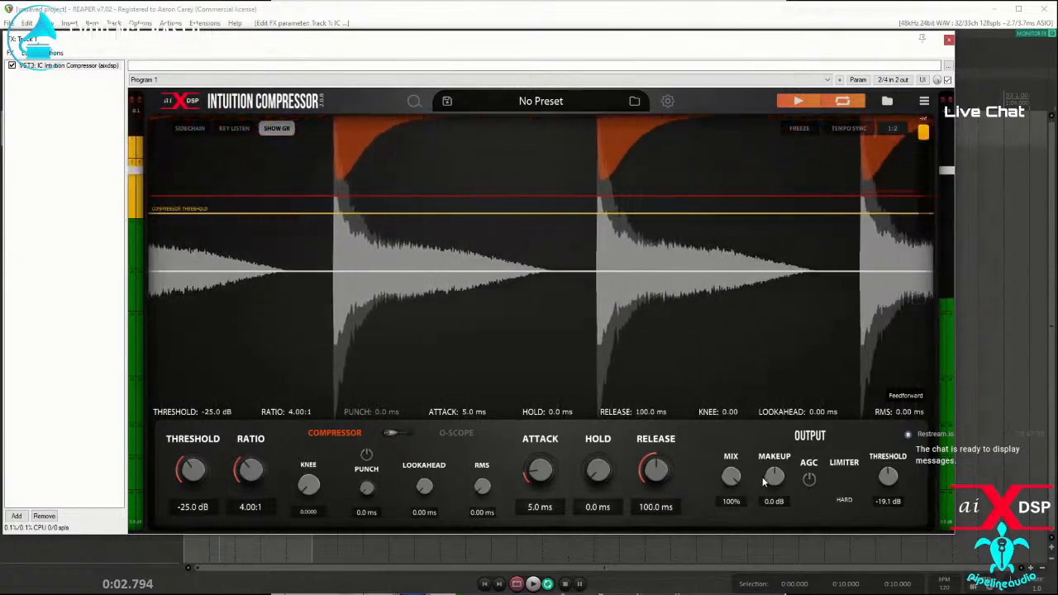
Step: Try 18.0 dB of makeup gain, reset it to 0.0 dB, and lower the limiter threshold to -22.6 dB
left_click_drag(777, 480, 774, 463)
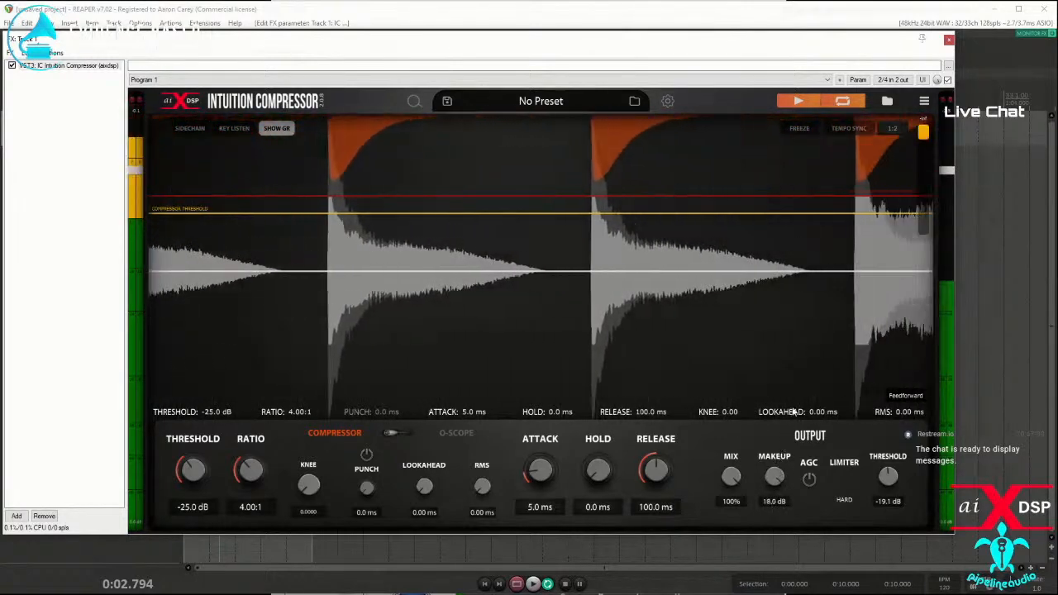
double_click(775, 477)
left_click_drag(885, 476, 863, 481)
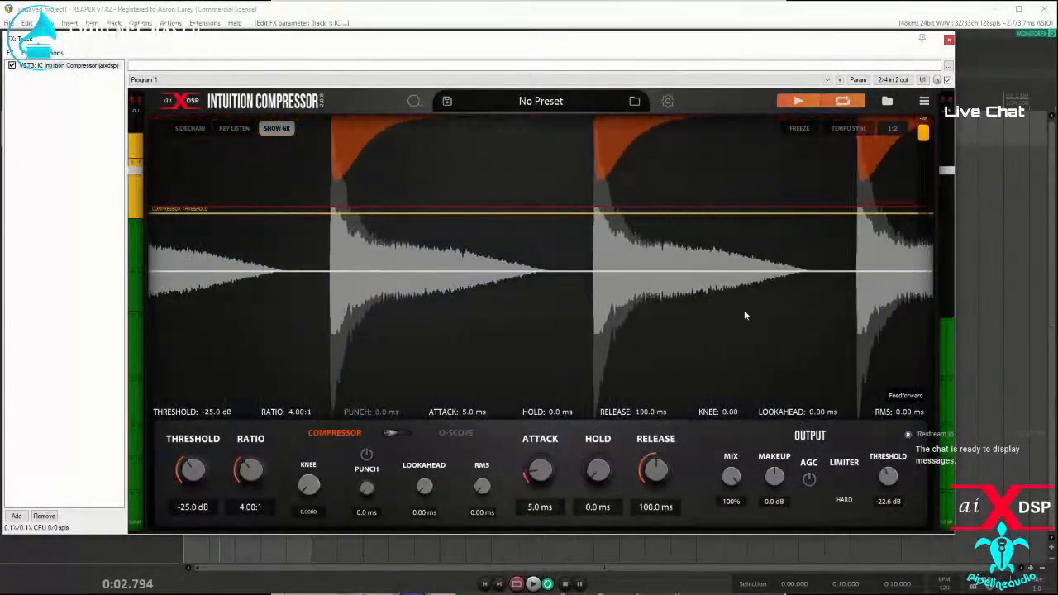
Step: Keep the output limiter on HARD, raise its threshold to 0.0 dB and leave the mix at 100%
left_click(844, 500)
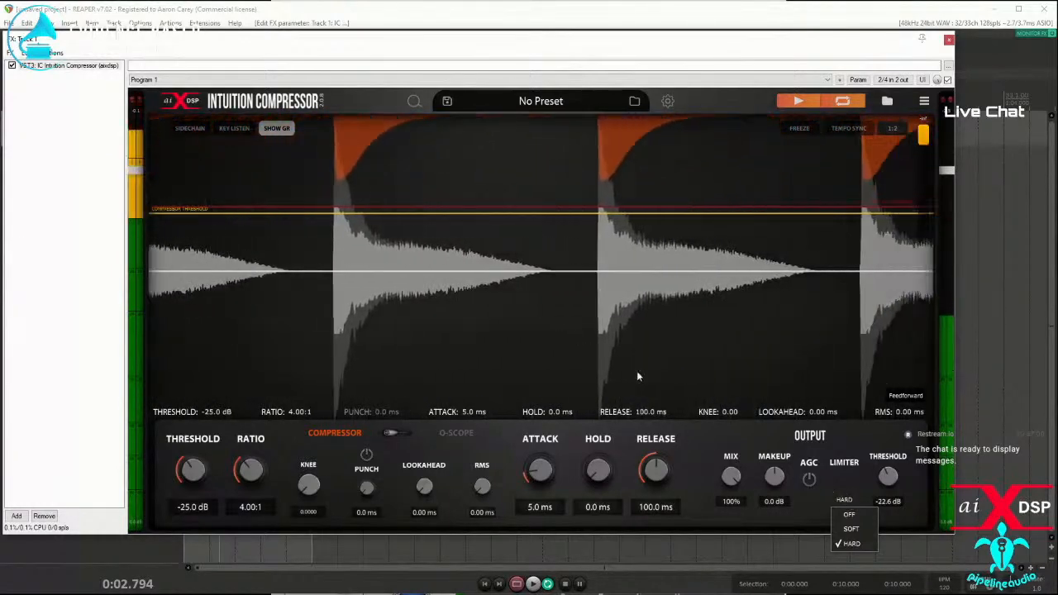
left_click_drag(888, 479, 897, 387)
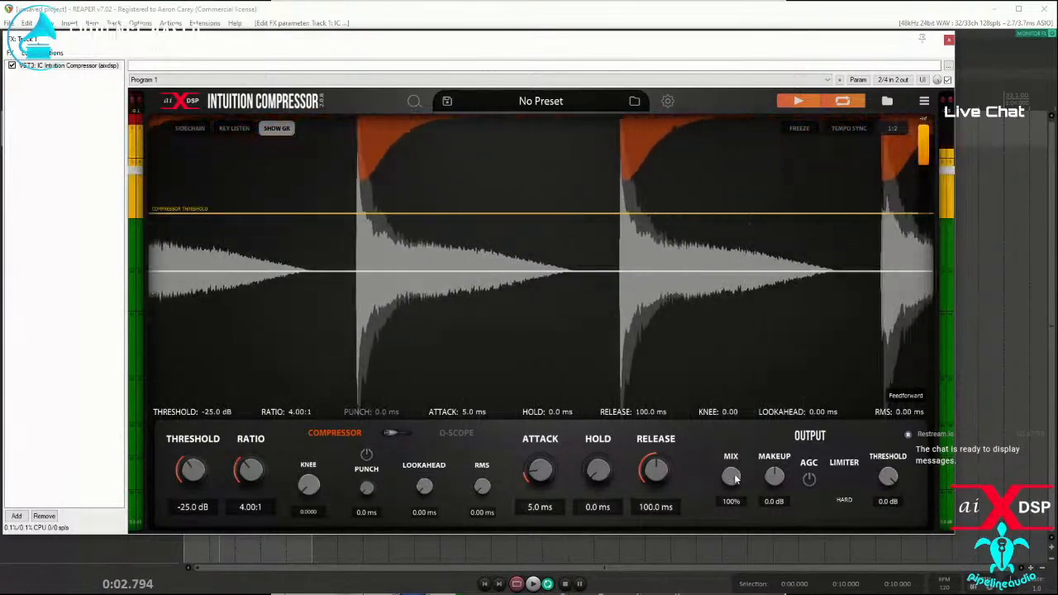
left_click_drag(733, 534, 734, 360)
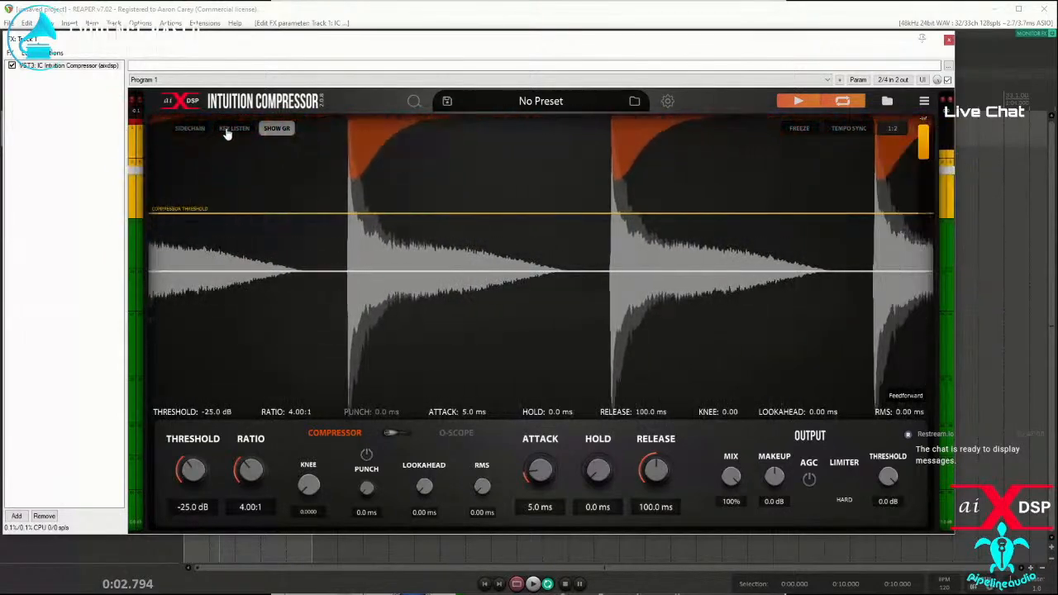
Step: Turn on key listening and set the sidechain's low-cut filter to 112 Hz with a 48 dB/oct slope
left_click(224, 130)
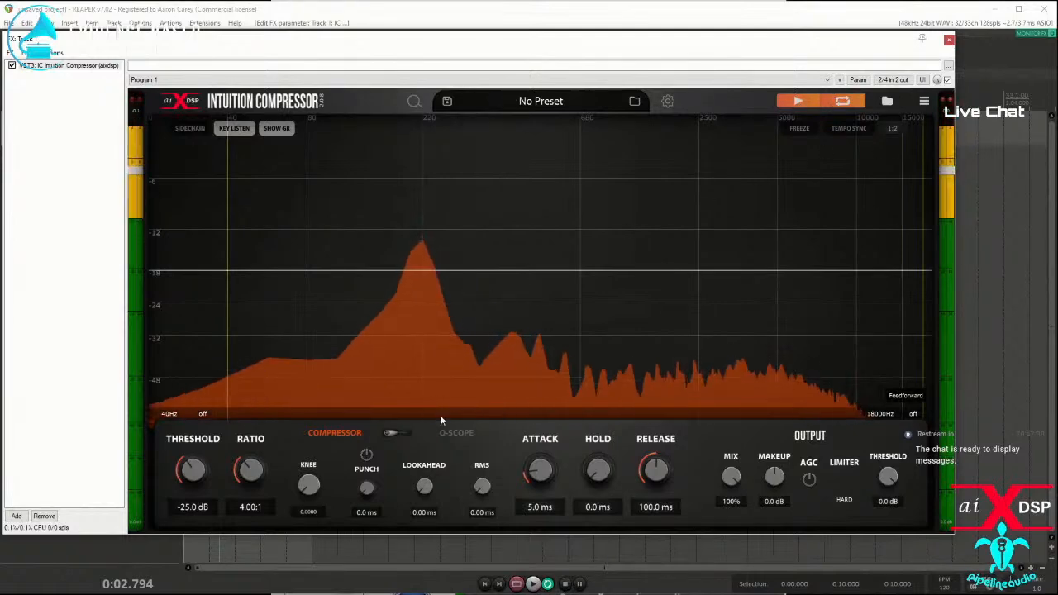
left_click_drag(229, 309, 286, 309)
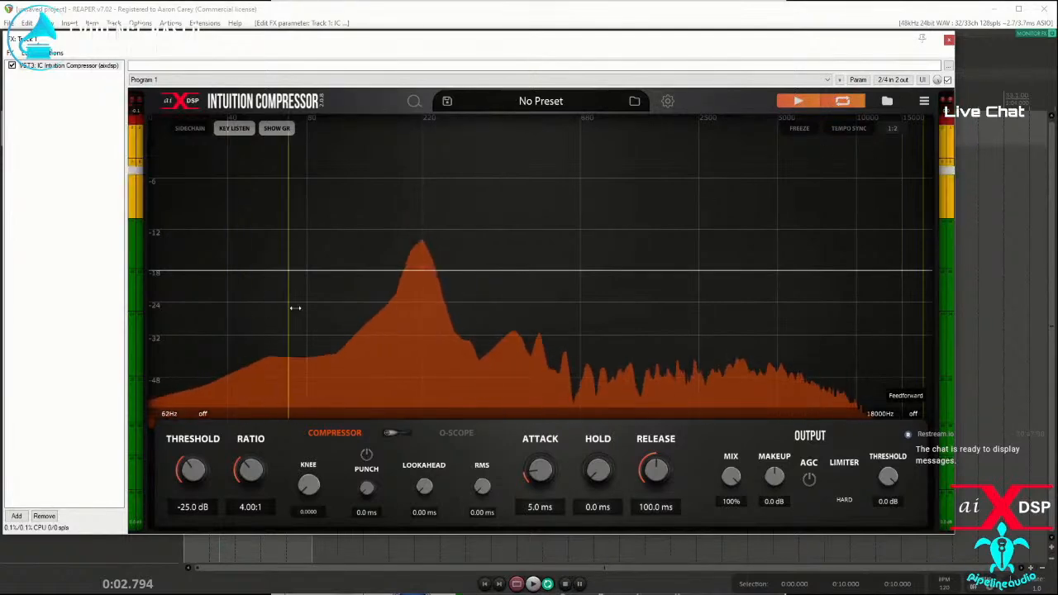
mouse_move(392, 311)
left_mouse_down()
mouse_move(305, 302)
mouse_move(397, 306)
mouse_move(344, 309)
left_mouse_up()
scroll(345, 306, "up", 5)
scroll(343, 306, "down", 2)
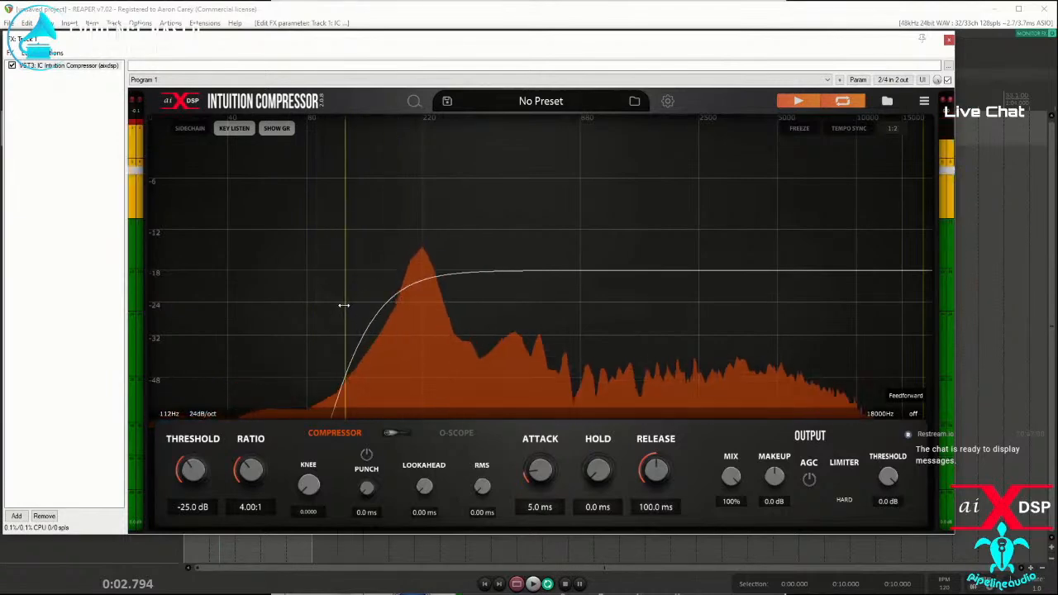
scroll(343, 308, "up", 3)
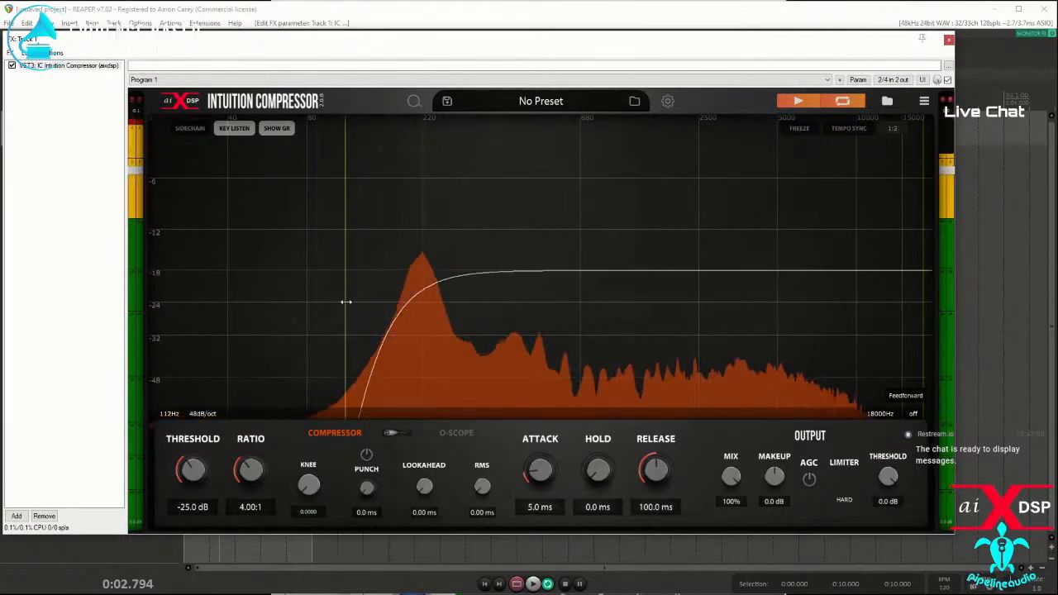
Step: Set the sidechain's high-cut filter to 4100 Hz with a 30 dB/oct slope and return to the gain-reduction waveform view
left_click_drag(905, 315, 651, 299)
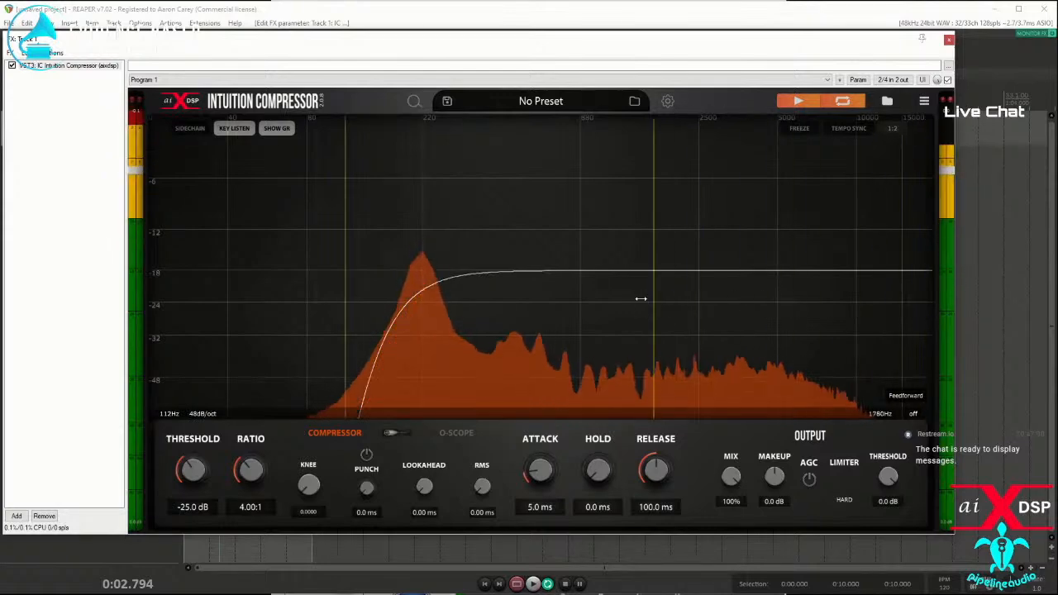
scroll(543, 290, "up", 5)
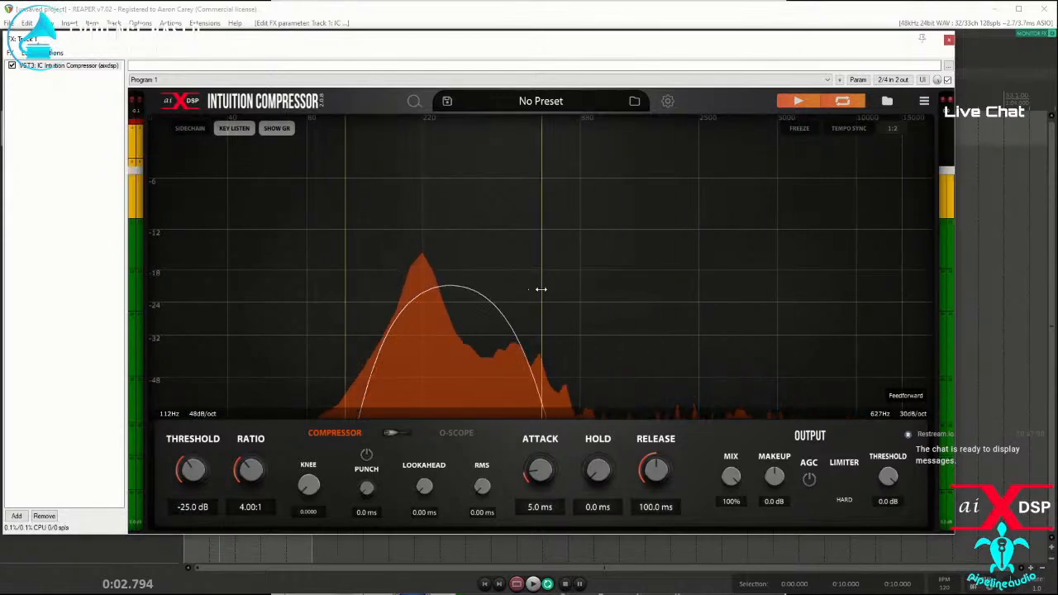
left_click_drag(541, 305, 755, 324)
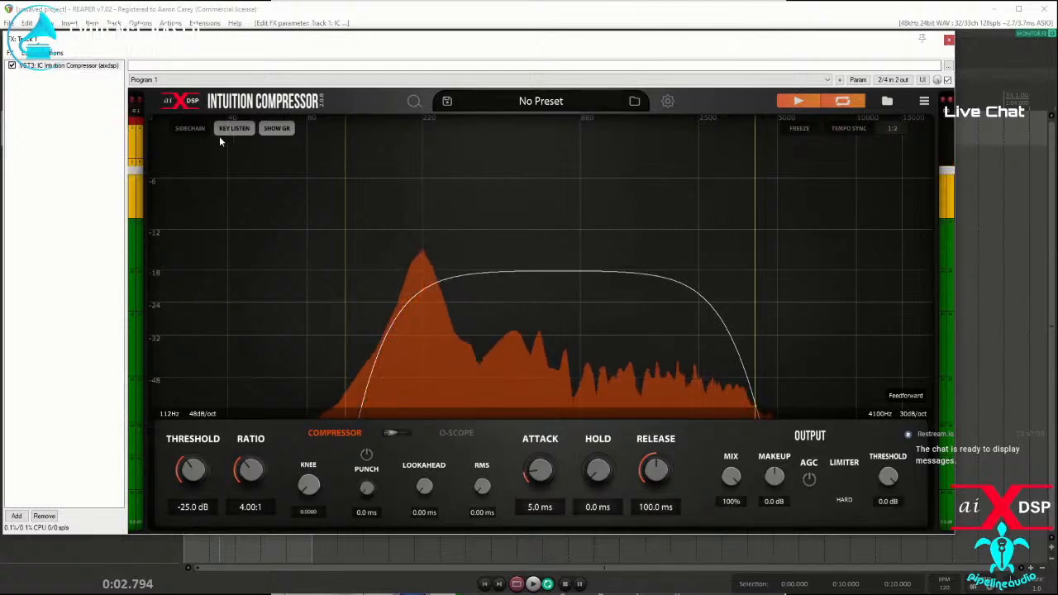
left_click(276, 128)
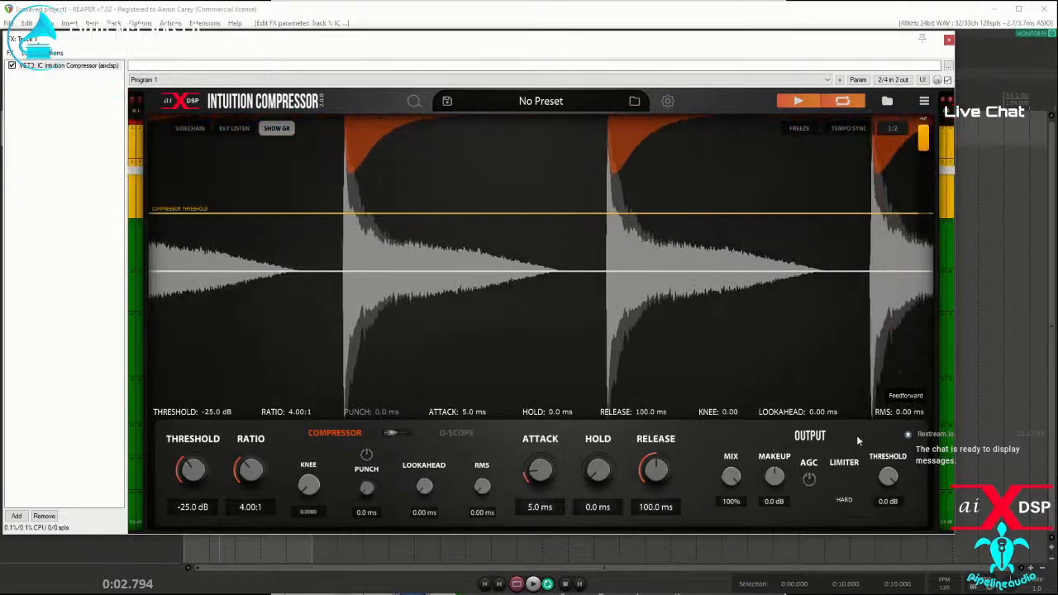
Step: Try the Feedback detector mode, change it to Bus and stop the looped sample
left_click(903, 396)
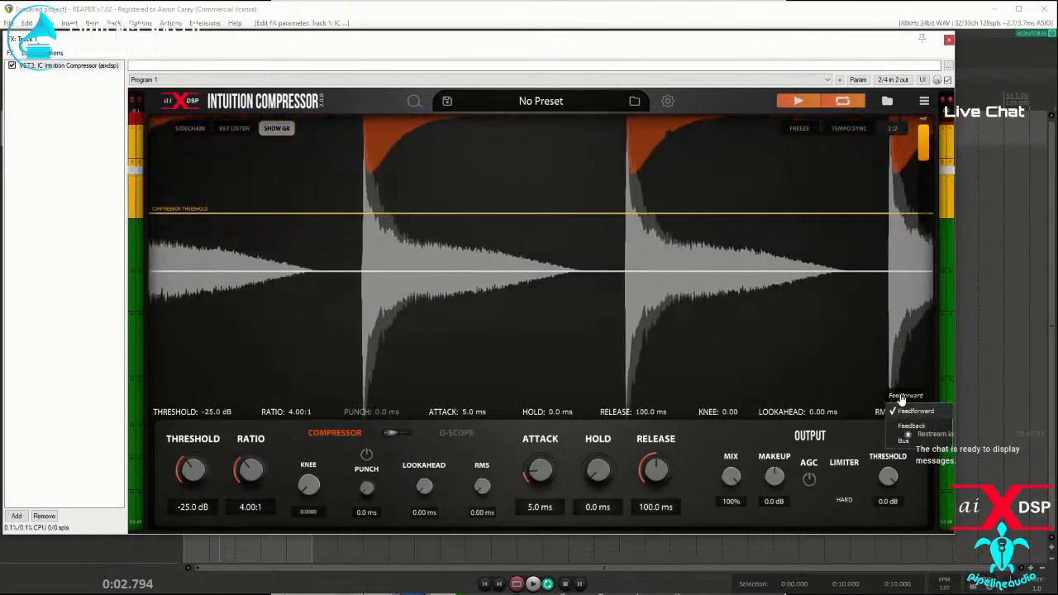
left_click(910, 426)
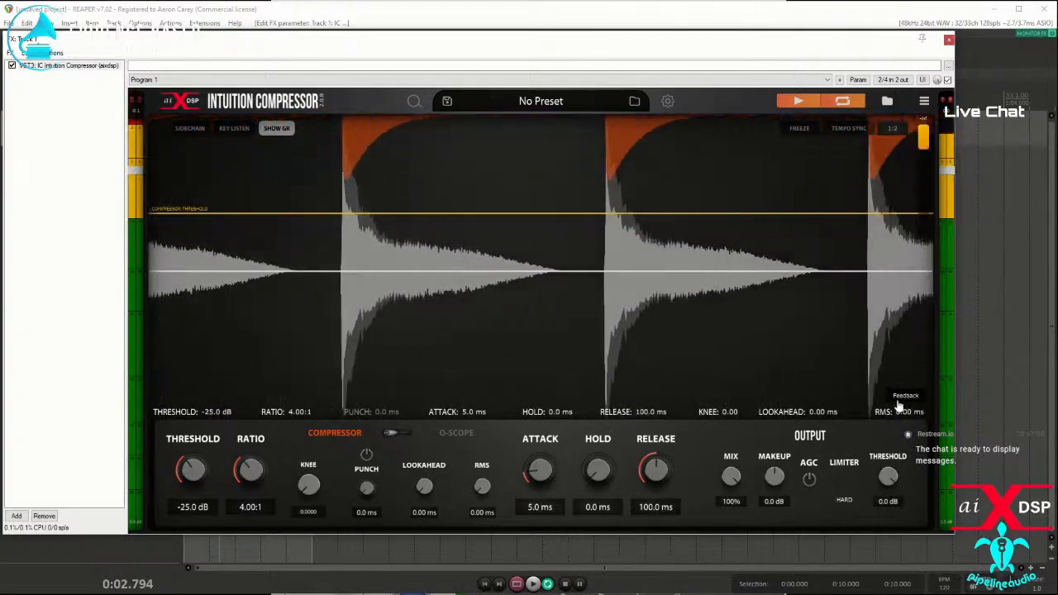
left_click(905, 397)
left_click(903, 442)
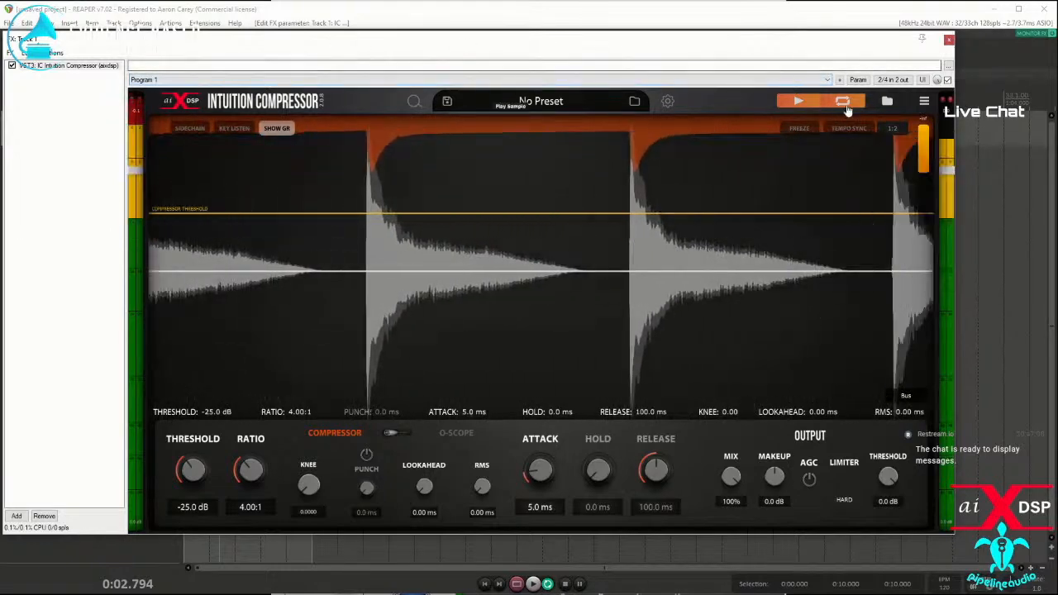
left_click(798, 101)
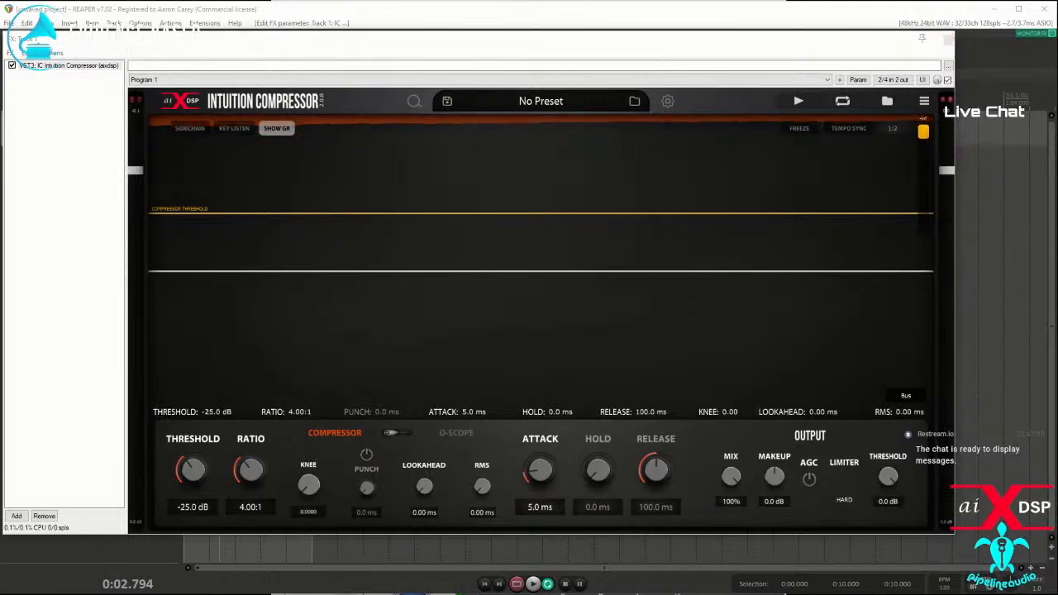
Step: Switch to PluginDoctor and position the IC Intuition Compressor (#2) window below its analysis controls
left_click_drag(0, 107, 316, 56)
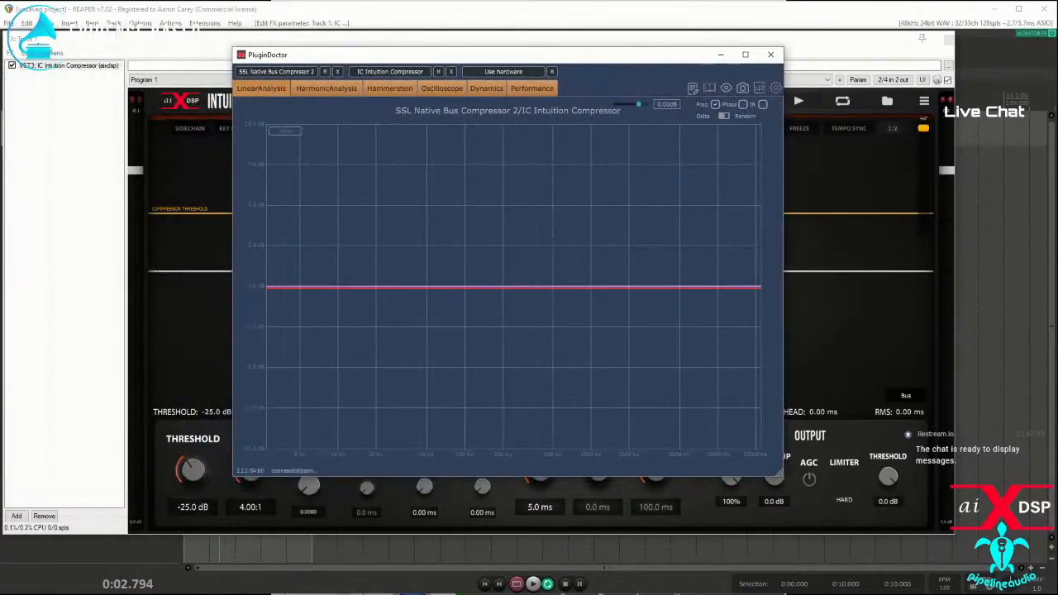
left_click_drag(0, 106, 613, 137)
left_click_drag(446, 142, 505, 185)
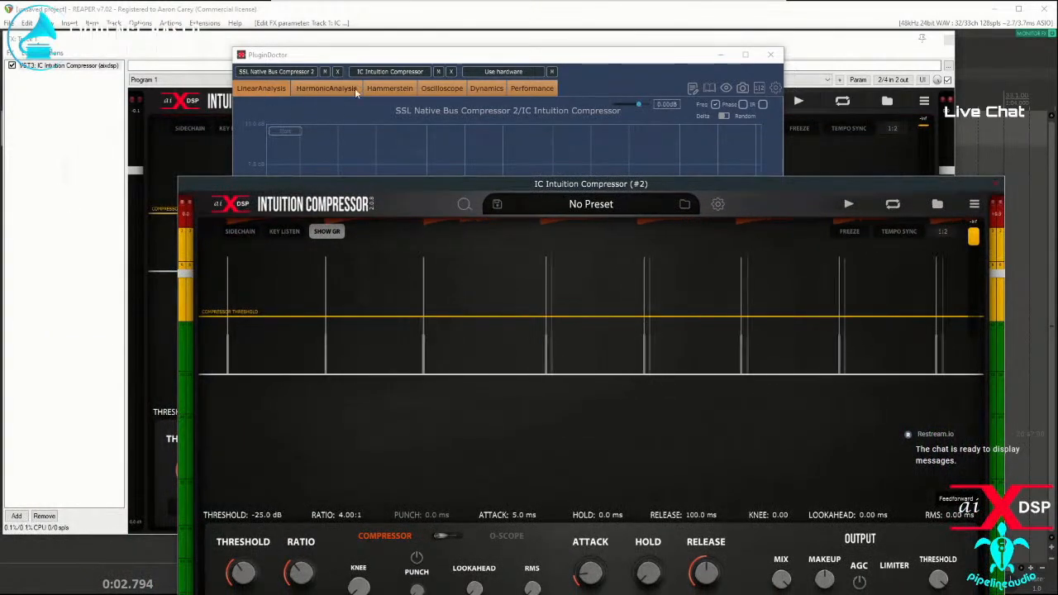
Step: Find The Glue 64 in PluginDoctor's plugin list and load it into slot #1, replacing SSL Native Bus Compressor 2
left_click(286, 72)
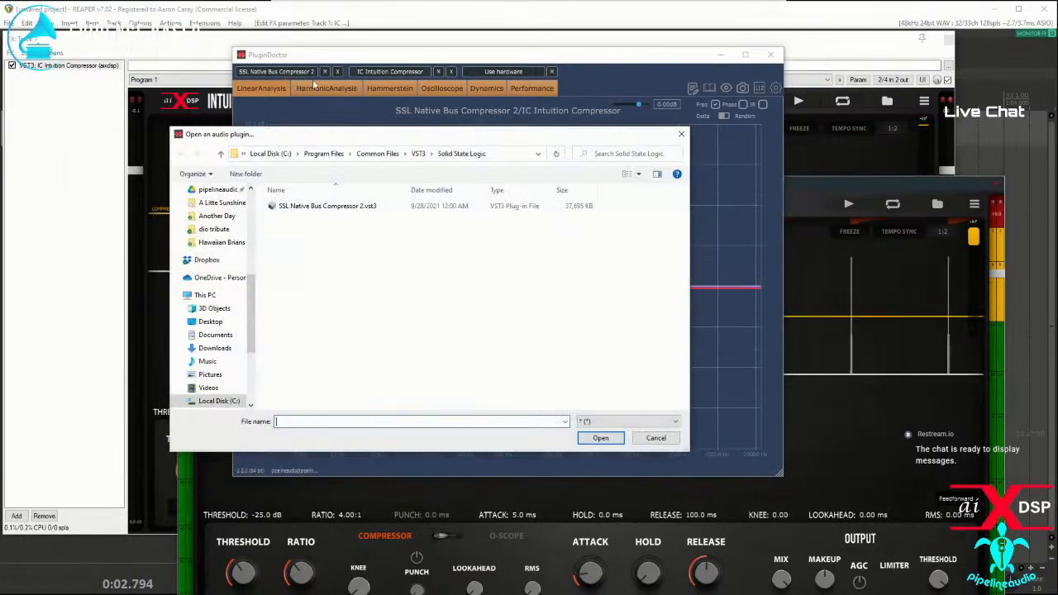
left_click(656, 438)
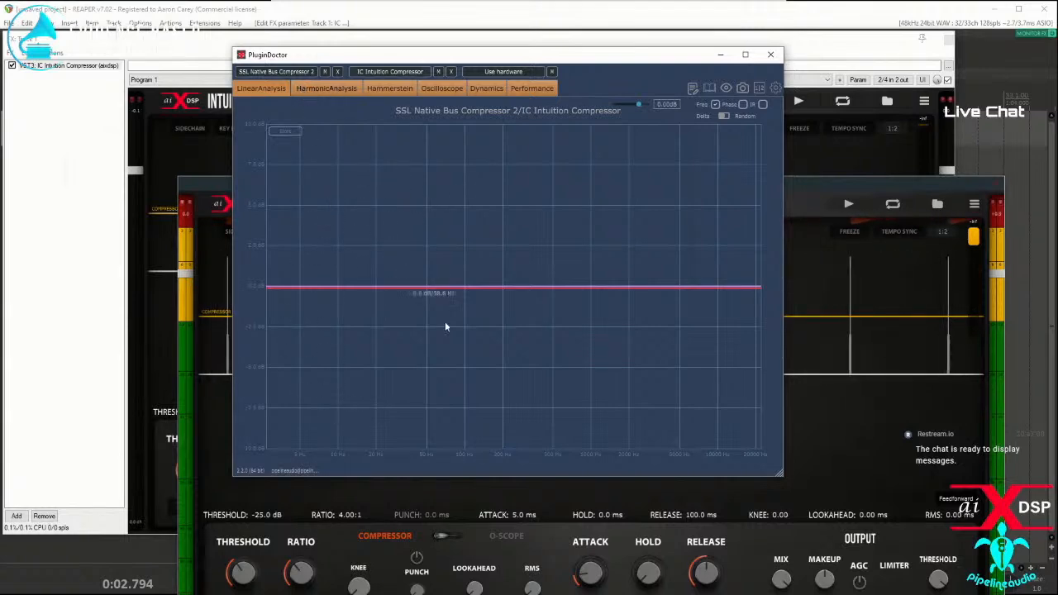
left_click(711, 89)
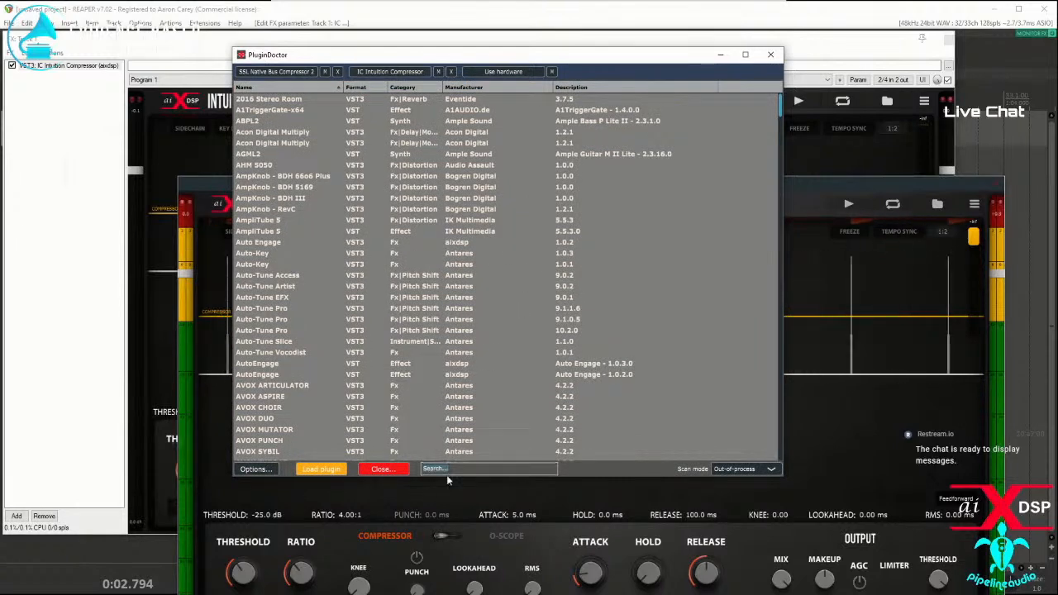
type("glue")
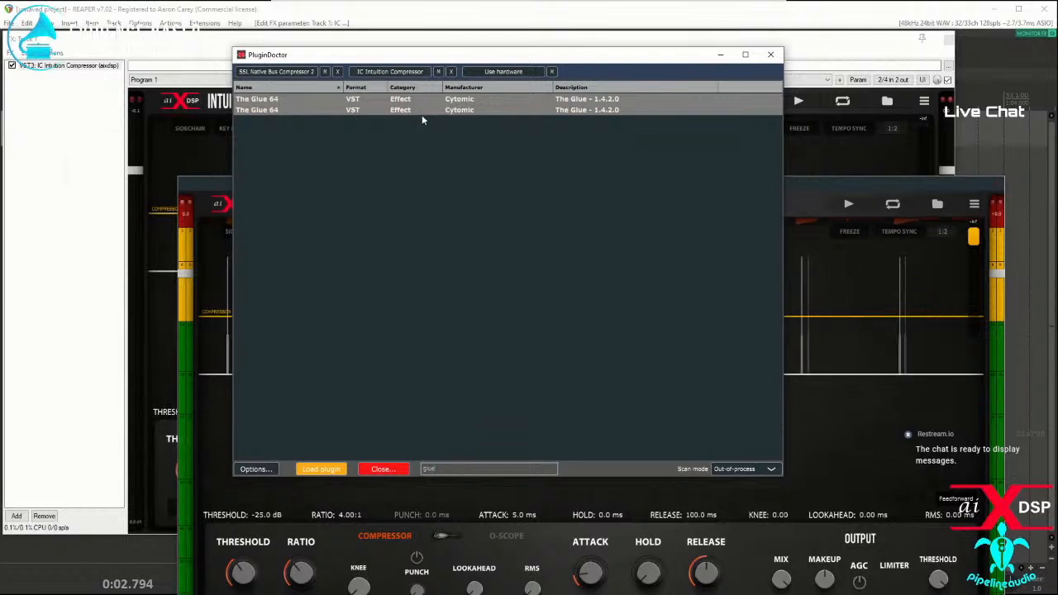
double_click(265, 113)
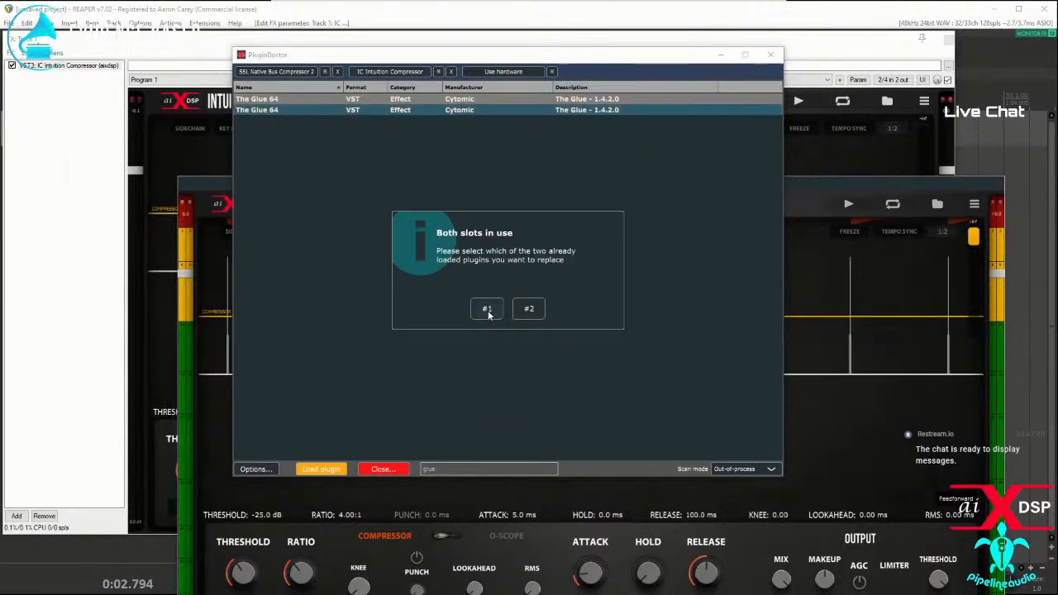
left_click(487, 310)
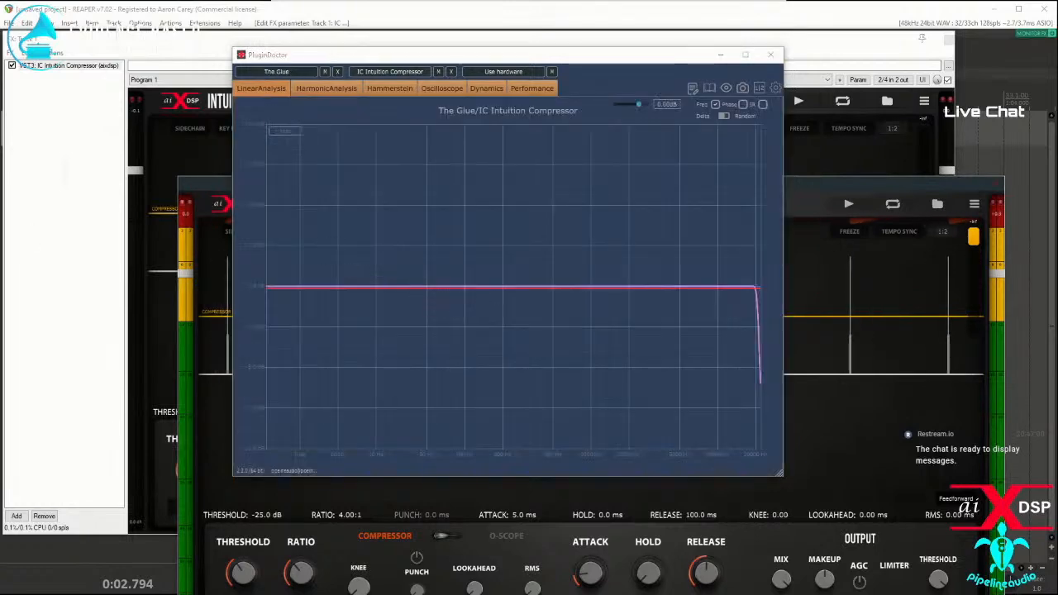
Step: Move The Glue's window aside and show the Dynamics ramp graph comparing it with IC Intuition Compressor
left_click_drag(191, 117, 250, 129)
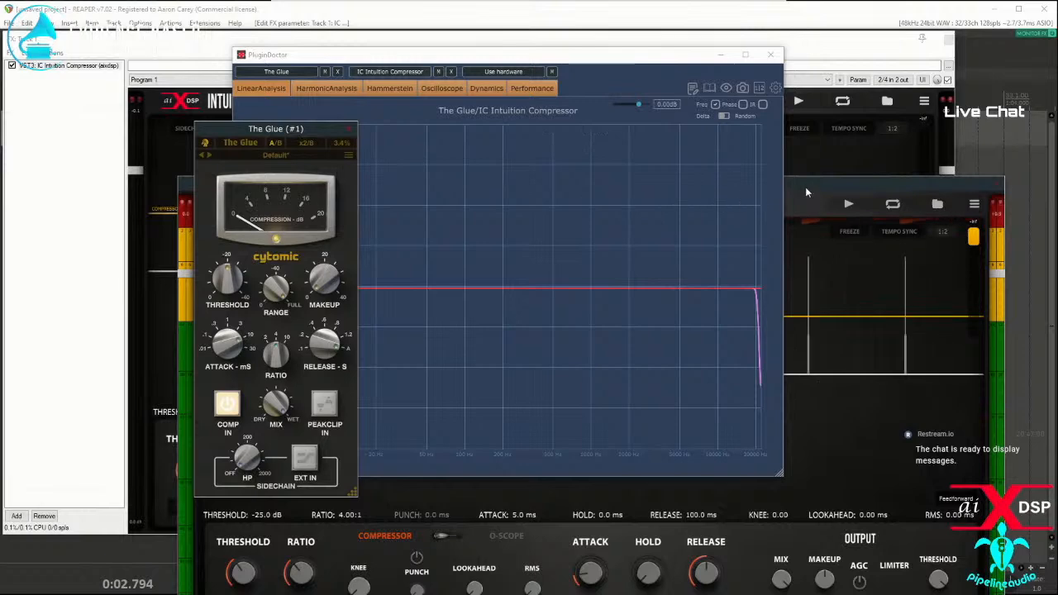
left_click(501, 91)
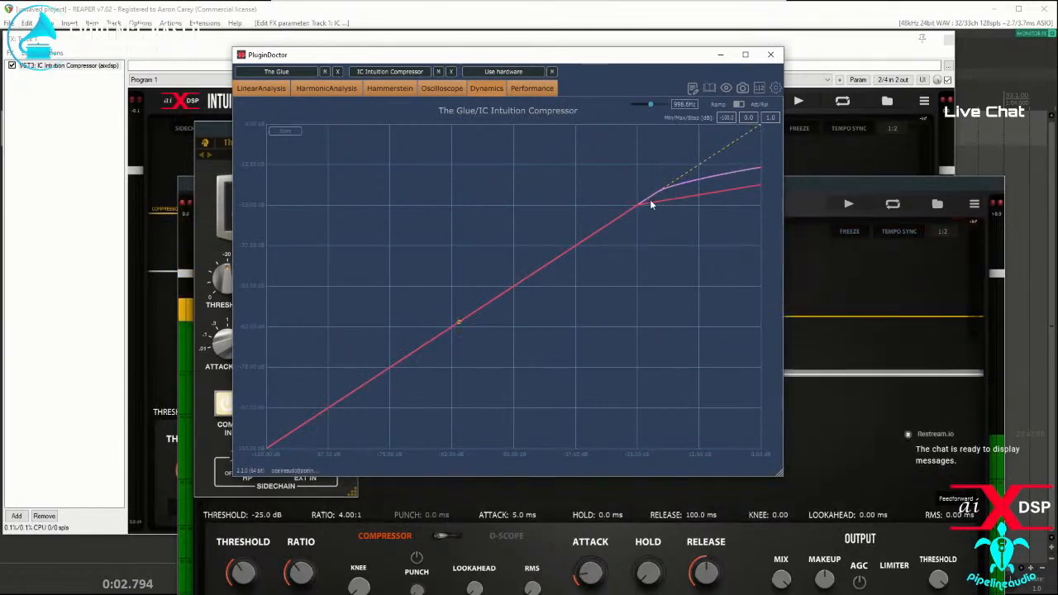
left_click(324, 72)
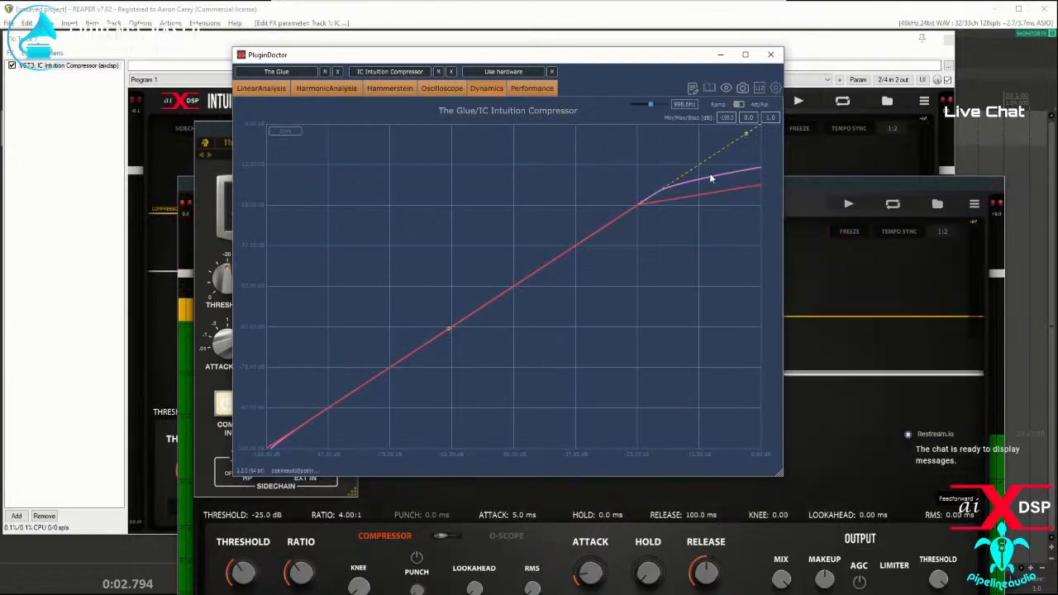
Step: Rearrange the PluginDoctor and Intuition Compressor (#2) windows and scale down the compressor's interface so all its controls fit
left_click(836, 180)
left_click_drag(701, 187, 707, 252)
left_click_drag(504, 54, 264, 16)
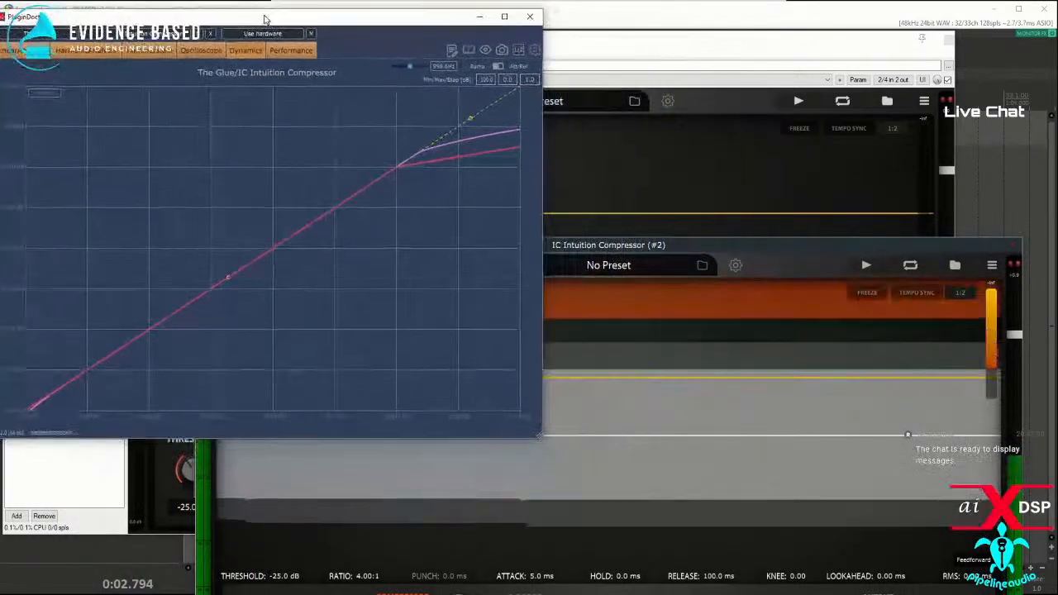
left_click_drag(647, 246, 643, 198)
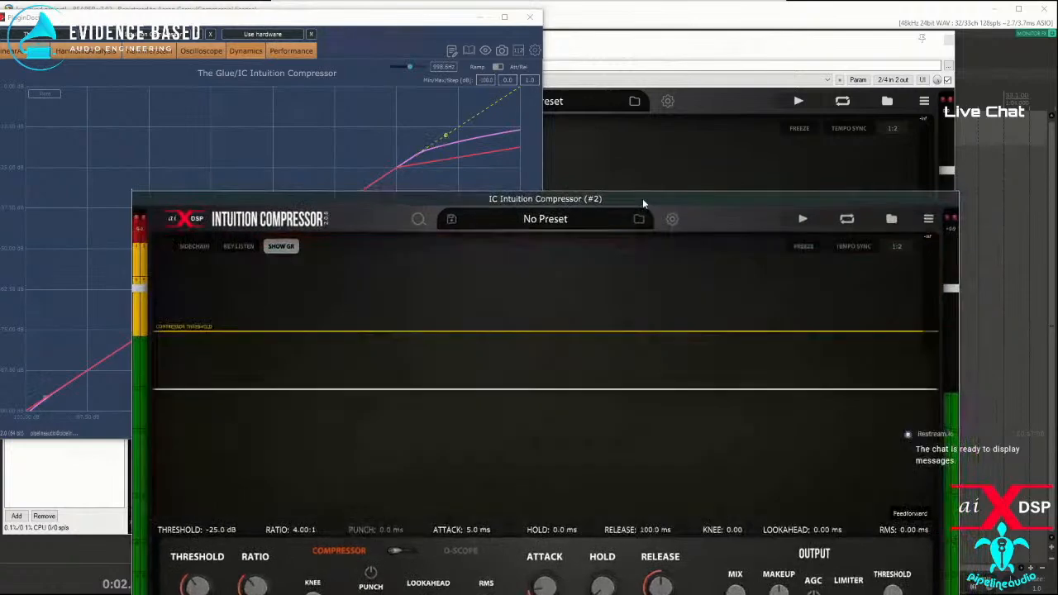
left_click(419, 222)
left_click(423, 309)
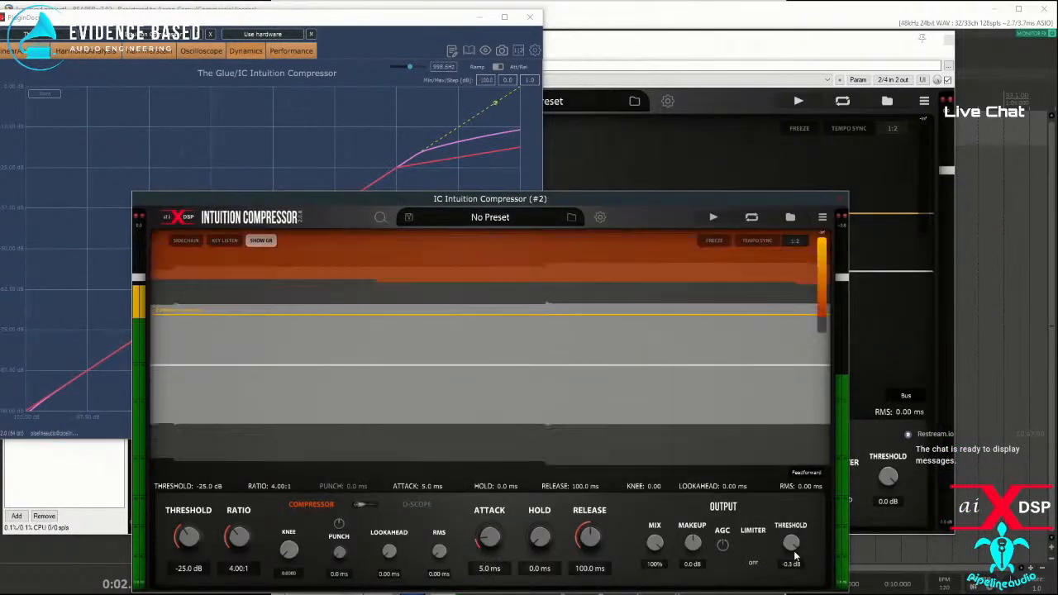
Step: Set Intuition Compressor (#2) to Bus mode with a 10.0 ms attack and a -20.0 dB threshold
left_click(806, 473)
left_click(806, 512)
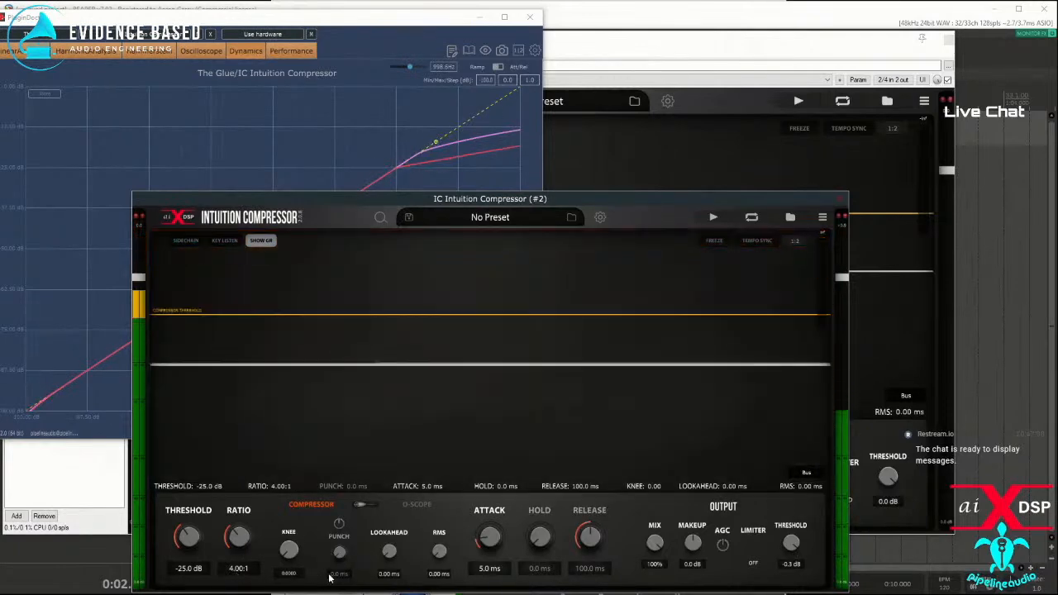
double_click(497, 570)
type("10")
key("Return")
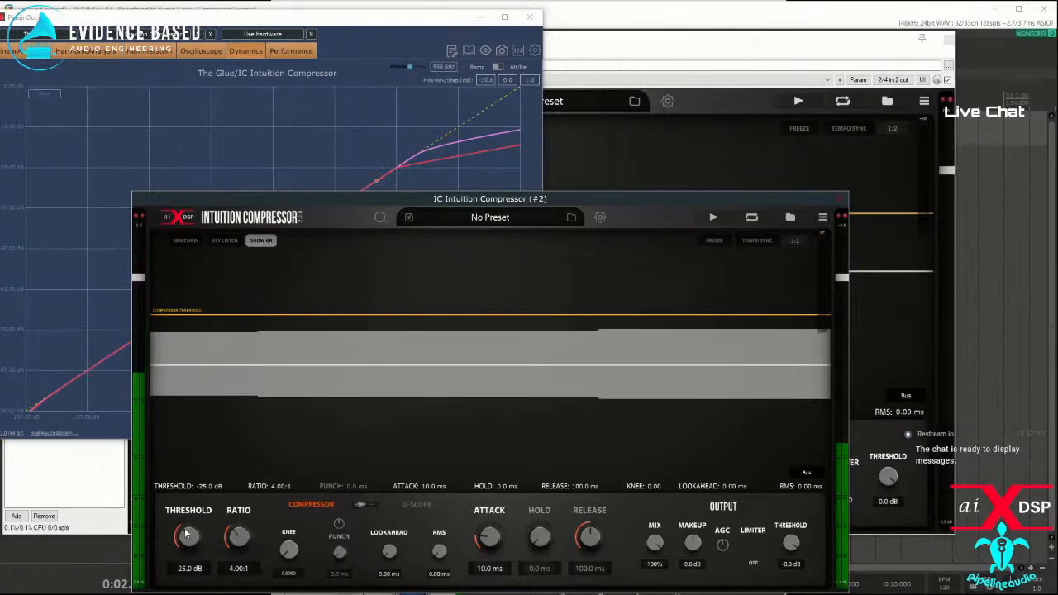
left_click_drag(187, 541, 189, 530)
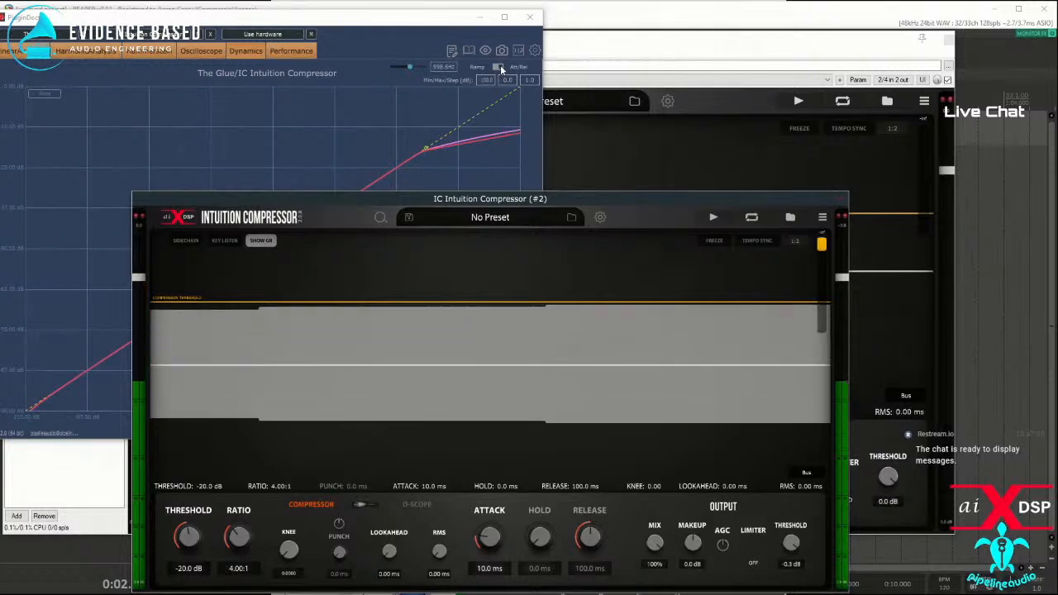
Step: Switch PluginDoctor's dynamics analysis to Att/Rel and rearrange the windows to show both the graph and the compressor
left_click(499, 66)
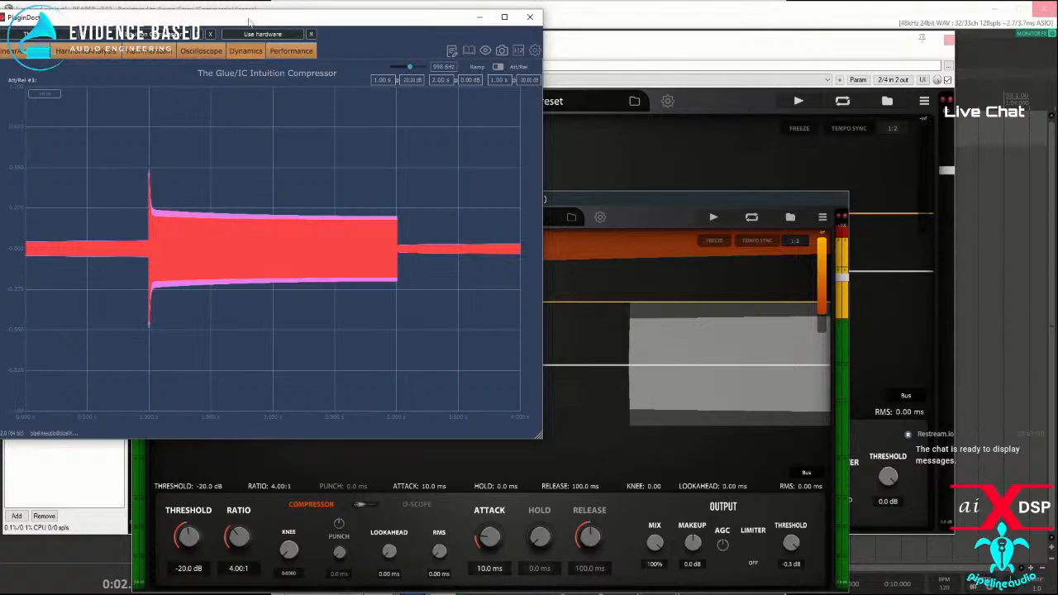
left_click(398, 40)
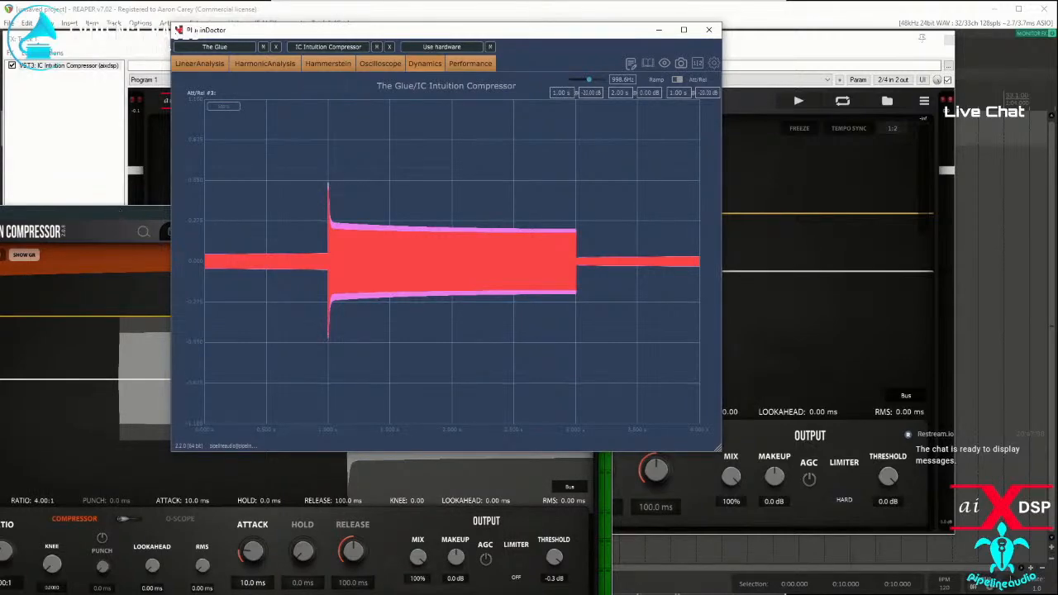
left_click(120, 212)
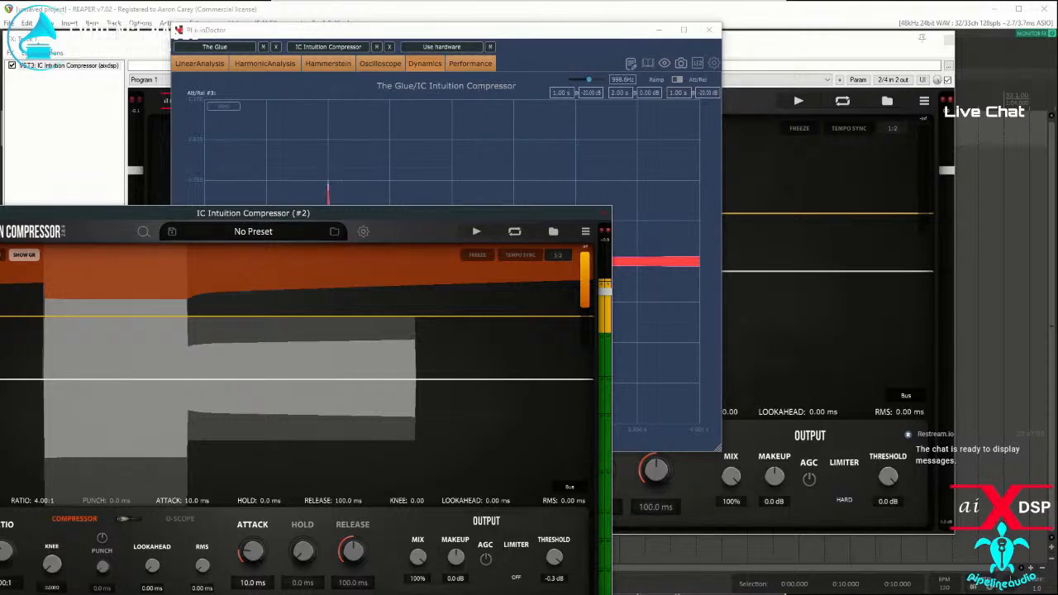
Step: Move the Intuition Compressor (#2) window aside and compare its Att/Rel graph with The Glue's in PluginDoctor
left_click_drag(496, 213, 100, 242)
left_click(446, 31)
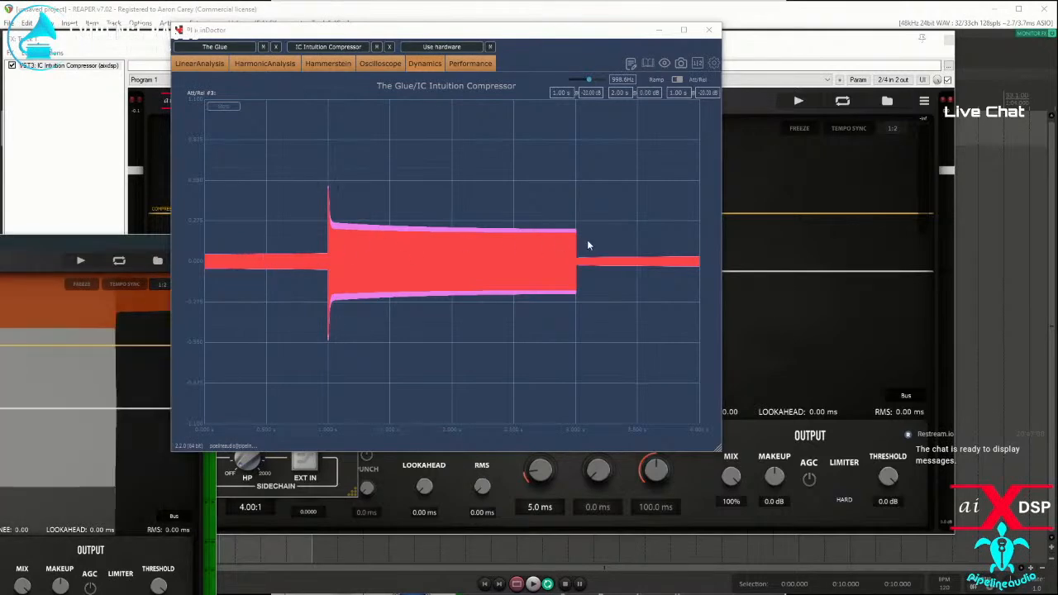
key("alt+Tab")
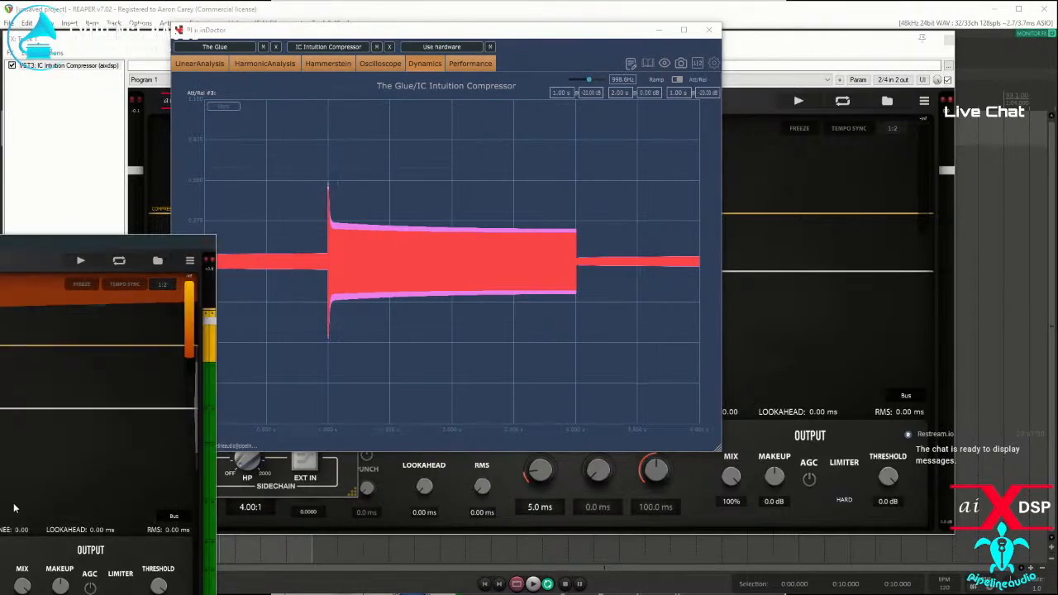
left_click_drag(155, 264, 149, 264)
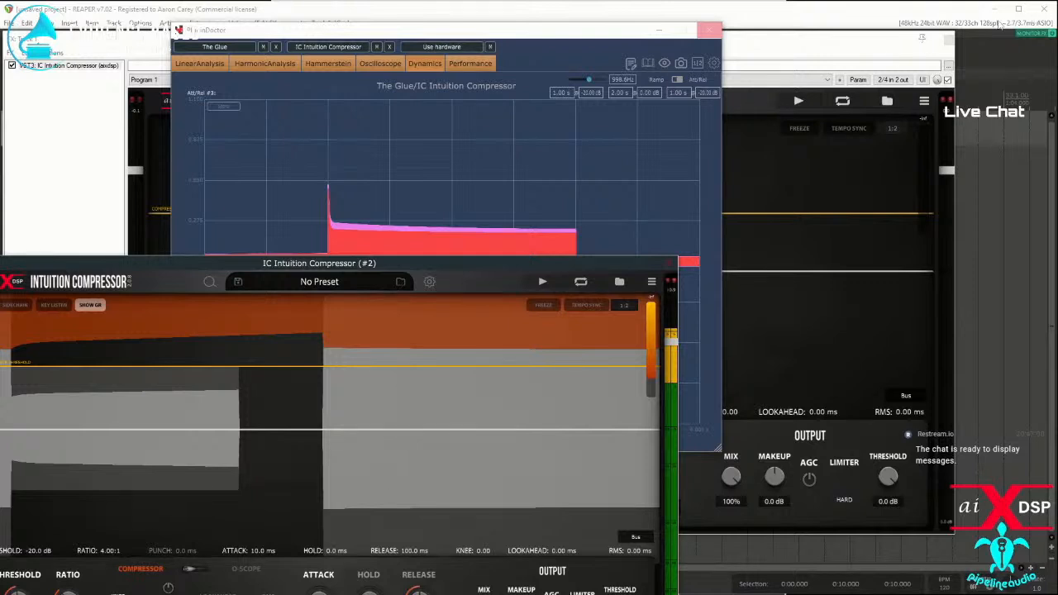
Step: Close the track's effects window, exit REAPER and close PluginDoctor
left_click(879, 47)
left_click(949, 45)
left_click(1045, 9)
left_click(534, 367)
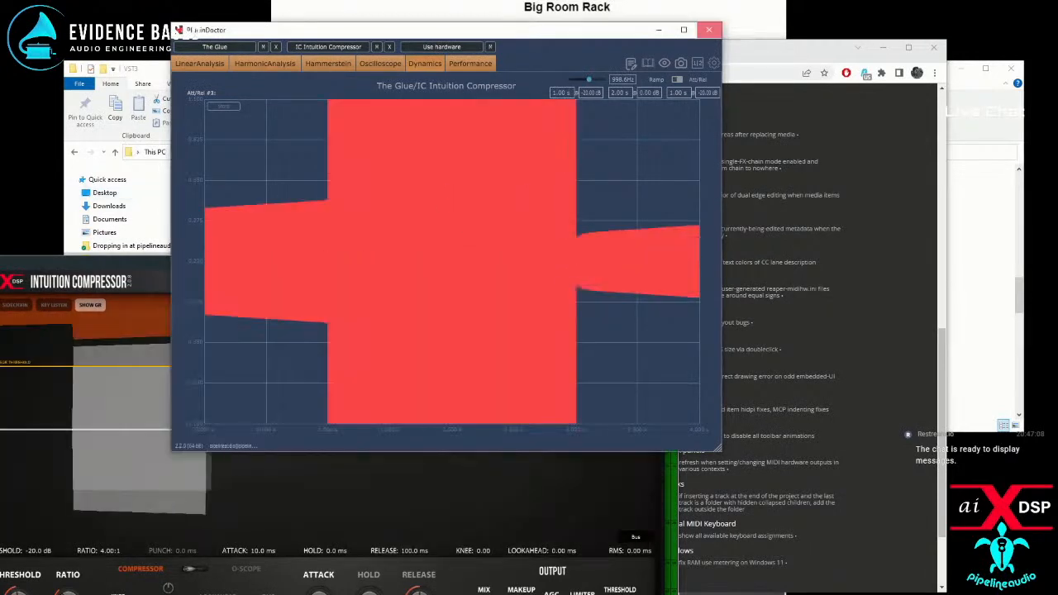
left_click(708, 31)
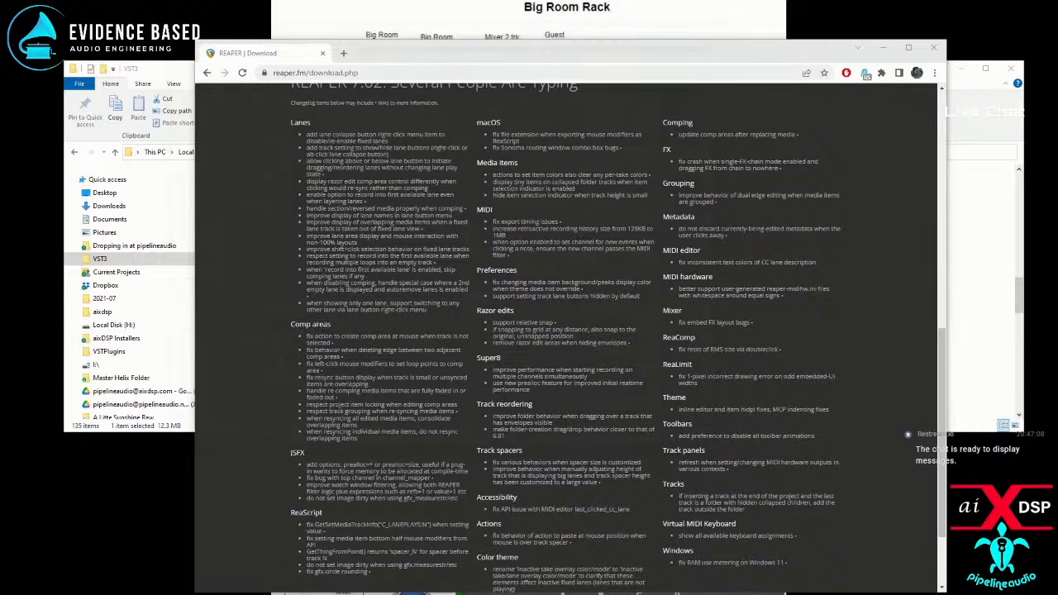
Step: Relaunch REAPER, insert a new track and add the VST3 IC Intuition Compressor (aixdsp) to it
double_click(32, 424)
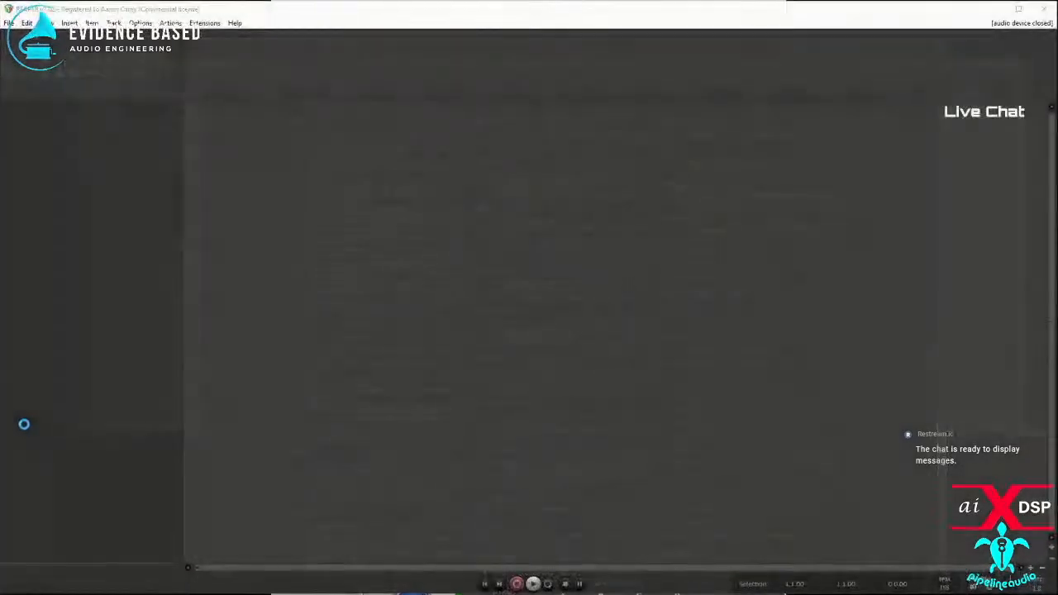
right_click(102, 141)
left_click(179, 139)
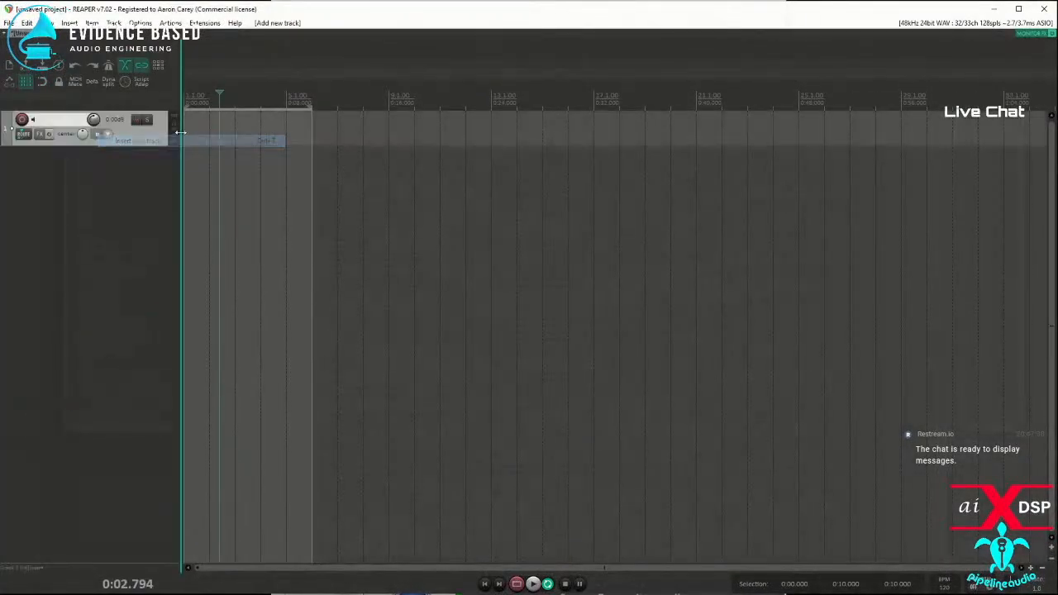
left_click(42, 134)
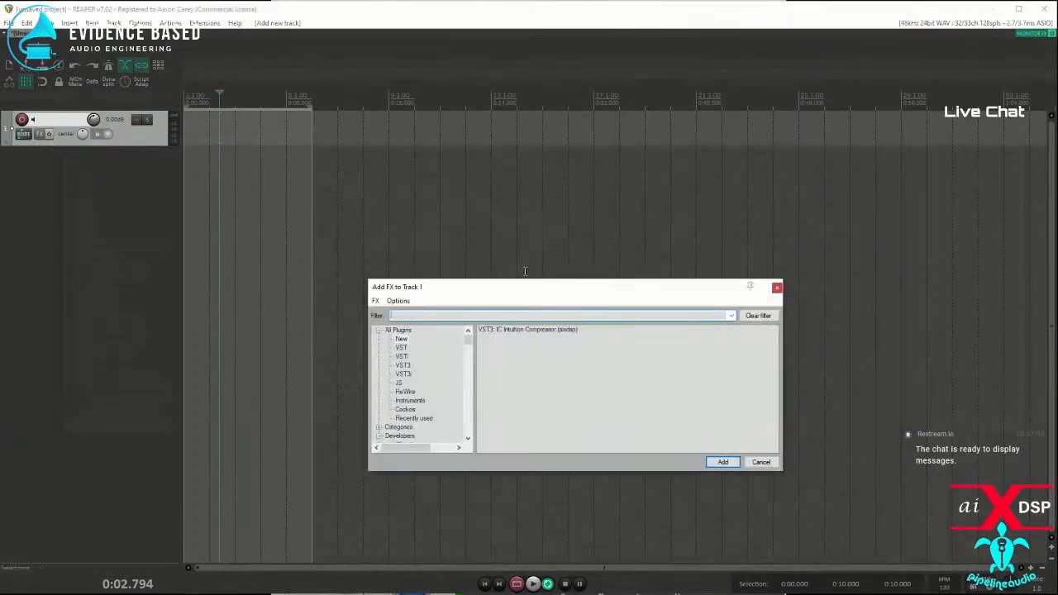
double_click(519, 330)
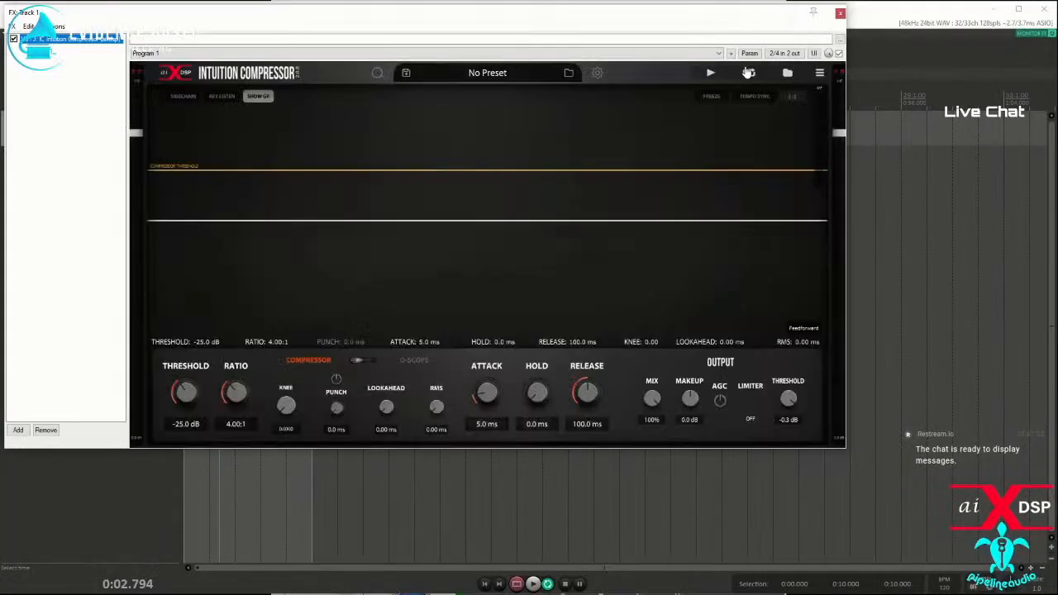
Step: Start looped playback of the compressor's built-in sample, view the interface scale choices and reposition the effects window
left_click(711, 73)
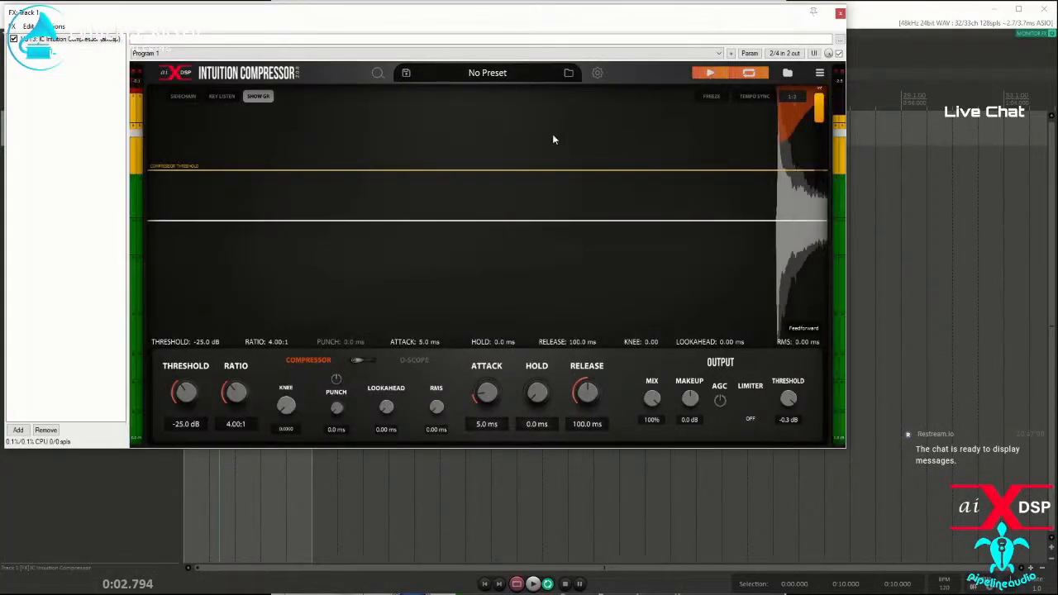
left_click(377, 73)
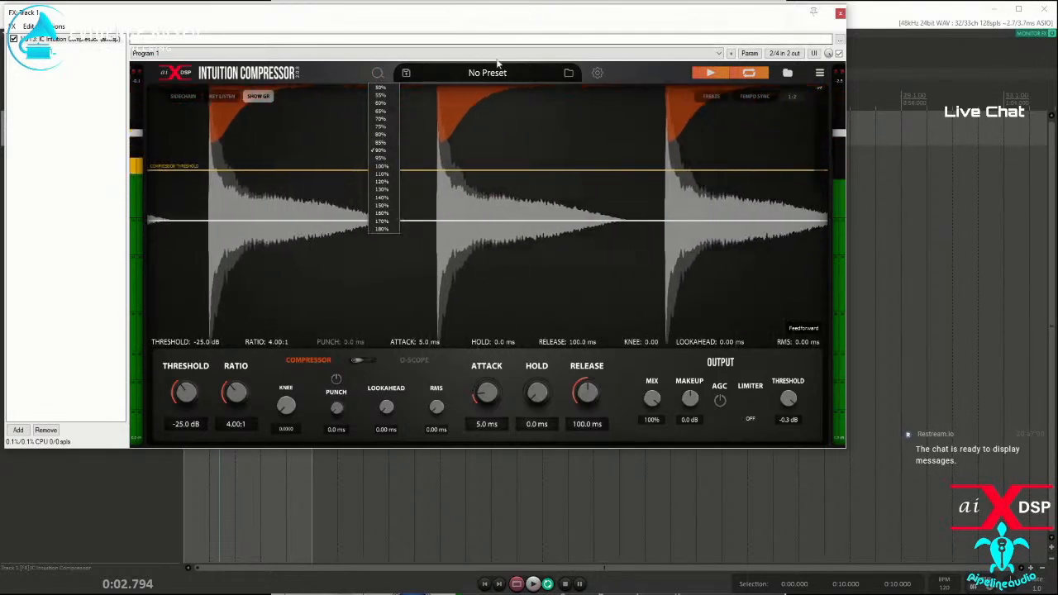
left_click_drag(436, 20, 450, 72)
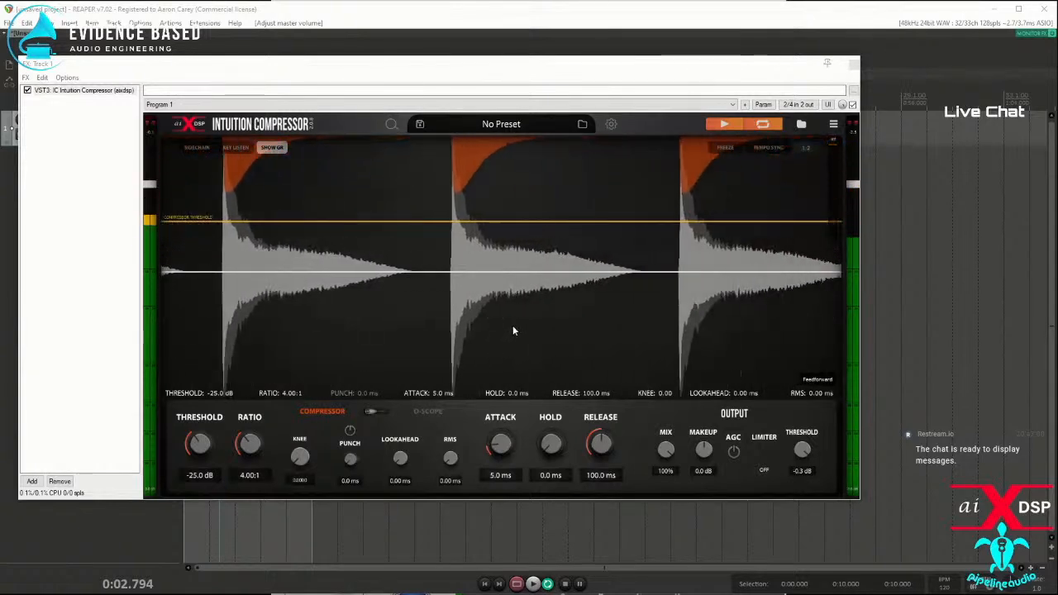
Step: Show the O-Scope controls and offset the waveforms vertically, with V-Pos Pre at 0.2540 and Post at 0.7220
left_click(377, 411)
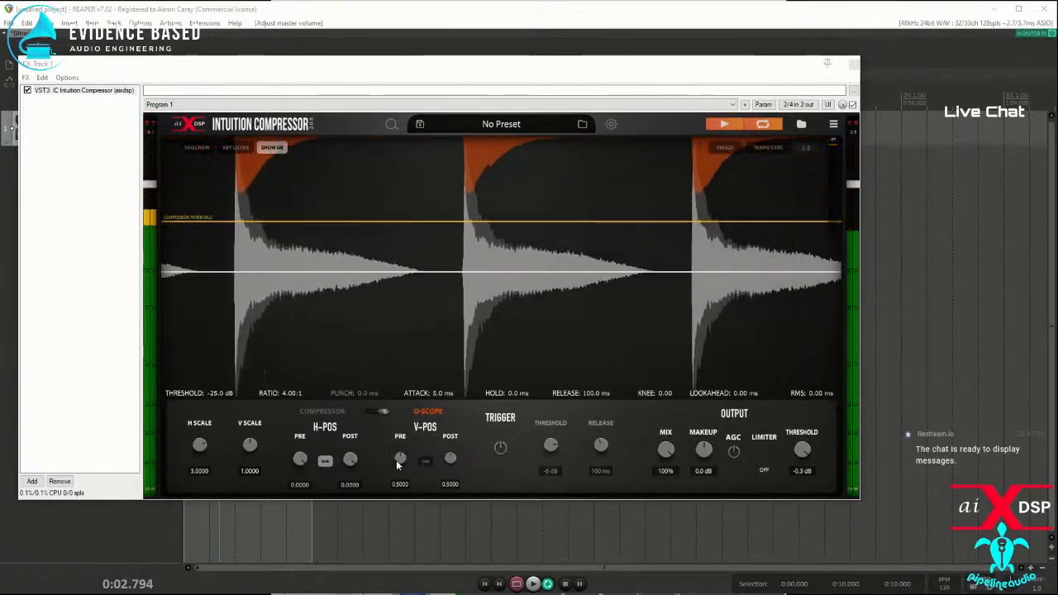
left_click_drag(400, 462, 395, 478)
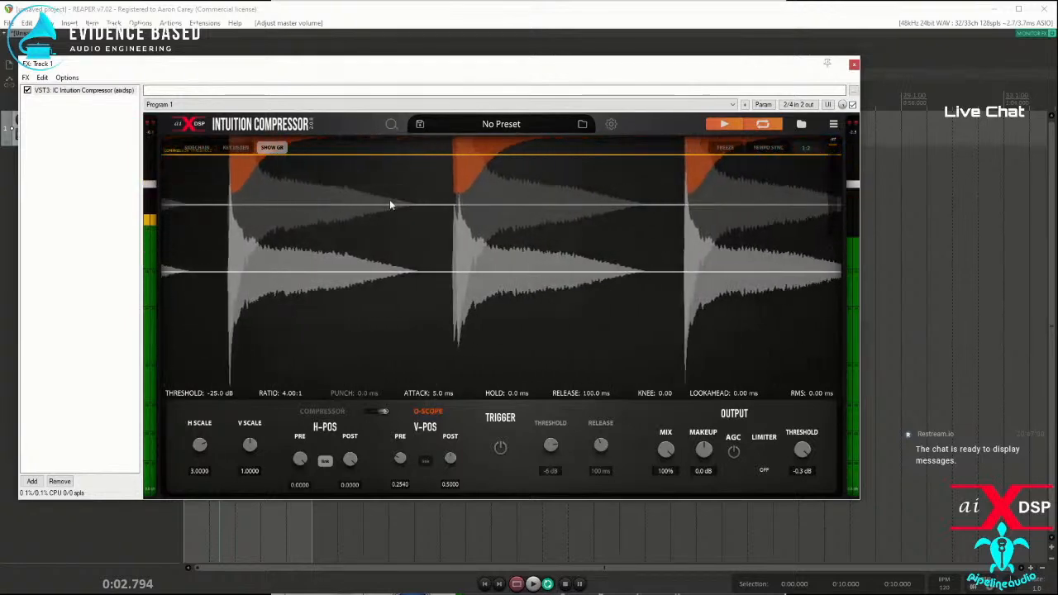
left_click_drag(446, 459, 462, 442)
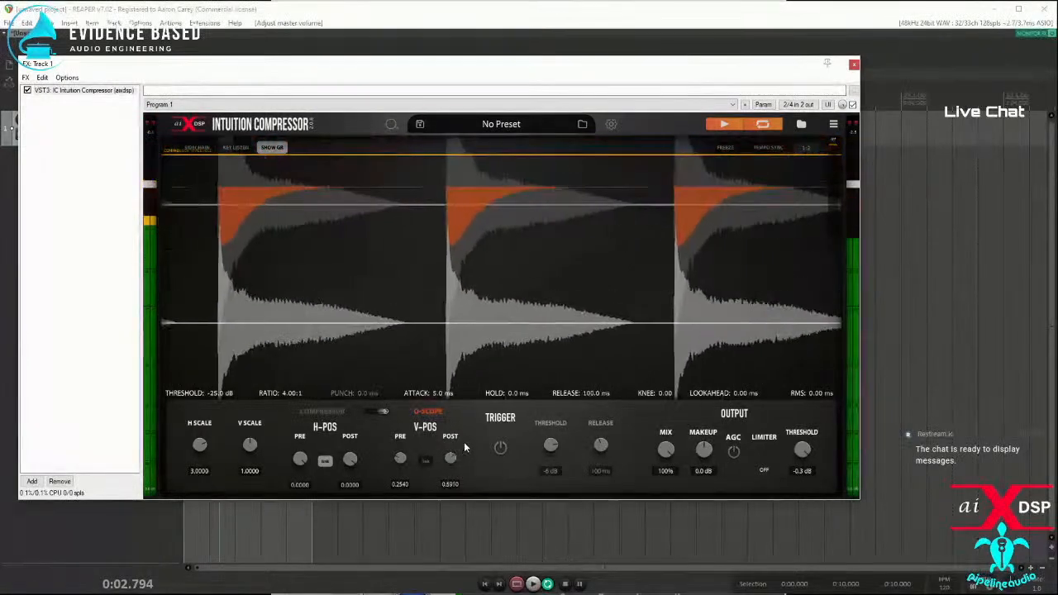
Step: Unlink the horizontal positions, shift H-Pos Pre, reset it to its default and relink Pre and Post
left_click(325, 463)
mouse_move(300, 459)
left_mouse_down()
mouse_move(299, 478)
mouse_move(298, 463)
left_mouse_up()
double_click(297, 463)
left_click(325, 462)
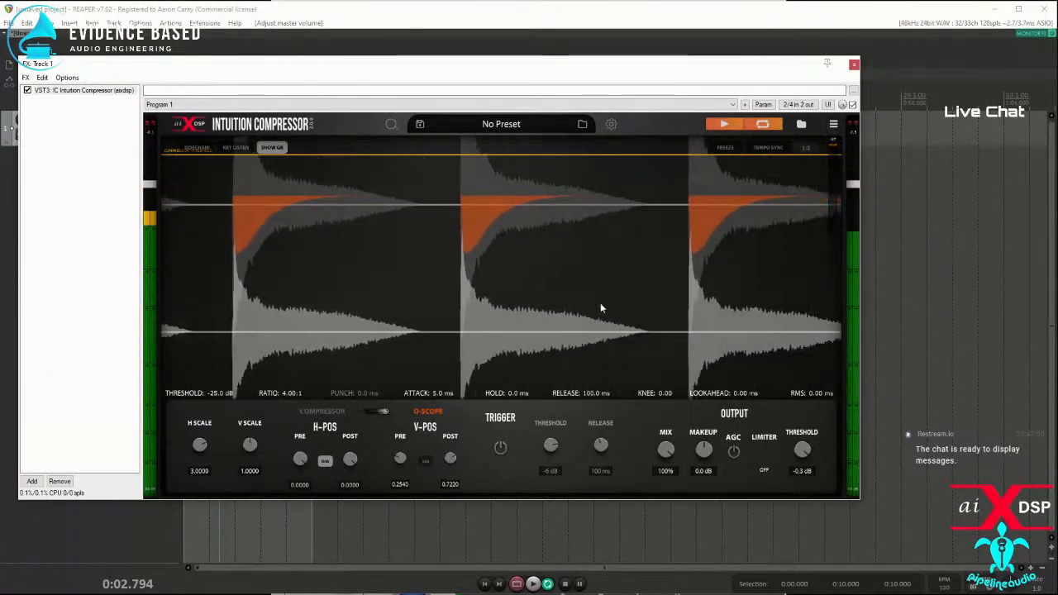
Step: Reset V-Pos Pre and Post to 0.5000 and return to the compressor controls
double_click(401, 458)
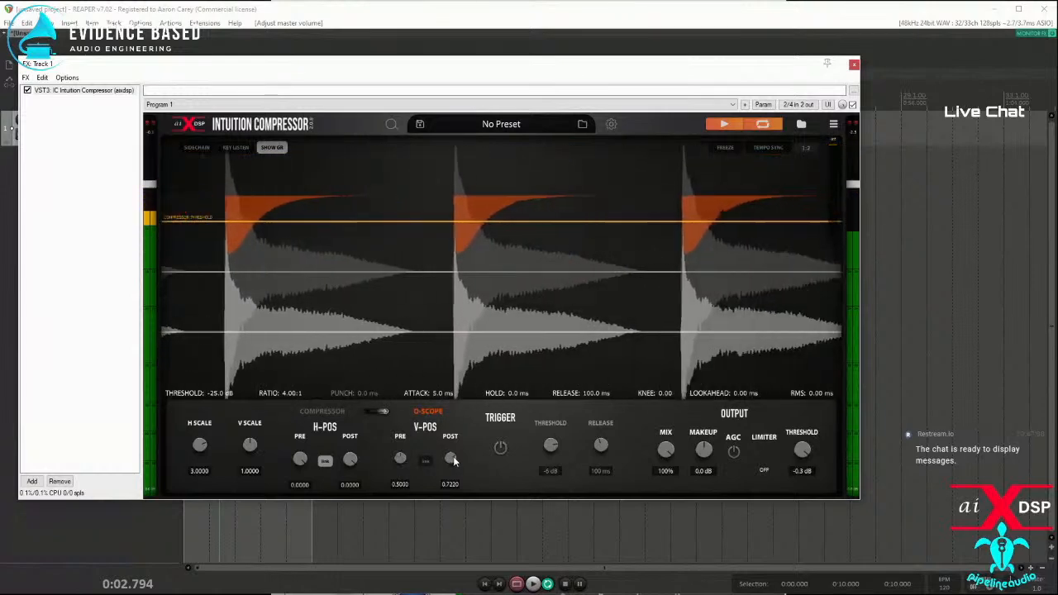
double_click(449, 459)
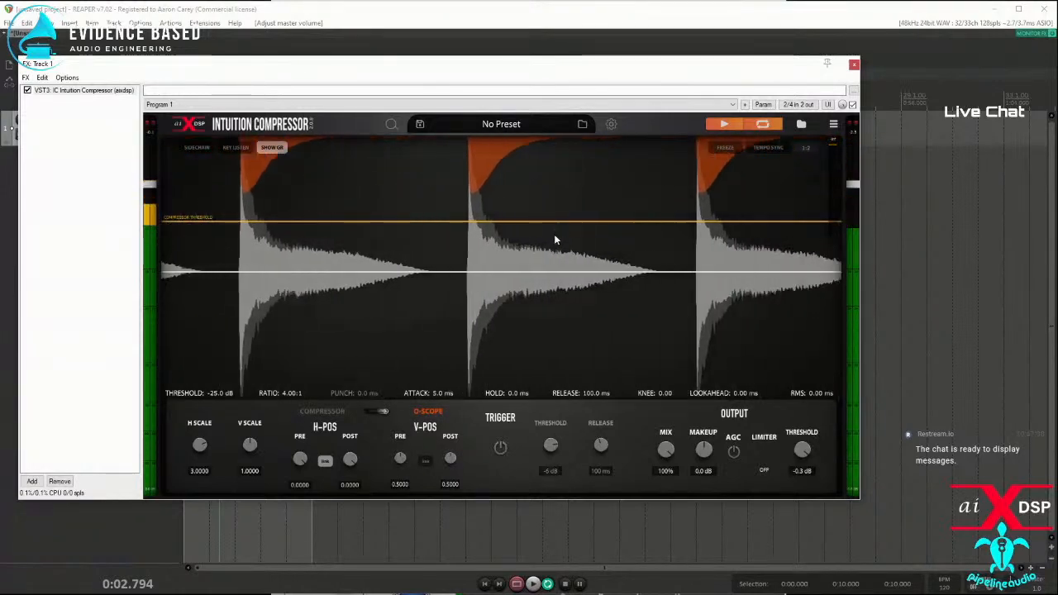
left_click(380, 413)
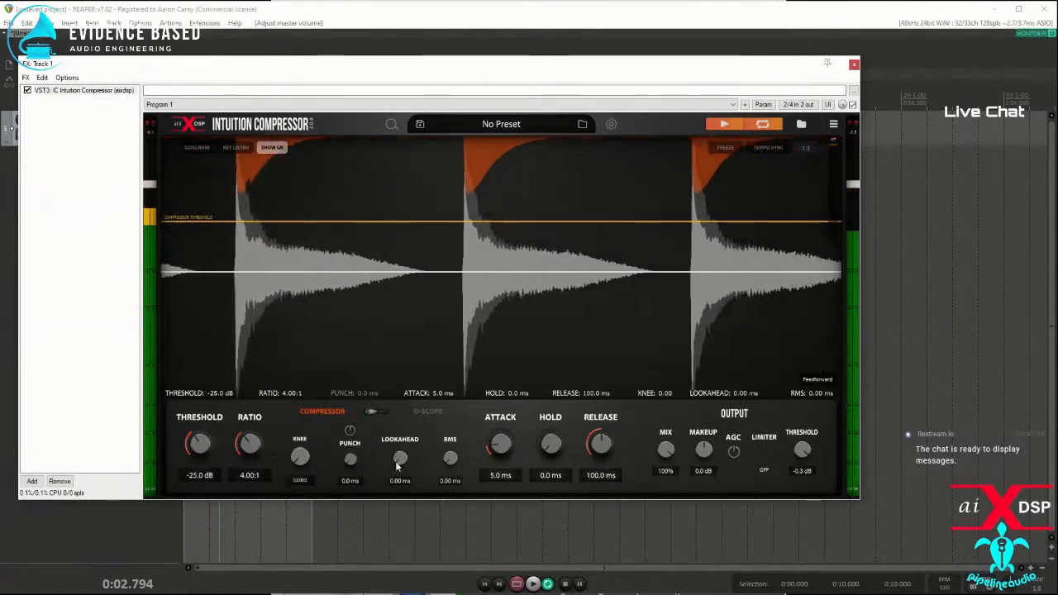
Step: Set attack to 0.0 ms, lookahead to 23.10 ms, hold to 80.5 ms and ratio to inf, with the gain reduction display hidden
left_click_drag(494, 446, 485, 504)
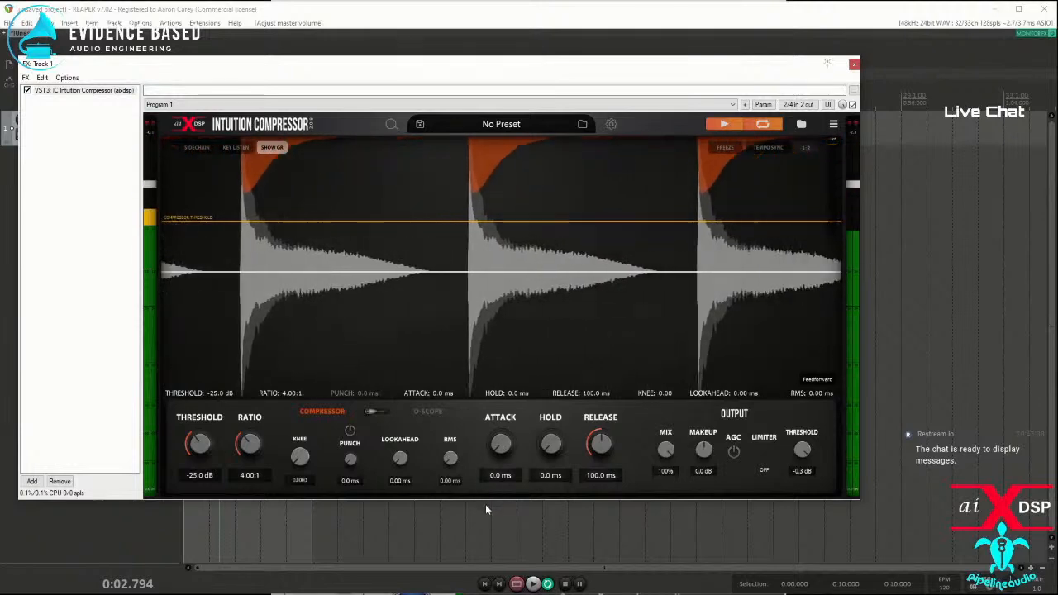
mouse_move(400, 460)
left_mouse_down()
mouse_move(399, 444)
mouse_move(395, 453)
left_mouse_up()
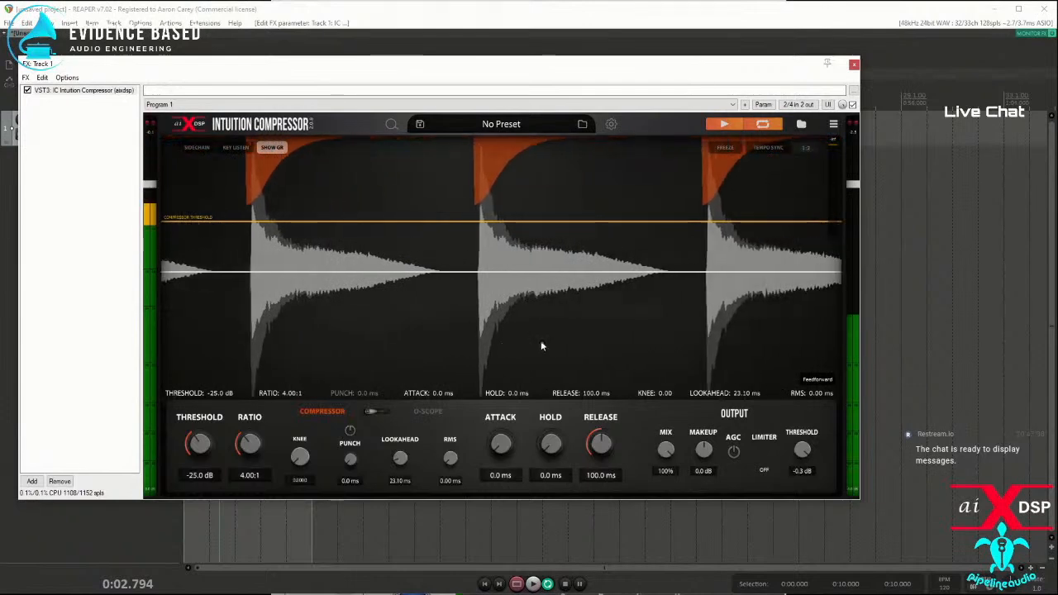
left_click(270, 149)
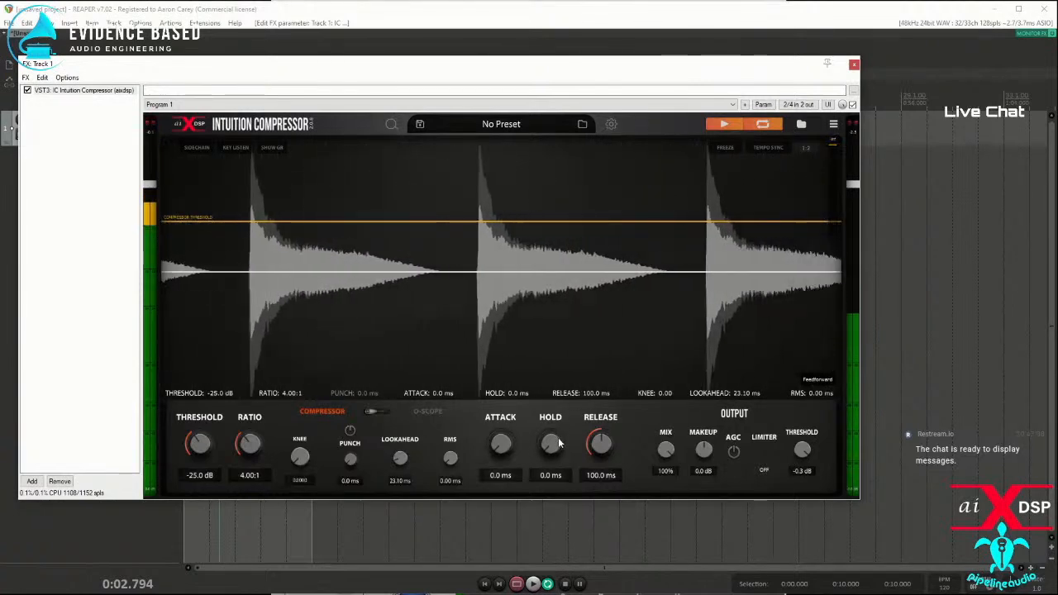
left_click_drag(550, 446, 546, 432)
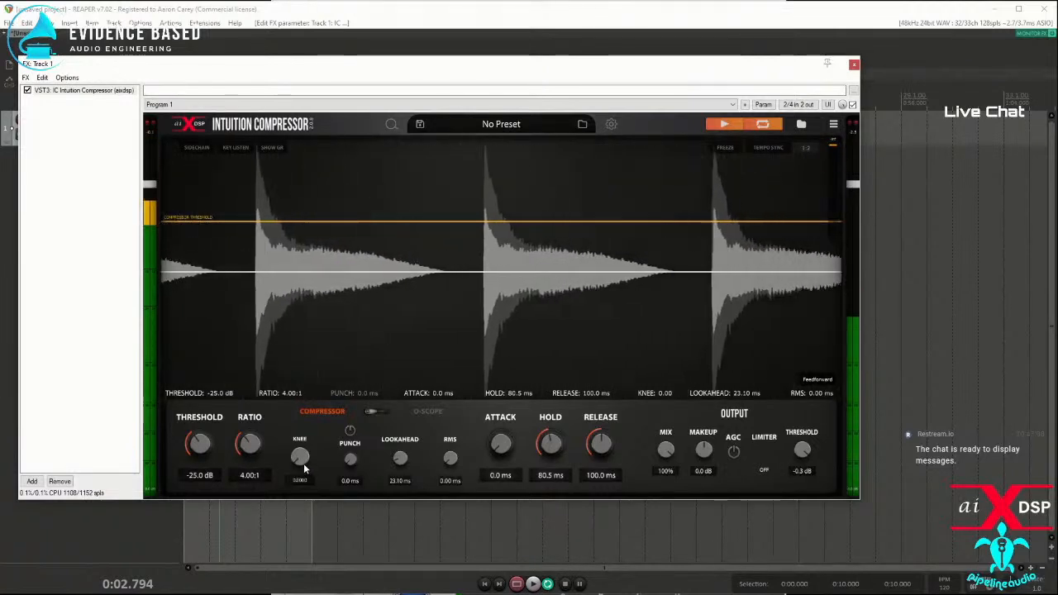
left_click_drag(251, 445, 263, 351)
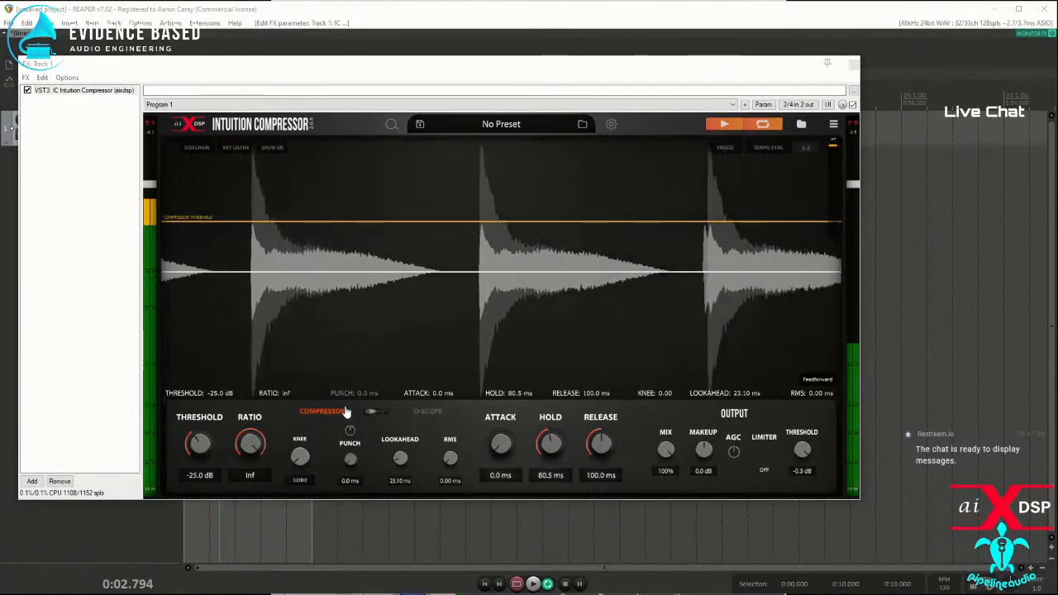
Step: Enable the O-Scope trigger and set the linked H-Pos Pre and Post to -0.3820
left_click(378, 412)
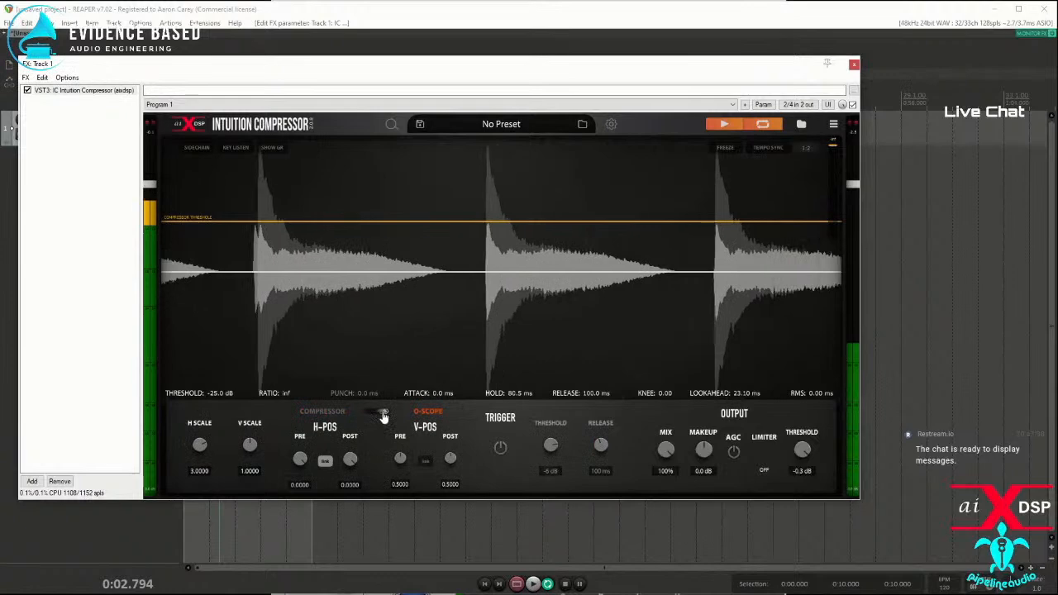
left_click(500, 451)
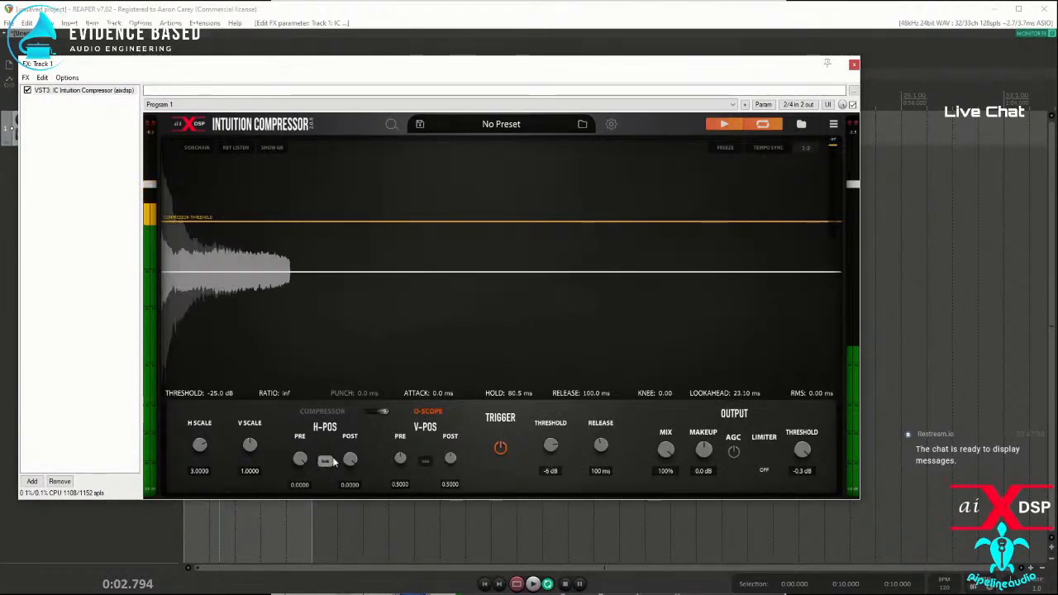
left_click_drag(300, 460, 298, 490)
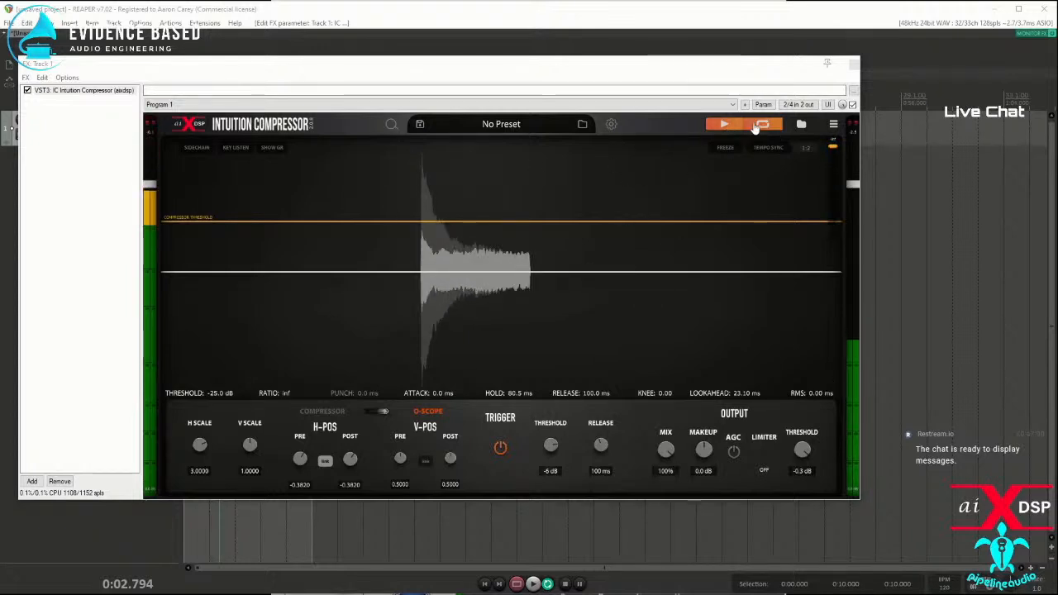
Step: Stop the looped sample and add the VST mda TestTone to the track ahead of the compressor
left_click(724, 125)
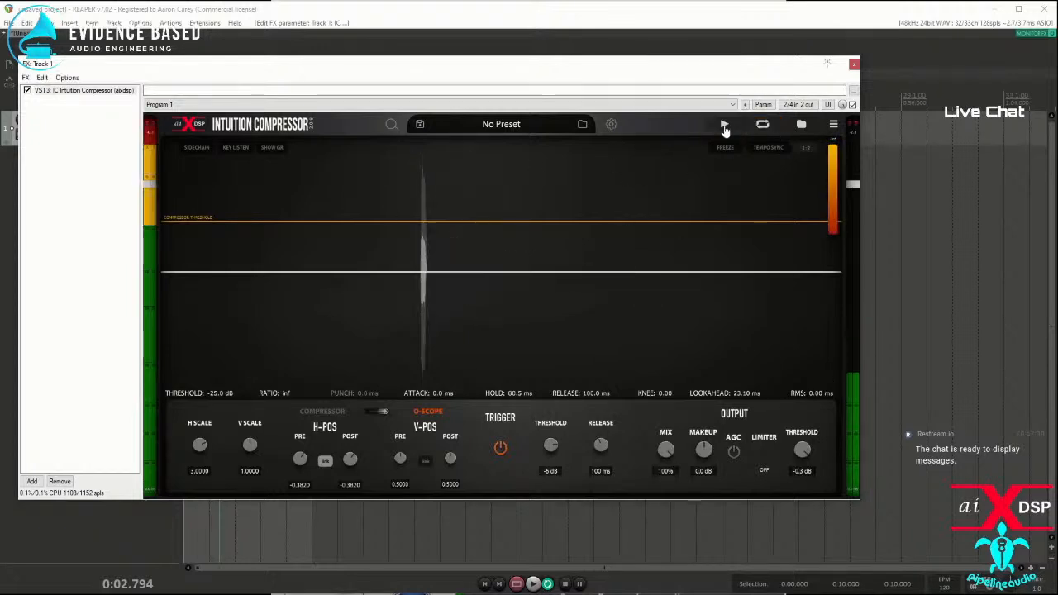
left_click(32, 481)
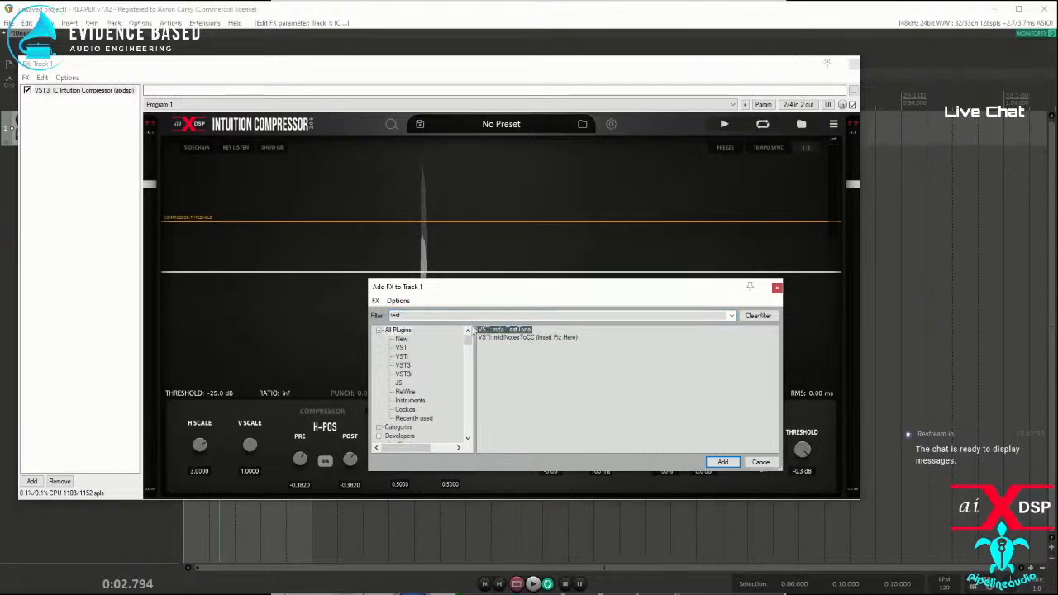
key("Return")
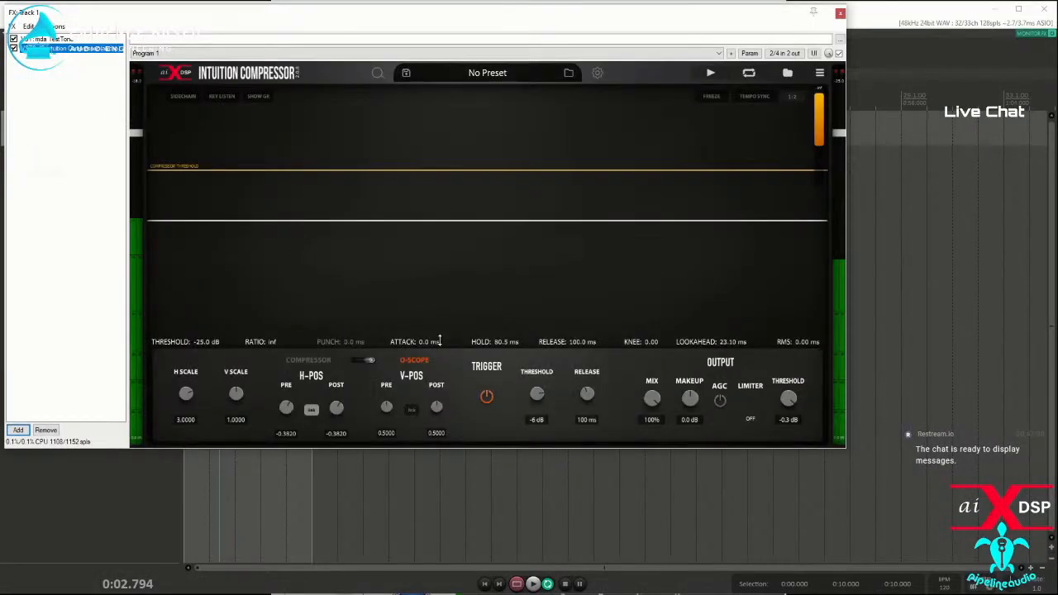
Step: Set the compressor threshold to 0.0 dB with gain reduction shown, and play its built-in sample over the sine test tone
left_click(363, 363)
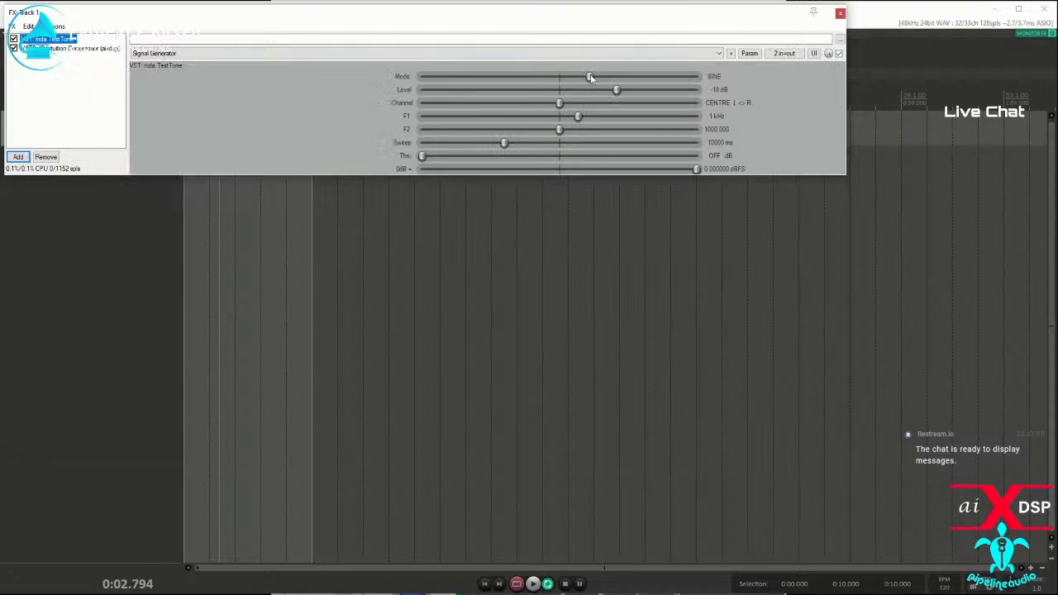
left_click(63, 50)
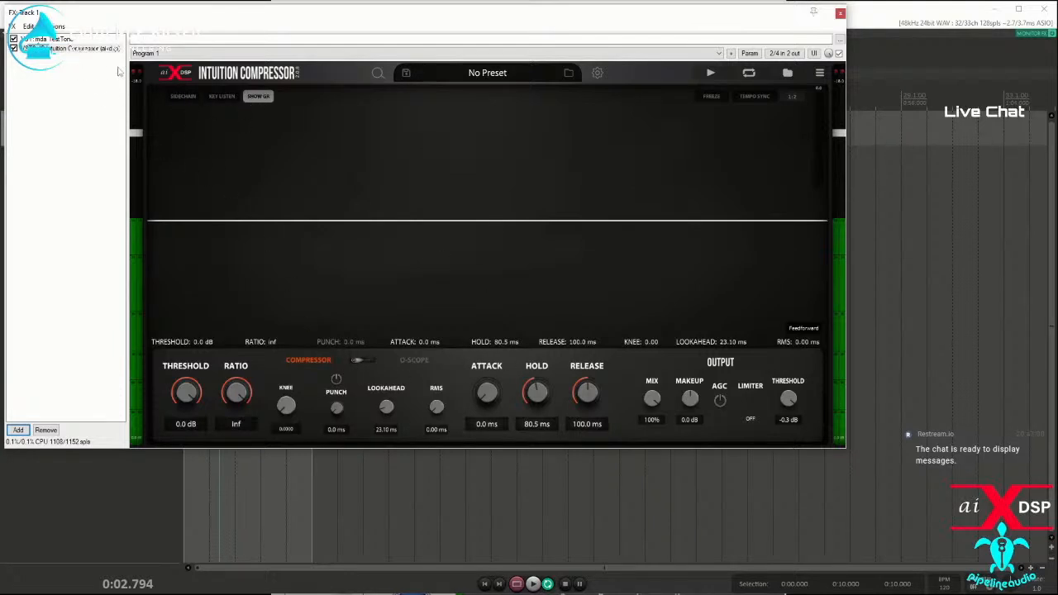
left_click(710, 76)
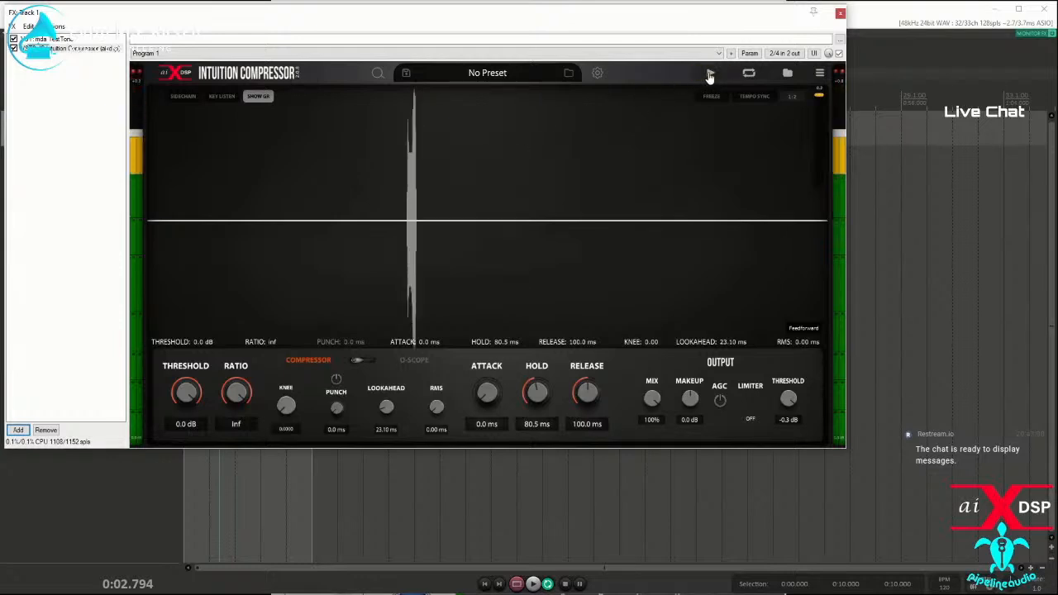
Step: Turn off the O-Scope trigger and return to the compressor controls
left_click(359, 362)
left_click(487, 398)
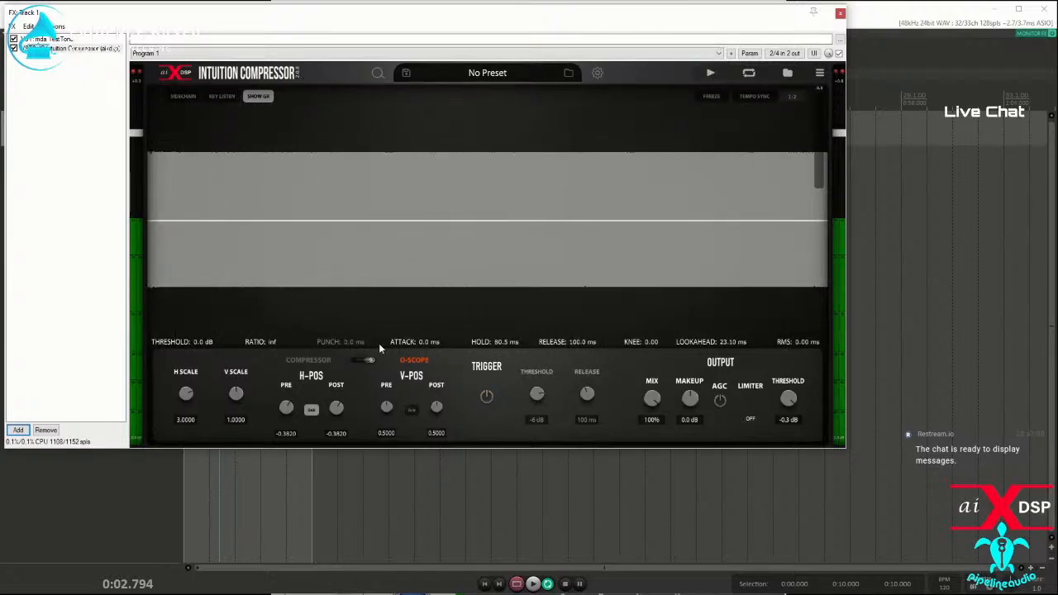
left_click(369, 364)
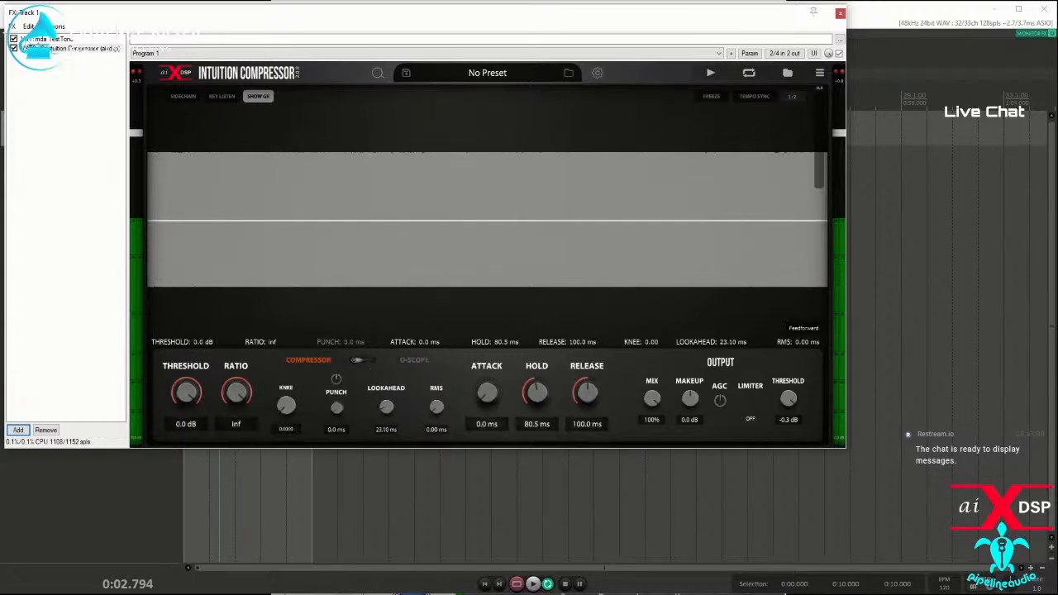
Step: Set the O-Scope H Scale to 0.0000 for the sine test tone and enable the trigger
left_click(45, 39)
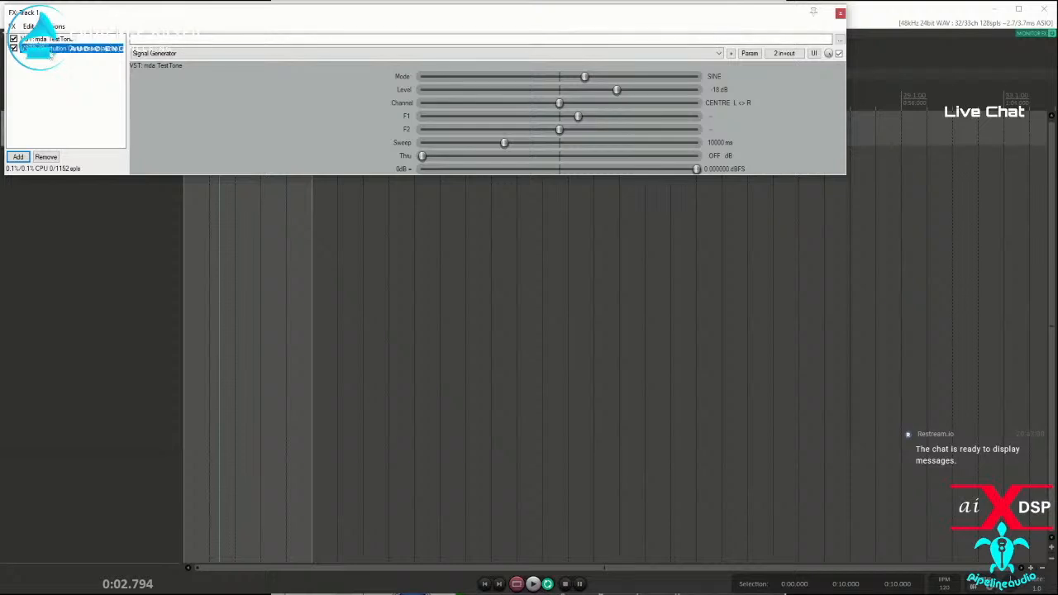
left_click(51, 48)
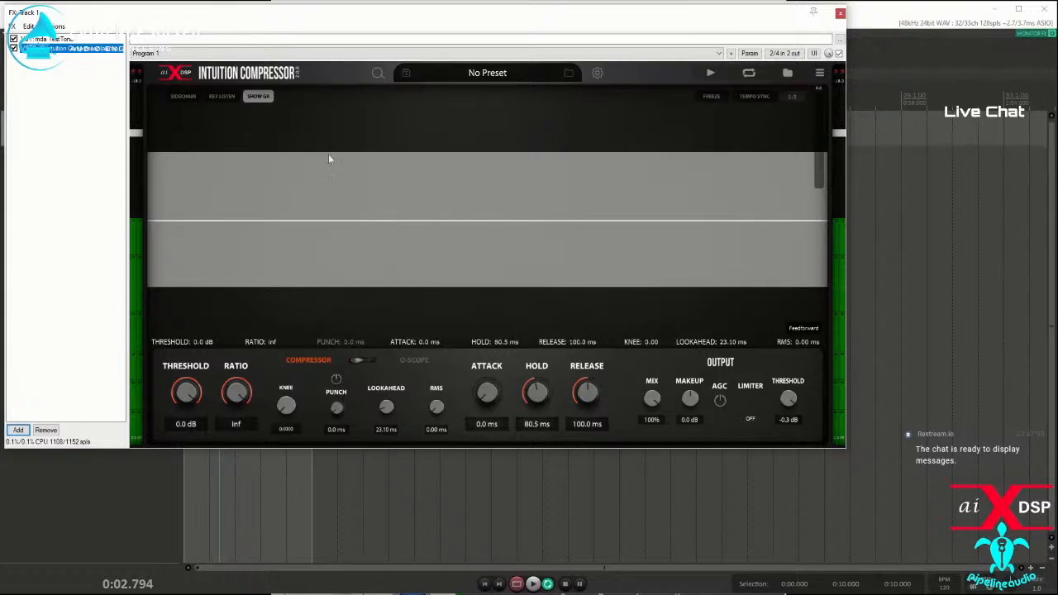
left_click(361, 361)
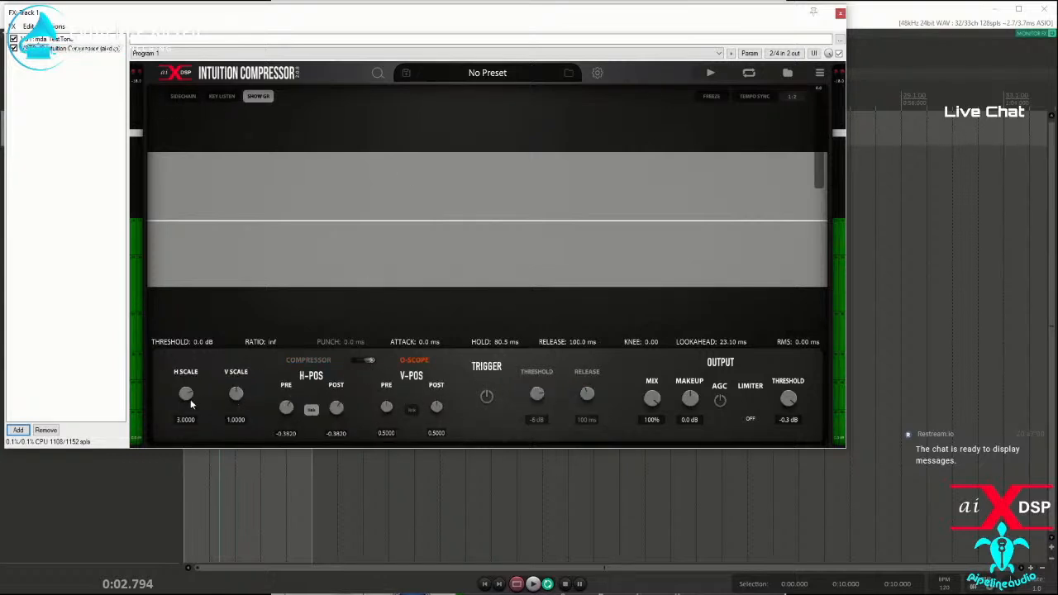
left_click_drag(185, 394, 185, 413)
left_click_drag(185, 461, 194, 483)
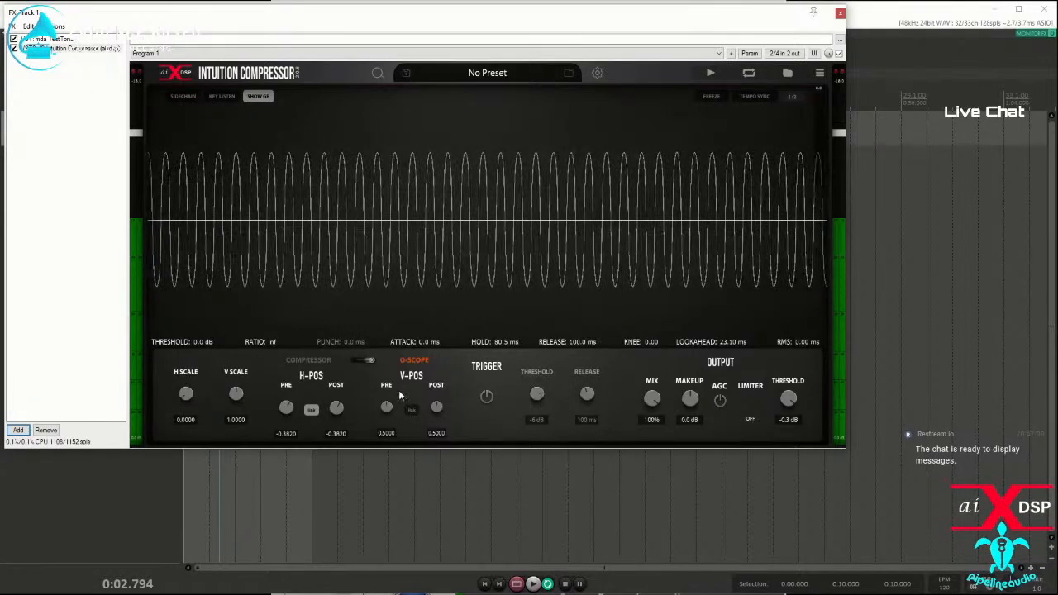
left_click(487, 397)
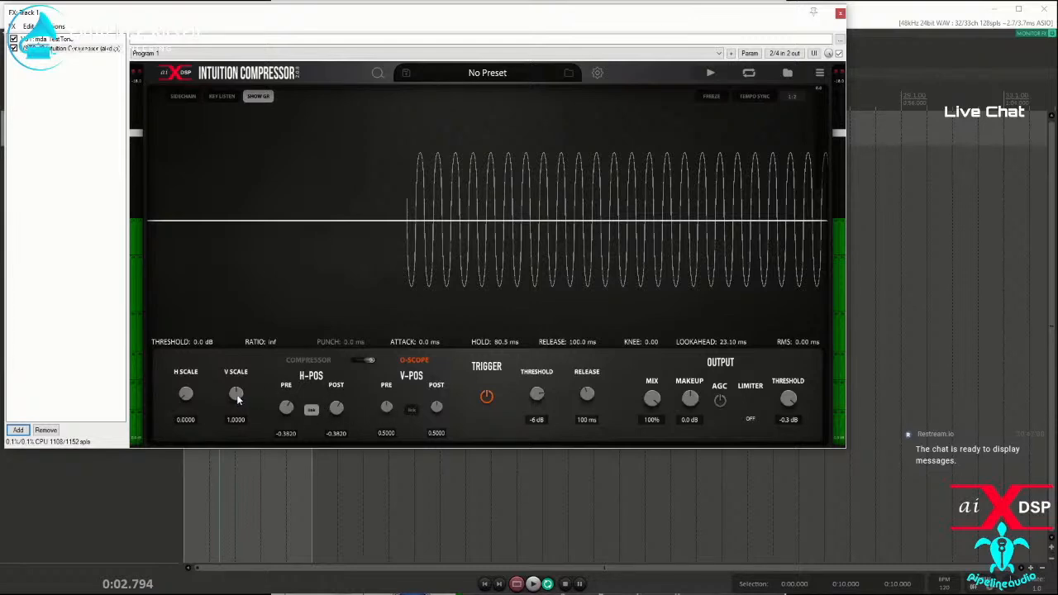
Step: Reduce the O-Scope V Scale to 0.5970 and look through the compressor's general and user preference options
left_click_drag(237, 393, 239, 430)
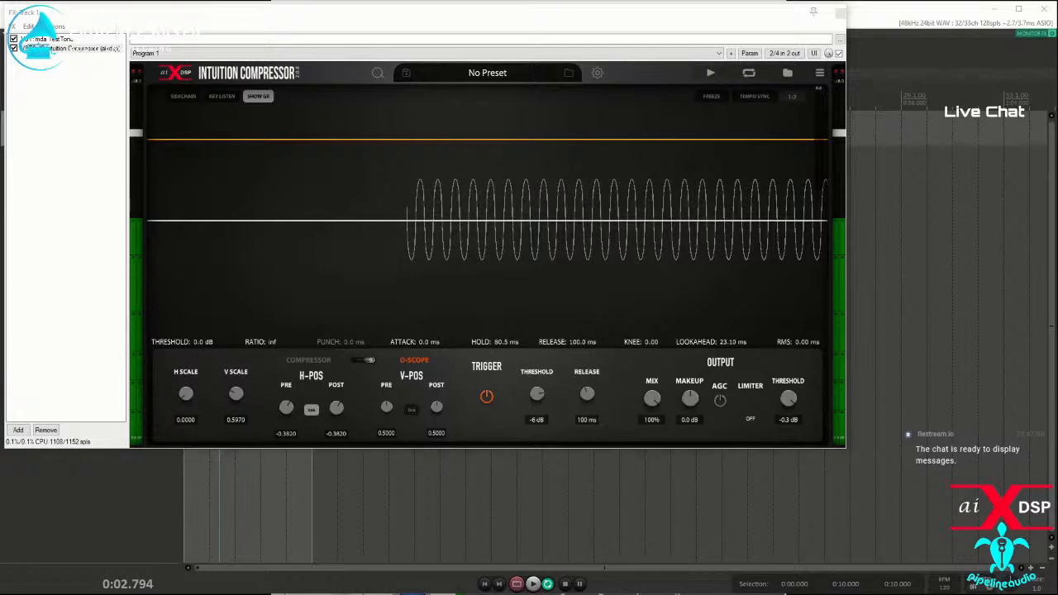
left_click(819, 73)
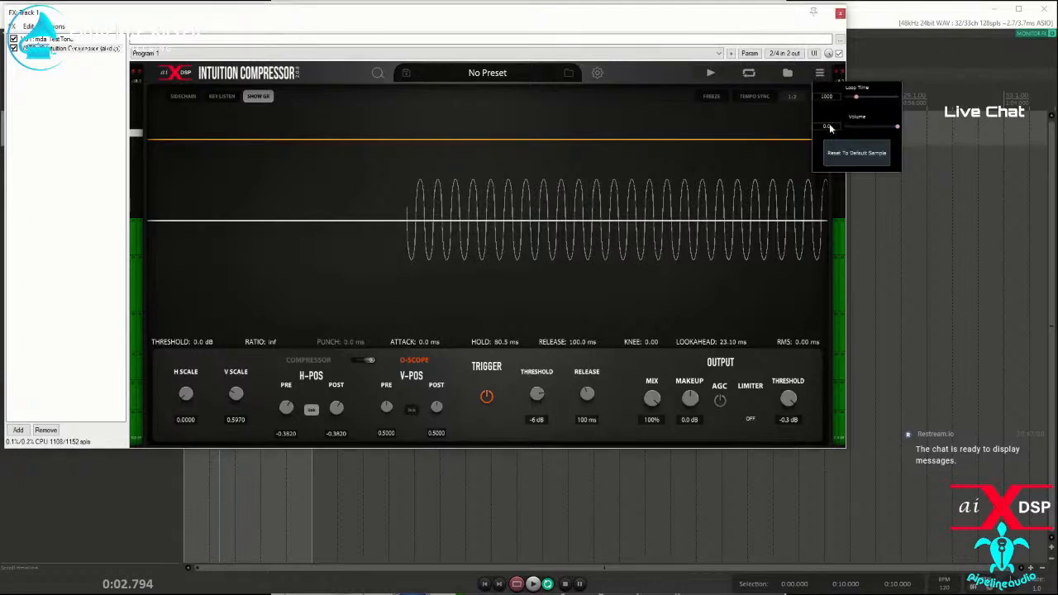
left_click(597, 73)
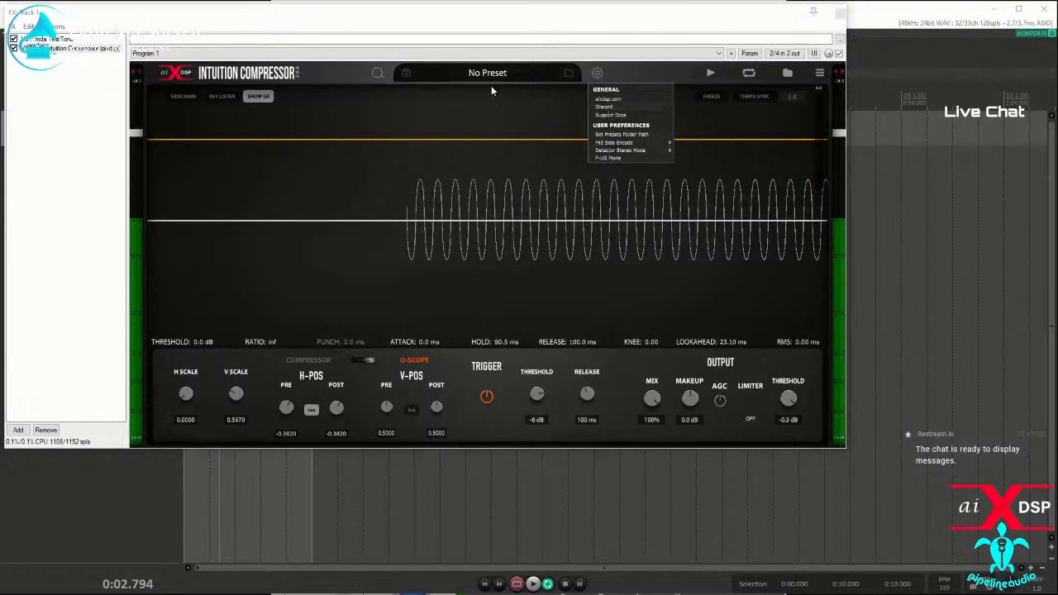
left_click(635, 73)
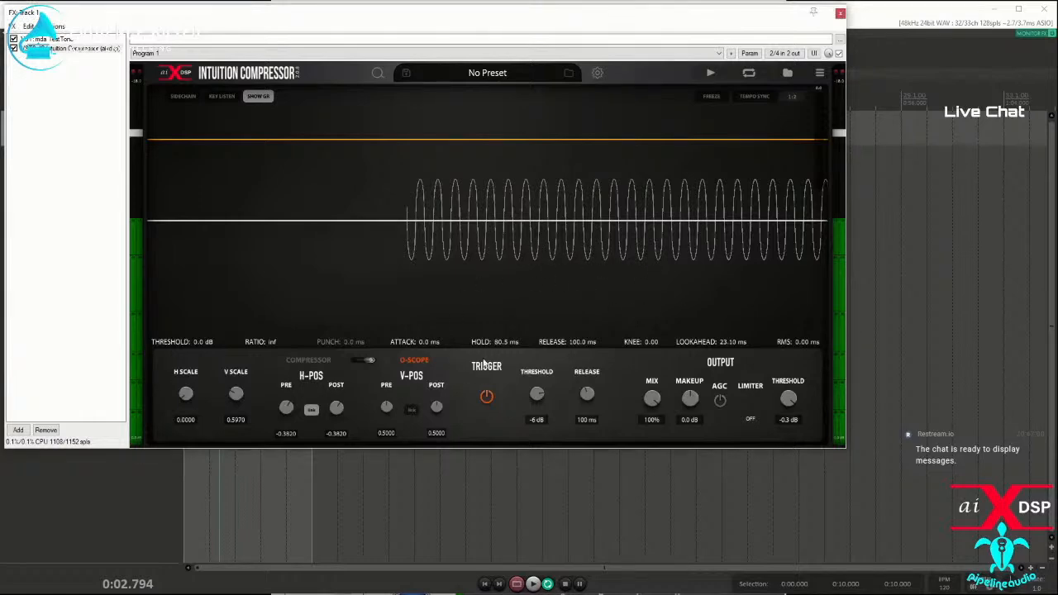
Step: Set the linked H-Pos Pre and Post to -0.3080 and reset the V Scale to 1.0000
double_click(285, 407)
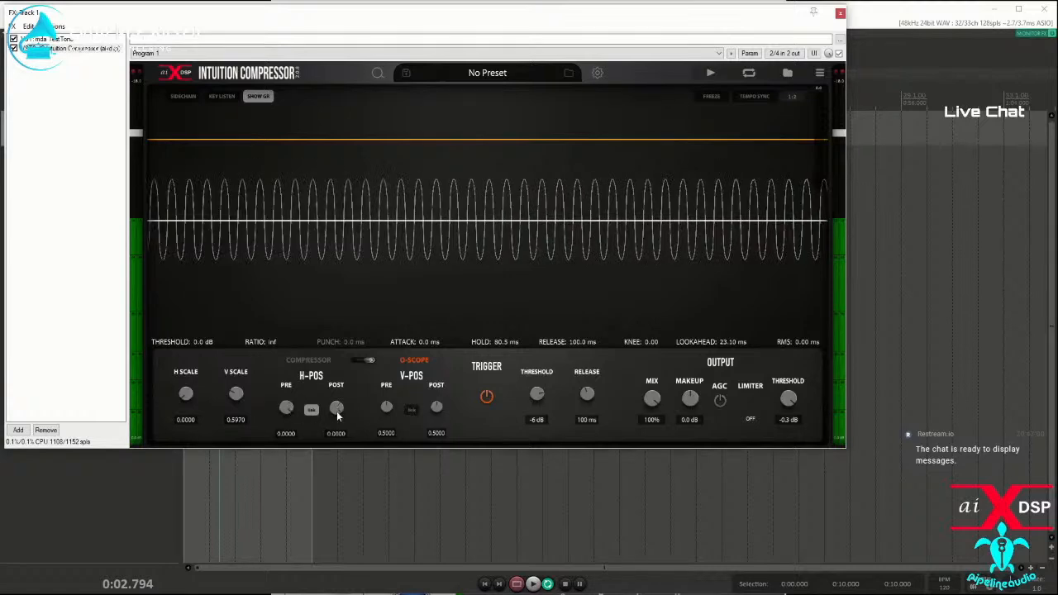
left_click_drag(286, 410, 287, 431)
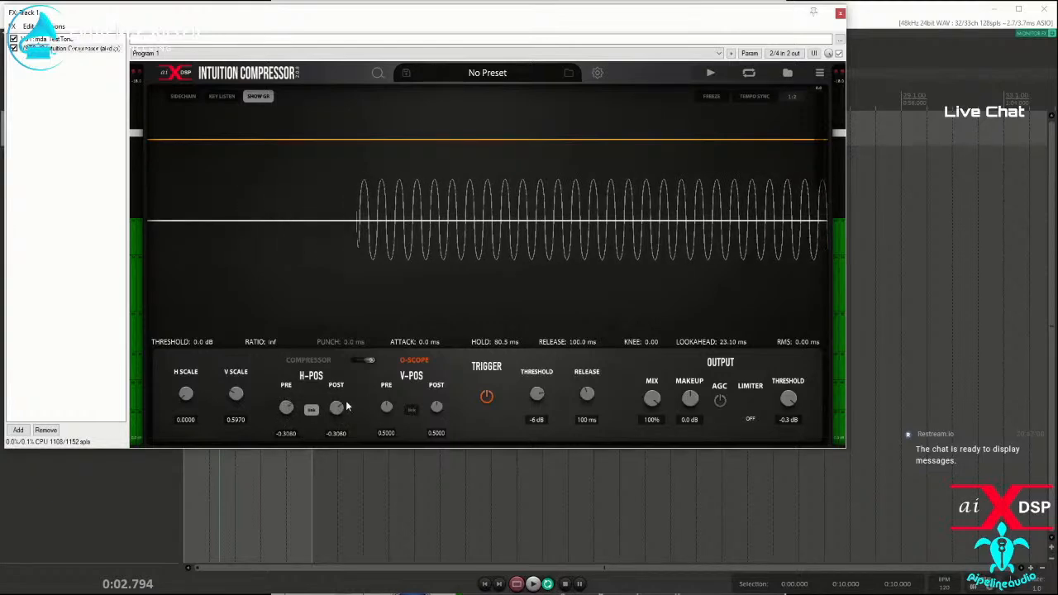
double_click(237, 395)
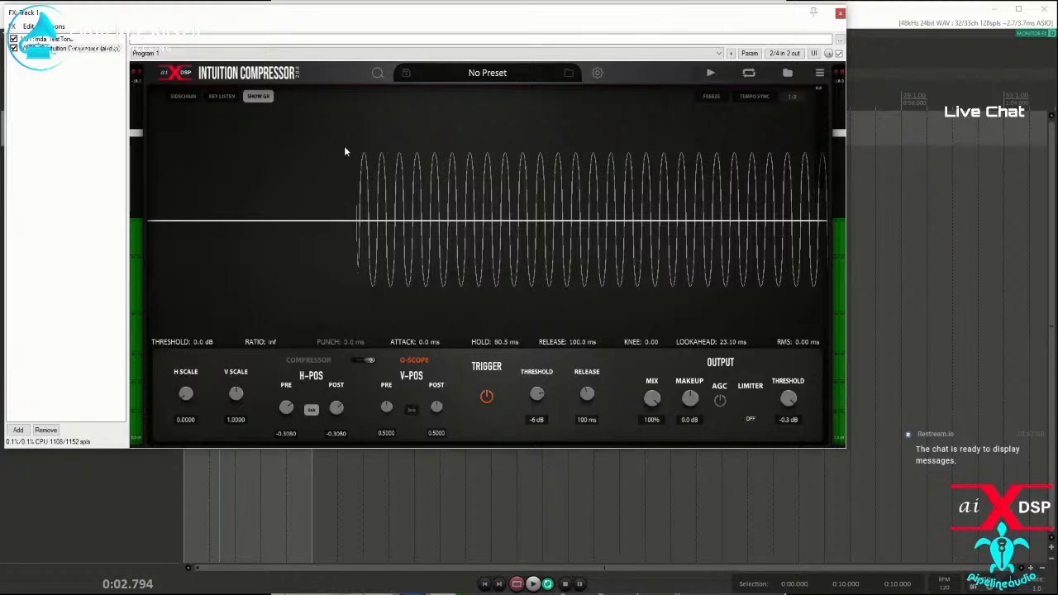
Step: Loop the built-in sample with the mda TestTone bypassed and set the O-Scope H Scale to 1.8950
left_click(754, 77)
left_click(716, 77)
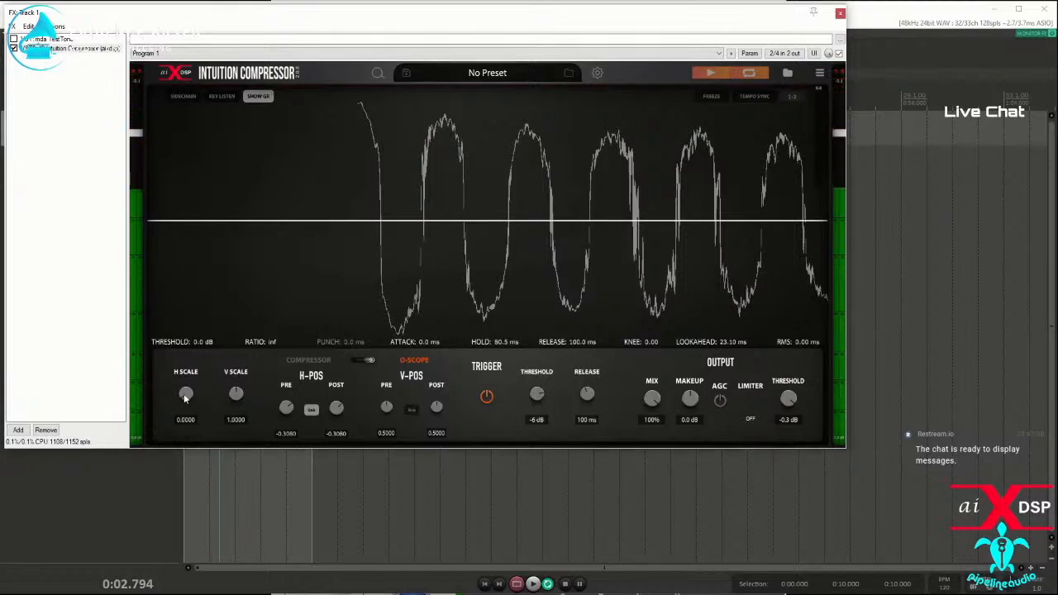
left_click_drag(183, 394, 188, 354)
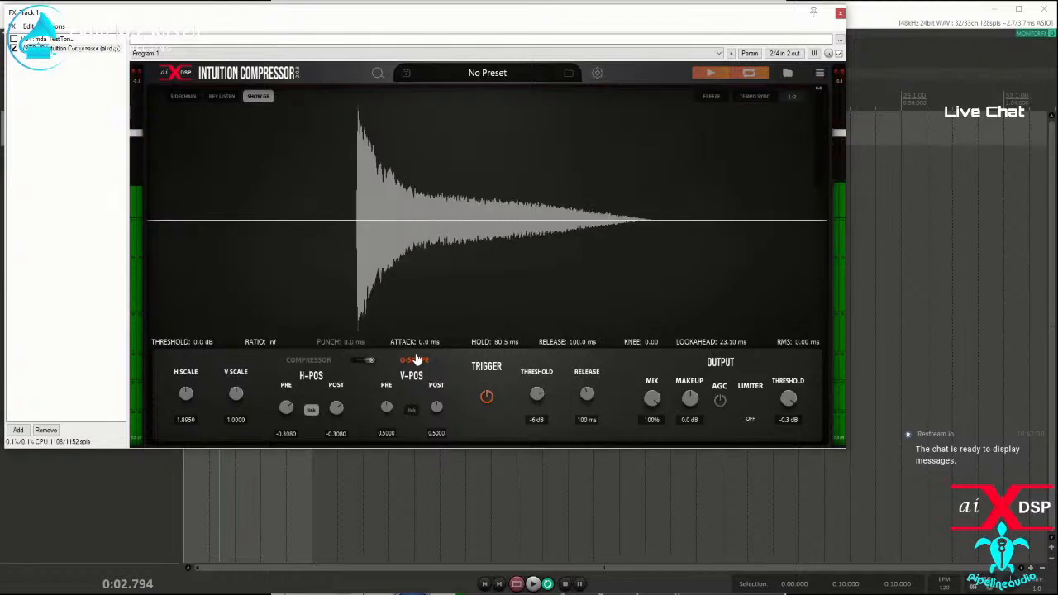
Step: Set the compressor threshold to -14.6 dB, and try 18.0 dB of makeup gain before resetting makeup to 0.0 dB
left_click(364, 359)
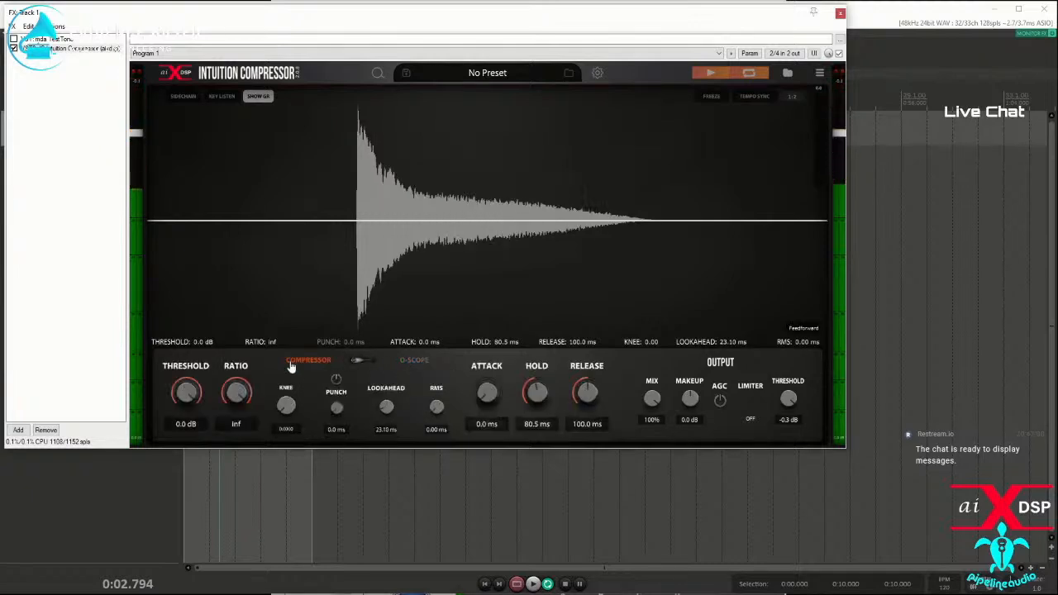
left_click_drag(186, 394, 183, 429)
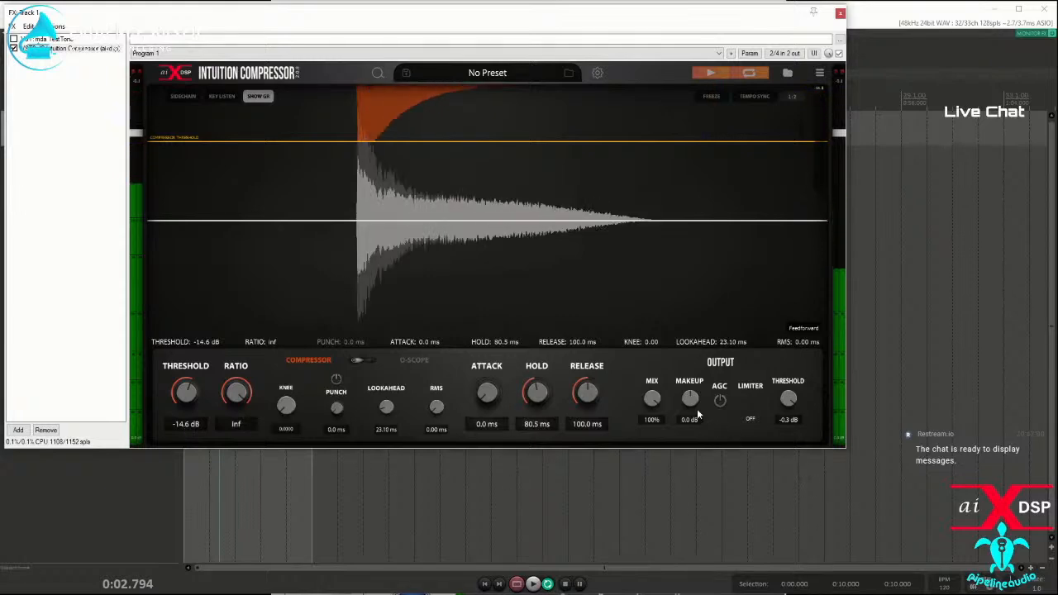
left_click_drag(691, 383, 704, 324)
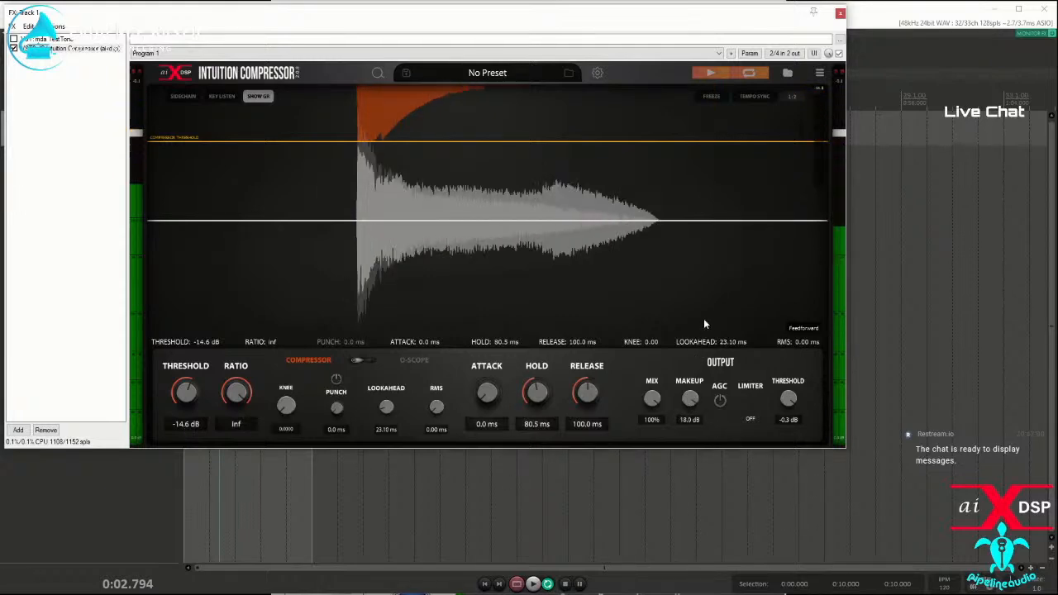
double_click(685, 404)
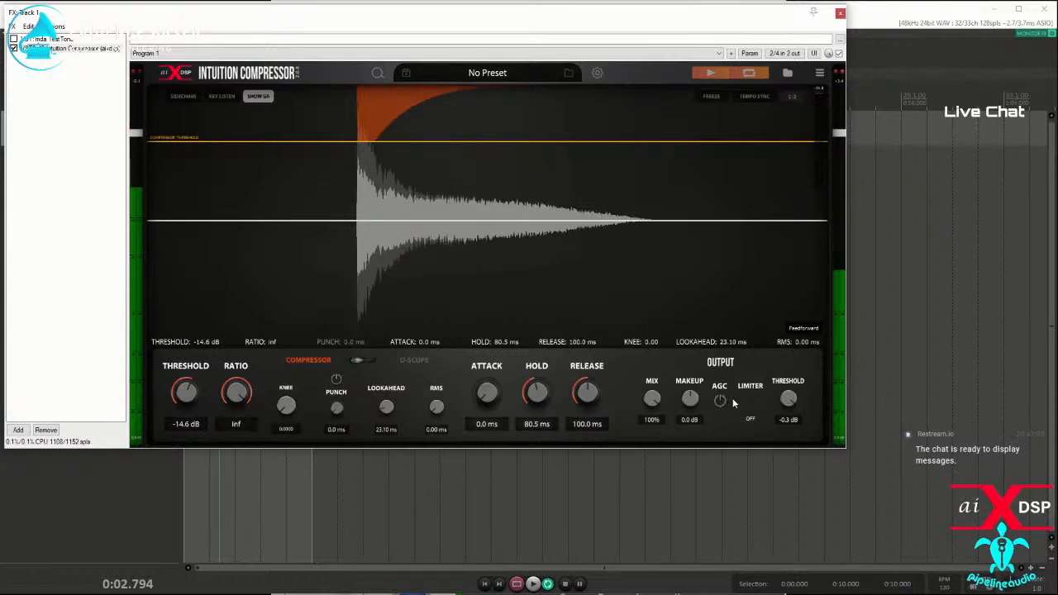
Step: Try the soft output limiter at a -28.3 dB threshold, and switch it off with the threshold at -5.8 dB
left_click(750, 420)
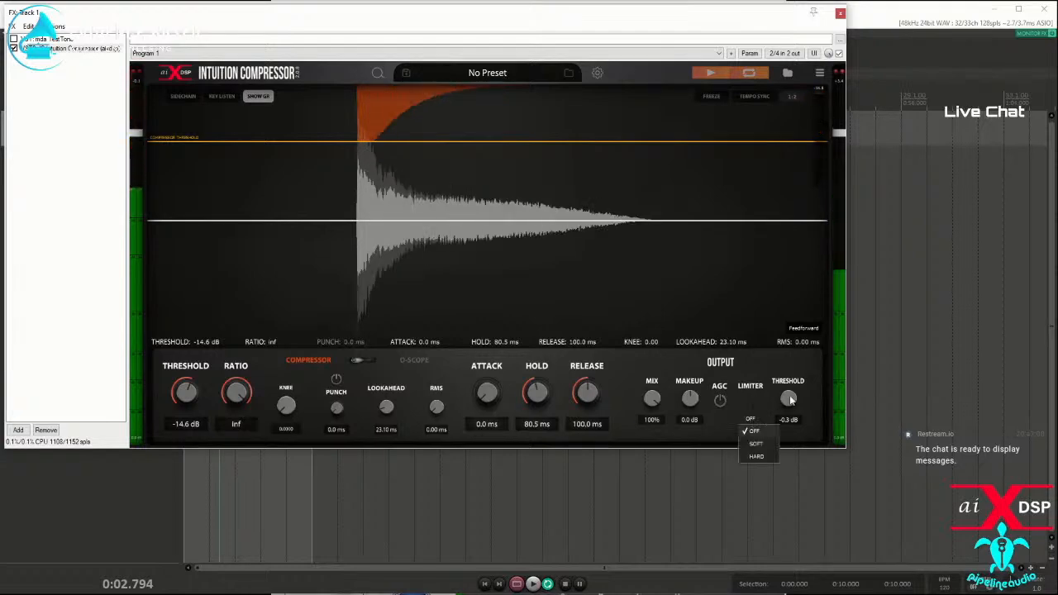
left_click(756, 444)
left_click_drag(786, 417, 785, 453)
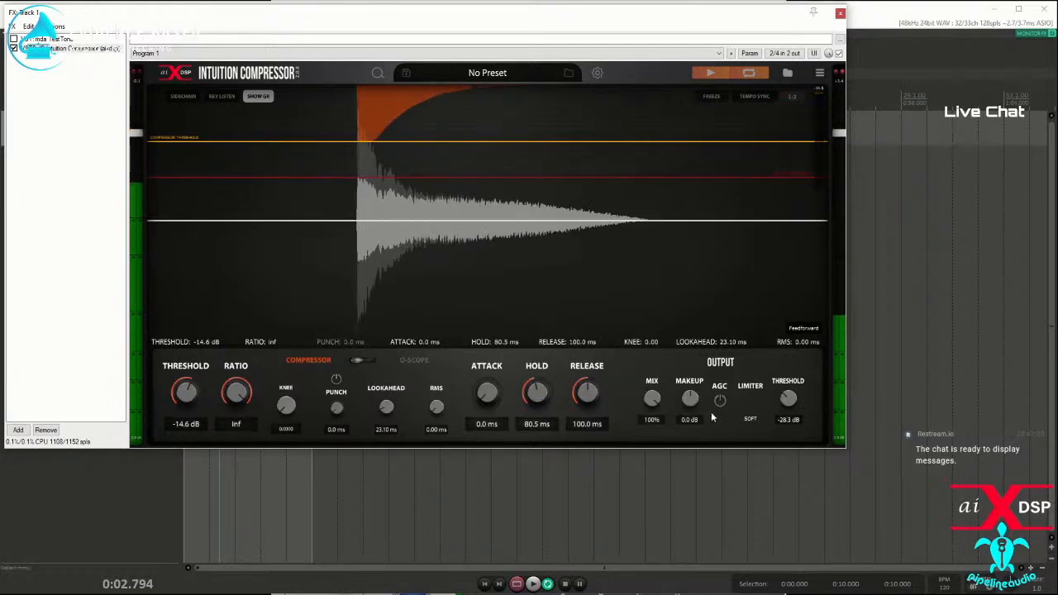
left_click(751, 420)
left_click(752, 430)
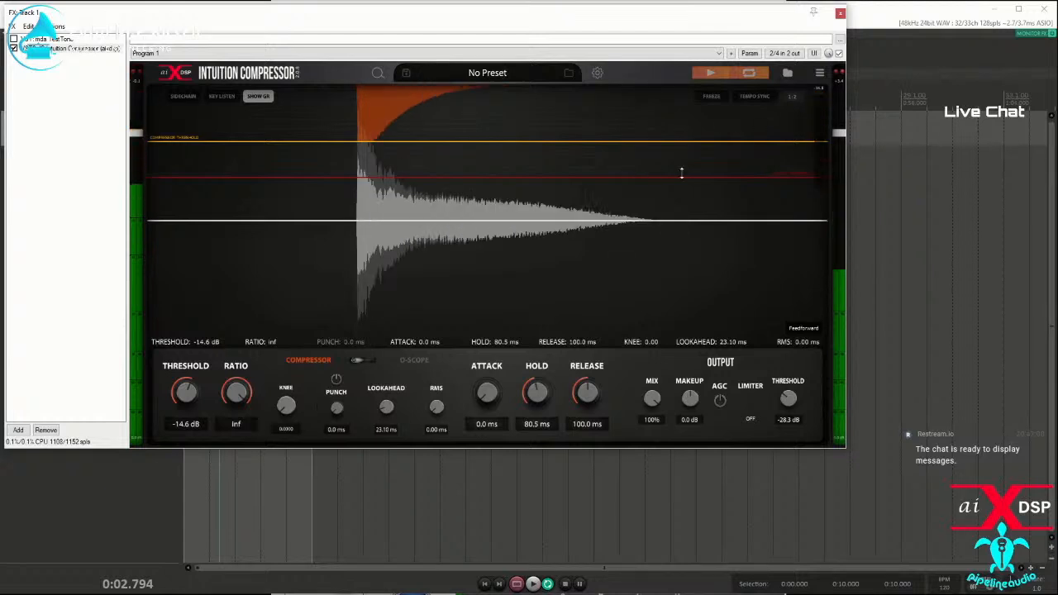
left_click_drag(795, 397, 799, 351)
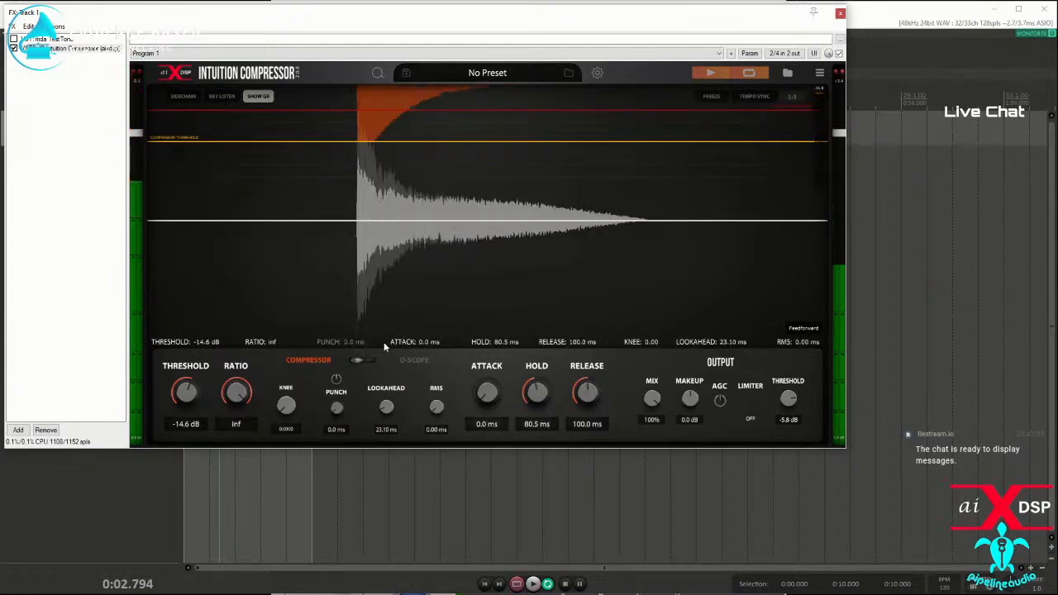
Step: Set Punch to 13.8 ms and toggle it on and off to compare the transient, leaving it off
left_click(335, 381)
left_click_drag(335, 410, 344, 388)
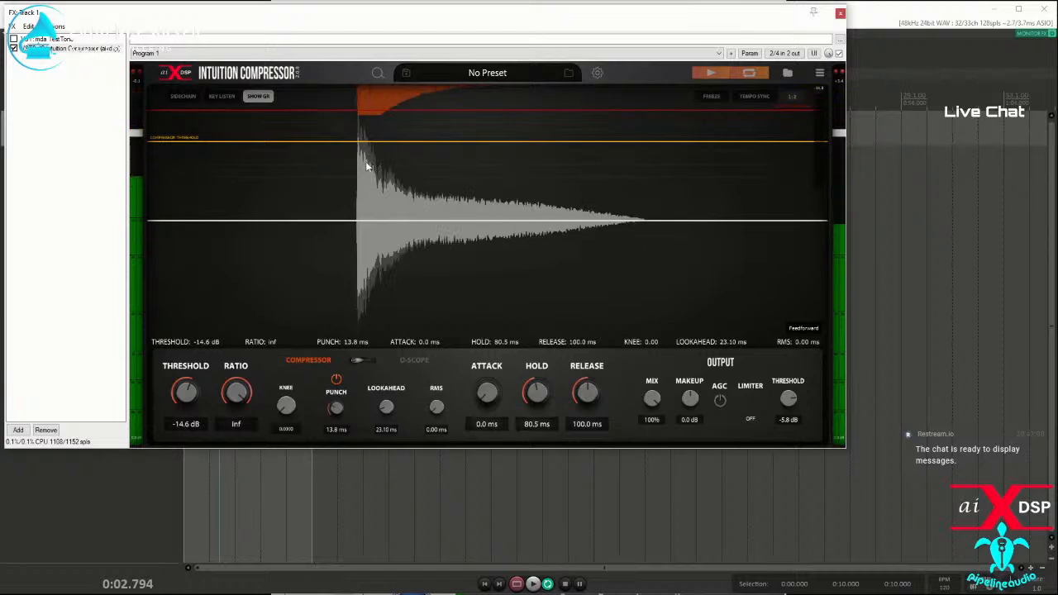
left_click(336, 380)
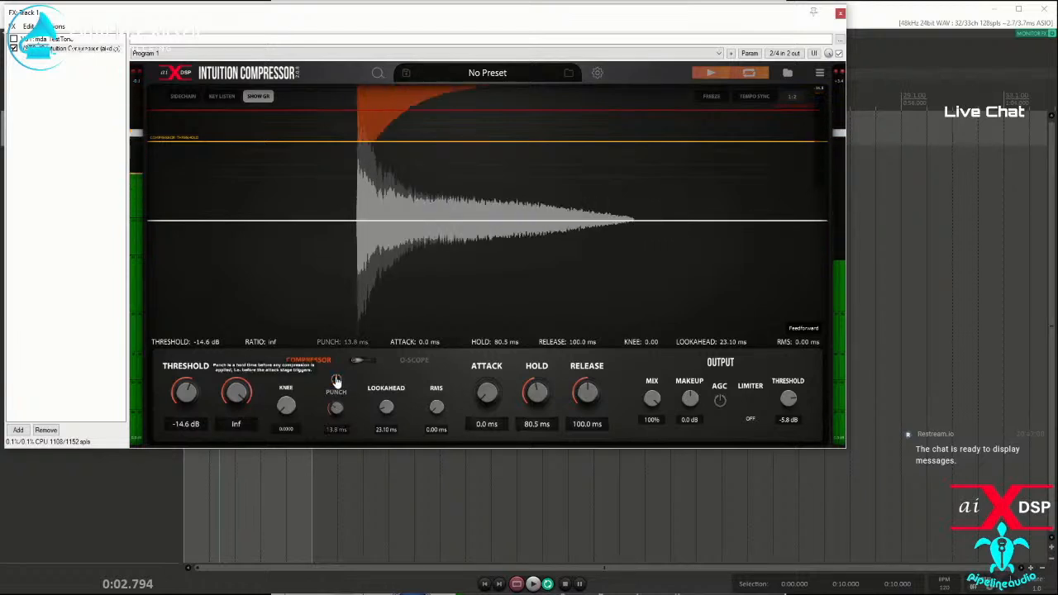
left_click(336, 380)
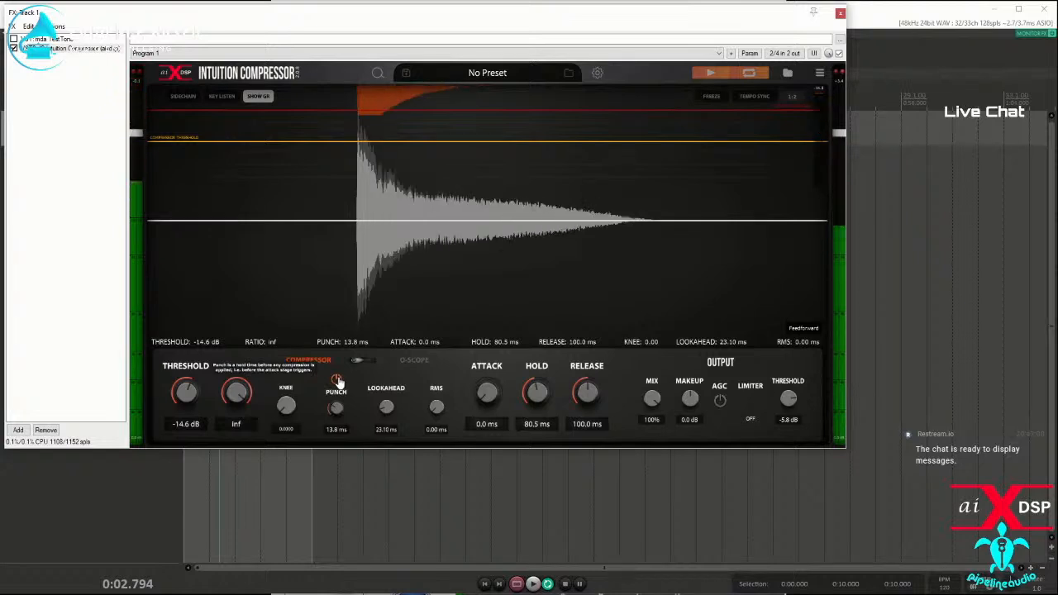
left_click(337, 380)
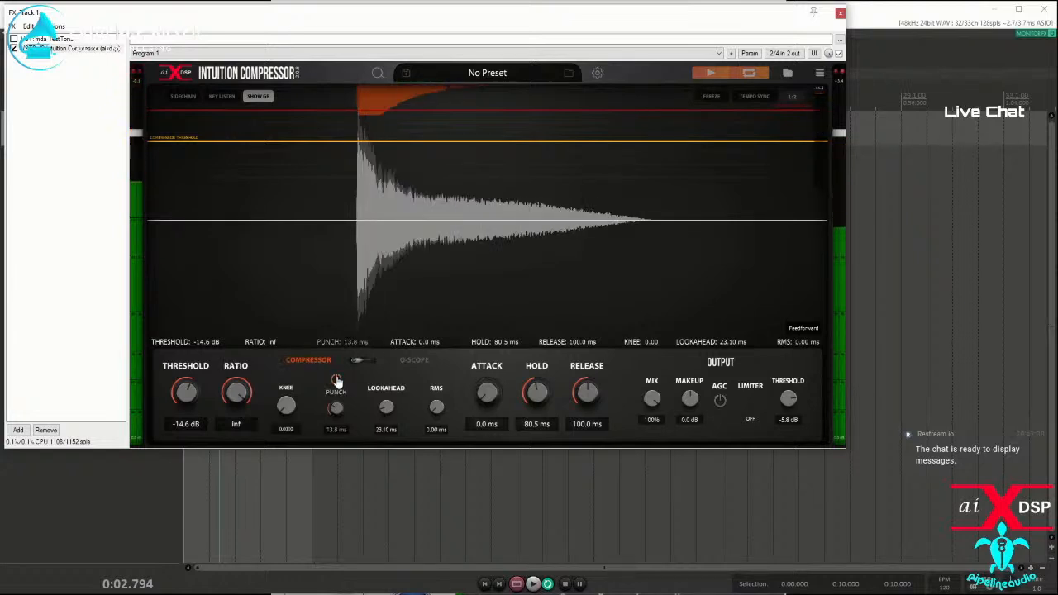
Step: Compare a 13.2 ms attack against the 13.8 ms Punch, and return to 0.0 ms attack with Punch off
left_click_drag(484, 395, 481, 372)
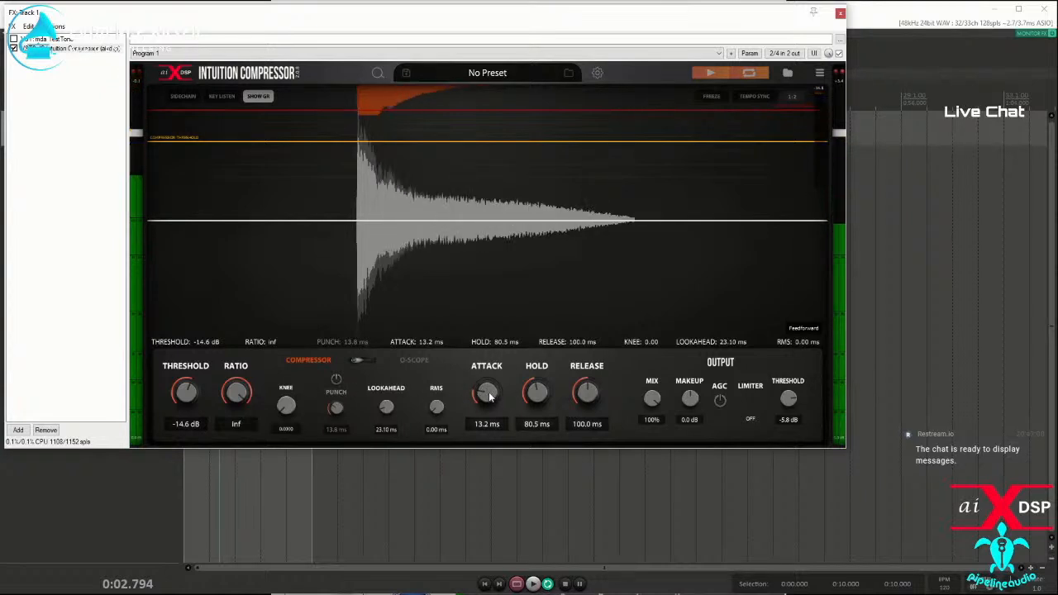
left_click_drag(489, 397, 482, 534)
left_click(336, 380)
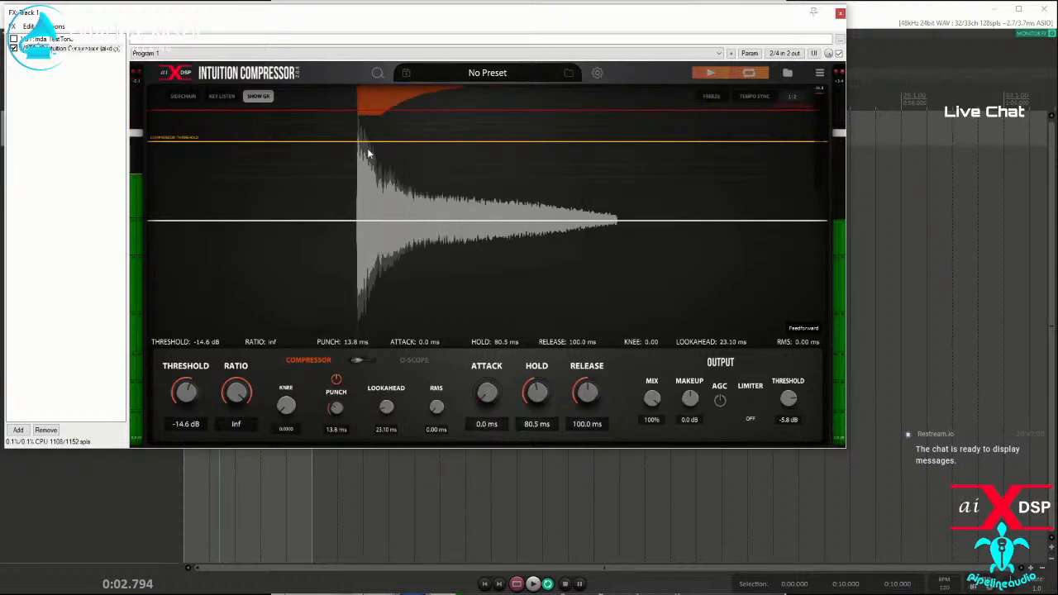
left_click(335, 381)
left_click_drag(495, 396, 475, 459)
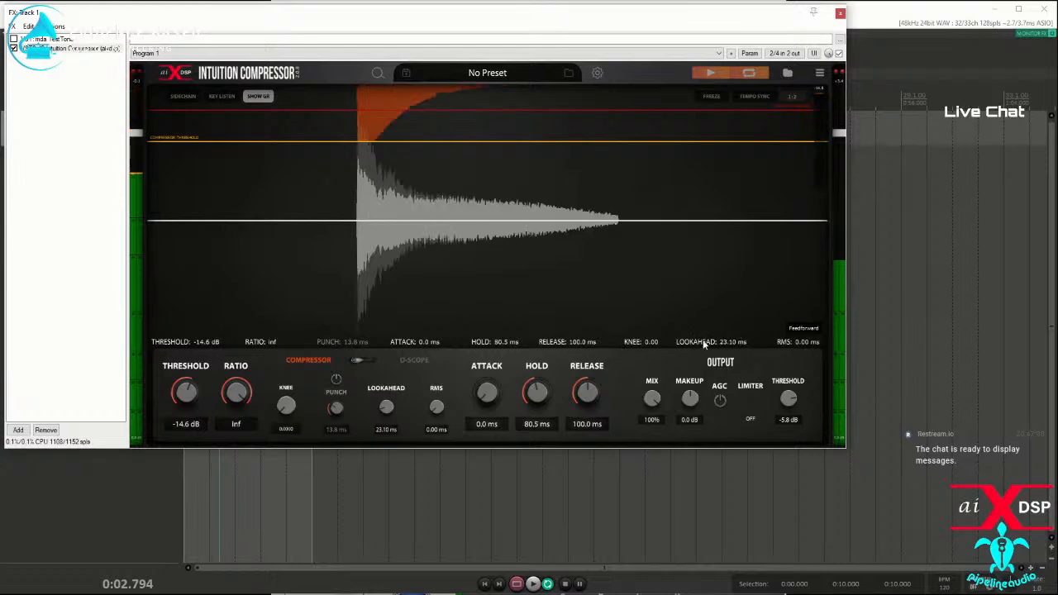
Step: Close the FX chain window, and open and play the recent project A little sunshine Raw.rpp
left_click(839, 13)
left_click(8, 22)
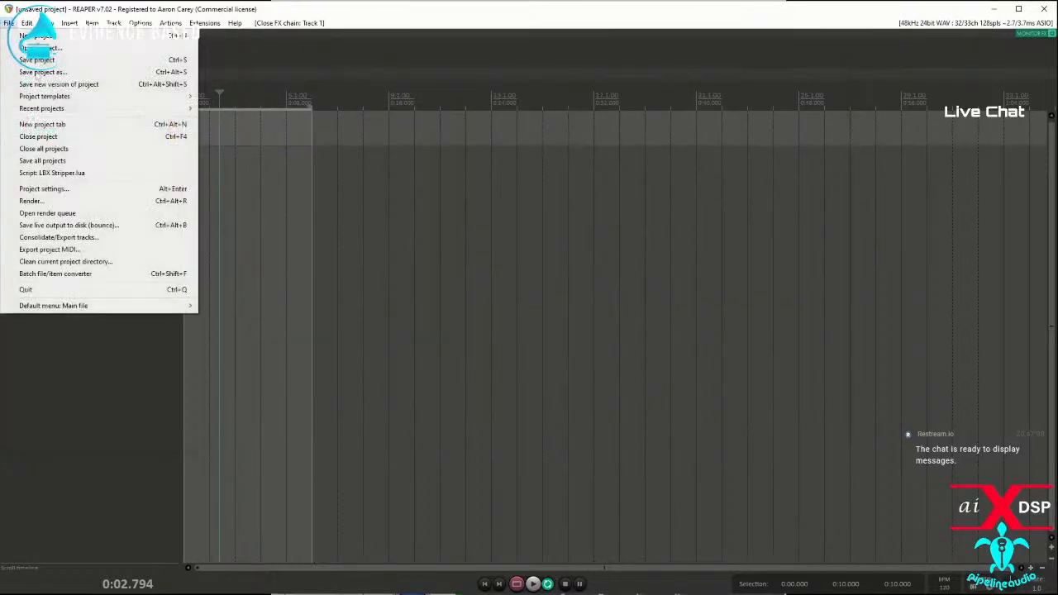
mouse_move(50, 108)
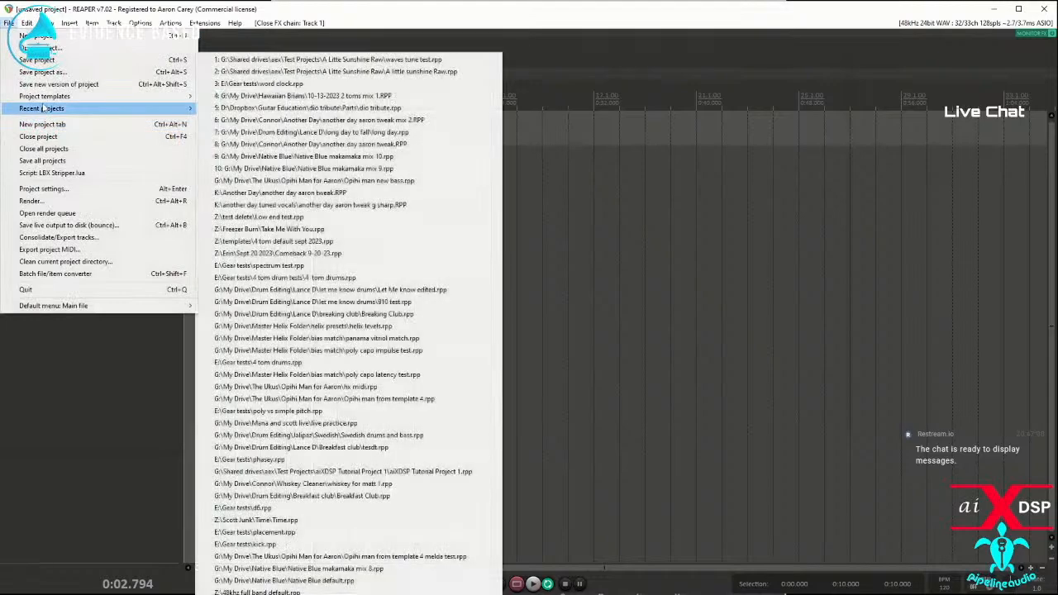
left_click(363, 72)
left_click(539, 370)
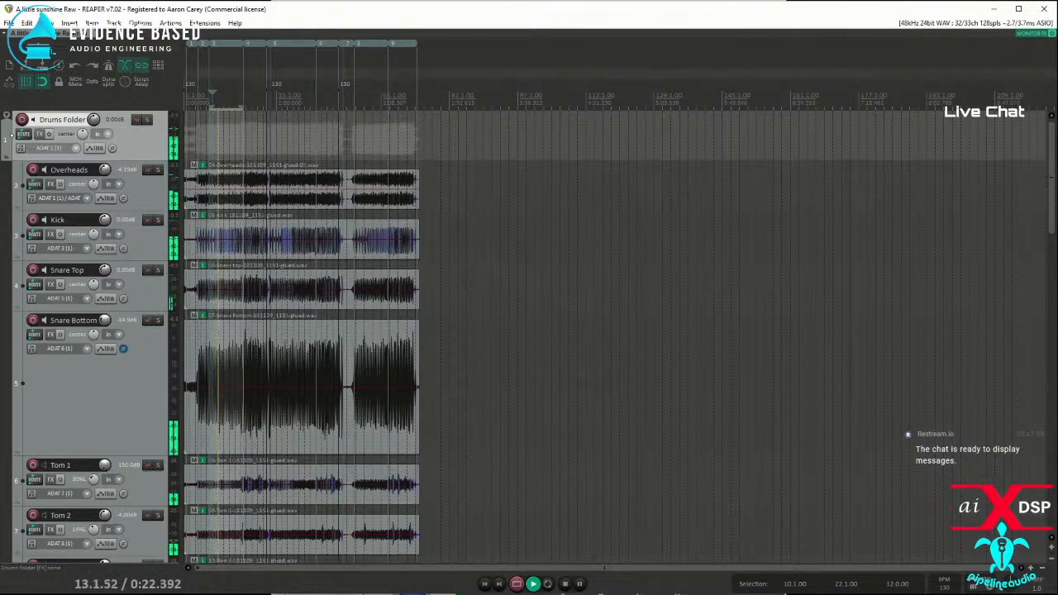
Step: Mute the backing vocal tracks from Voc 2 through BGV 2
scroll(119, 171, "down", 10)
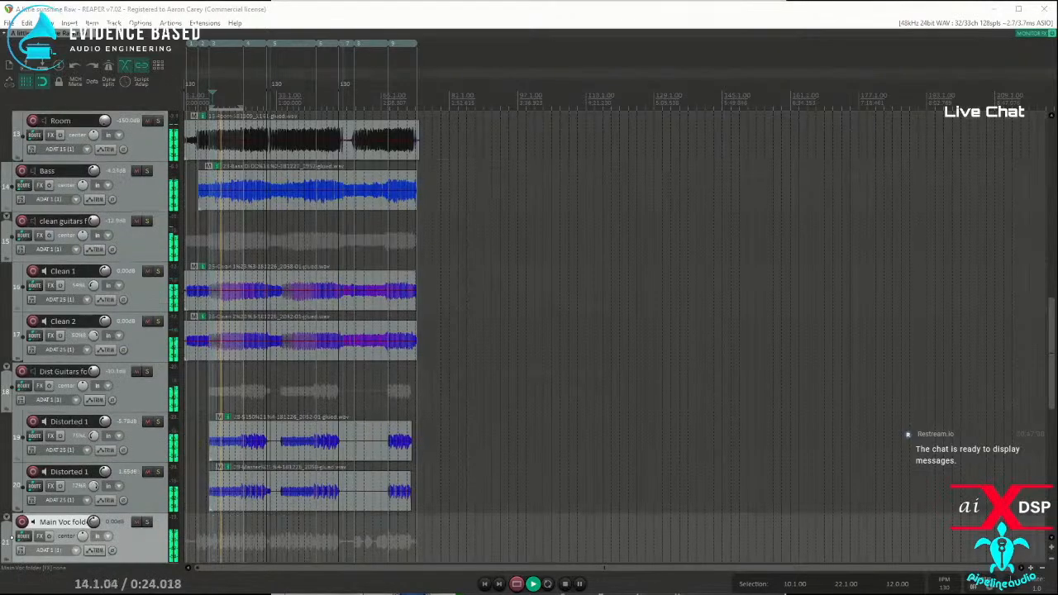
scroll(128, 353, "down", 10)
left_click(128, 354)
scroll(137, 438, "down", 4)
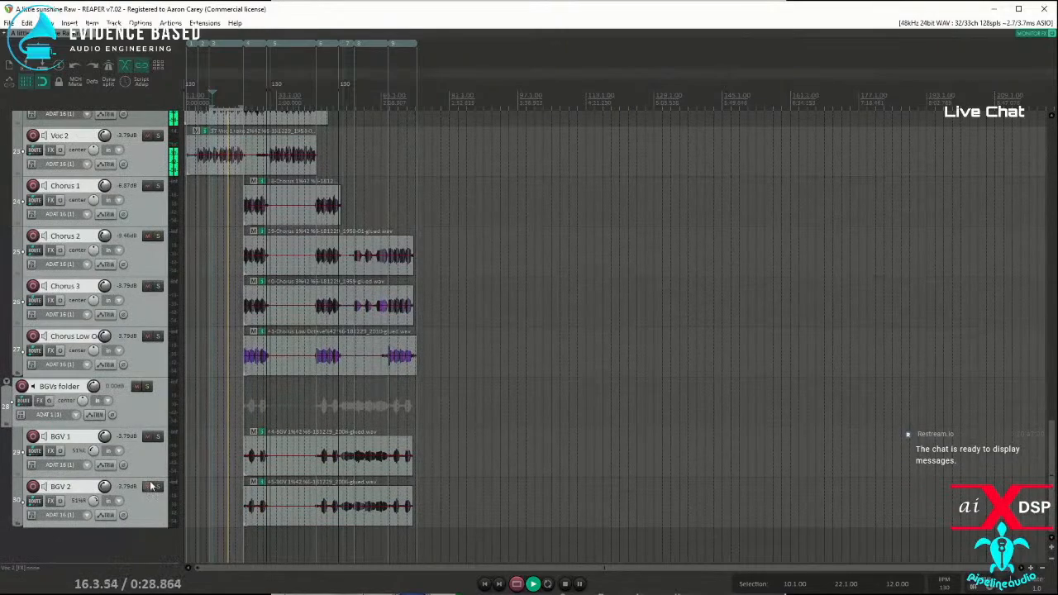
left_click(149, 486)
Step: Lower the volume of the Voc 1 track
scroll(144, 459, "up", 3)
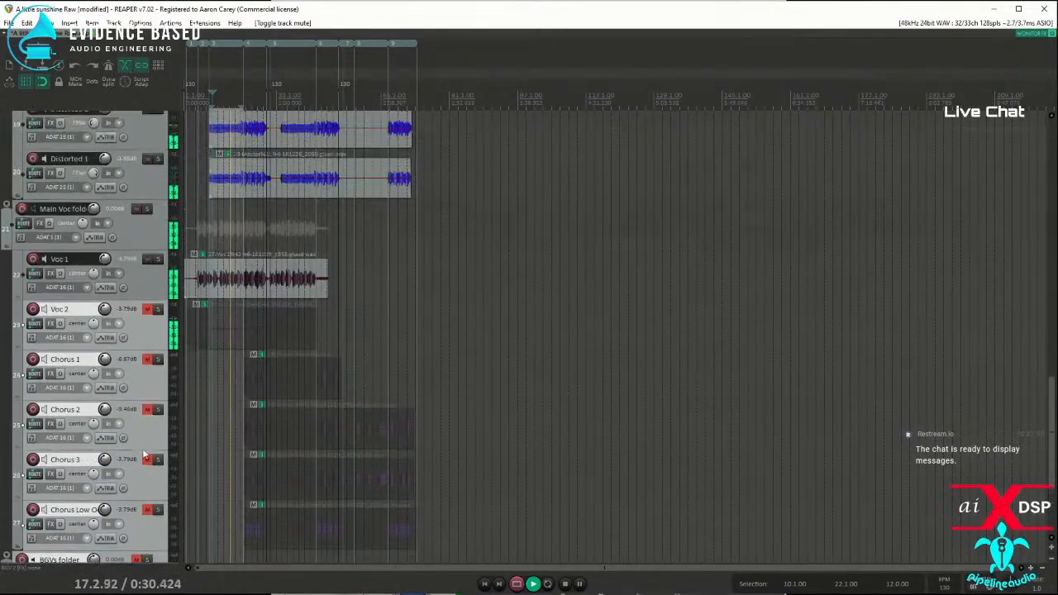
scroll(144, 454, "up", 1)
left_click_drag(104, 309, 104, 324)
scroll(139, 351, "up", 5)
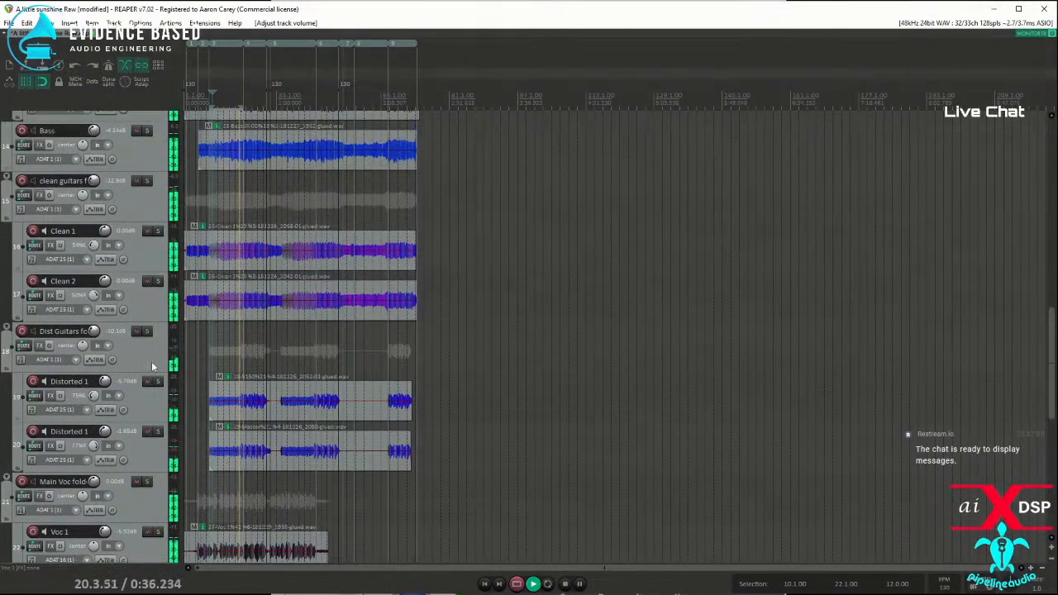
Step: Add the VST3 Helix Native (Line 6) plugin to the first Distorted 1 track, track 19
scroll(150, 369, "up", 1)
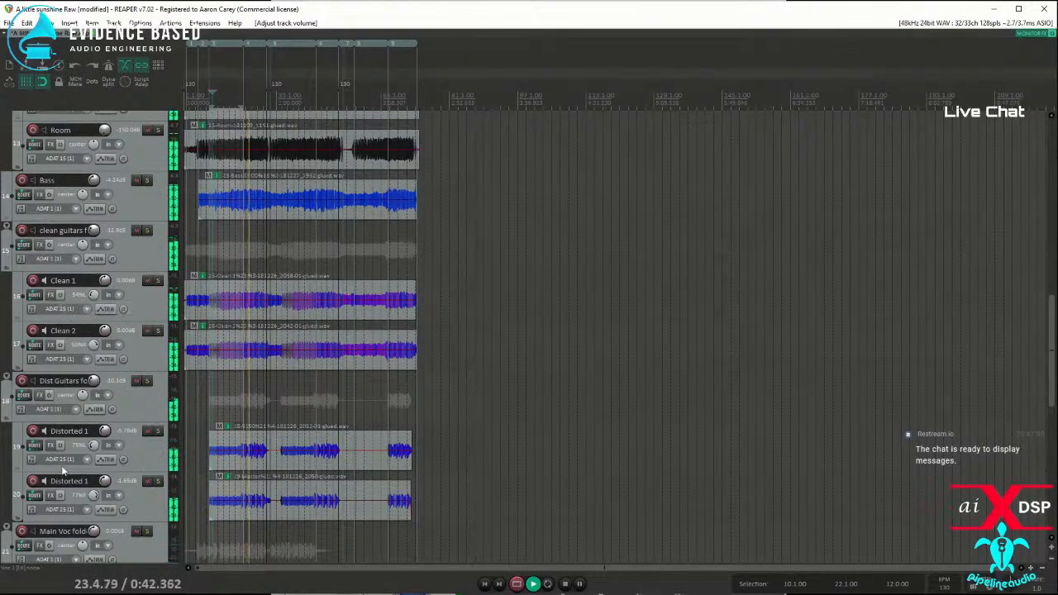
left_click(50, 444)
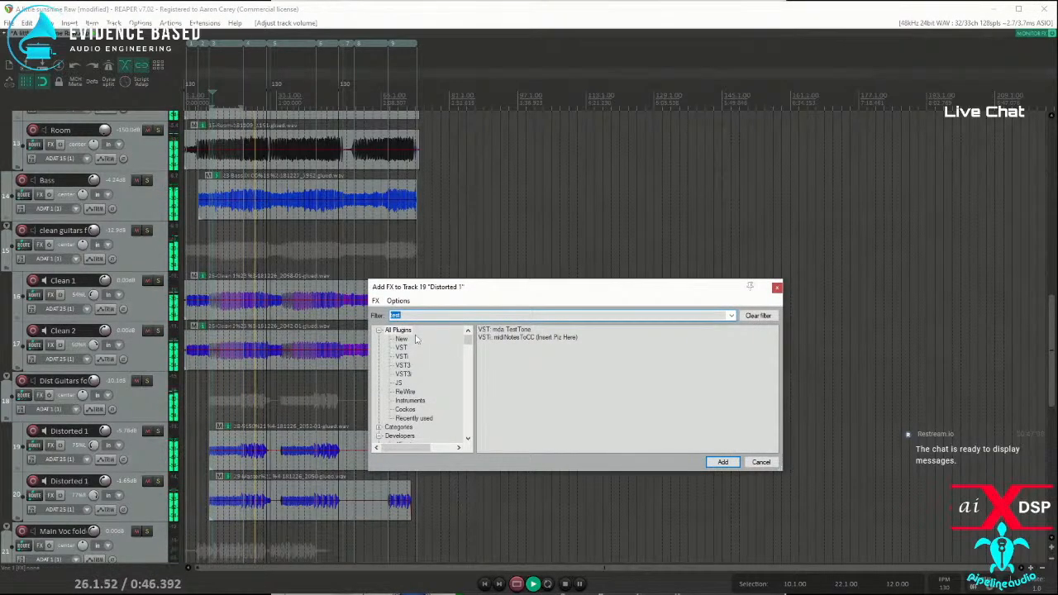
type("helix")
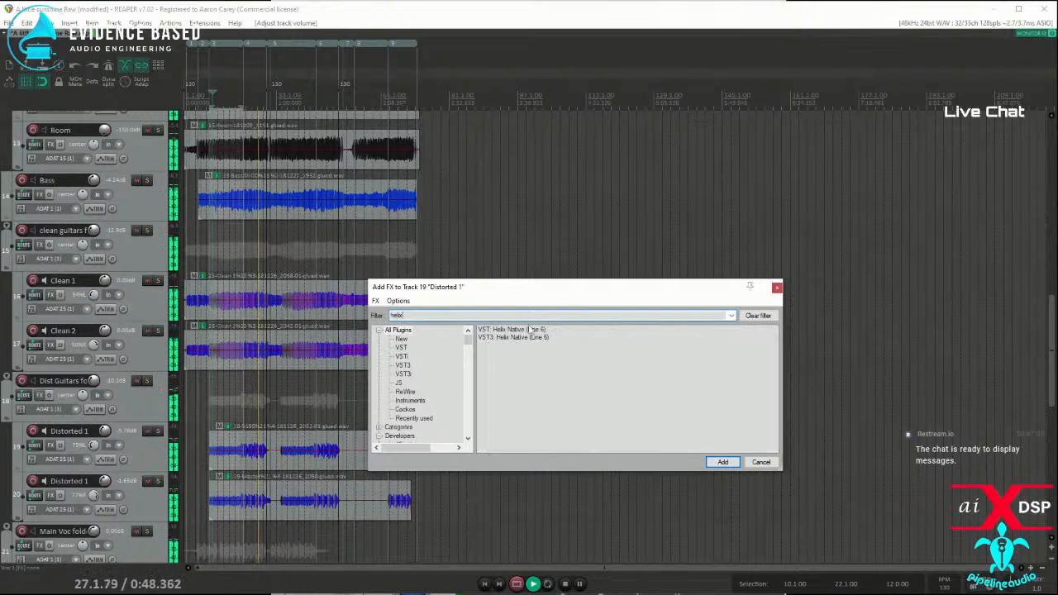
left_click(497, 339)
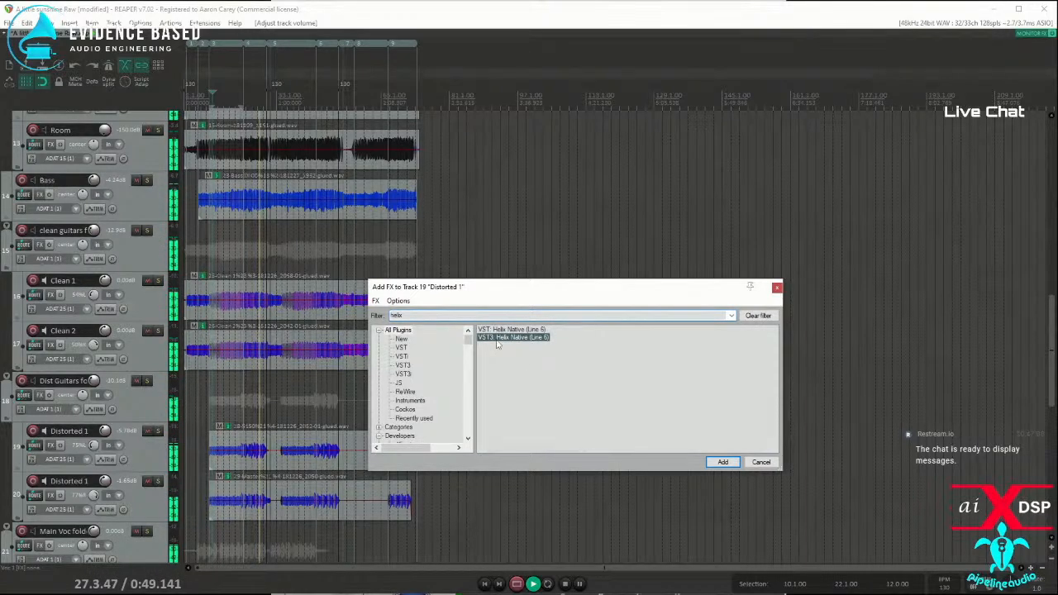
double_click(498, 341)
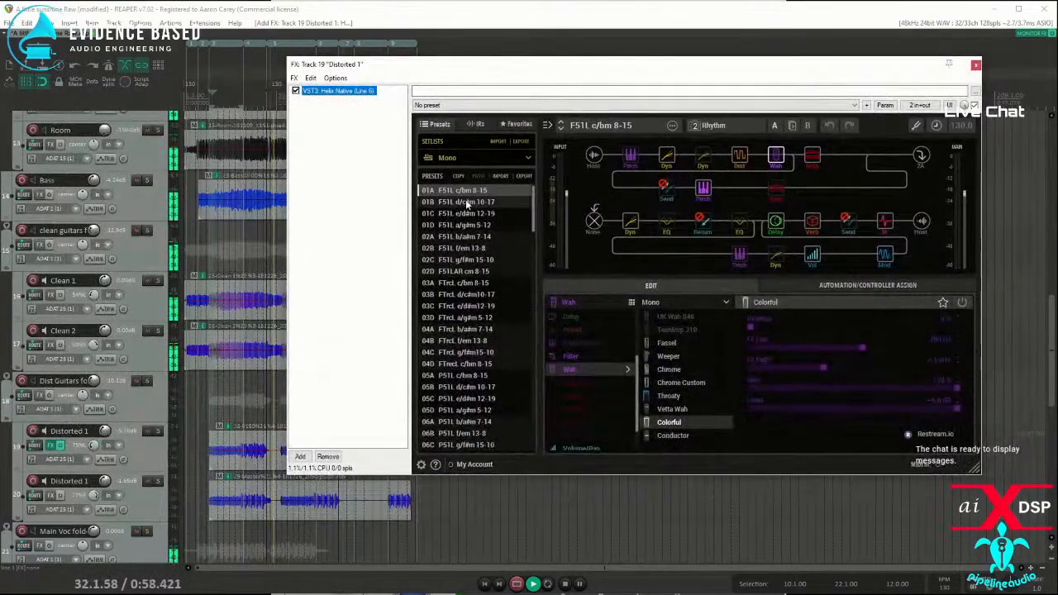
Step: Load the Recording 800H preset from the Recording setlist in track 19's Helix Native
left_click(527, 158)
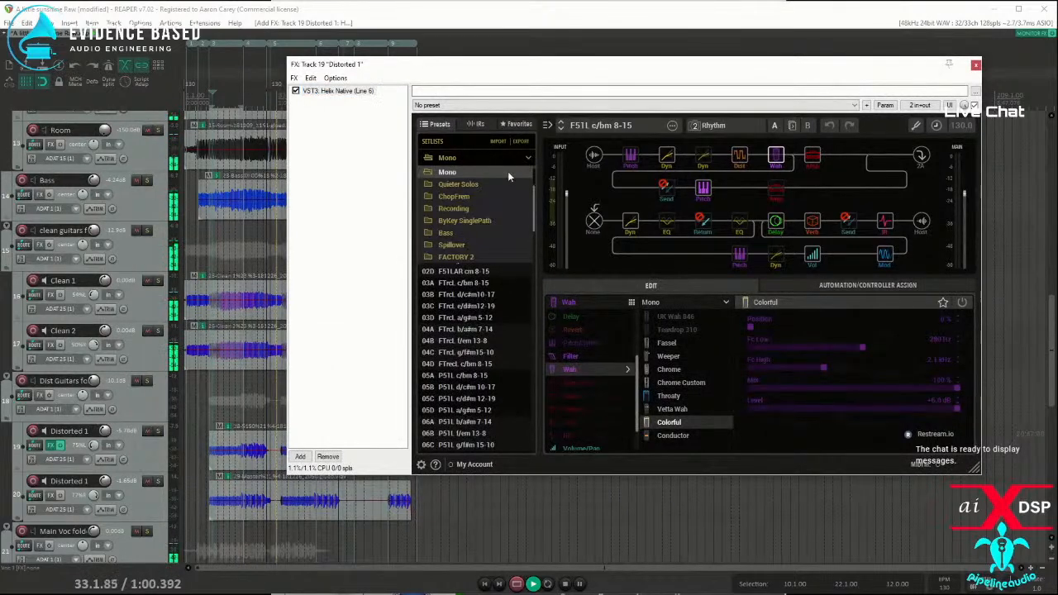
left_click(457, 209)
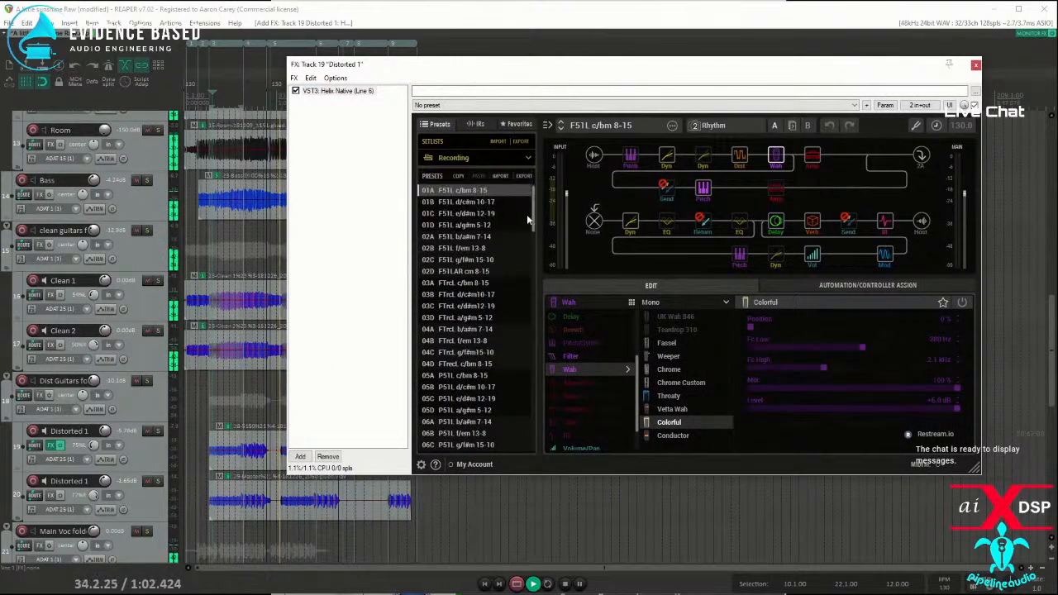
left_click(448, 191)
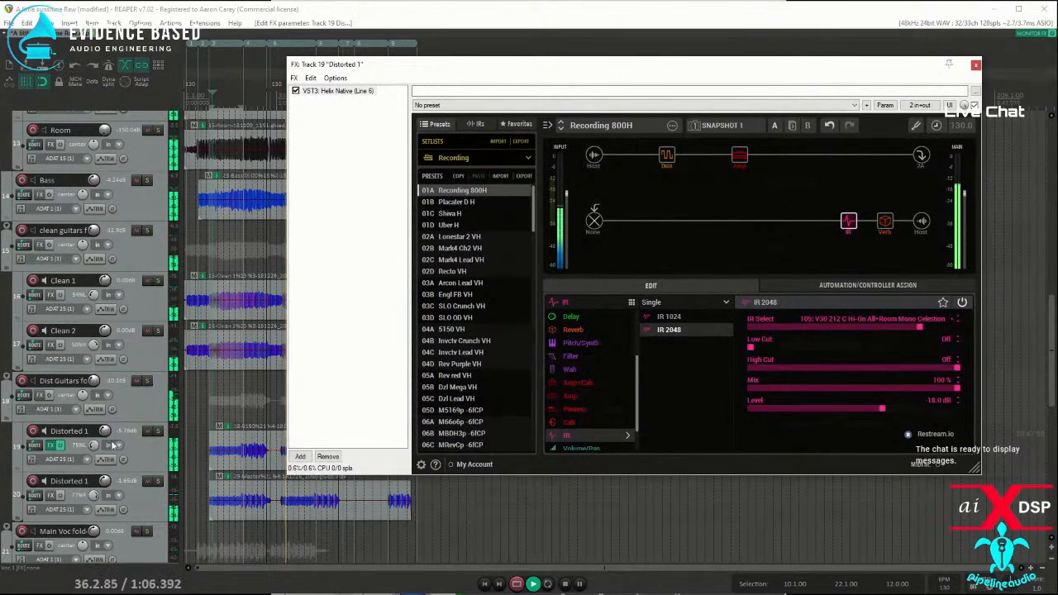
Step: Add the VST3 Helix Native (Line 6) plugin to the second Distorted 1 track, track 20
left_click(40, 495)
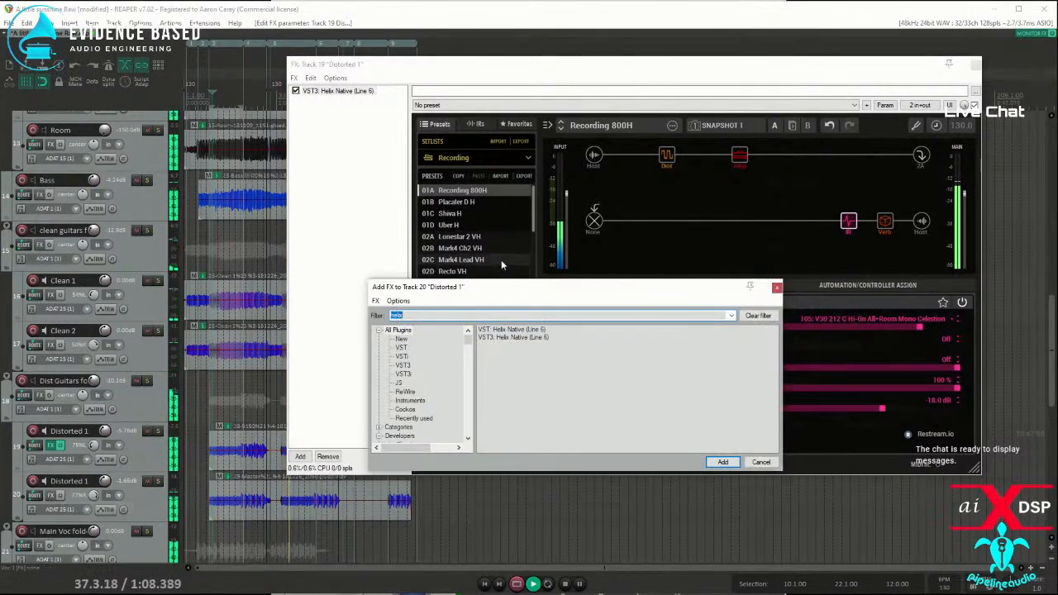
left_click(505, 338)
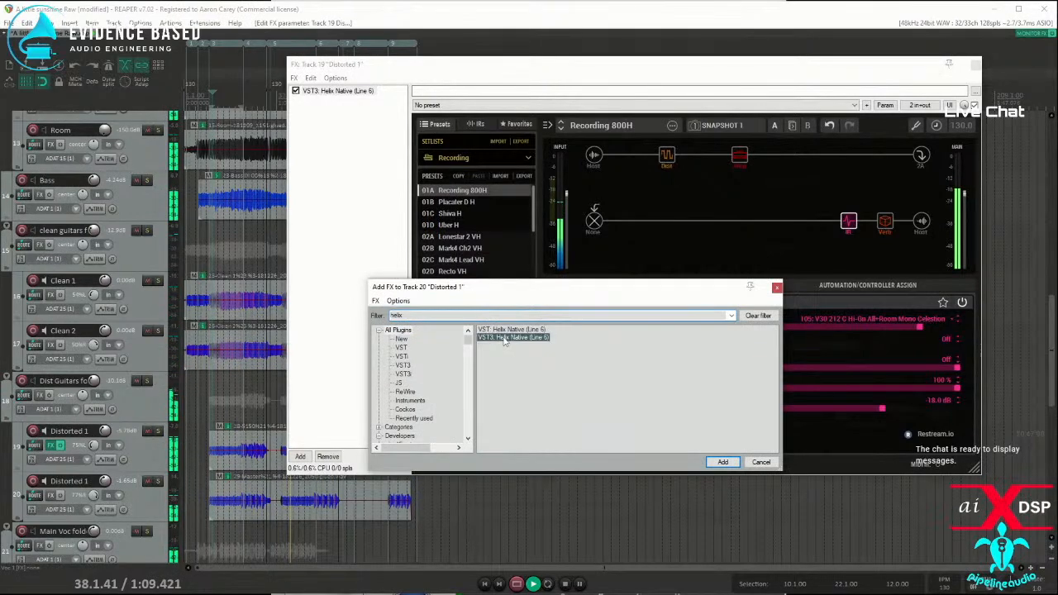
double_click(505, 338)
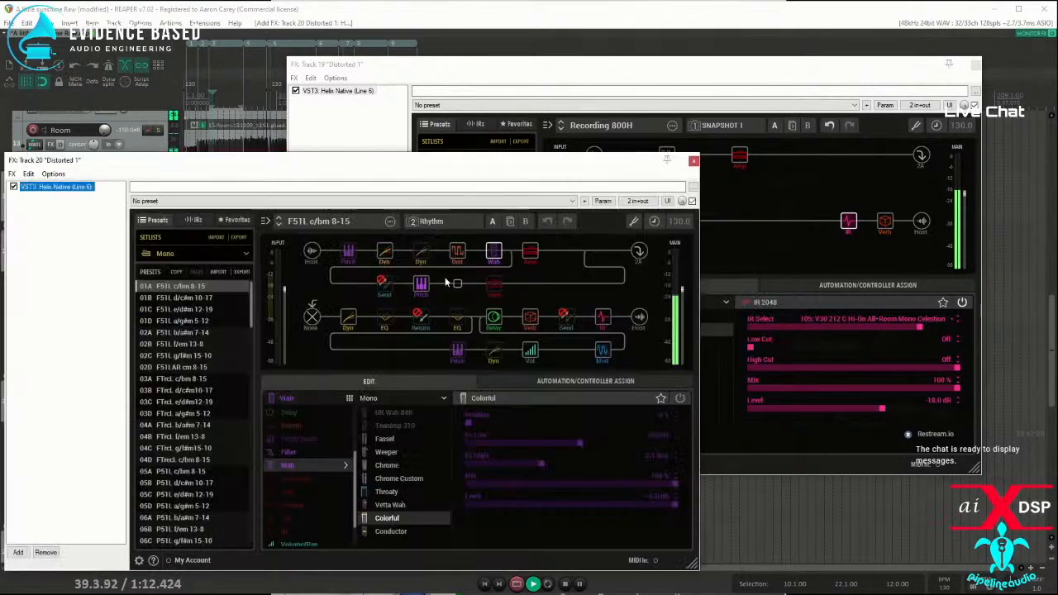
Step: Load the Recto VH preset from the Recording setlist in track 20's Helix Native
left_click(225, 256)
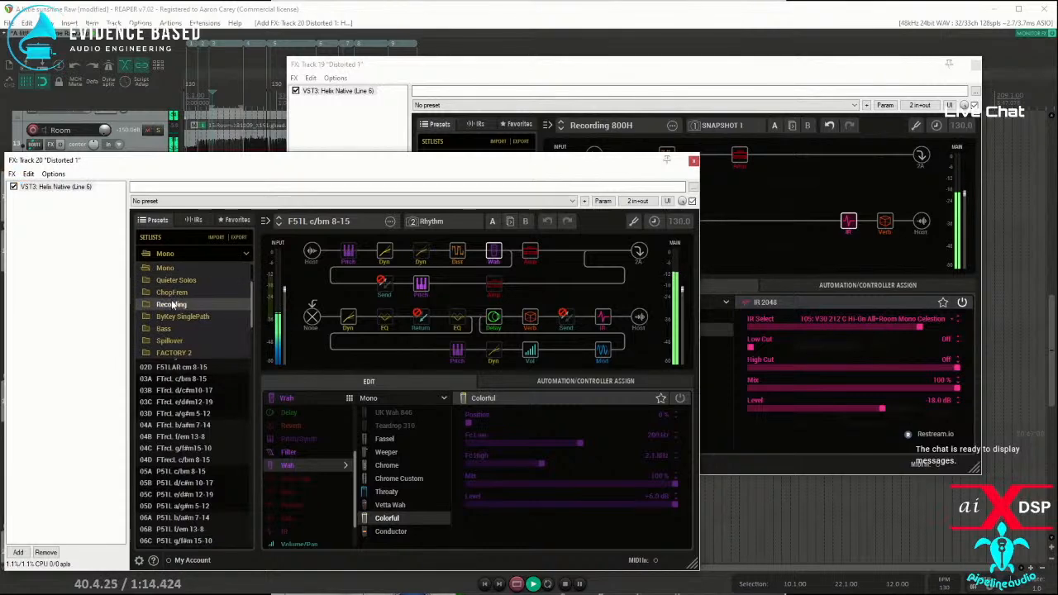
left_click(208, 304)
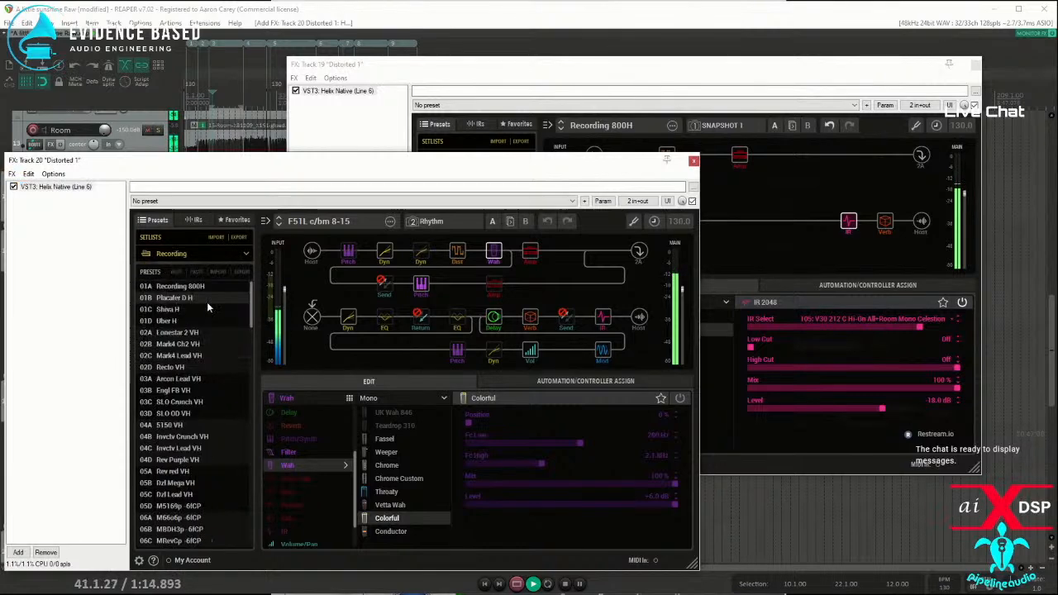
left_click(173, 372)
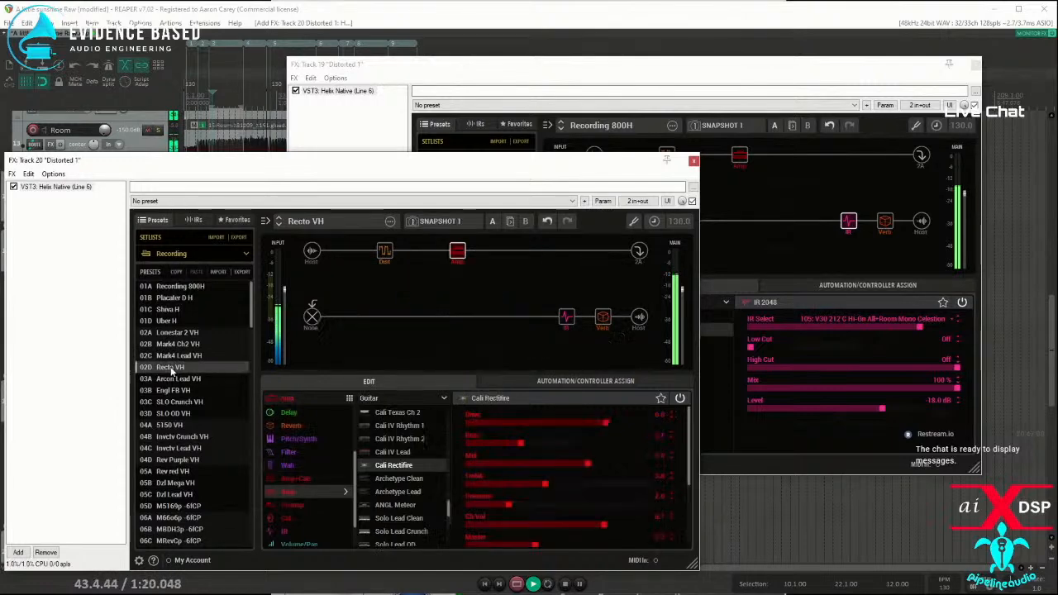
Step: Check the IR and amp blocks of the Recto VH preset beside track 19's preset, and close both FX windows
left_click(564, 318)
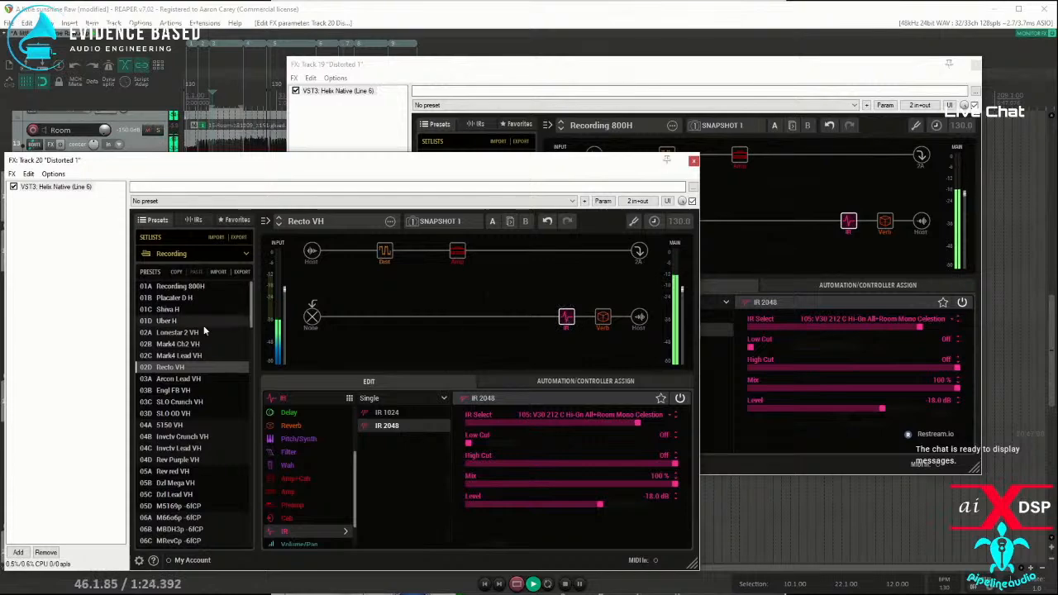
left_click_drag(323, 166, 634, 286)
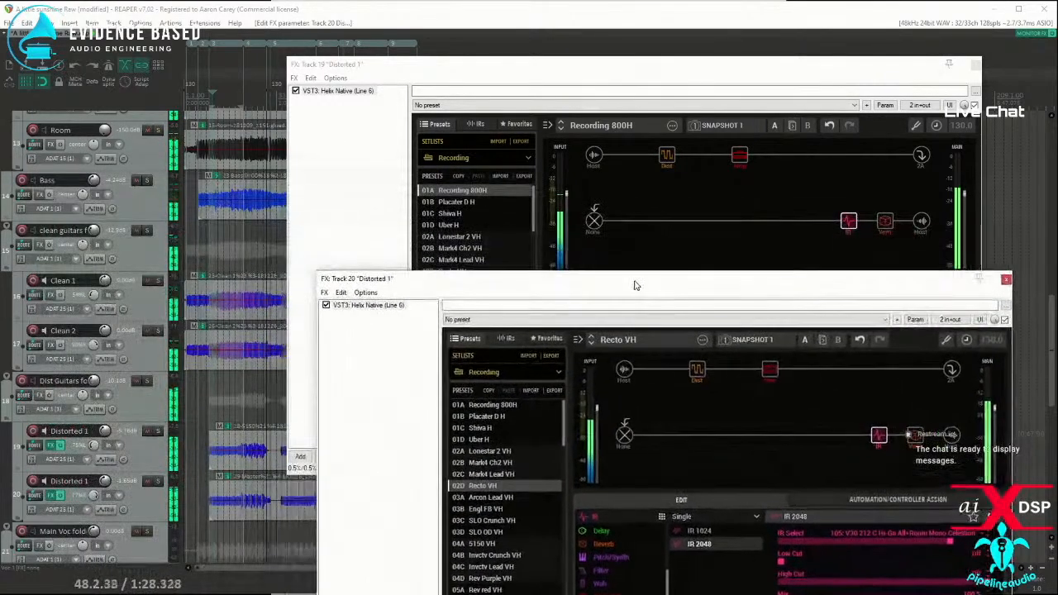
left_click(769, 368)
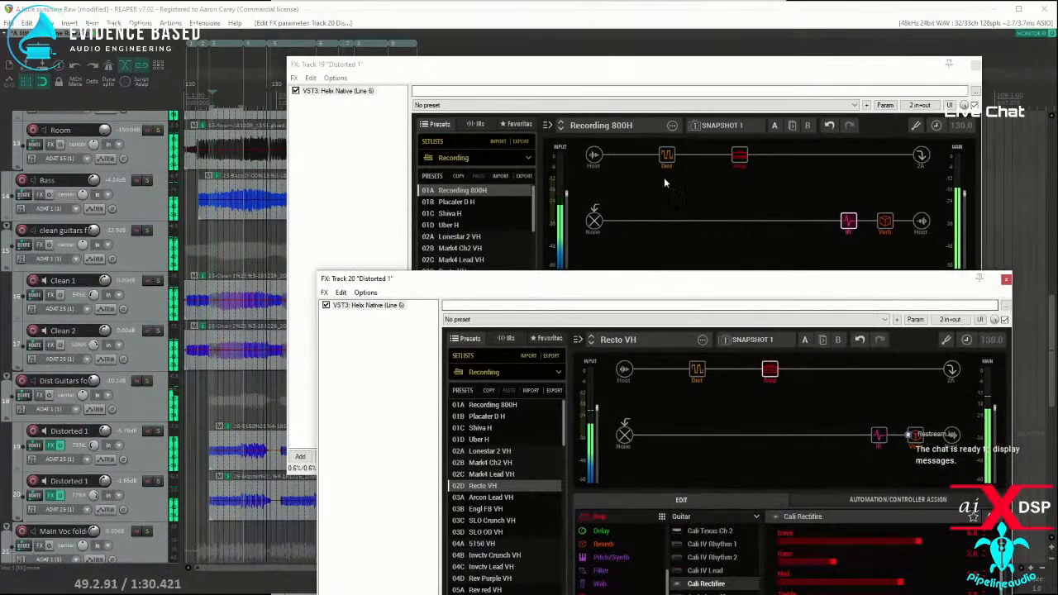
left_click(978, 72)
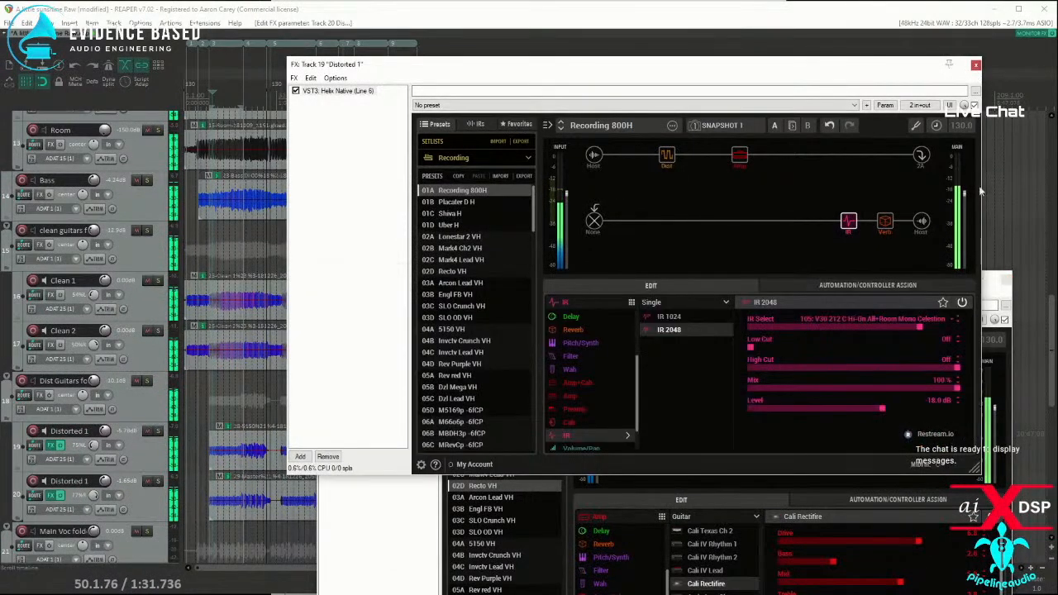
left_click(976, 64)
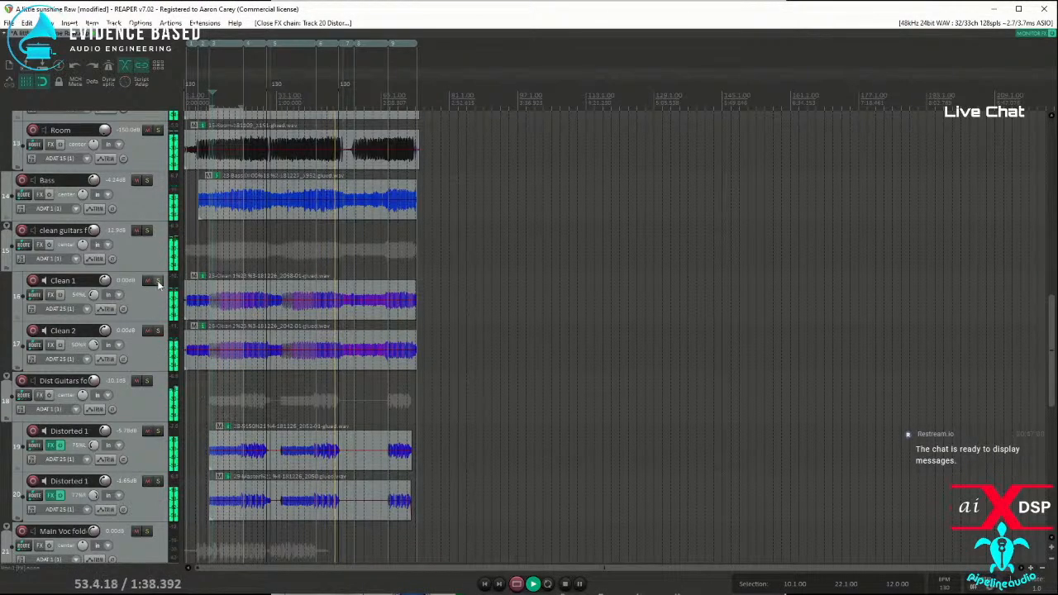
Step: Mute the Clean 1 and Clean 2 guitar tracks
left_click(147, 280)
left_click(148, 331)
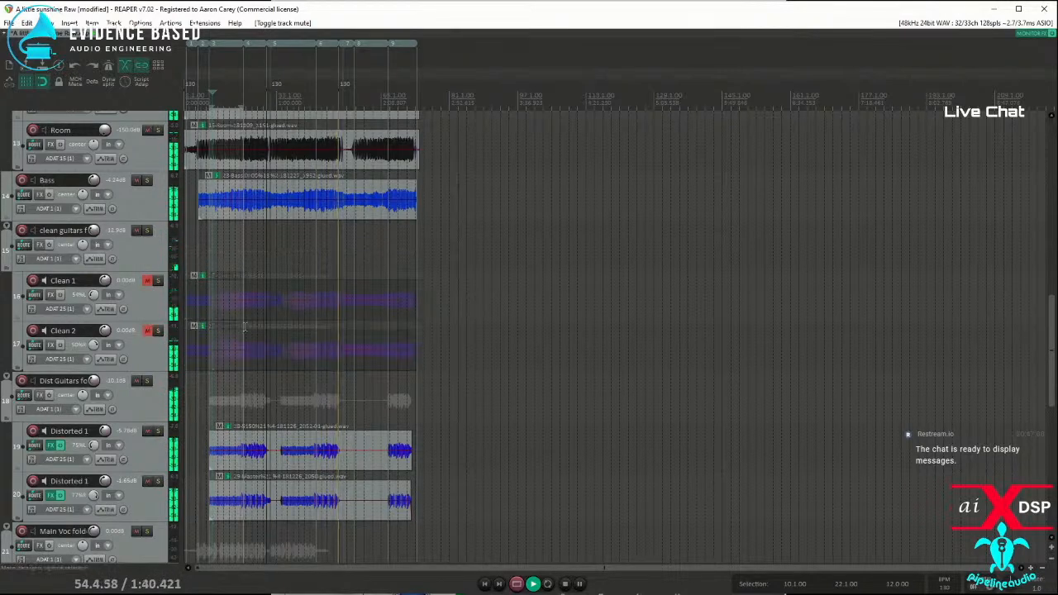
Step: Select region 4 as the time selection, turn on repeat, and play the loop from the region's start
left_click(219, 242)
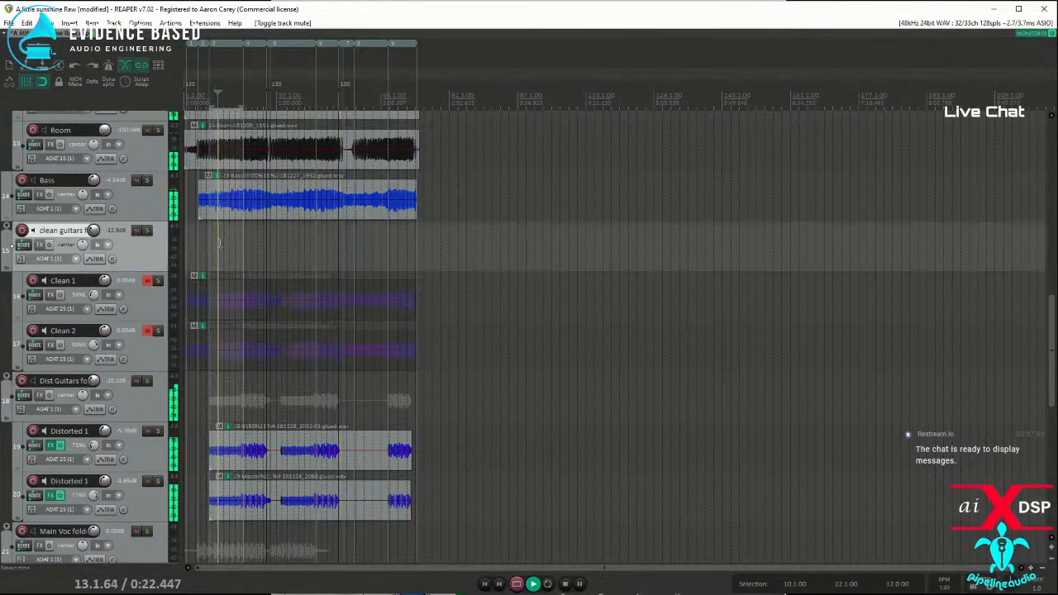
double_click(253, 45)
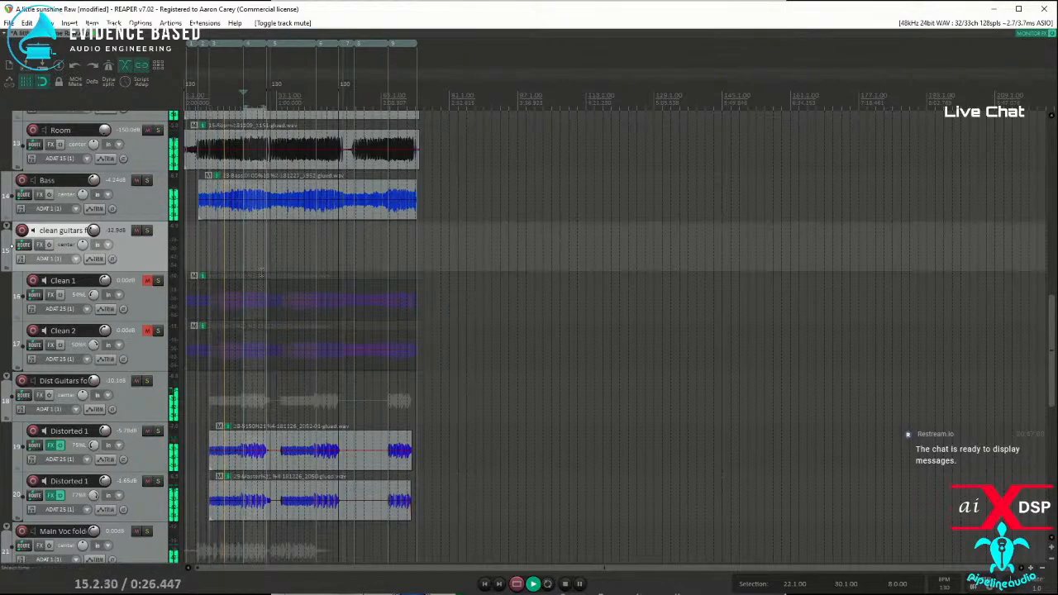
left_click(548, 584)
scroll(392, 436, "up", 5)
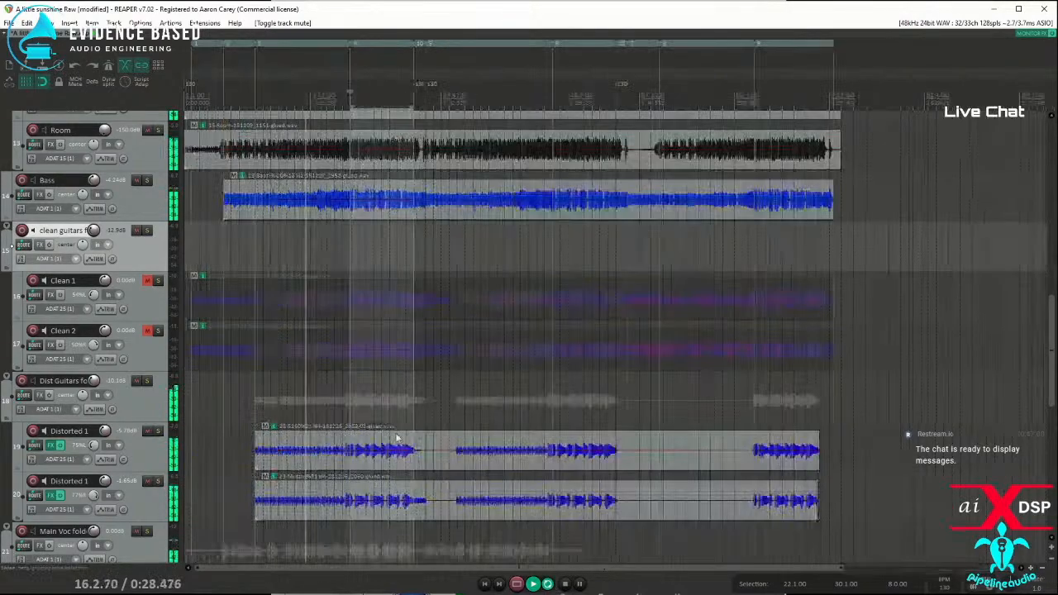
left_click(514, 396)
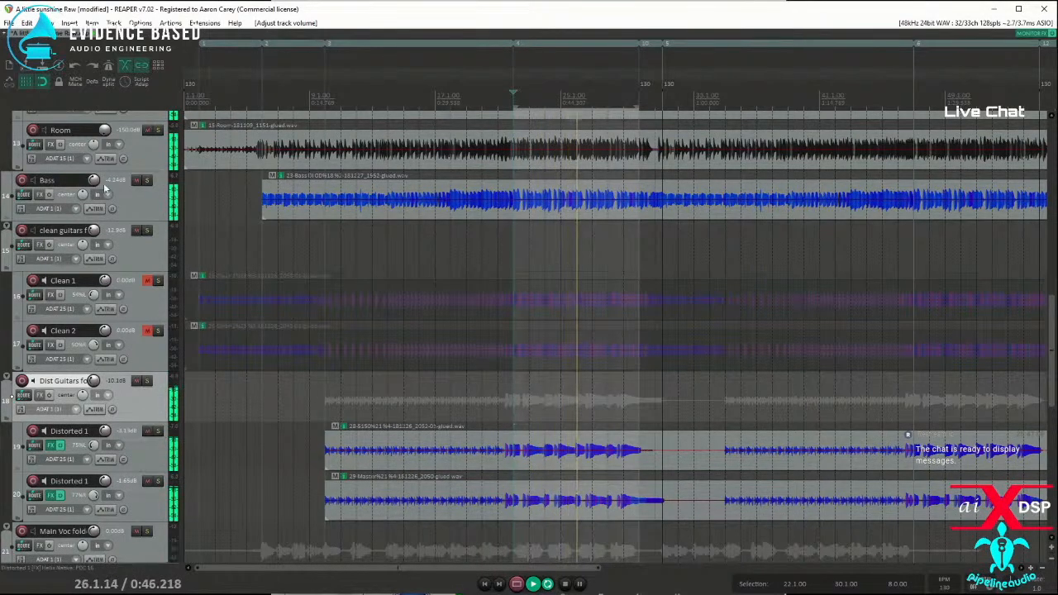
Step: Add the VST3 Helix Native (Line 6) plugin to the Bass track
left_click(40, 194)
left_click(493, 338)
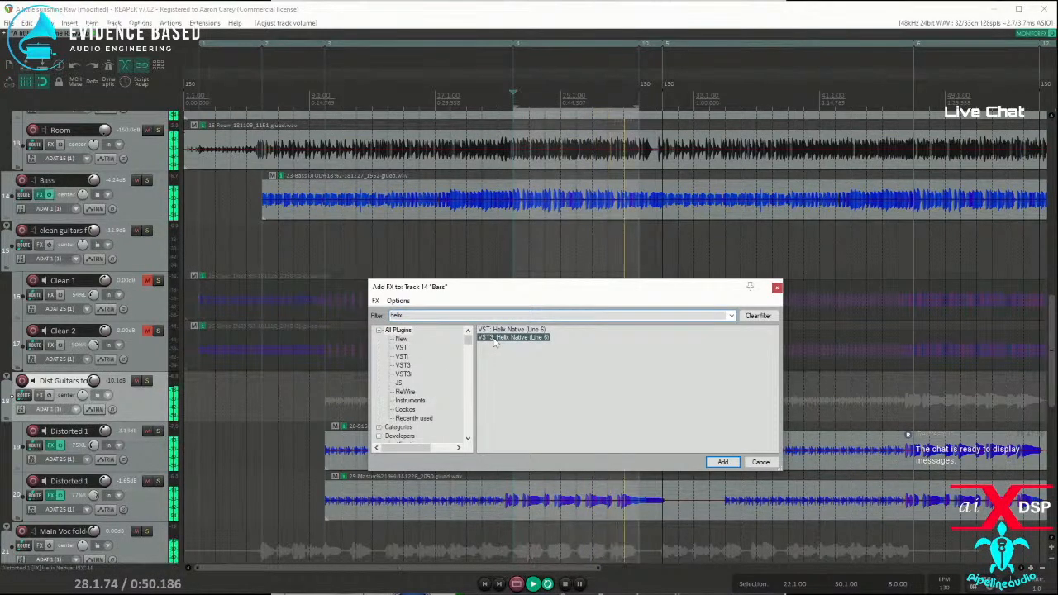
double_click(494, 338)
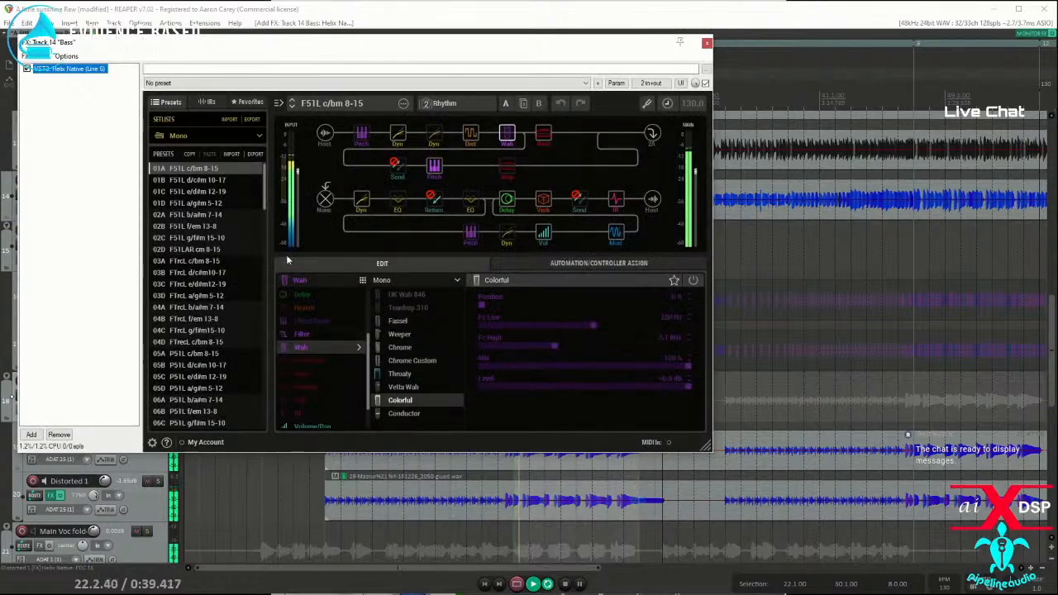
Step: Try RB Quarterback from the Bass setlist, settle on the Dat Dirty Bass preset, and lower the Bass track's volume
left_click(250, 143)
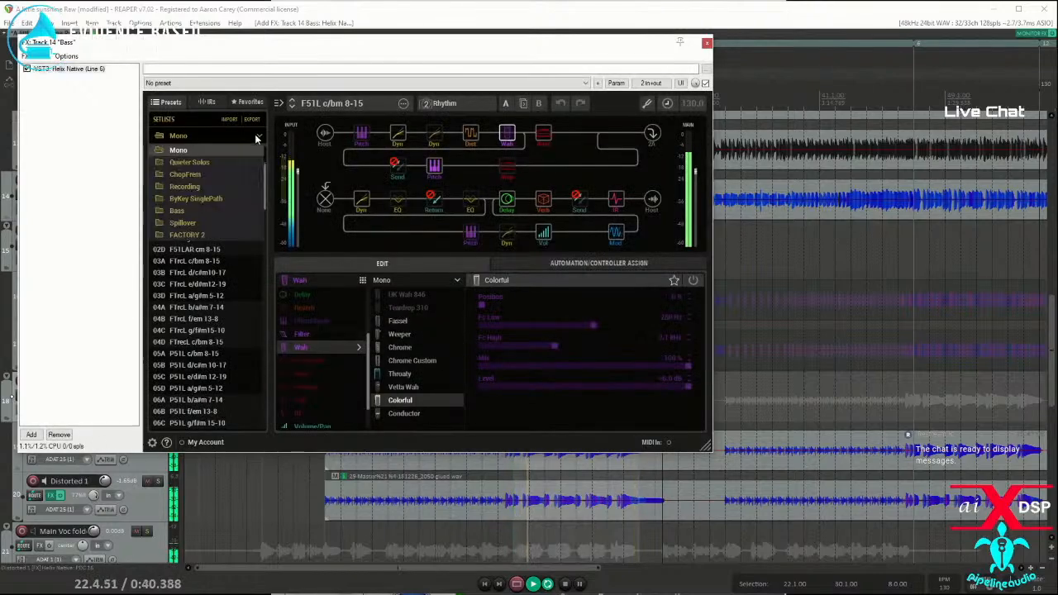
left_click(190, 219)
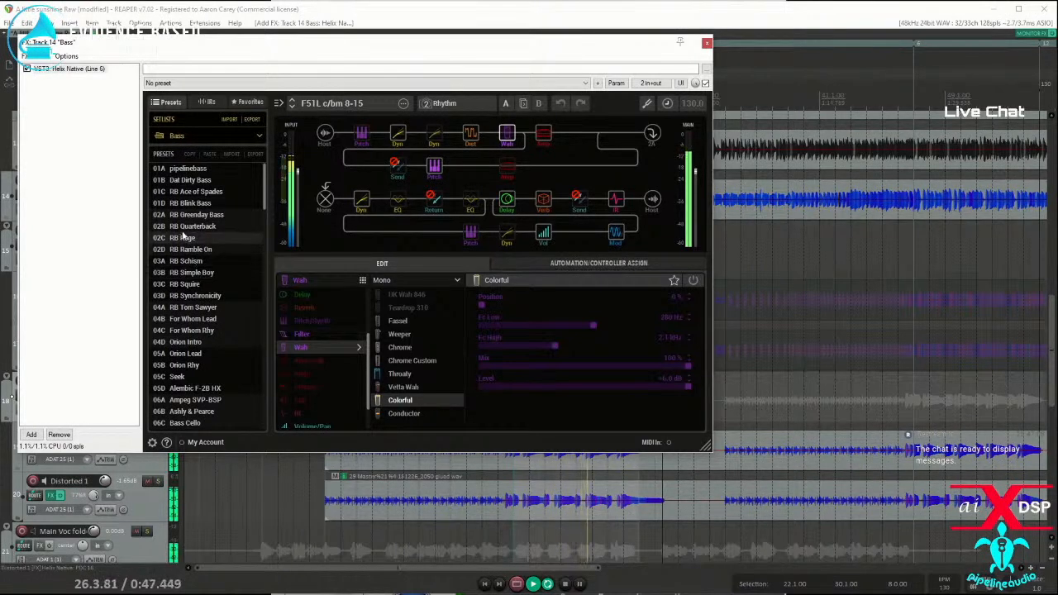
left_click(184, 227)
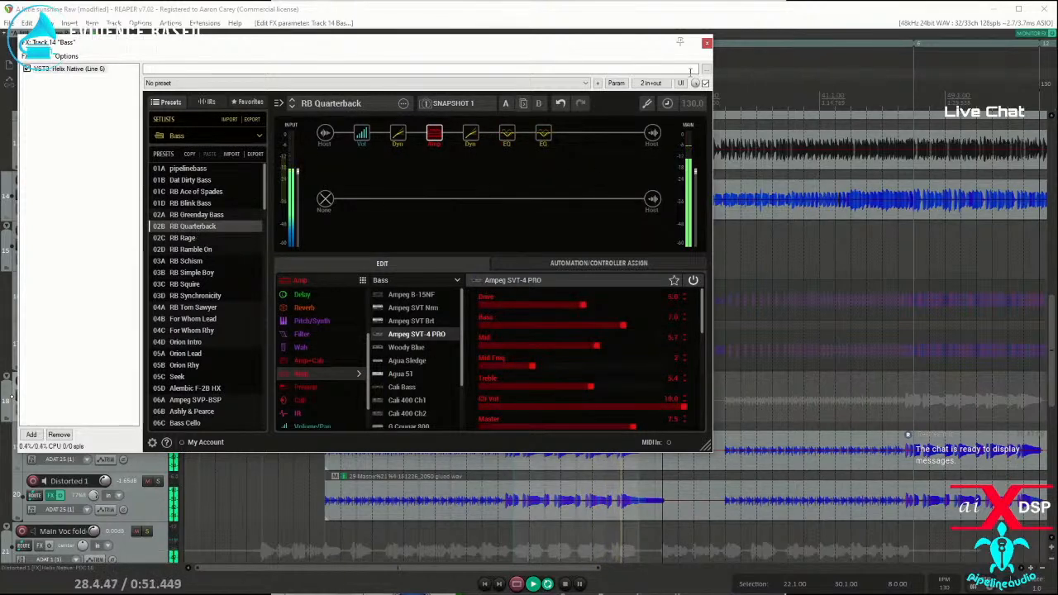
left_click(190, 180)
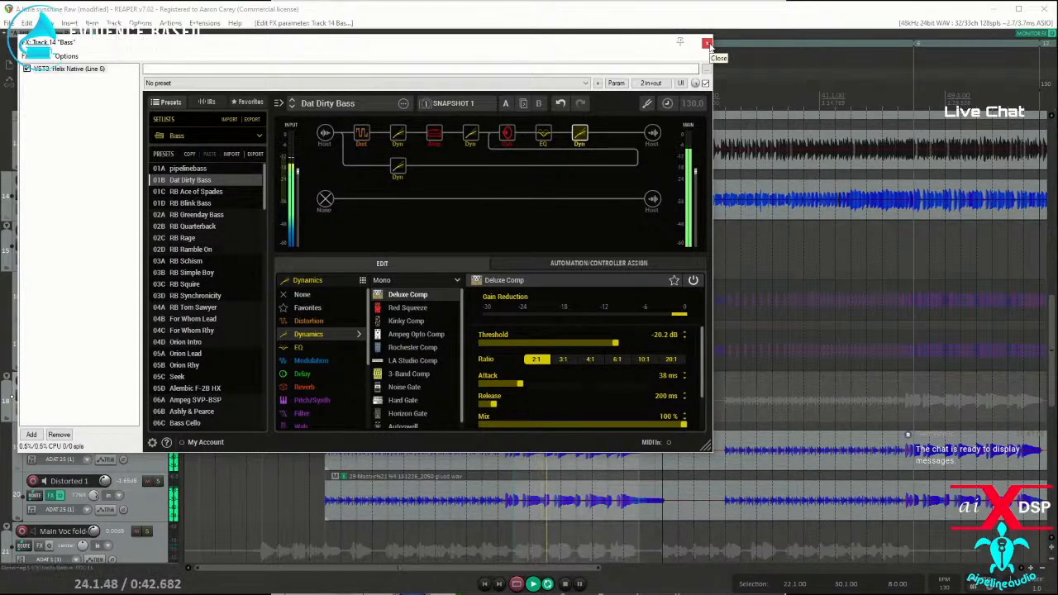
key("Escape")
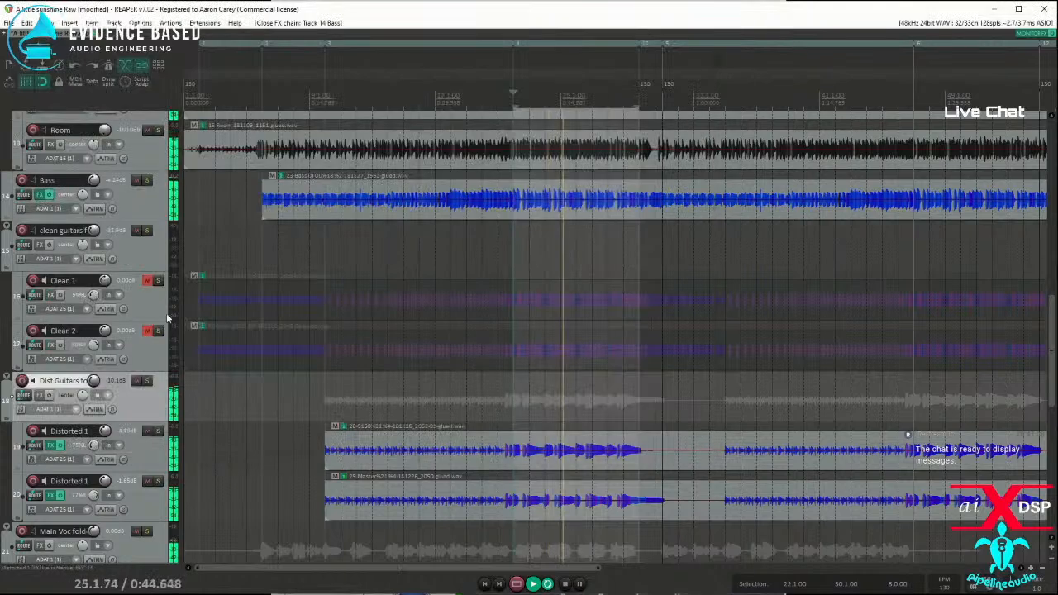
left_click_drag(94, 181, 94, 187)
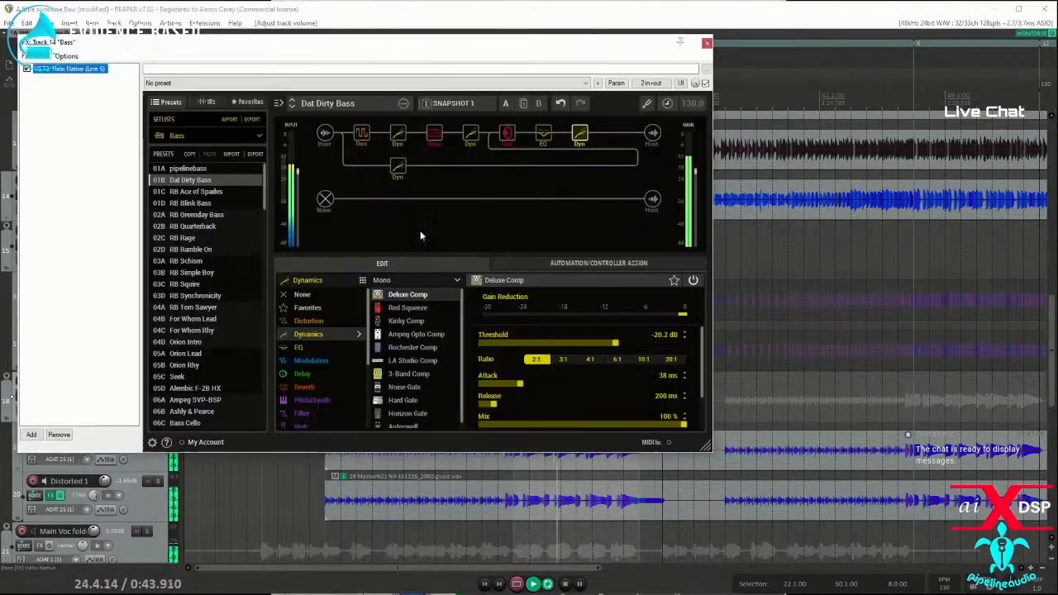
Step: Examine the parallel compressor and the merge mixer settings in the Dat Dirty Bass preset, and close the FX window
left_click(398, 169)
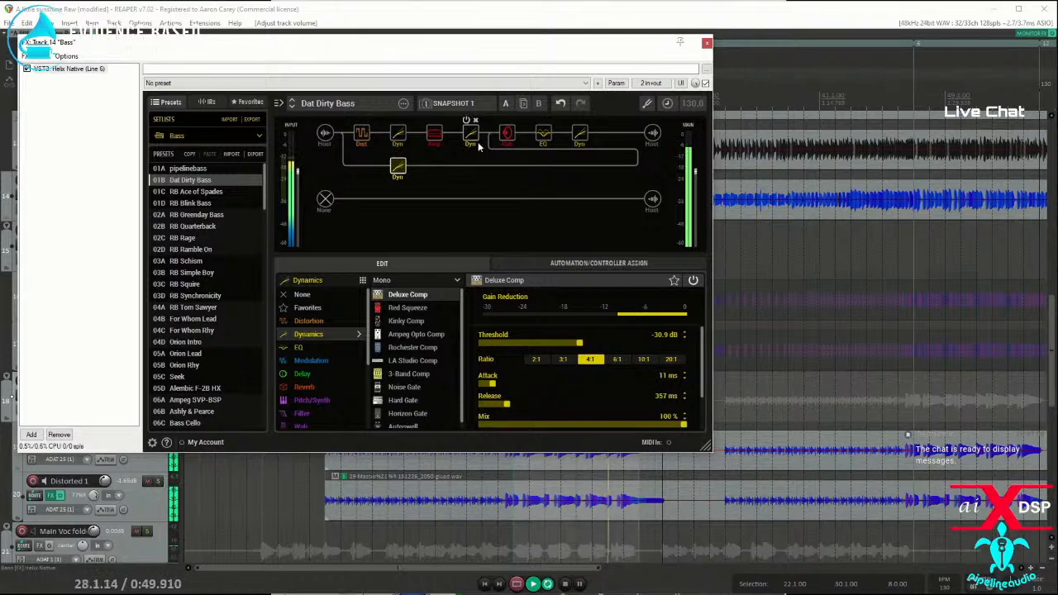
left_click(503, 167)
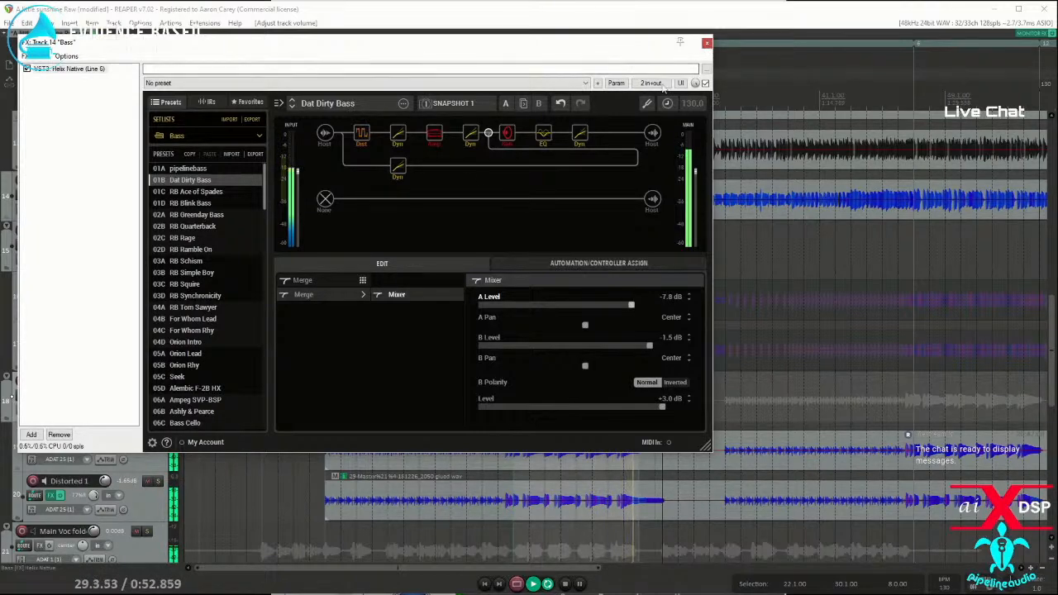
left_click(706, 42)
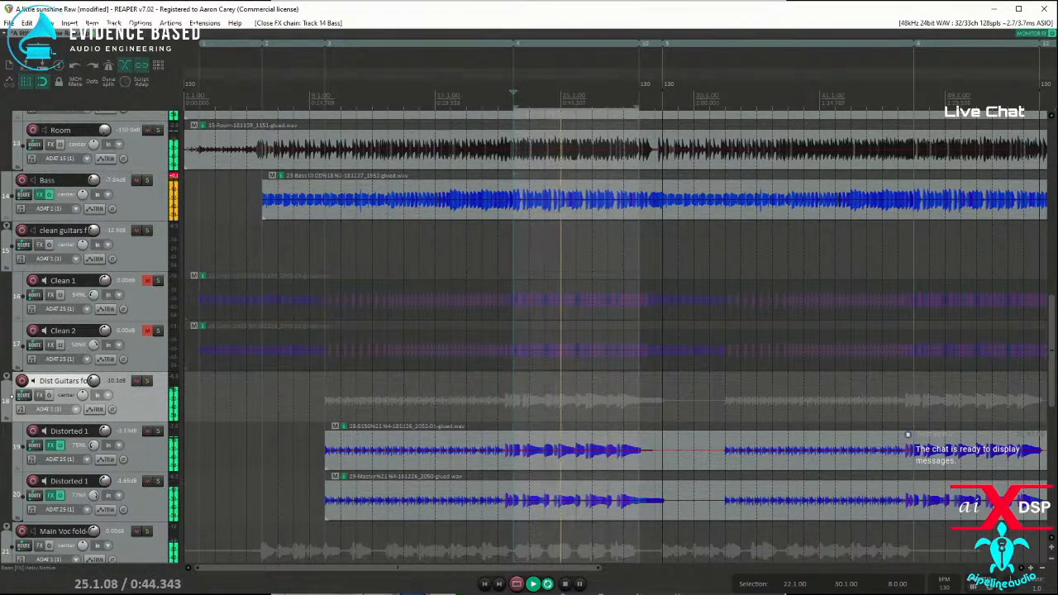
Step: Add the VST3 IC Intuition Compressor (aixdsp) to the master track and bypass it
key("f")
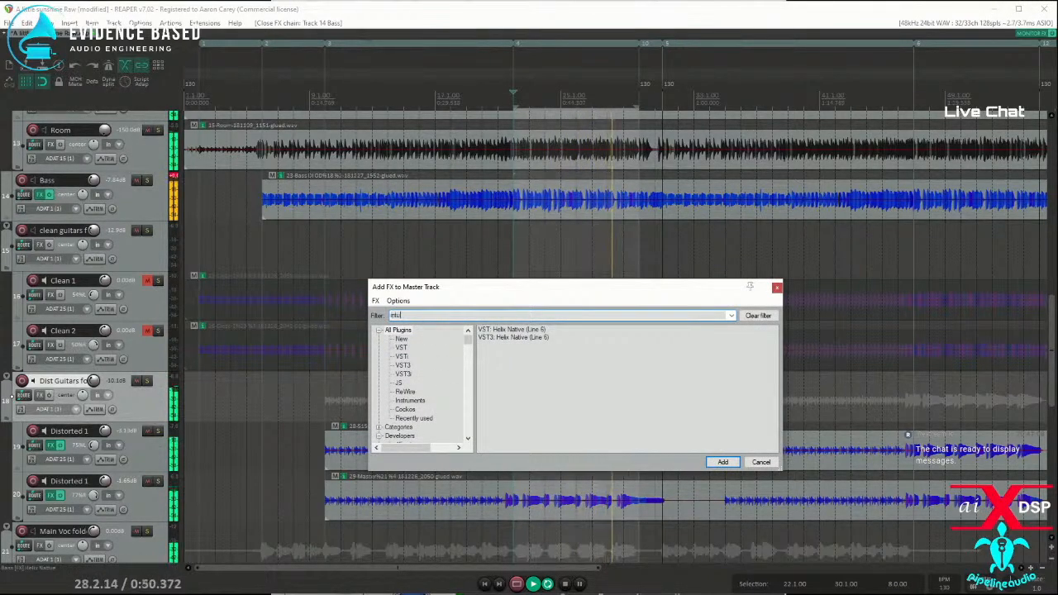
double_click(504, 337)
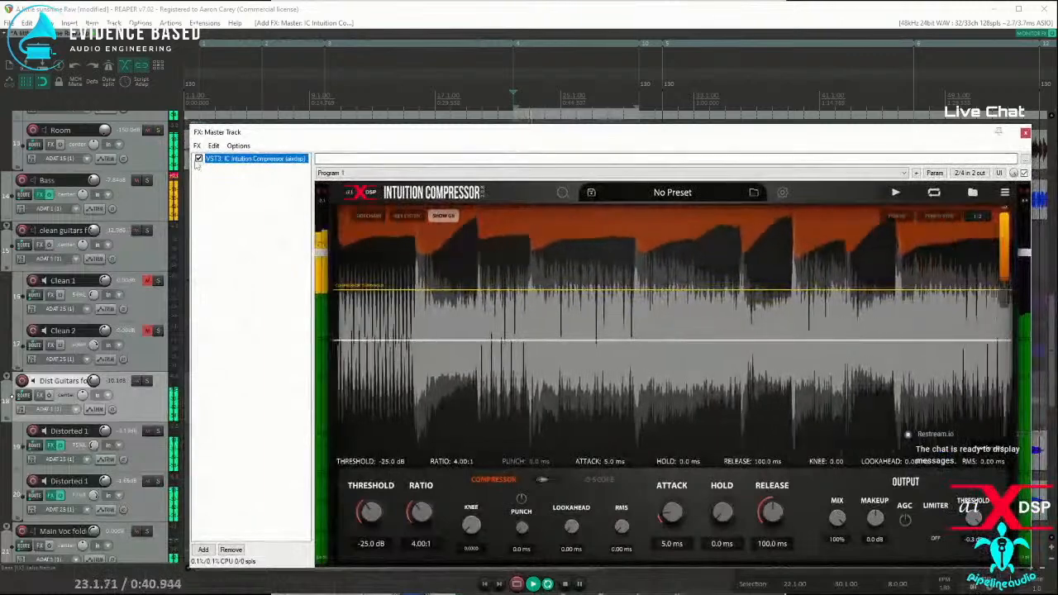
left_click(198, 158)
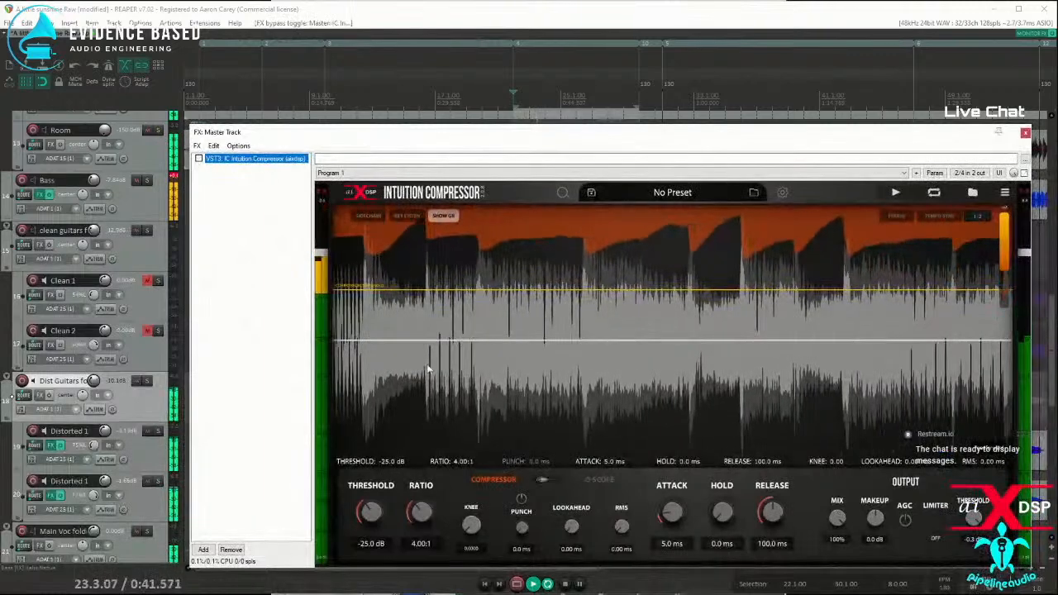
Step: Add the VST3 SSLComp Stereo (Waves) plugin to the master track and move the FX window out of view
left_click(202, 550)
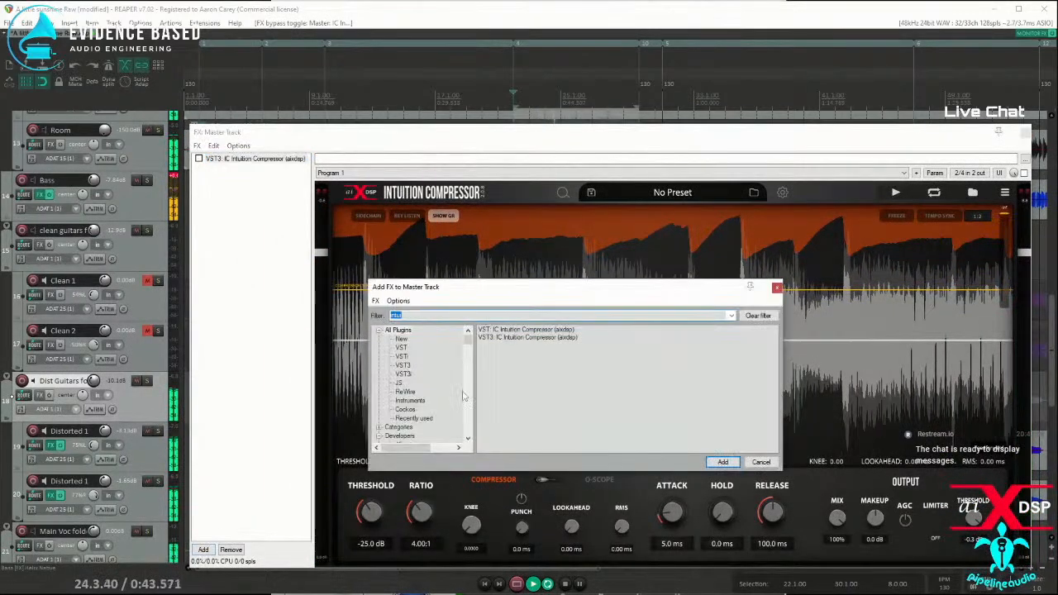
type("ssl")
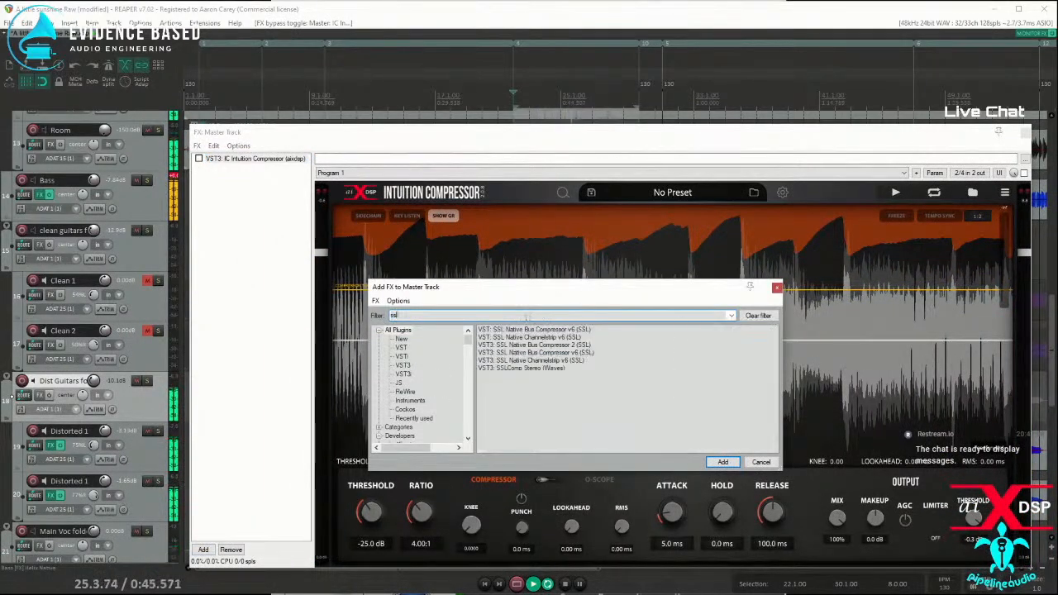
double_click(520, 368)
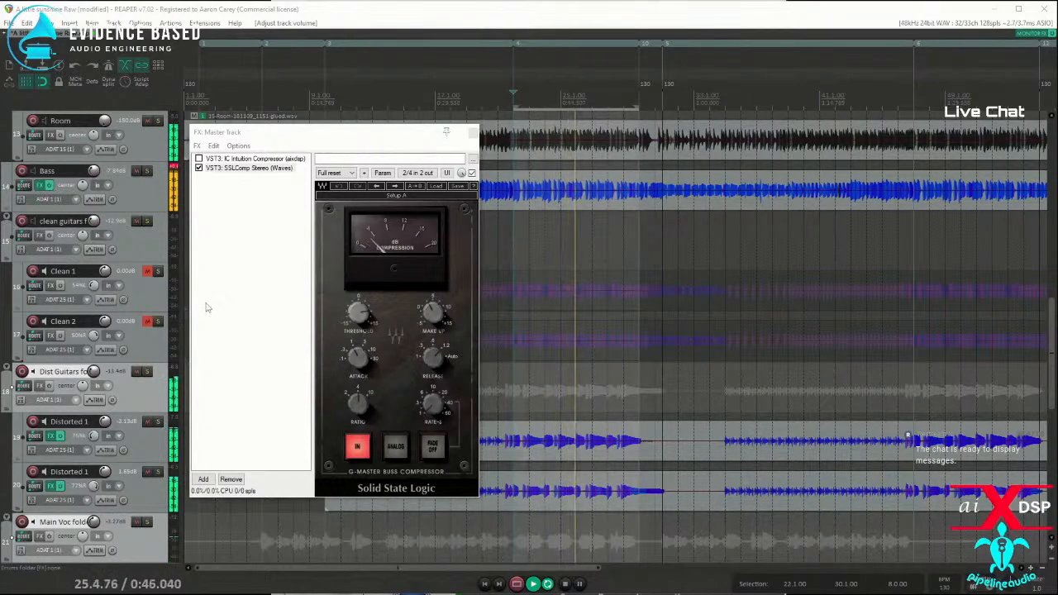
mouse_move(94, 171)
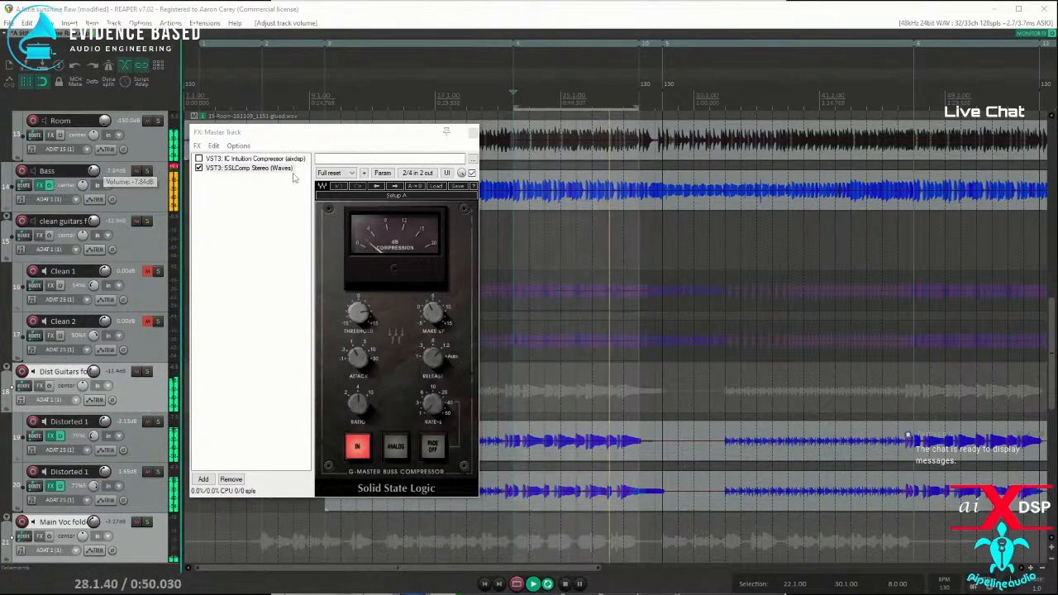
left_click_drag(259, 138, 0, 140)
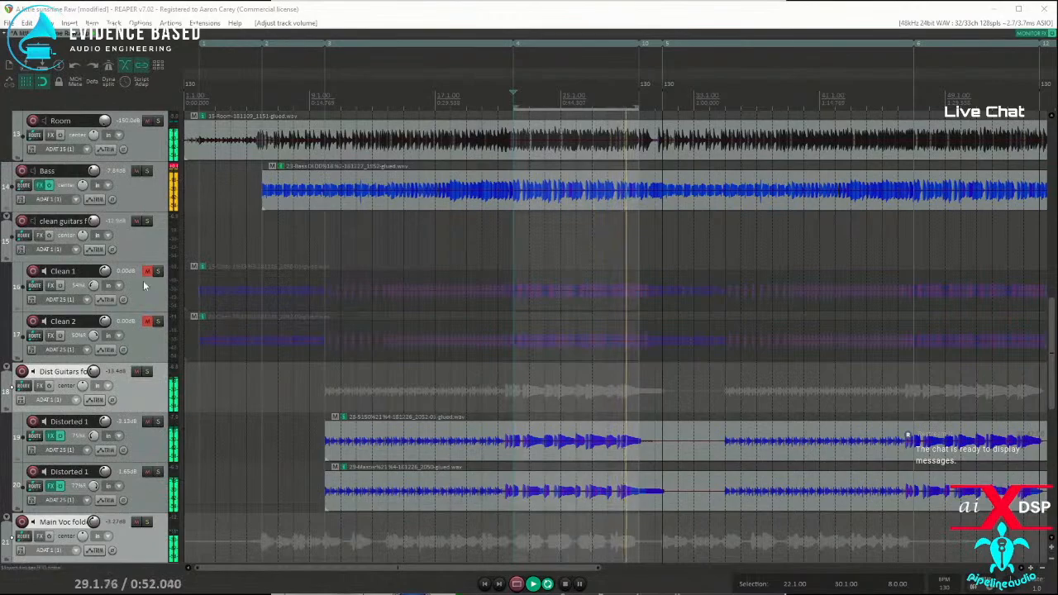
Step: Place the edit cursor at 27.1.00, just before the tom hits on the Tom 1 track, and stop playback
scroll(139, 273, "up", 3)
scroll(126, 256, "up", 5)
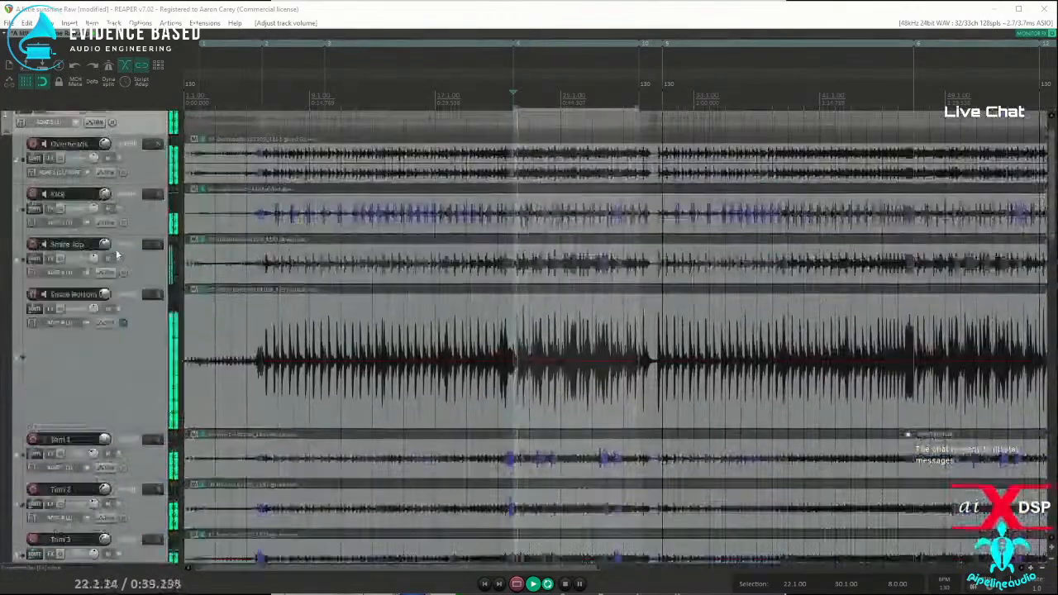
scroll(331, 272, "down", 1)
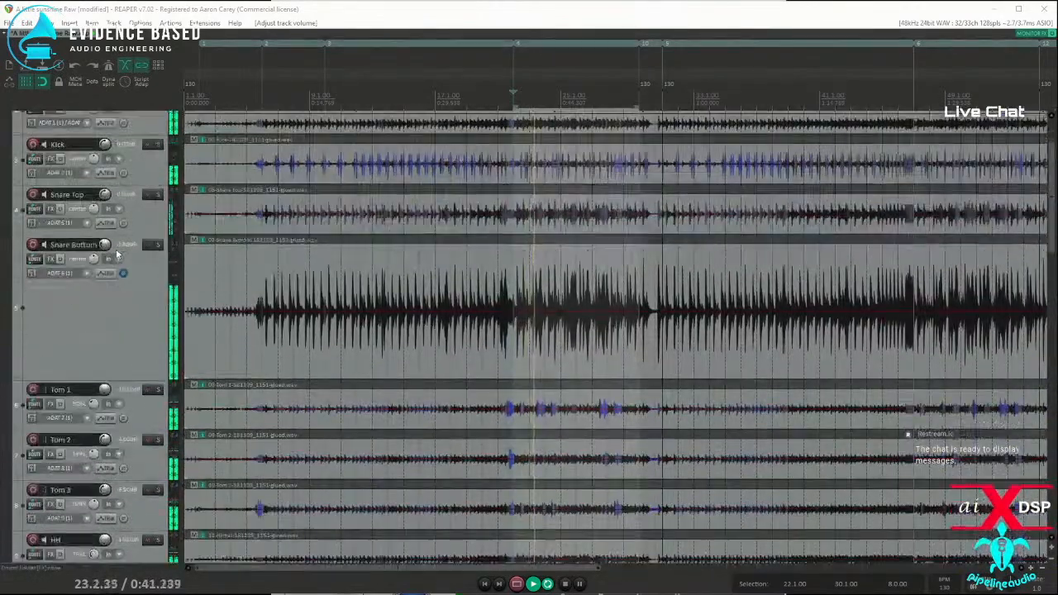
scroll(521, 288, "down", 1)
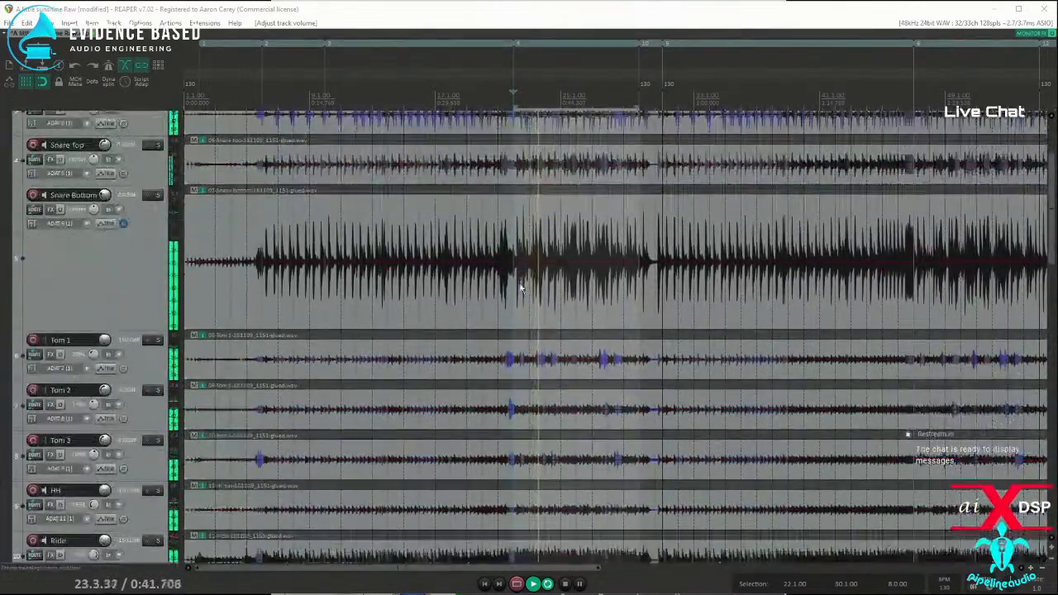
left_click(608, 371)
scroll(609, 368, "up", 3)
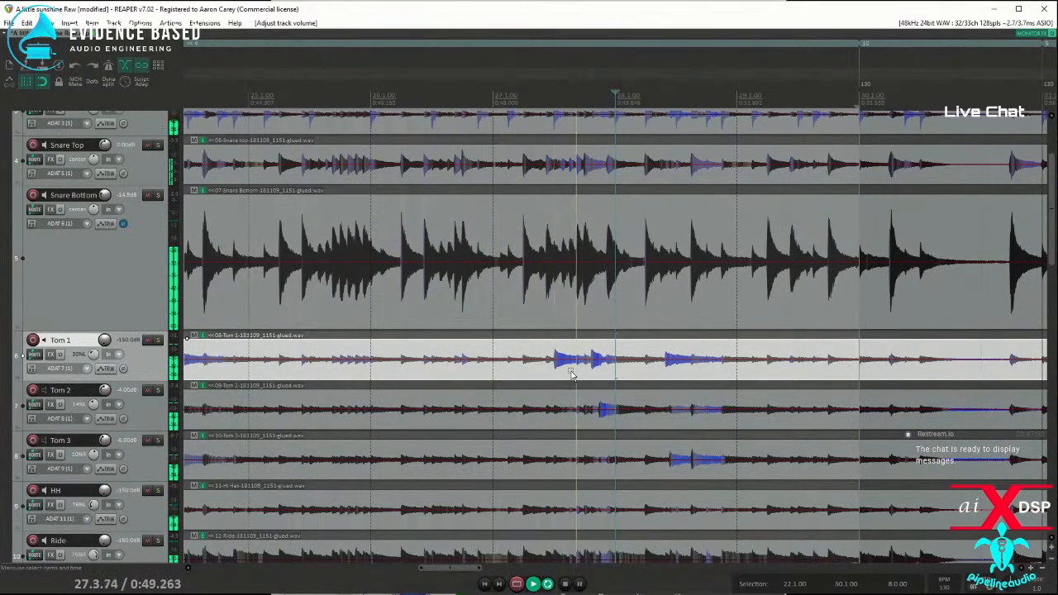
left_click(550, 377)
scroll(570, 374, "up", 3)
scroll(624, 370, "down", 2)
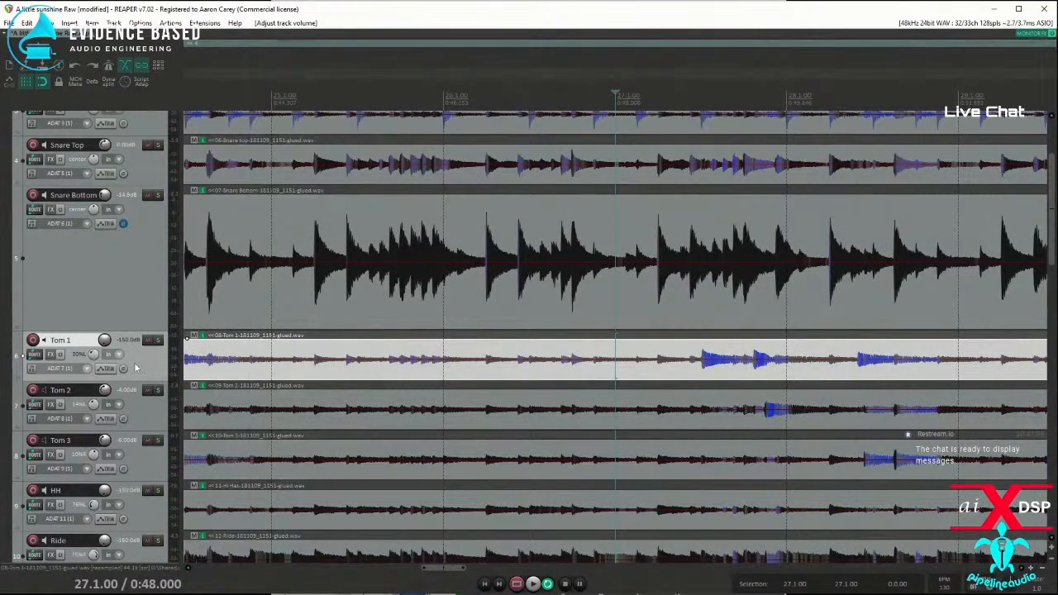
Step: Solo Tom 1, raise its volume to -6.92 dB while auditioning the tom hits from 27.1.00, and unsolo it
left_click(157, 340)
key("space")
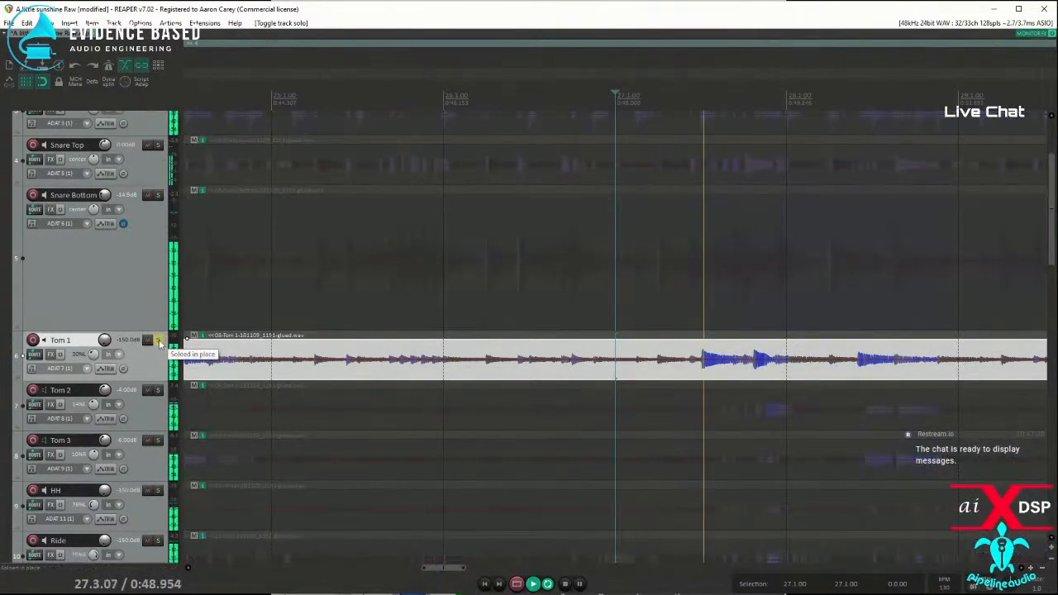
key("space")
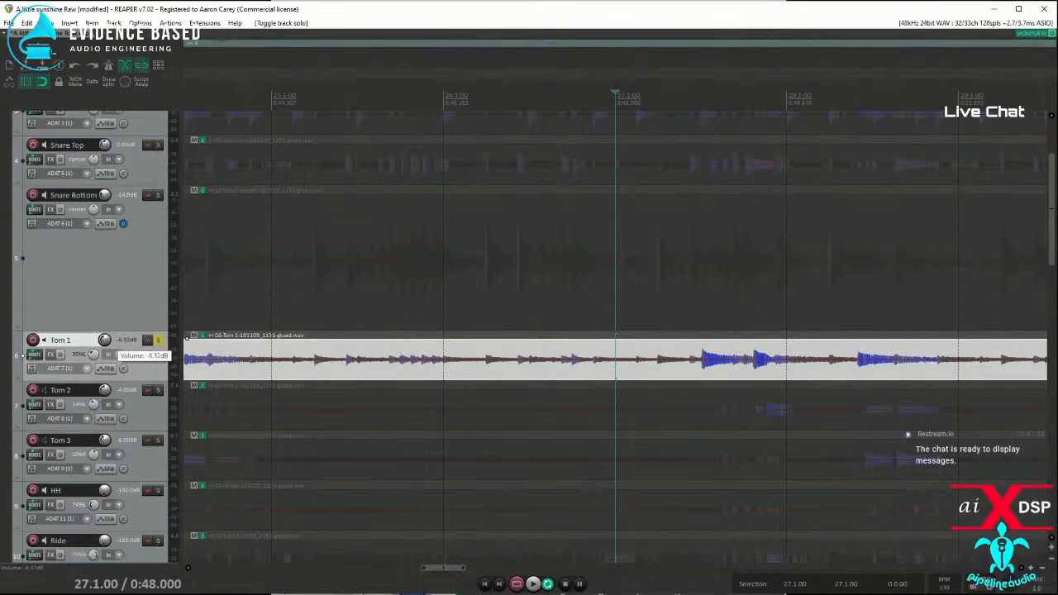
key("space")
key("space")
left_click(157, 340)
Step: Solo the Overheads track for playback from 27.1.00 and bypass SSLComp Stereo on the master track
scroll(129, 285, "up", 3)
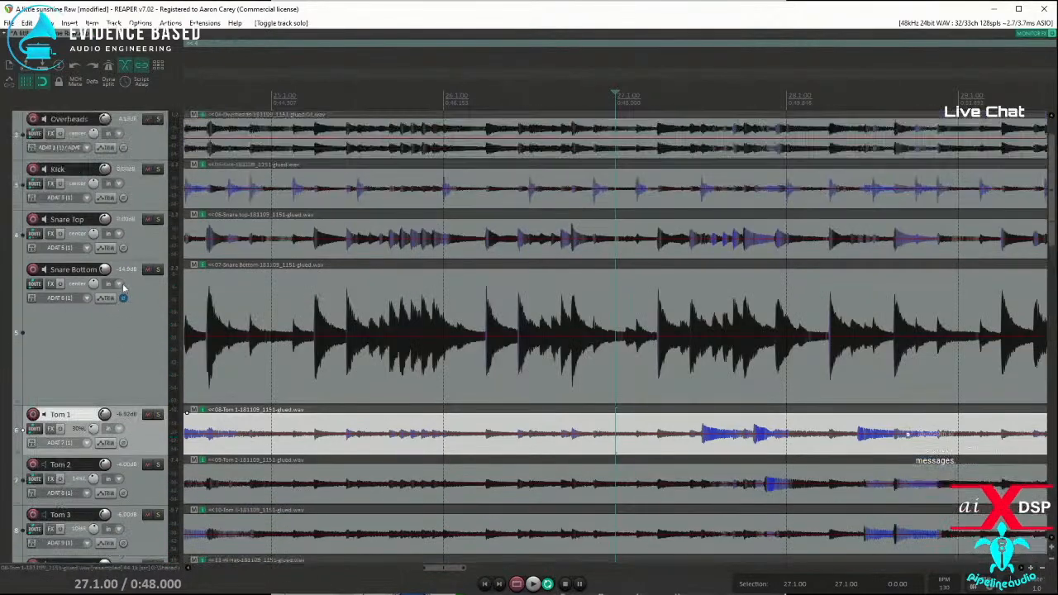
left_click(159, 171)
key("space")
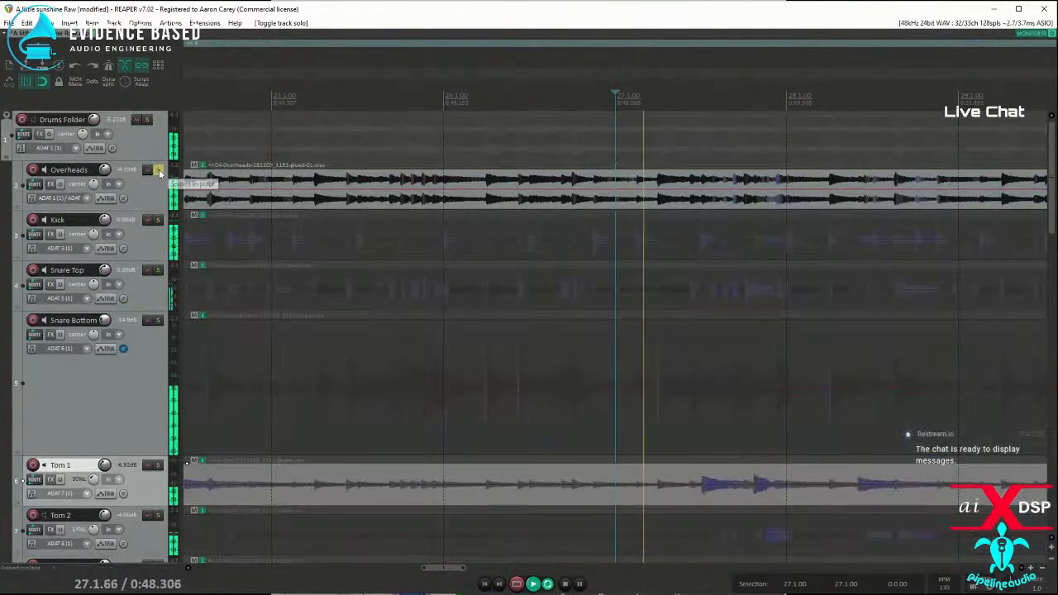
key("space")
key("space")
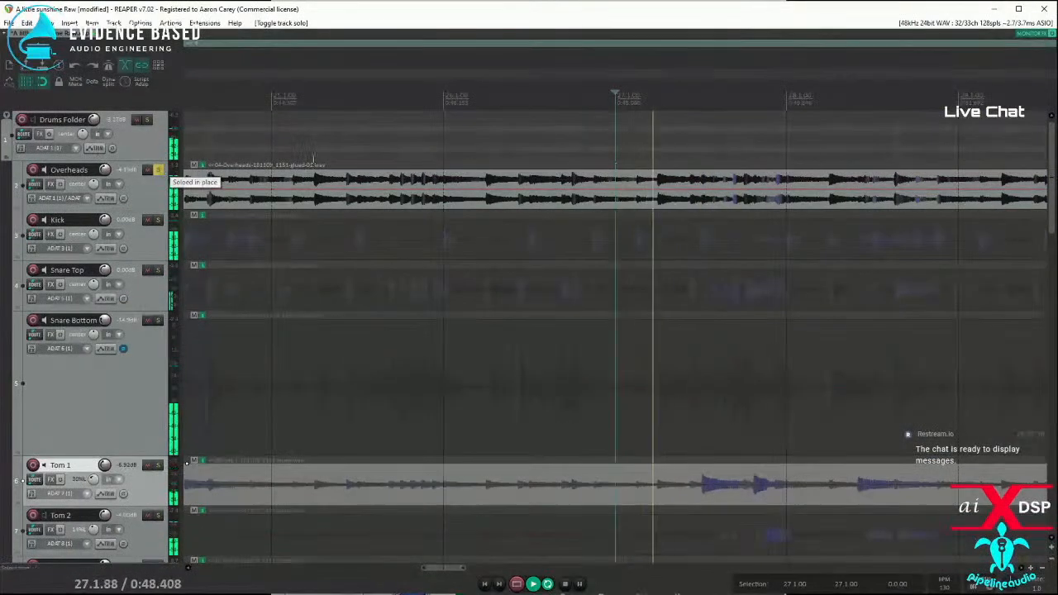
key("space")
key("space")
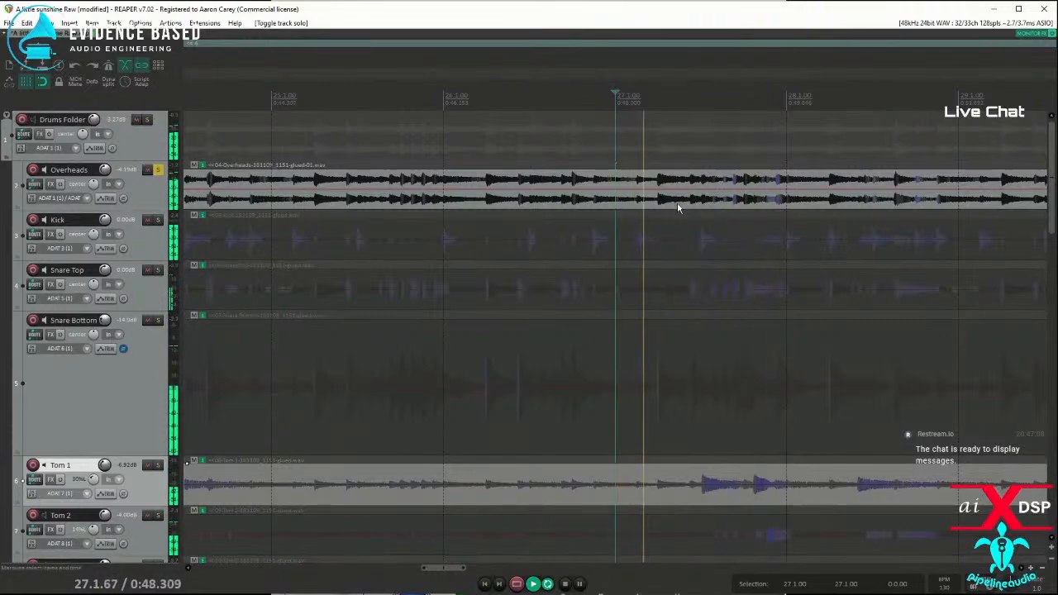
Step: Replay the soloed Overheads from 27.1.00 several times to judge how the drum fill sounds without the bus compressor
key("space")
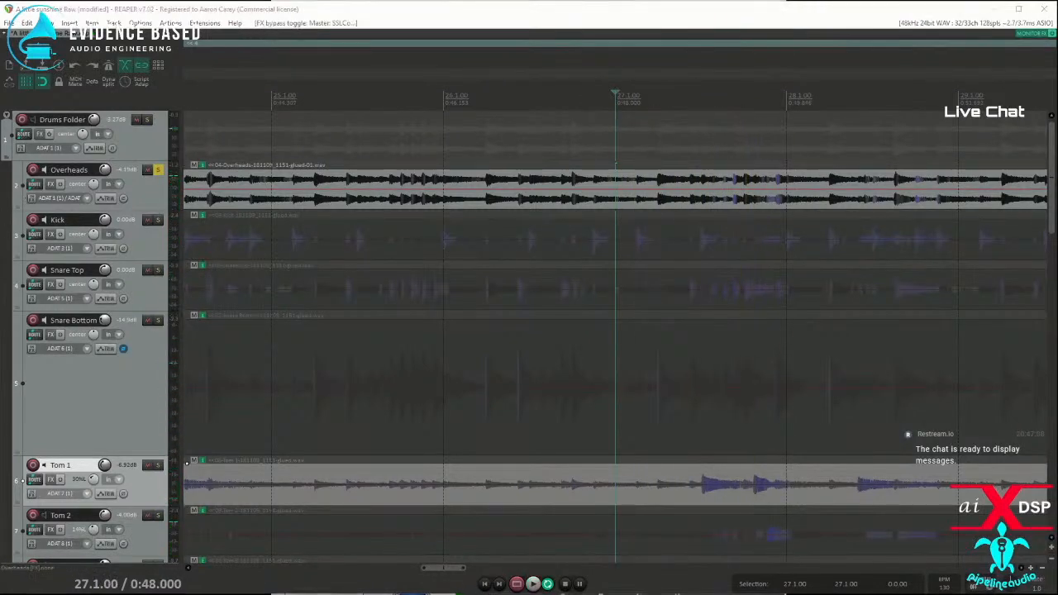
key("space")
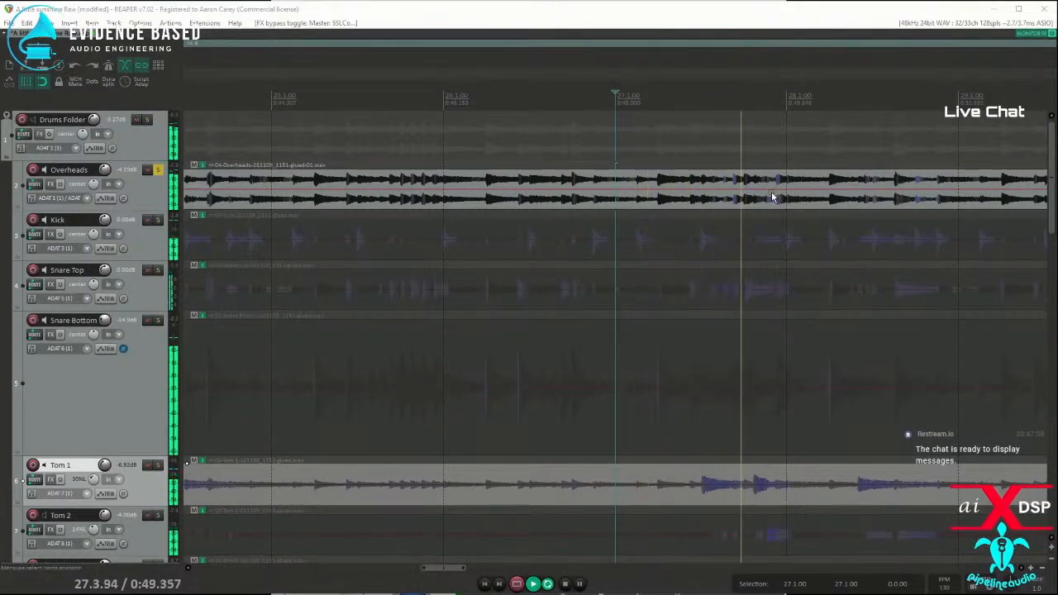
key("space")
key("space")
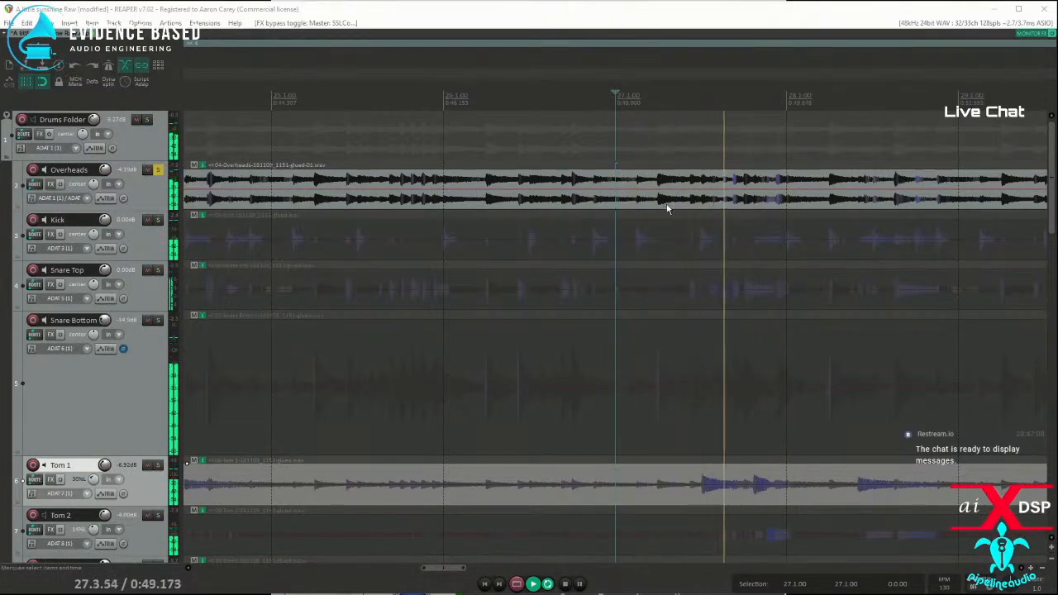
key("space")
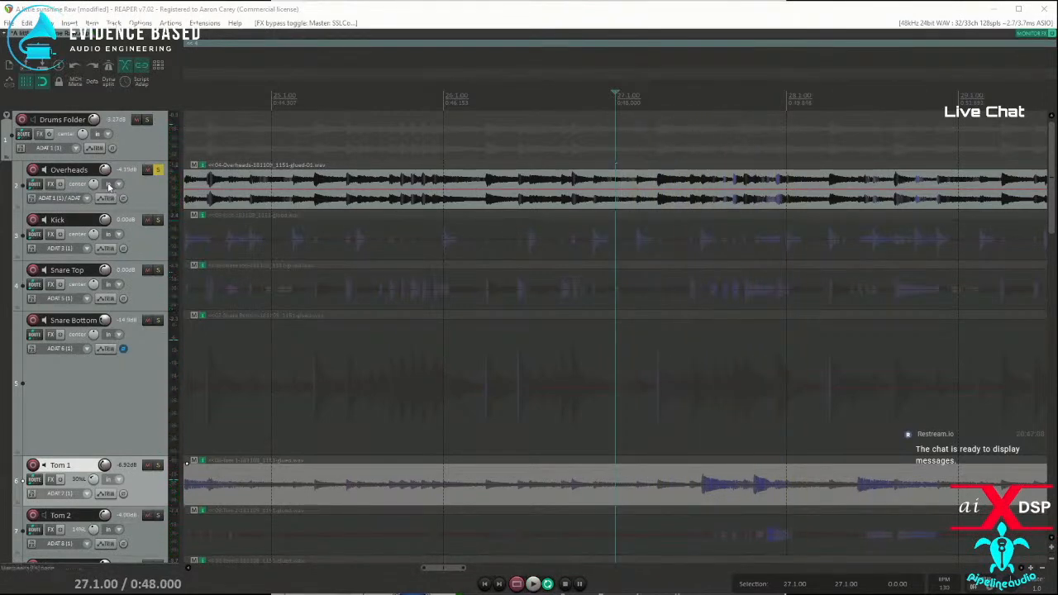
key("space")
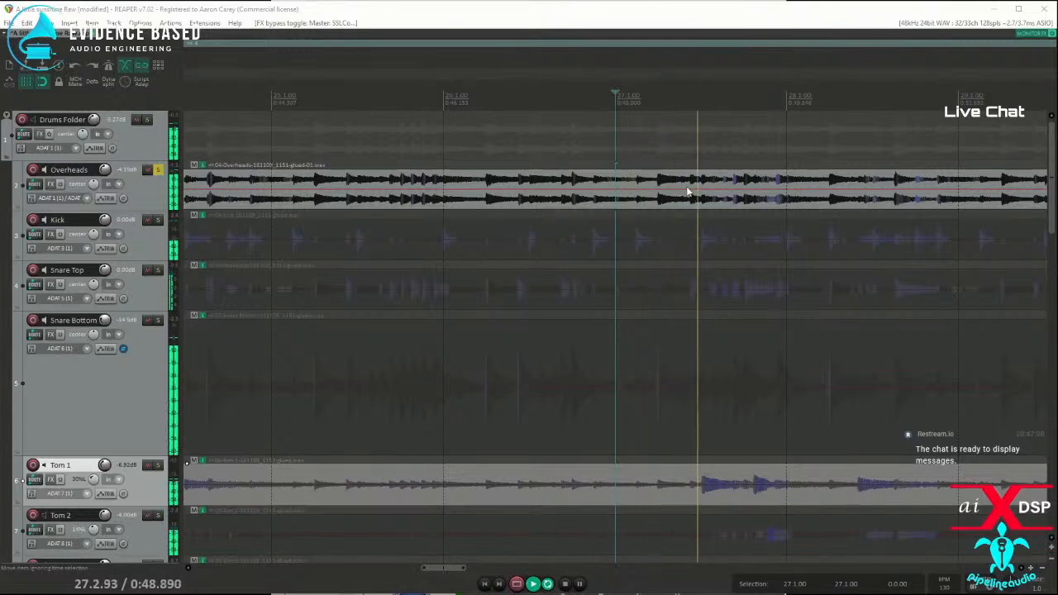
key("space")
key("space")
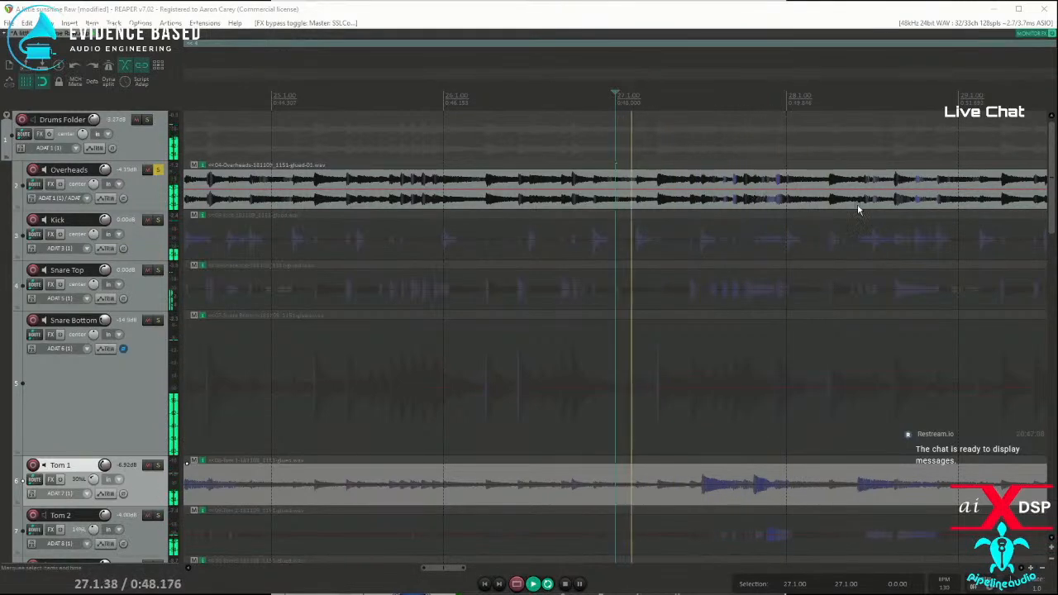
key("space")
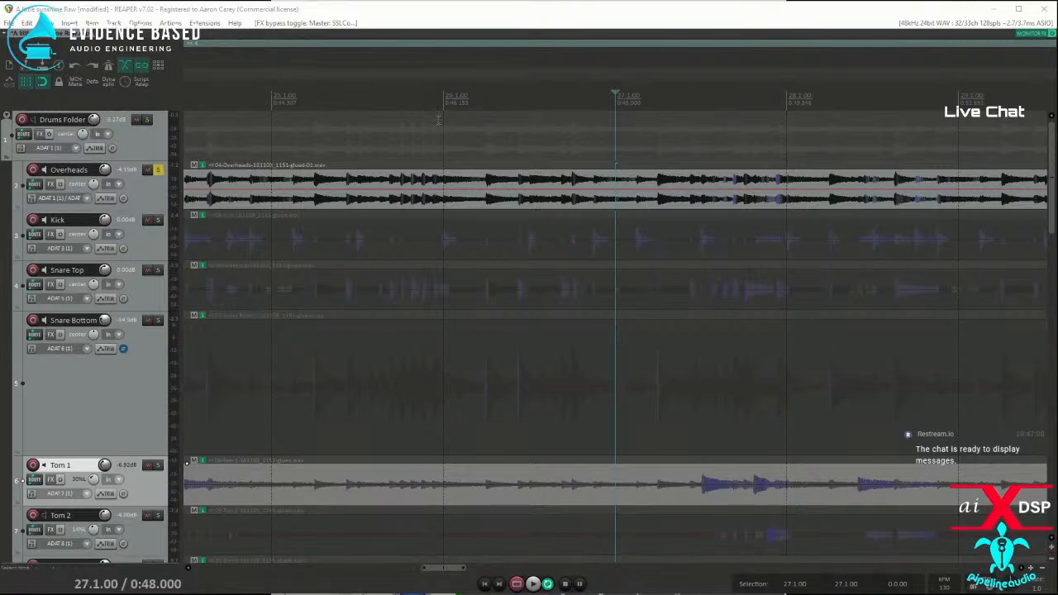
key("space")
key("space")
key("space")
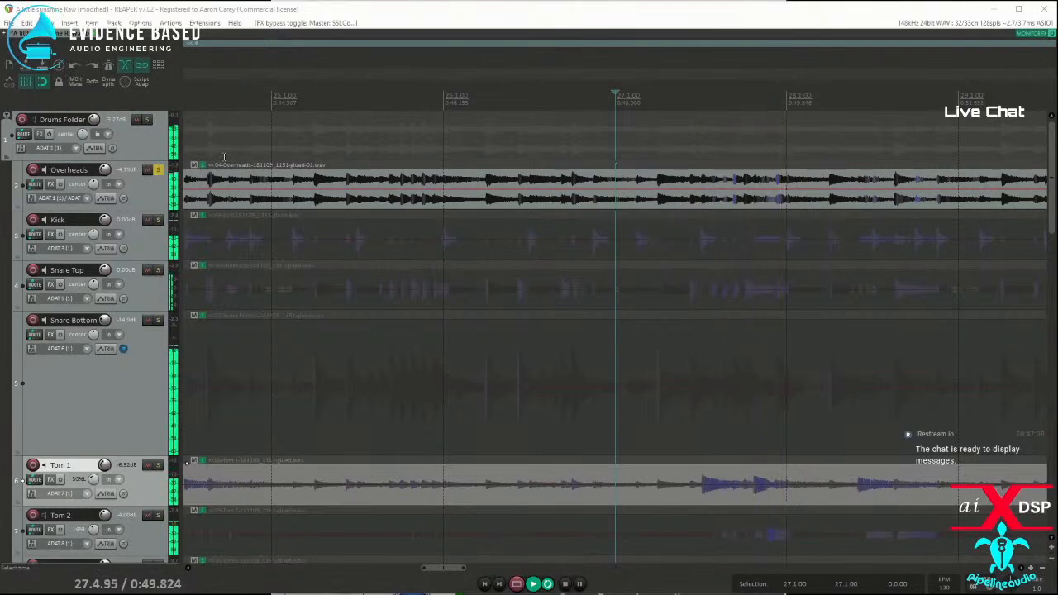
key("space")
key("space")
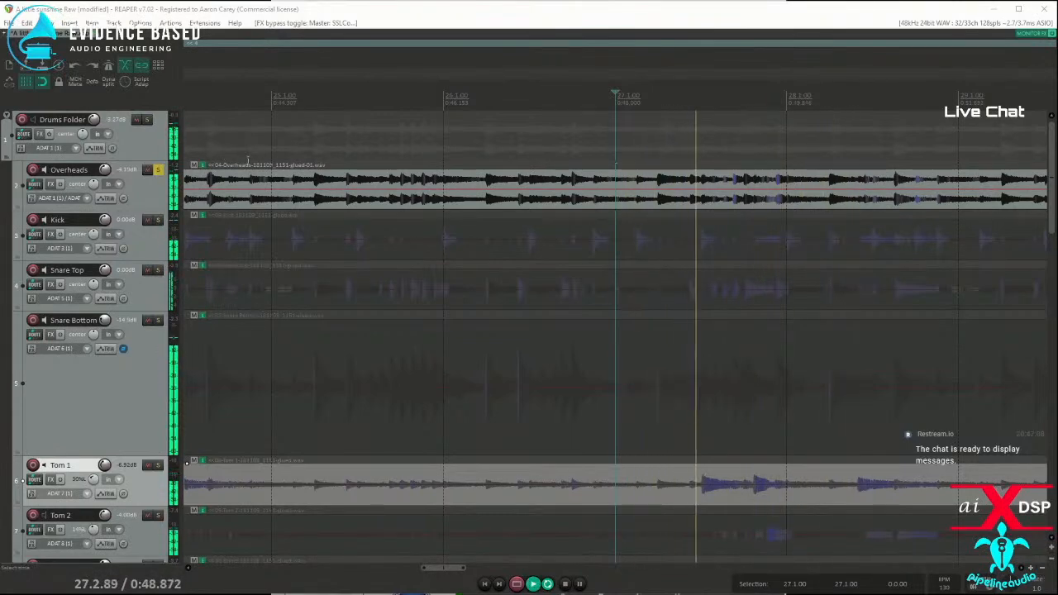
key("space")
key("space")
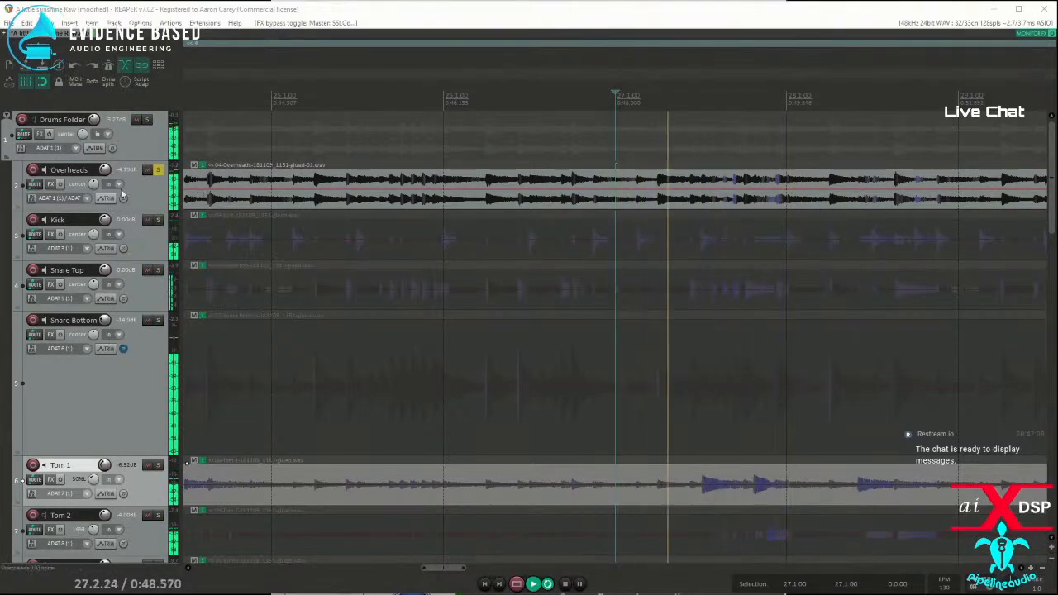
key("space")
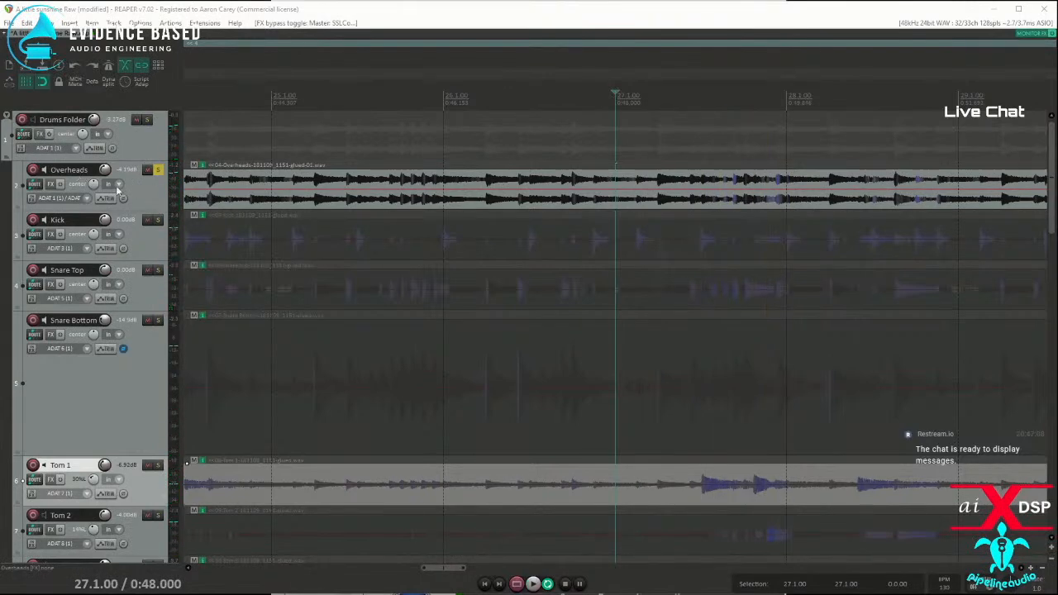
Step: Add the VST3 Dynamic EQ (aixdsp) plugin to the Overheads track and dismiss its registration notice
left_click(51, 184)
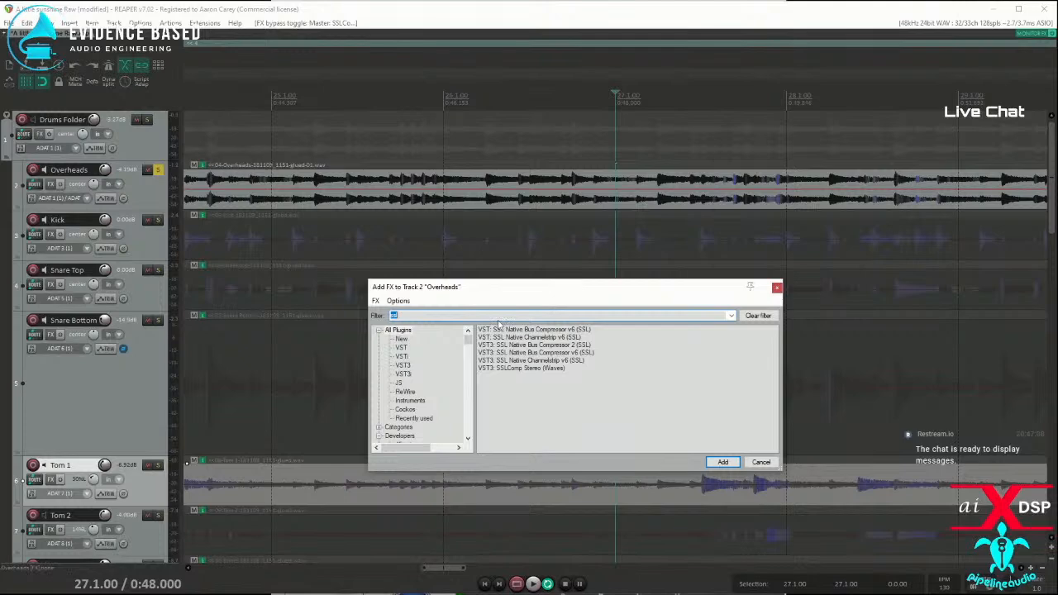
type("dynami")
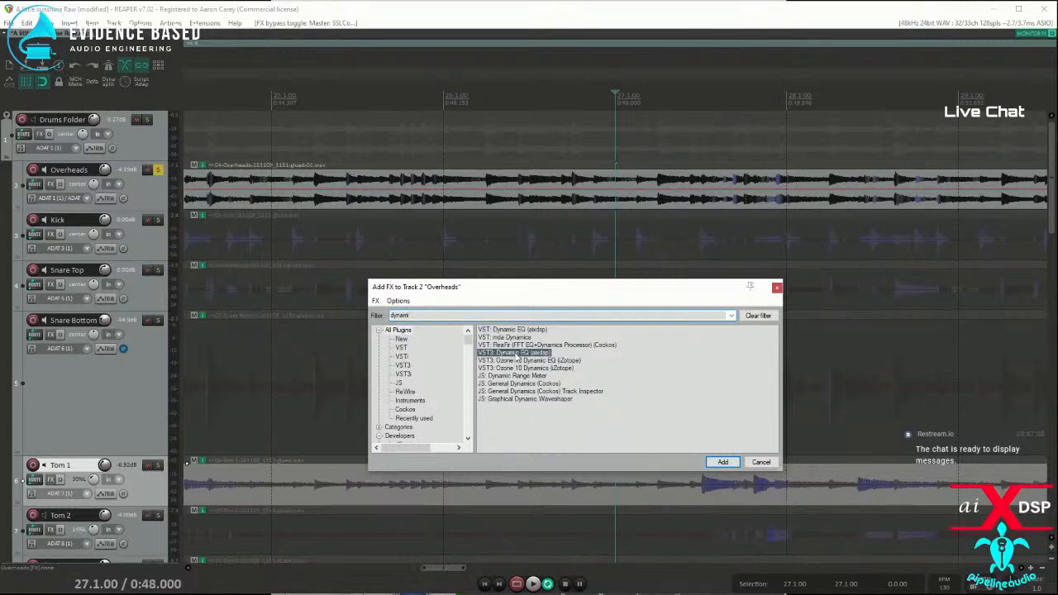
double_click(516, 353)
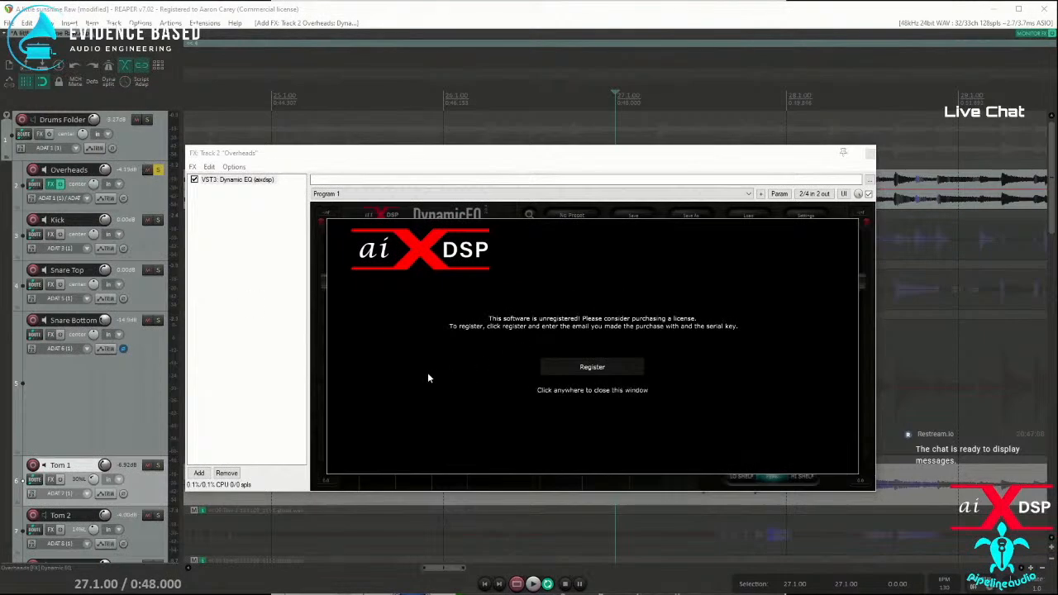
left_click(414, 400)
Step: Enable Dynamic EQ's high-pass filter on the Overheads track with a 12 dB/Oct slope and a cutoff of about 600 Hz
left_click(350, 362)
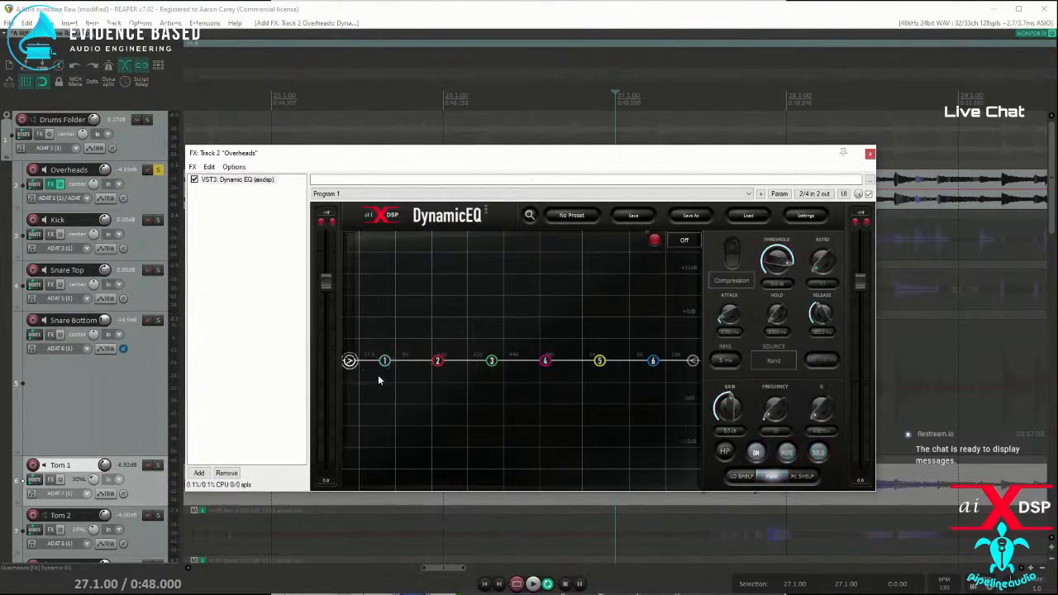
left_click(756, 454)
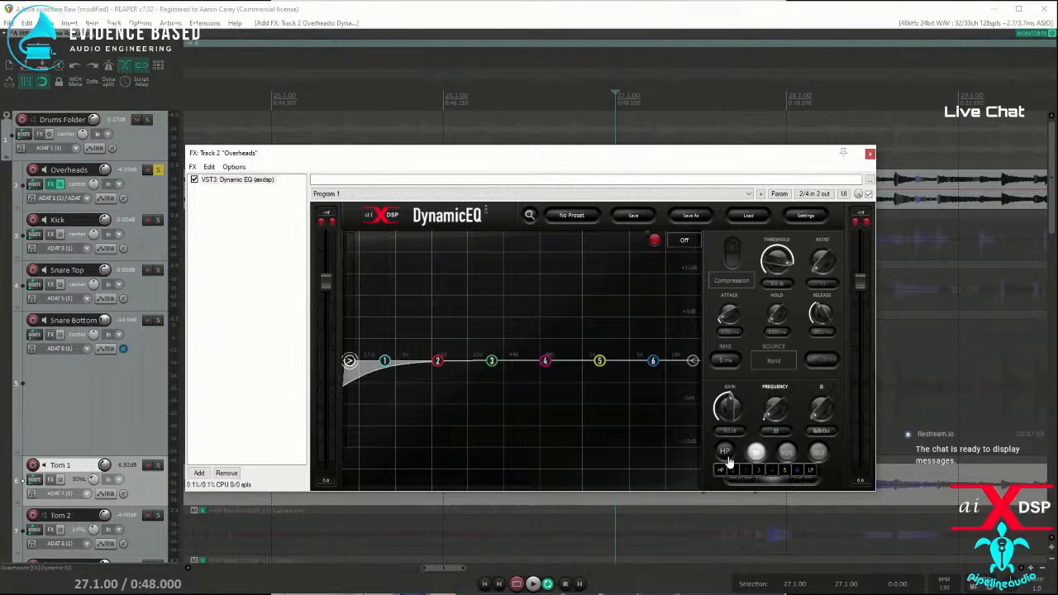
left_click_drag(819, 406, 774, 364)
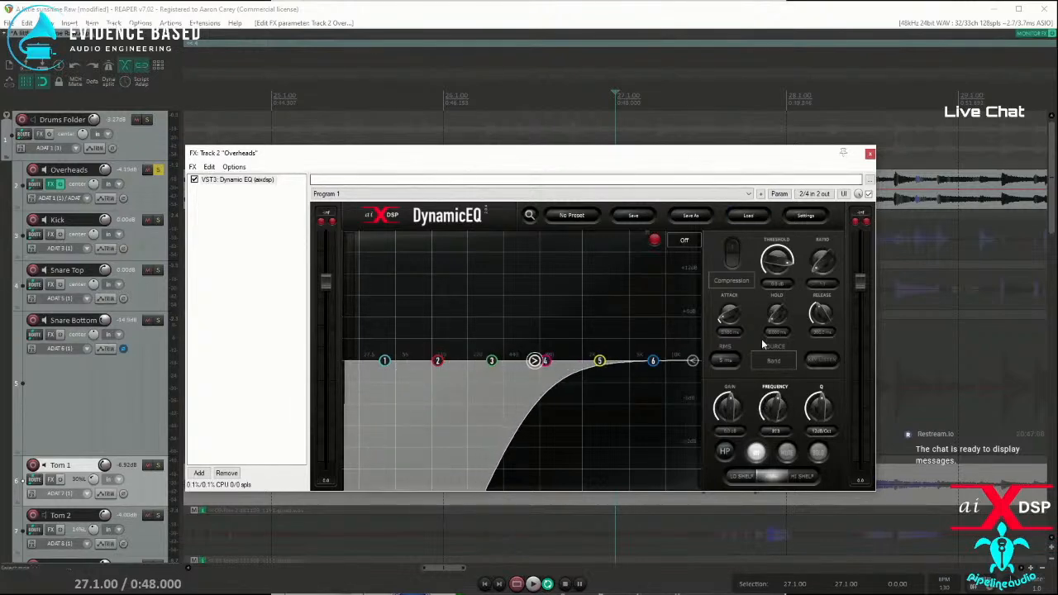
left_click_drag(777, 405, 777, 408)
left_click(547, 10)
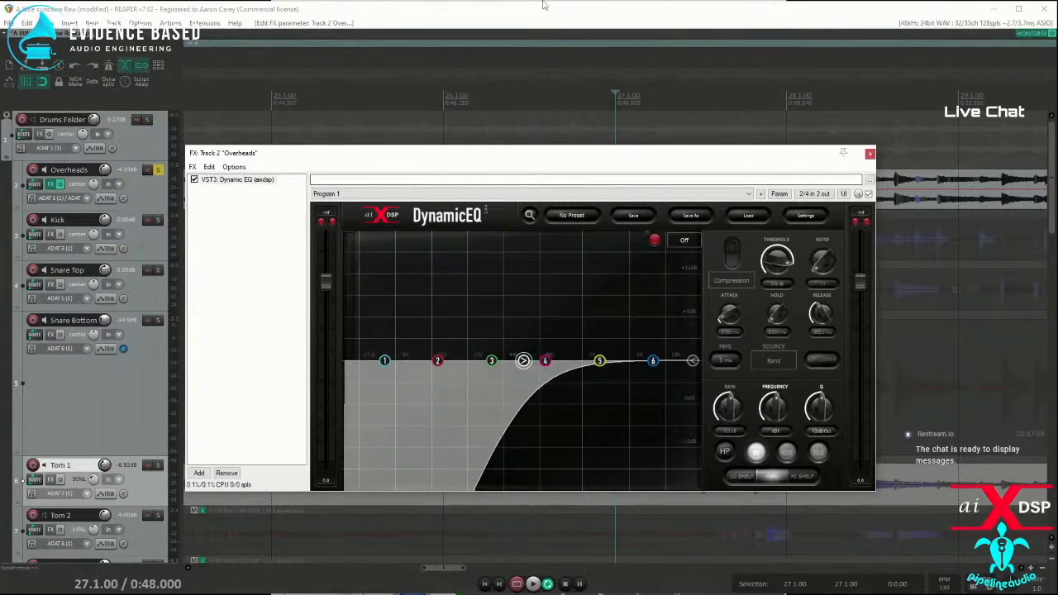
Step: Audition the filtered Overheads from 27.1.00, close the track's FX window, and replay the passage
key("space")
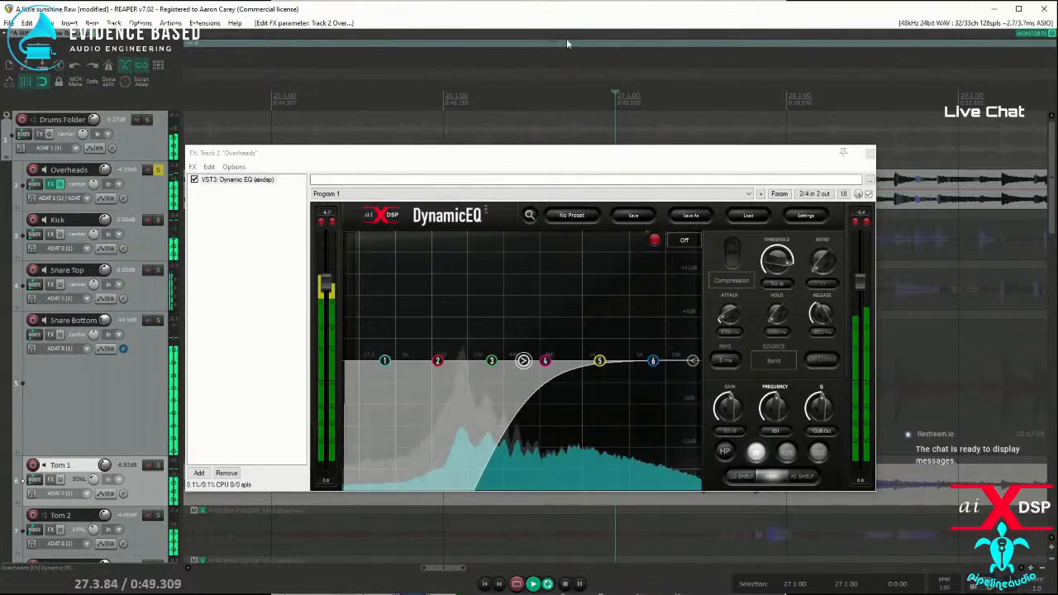
key("space")
left_click(870, 153)
key("space")
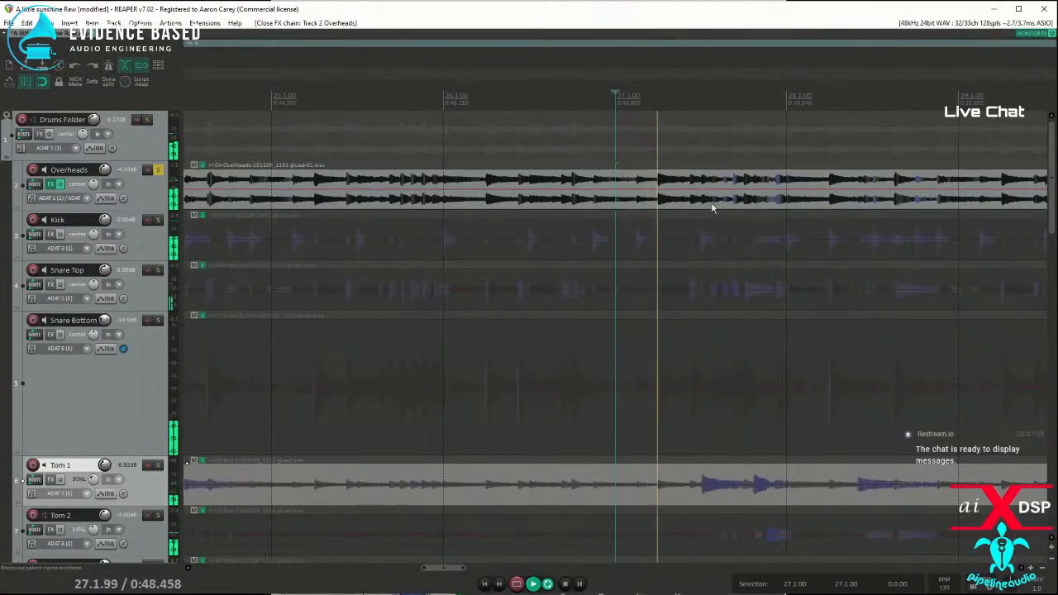
key("space")
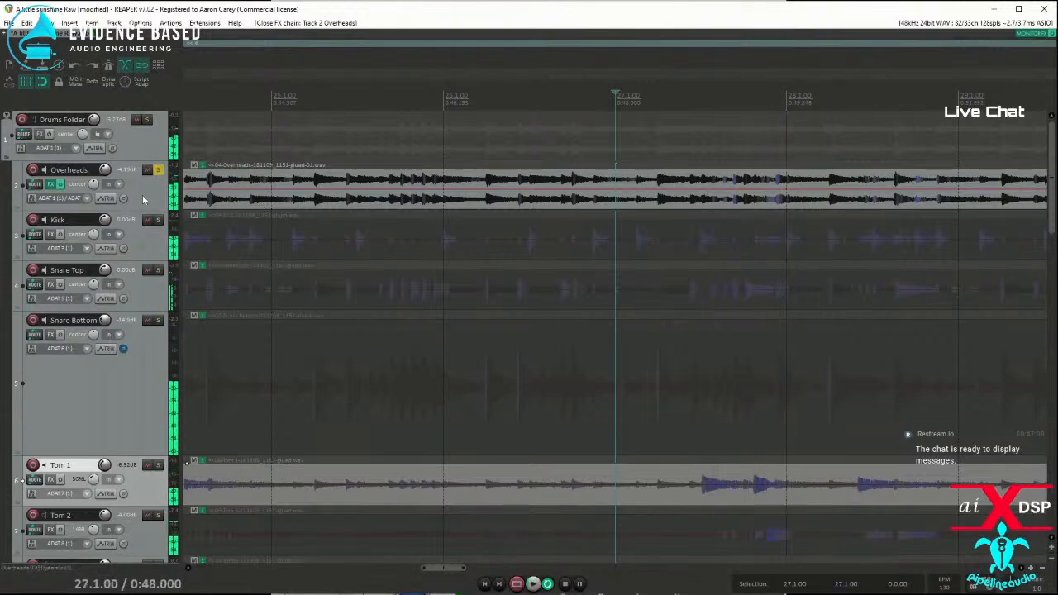
Step: Unsolo the Overheads track and lower its volume to about -7.2 dB while playing the full mix
left_click(157, 171)
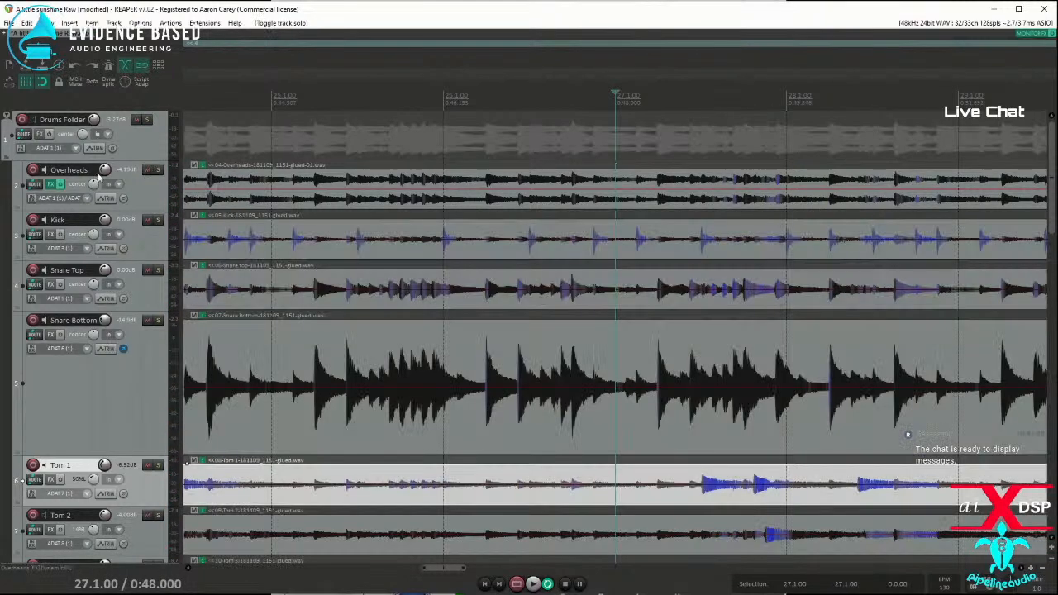
key("space")
left_click_drag(105, 171, 110, 173)
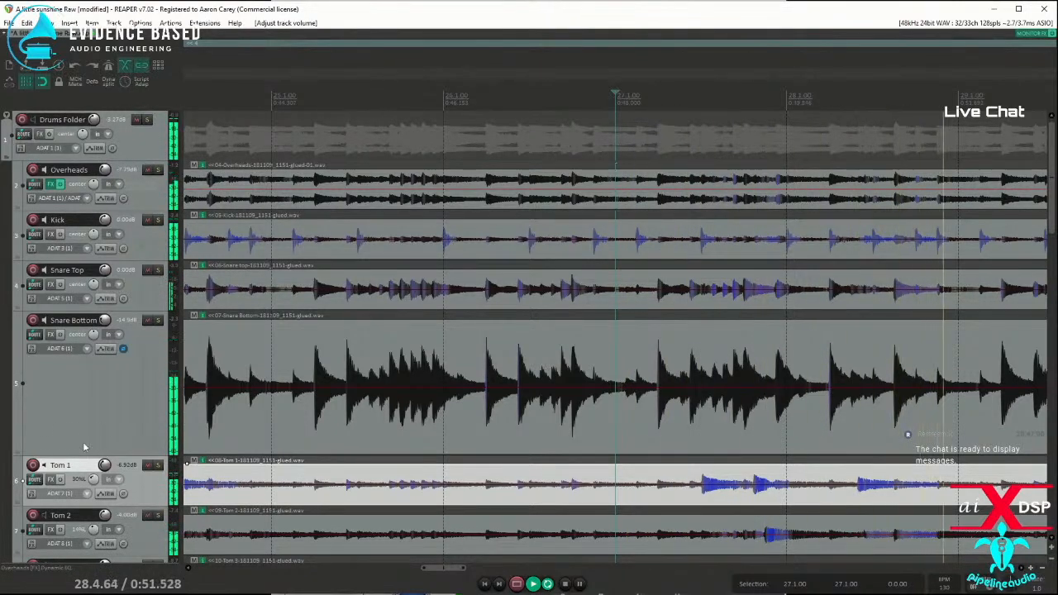
Step: Lower the Bass track's volume to about -14.2 dB during playback
scroll(80, 370, "down", 5)
scroll(83, 372, "down", 4)
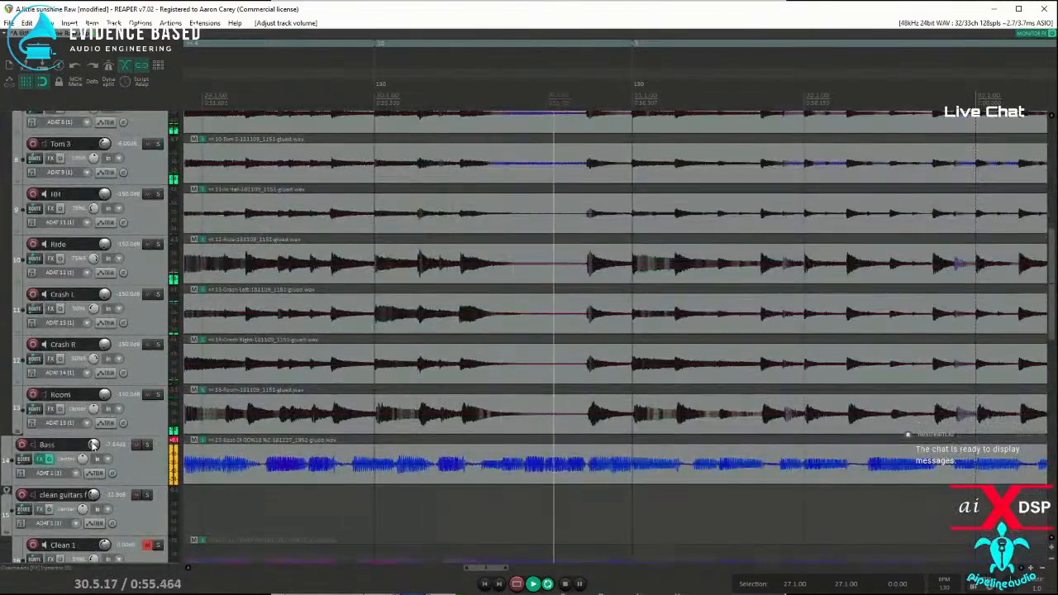
scroll(93, 444, "down", 5)
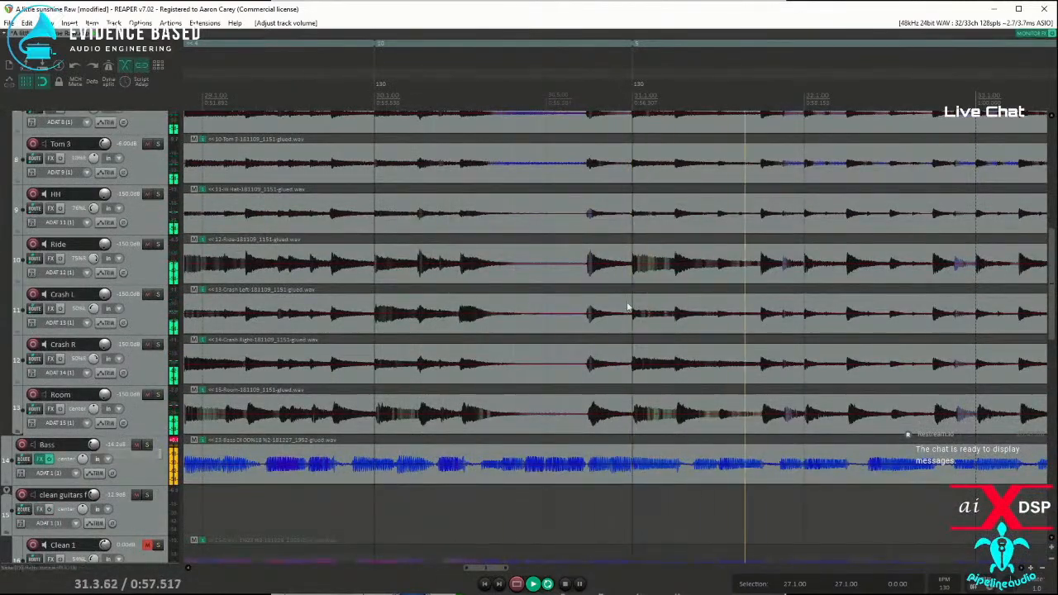
Step: Select the song region from 22.1.00 to 30.1.00 and continue playback from its start
scroll(615, 307, "down", 3)
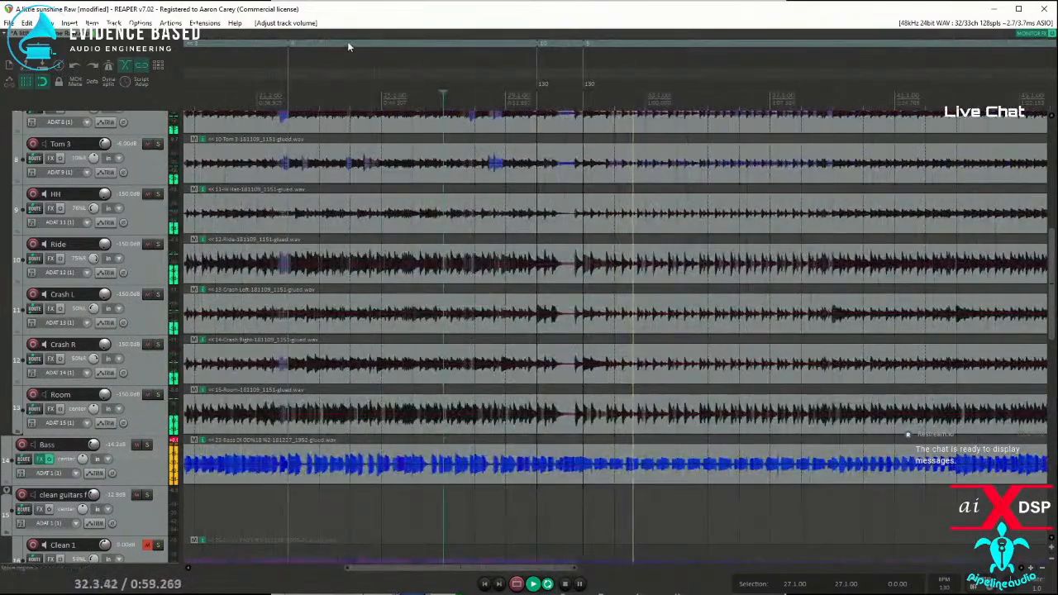
scroll(327, 42, "down", 5)
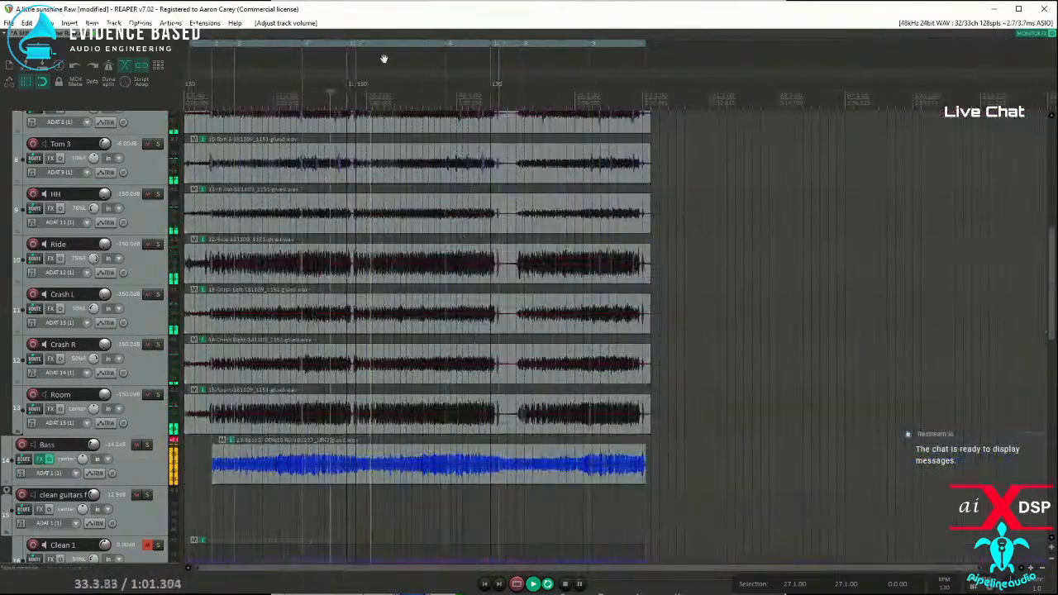
left_click(320, 43)
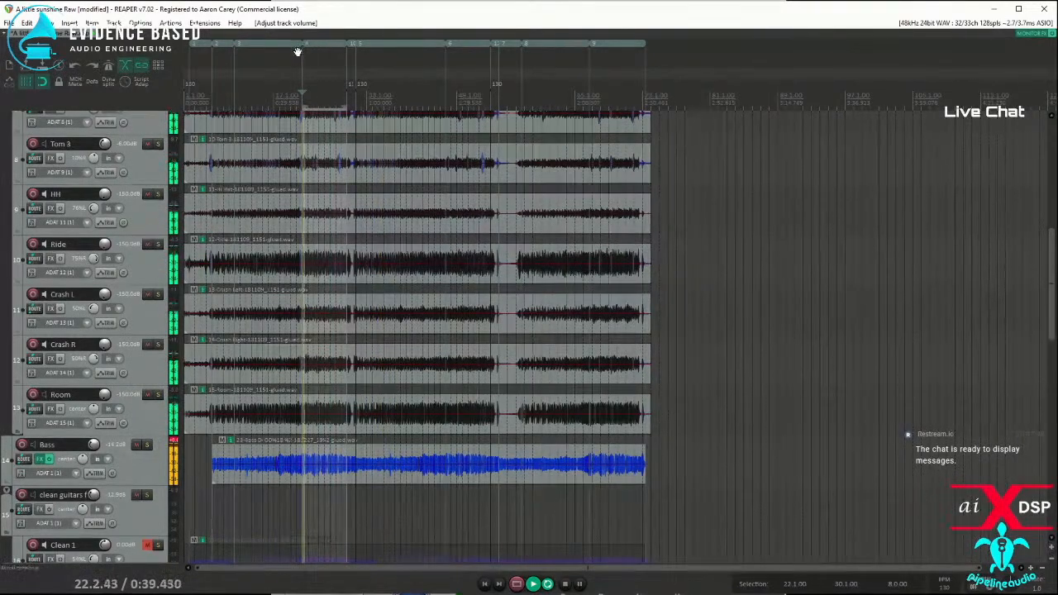
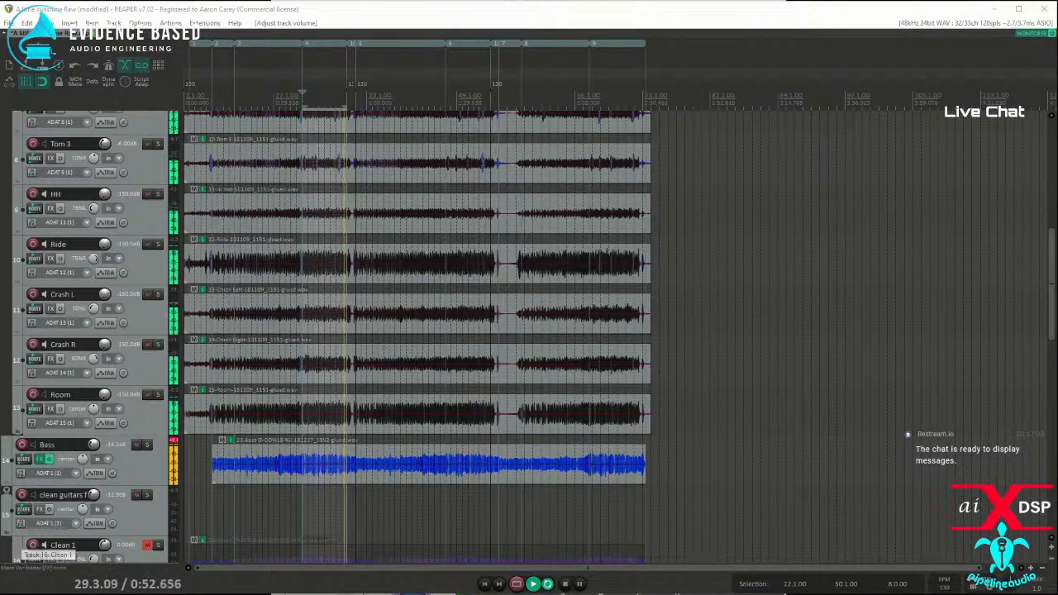
Step: Show the Master Track's FX chain, enable SSLComp Stereo, and adjust its make-up, attack, release and threshold while the song plays
left_click_drag(2, 169, 400, 130)
left_click(274, 162)
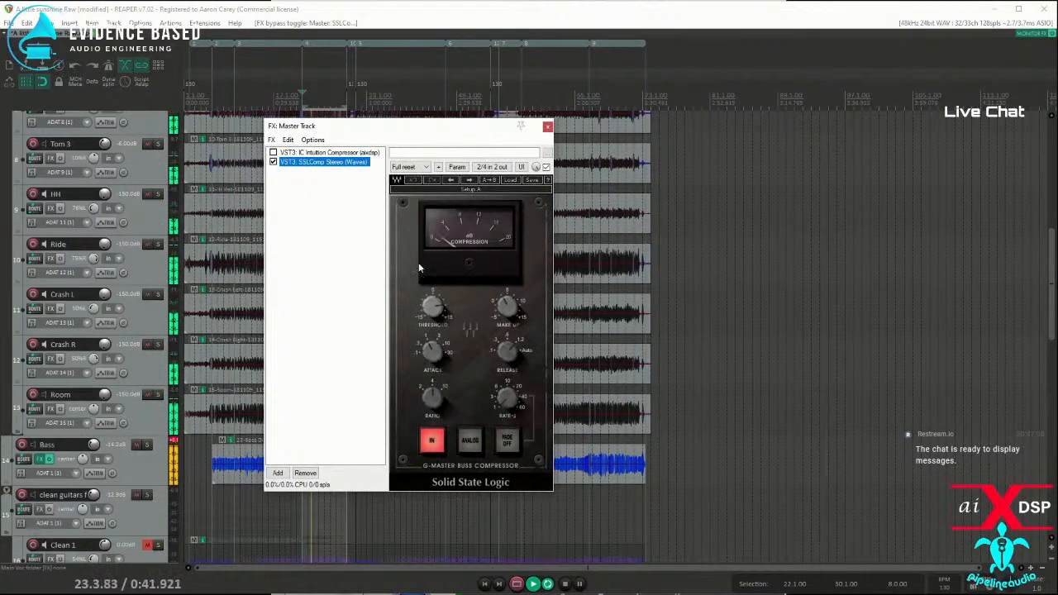
mouse_move(510, 309)
left_mouse_down()
mouse_move(510, 299)
mouse_move(510, 309)
left_mouse_up()
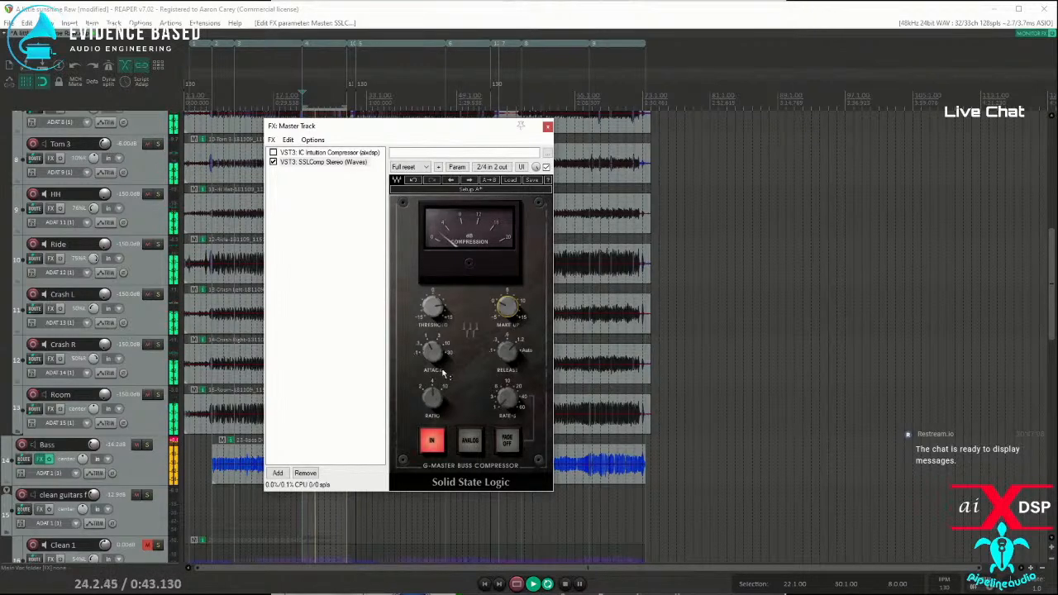
mouse_move(433, 349)
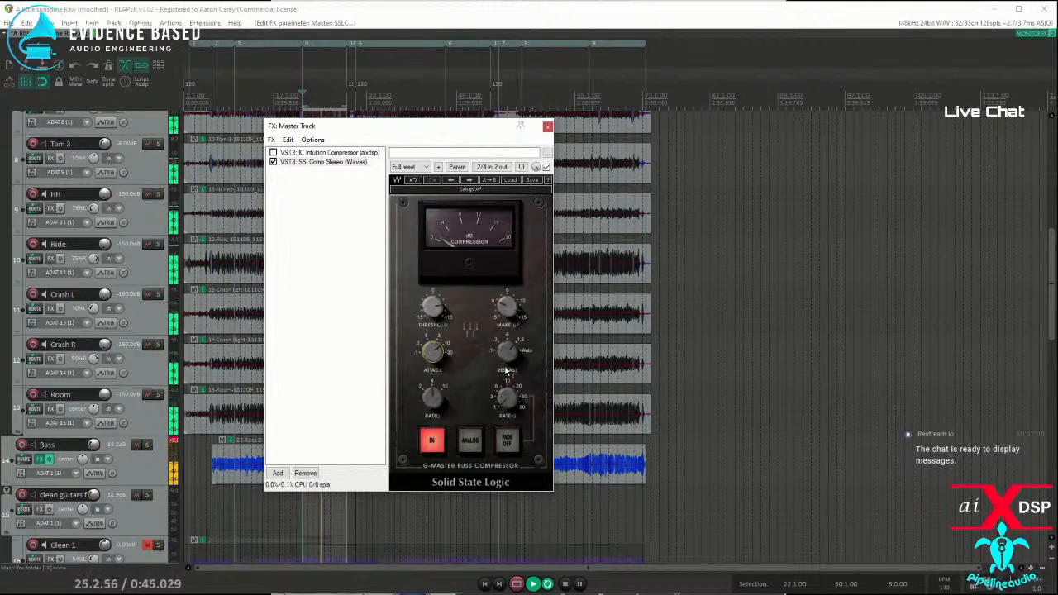
mouse_move(511, 351)
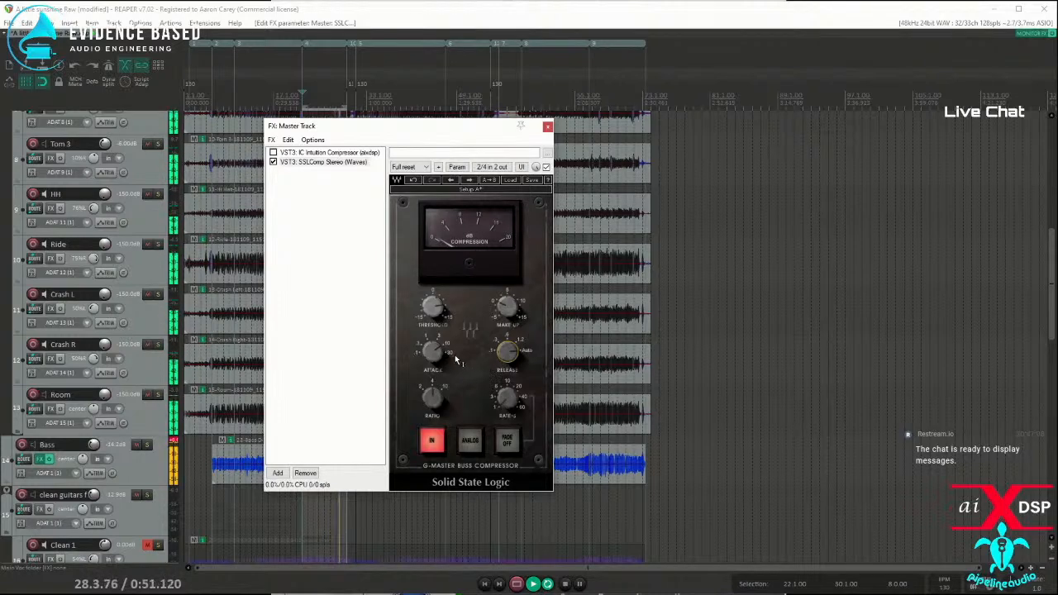
mouse_move(434, 309)
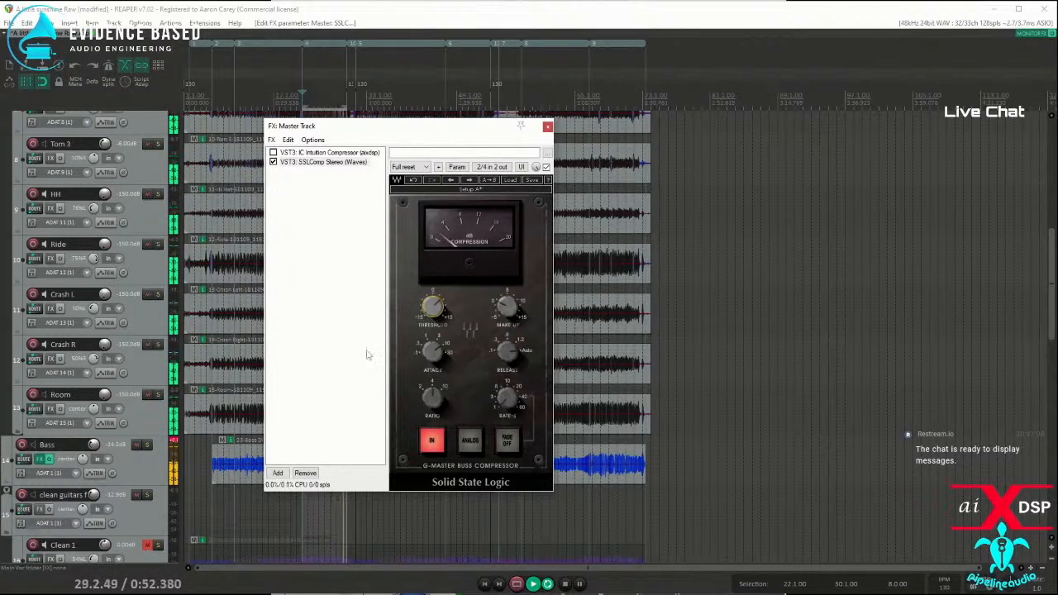
Step: Stop playback, bypass SSLComp Stereo on the Master Track, and enable and display IC Intuition Compressor instead
key("space")
left_click(272, 162)
left_click(272, 153)
left_click(300, 153)
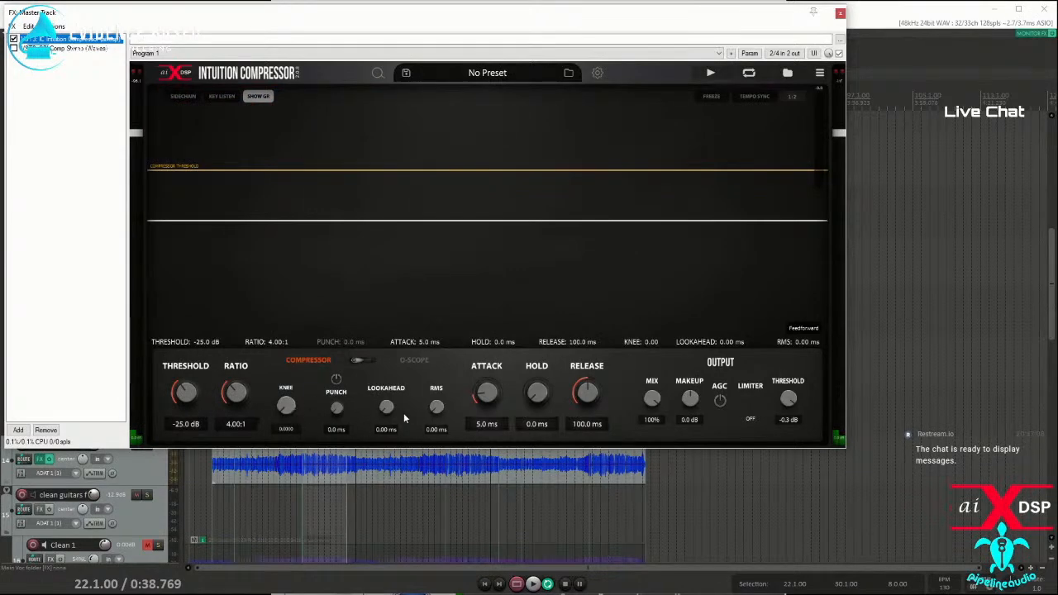
Step: Set IC Intuition Compressor's attack to 10 ms and switch its compression mode from Feedforward to Bus
left_click(493, 428)
type("2")
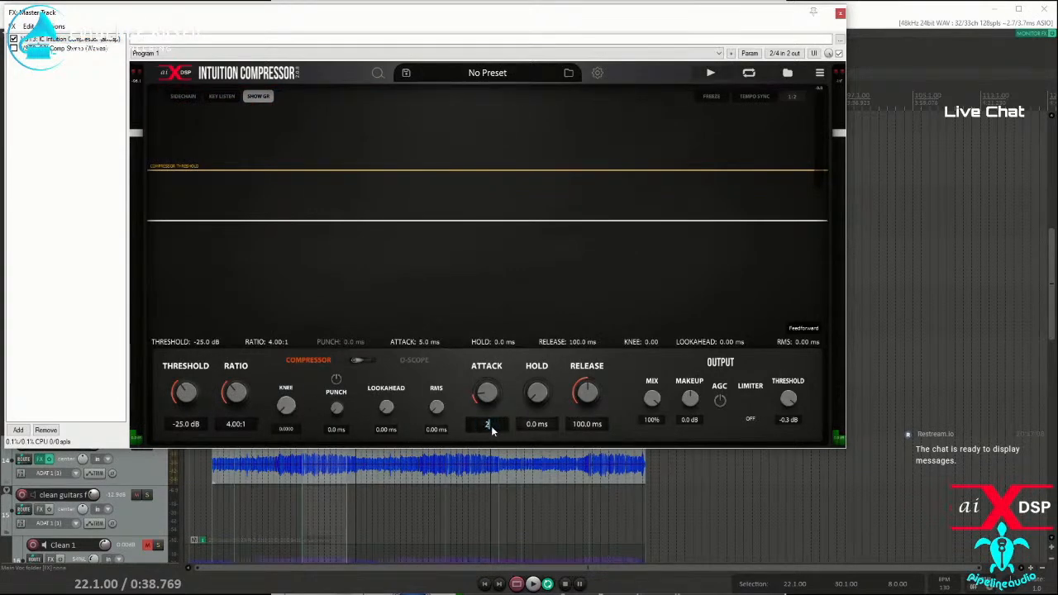
type("0")
key("Return")
left_click(803, 329)
left_click(802, 366)
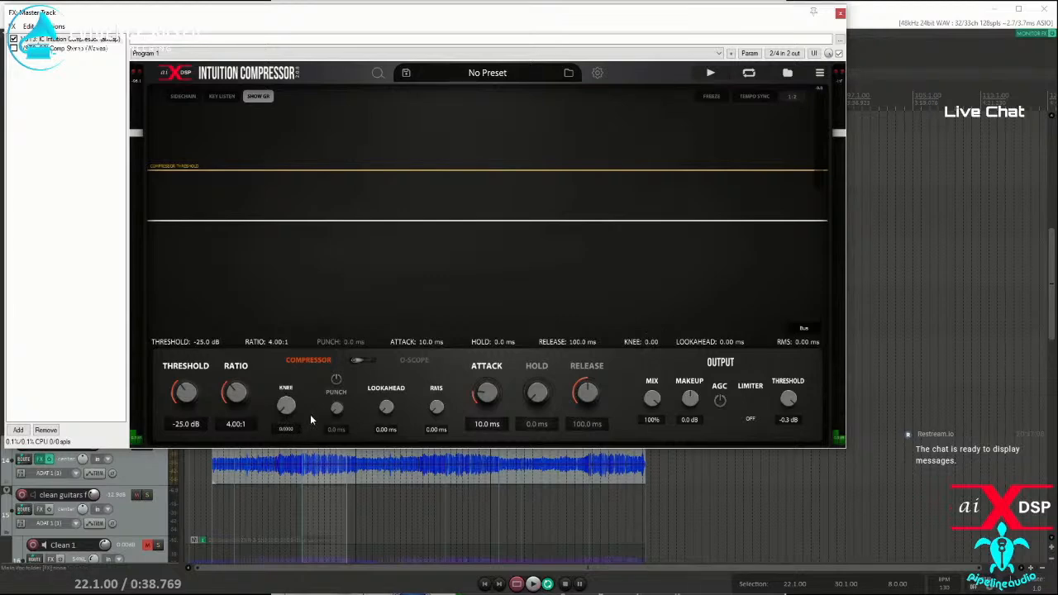
Step: Play the song region through IC Intuition Compressor and raise its threshold to -20 dB
left_click_drag(197, 19, 245, 109)
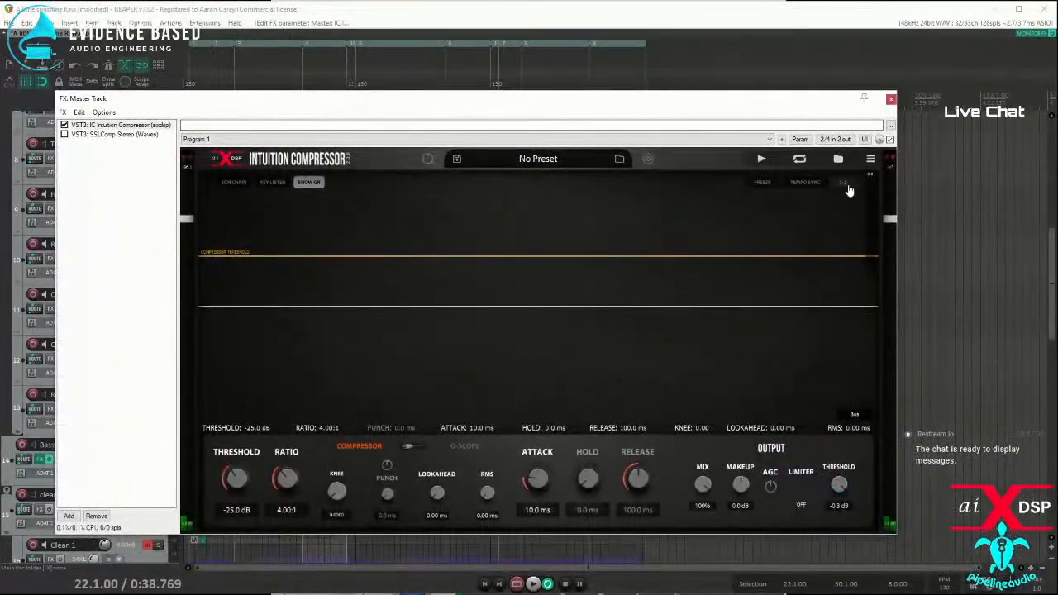
key("space")
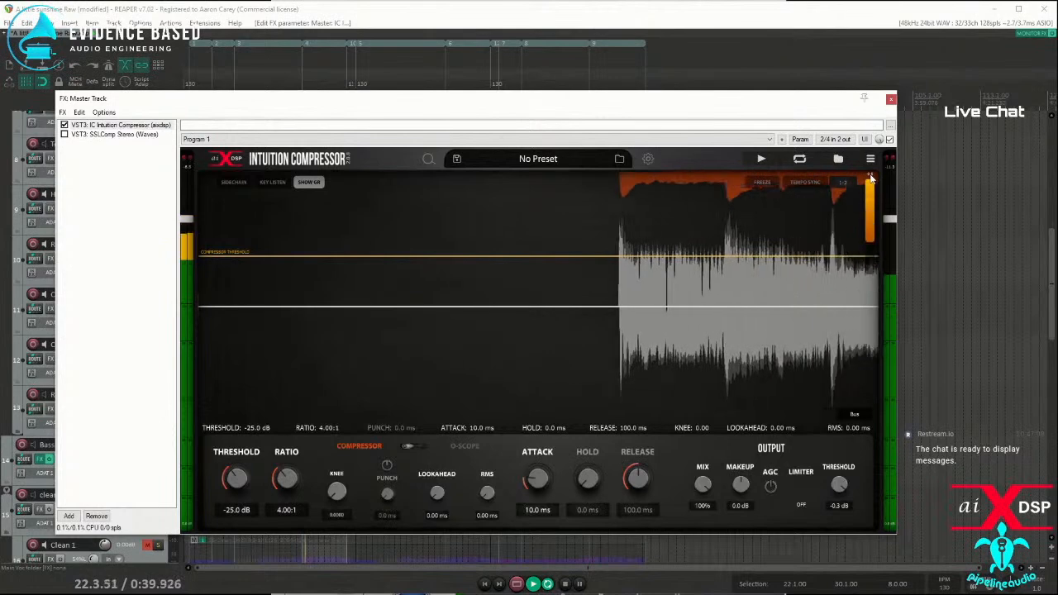
left_click_drag(241, 486, 241, 472)
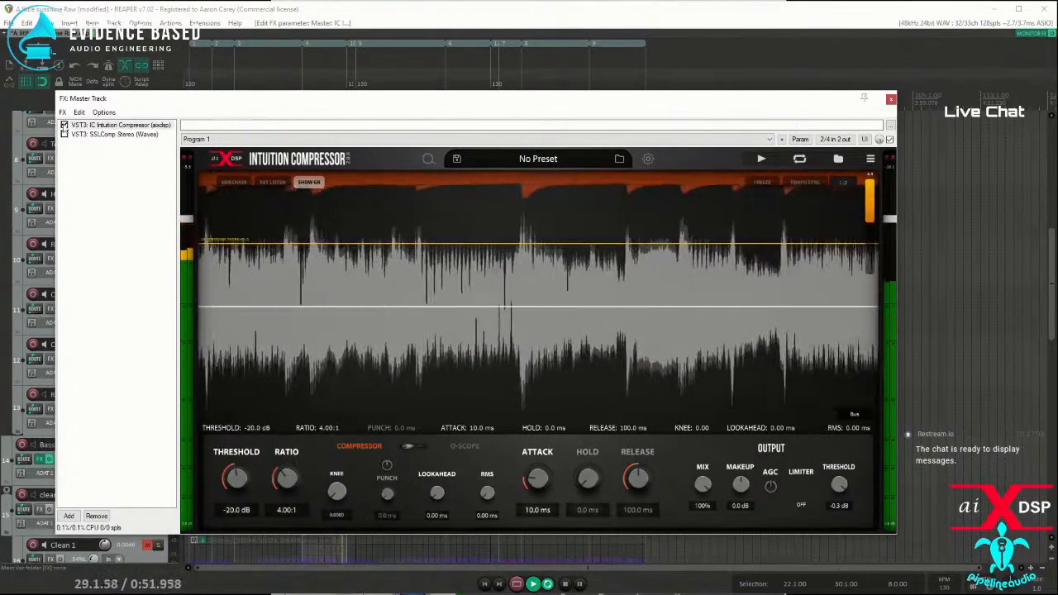
Step: Compare the playing mix through IC Intuition Compressor and SSLComp Stereo by toggling their bypass states, and stop playback
left_click(64, 126)
left_click(64, 134)
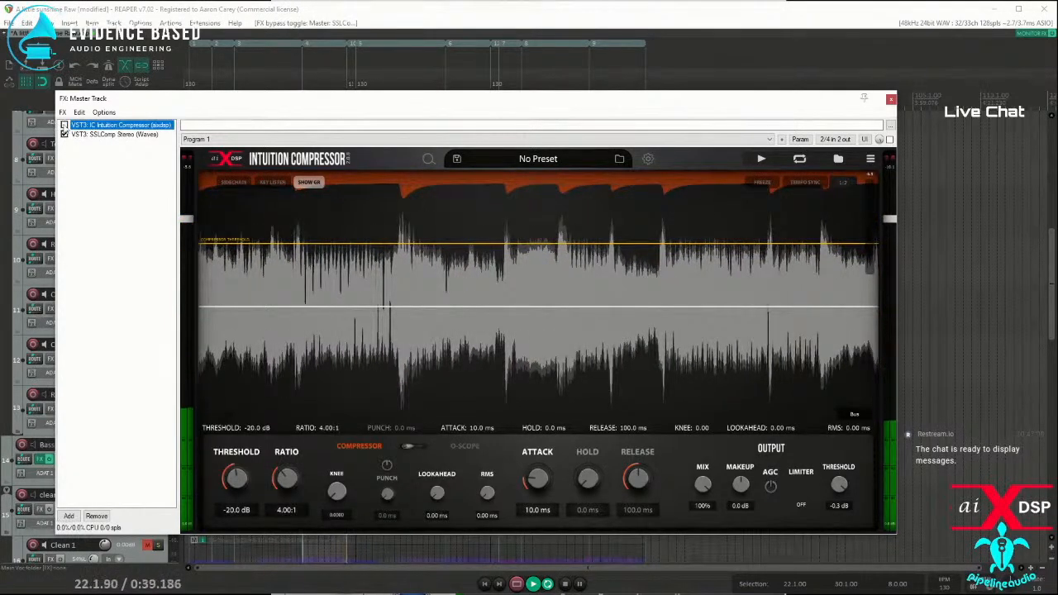
left_click(65, 134)
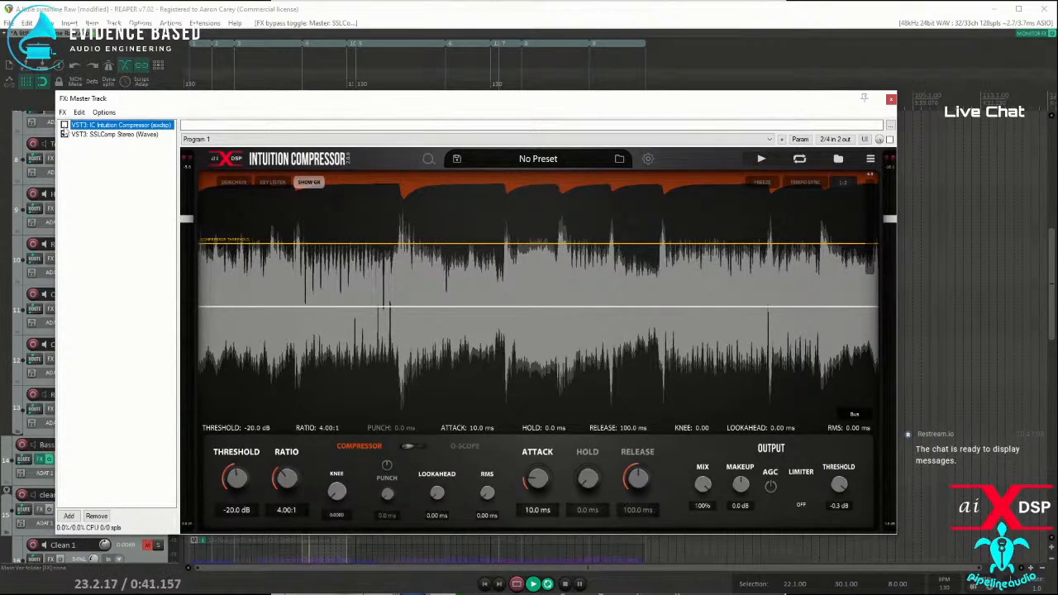
left_click(65, 134)
left_click(64, 125)
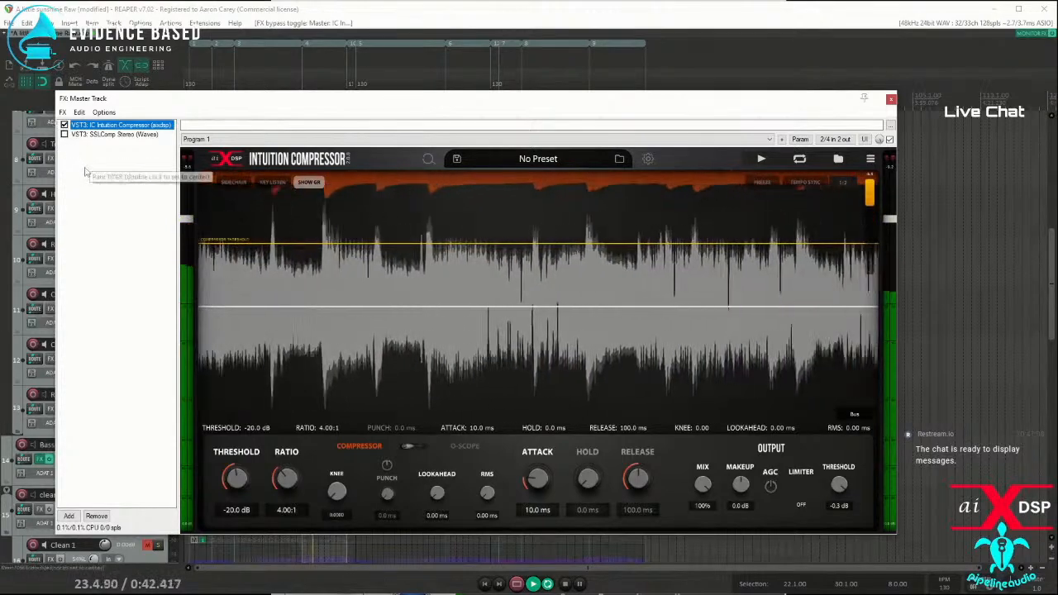
key("space")
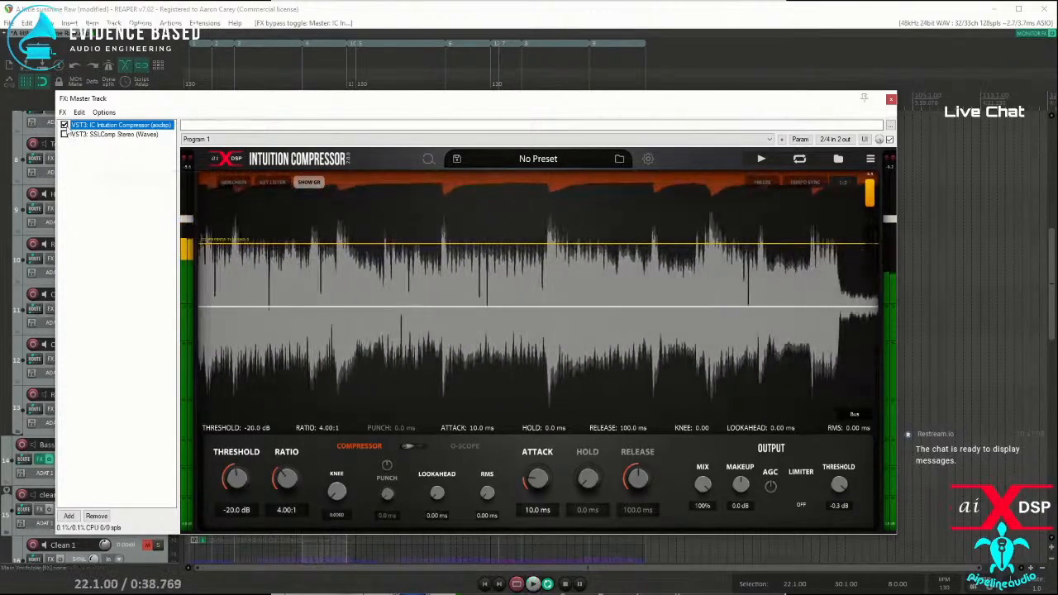
Step: Insert a new track and move it above the Drums Folder at the start of the track list
left_click_drag(99, 98, 290, 178)
scroll(110, 261, "up", 5)
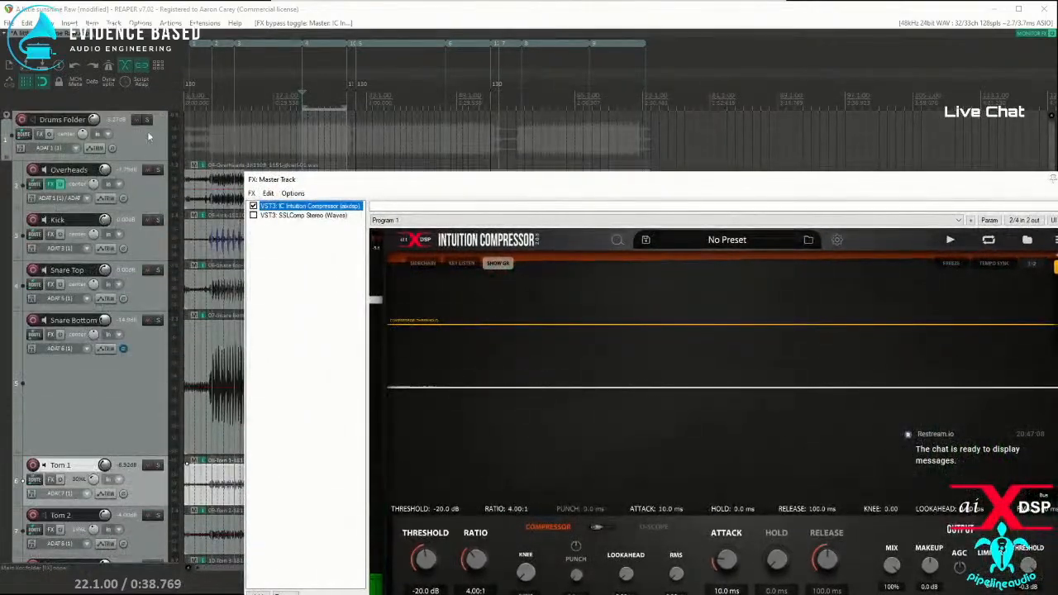
left_click(140, 138)
right_click(141, 139)
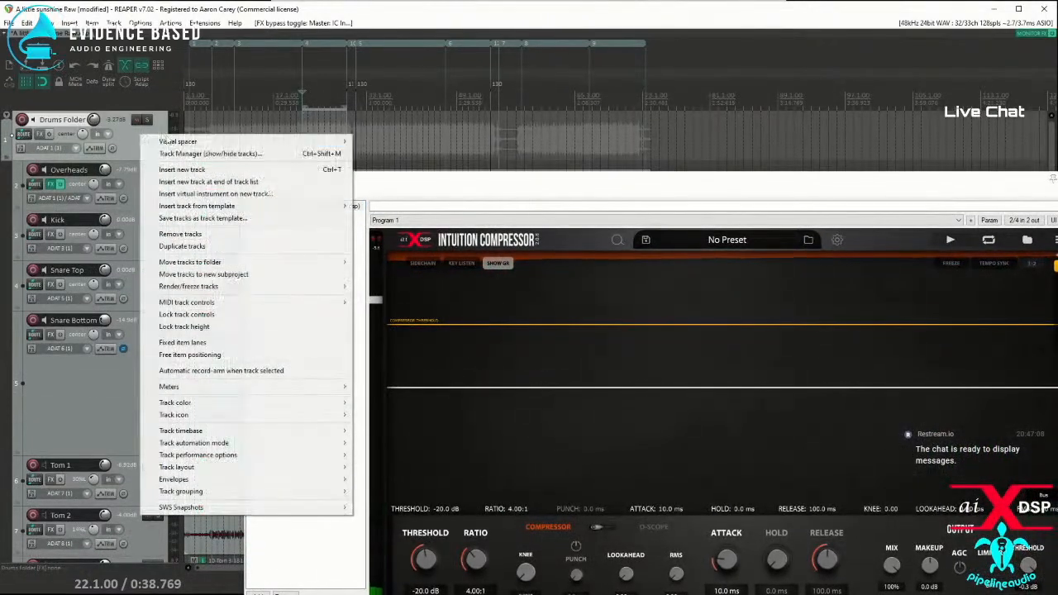
left_click(182, 169)
left_click_drag(130, 160, 68, 131)
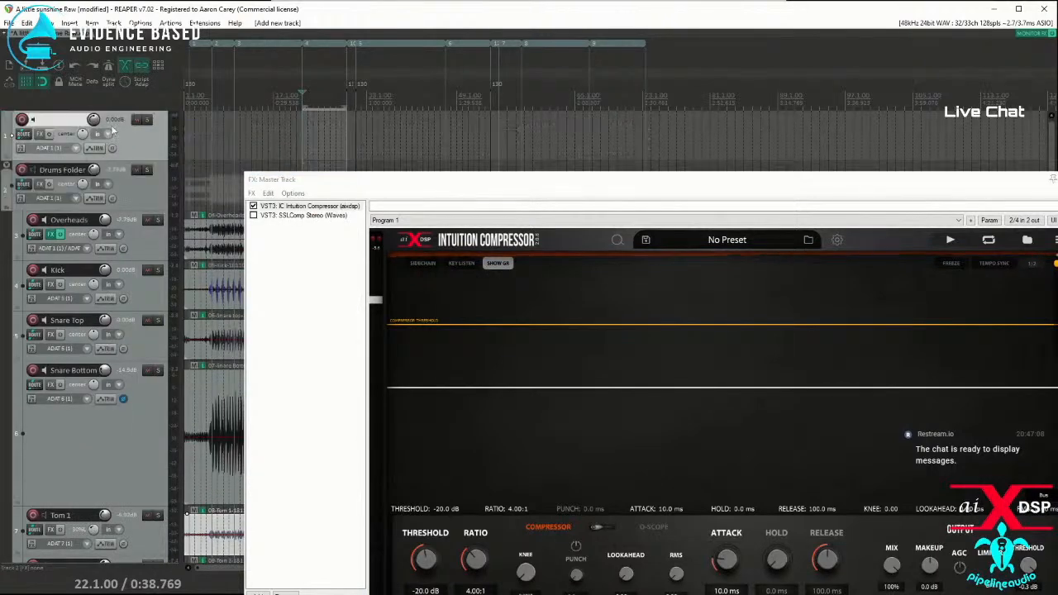
Step: Add the mda TestTone plug-in to the new track, set its mode to SINE, and move its FX window clear
left_click(40, 134)
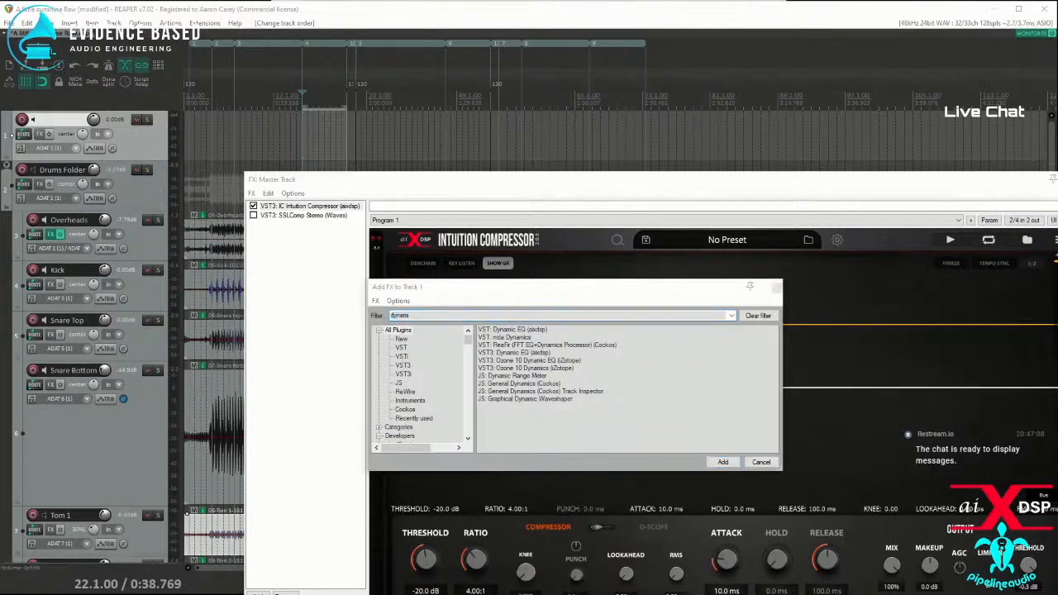
left_click_drag(419, 314, 267, 312)
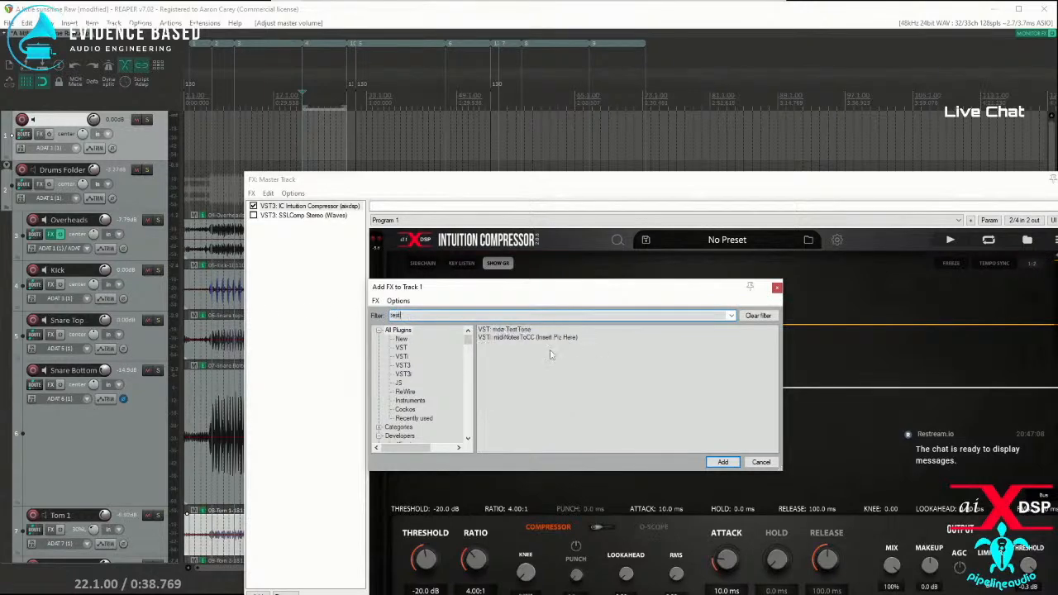
double_click(505, 329)
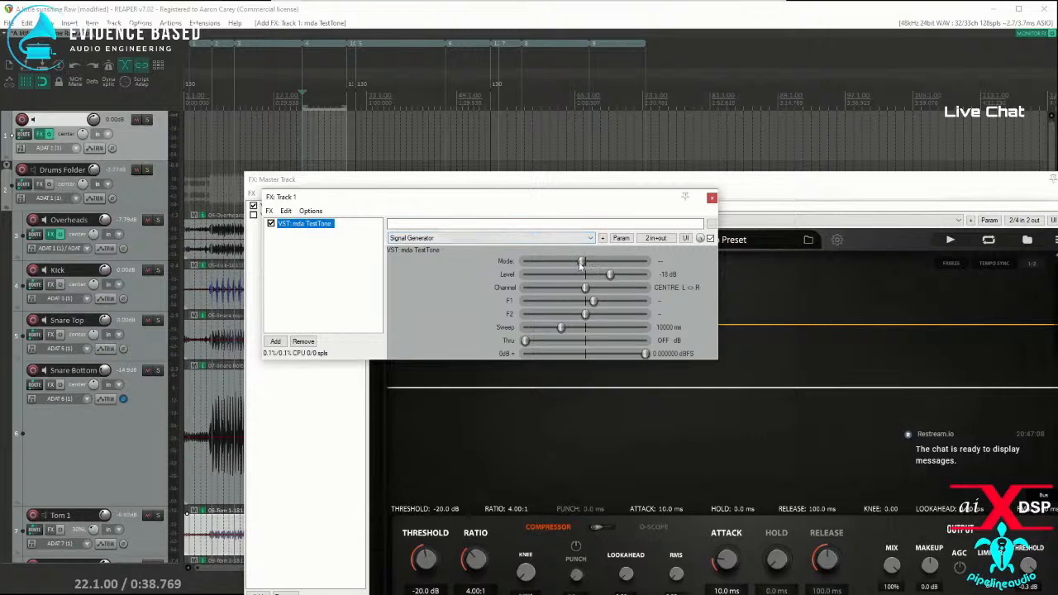
left_click_drag(582, 263, 602, 261)
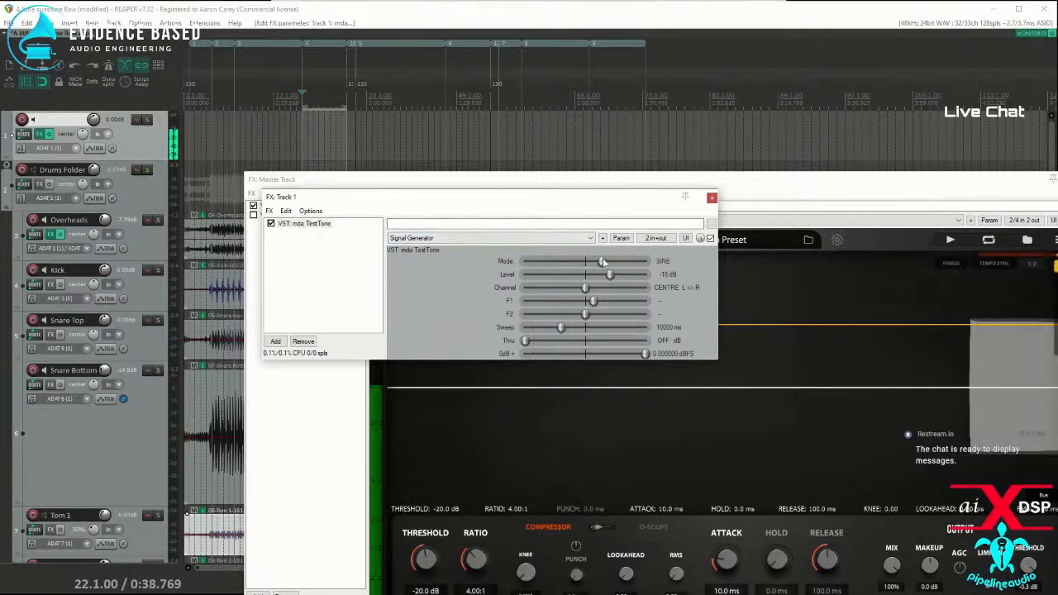
left_click_drag(322, 197, 387, 57)
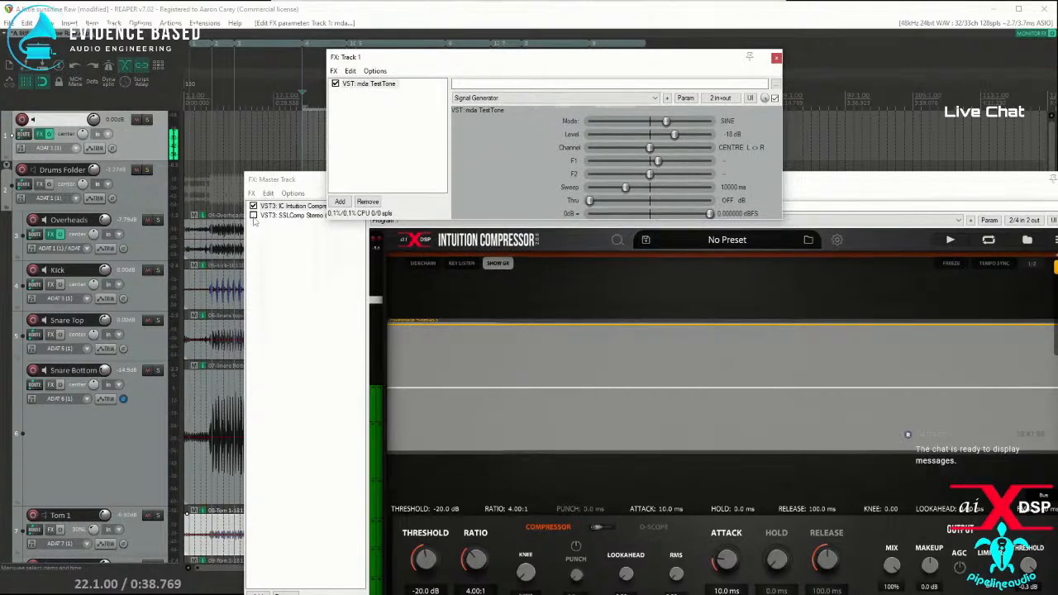
Step: Feed the test tone through SSLComp Stereo instead of IC Intuition Compressor and raise the tone's level to -12 dB
left_click(253, 214)
left_click(253, 206)
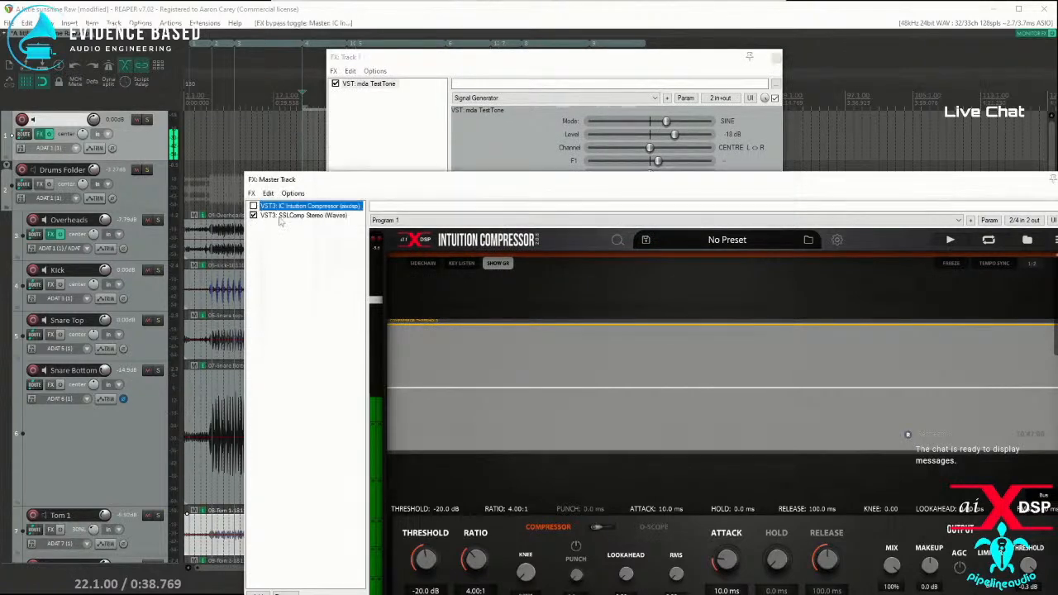
left_click(298, 215)
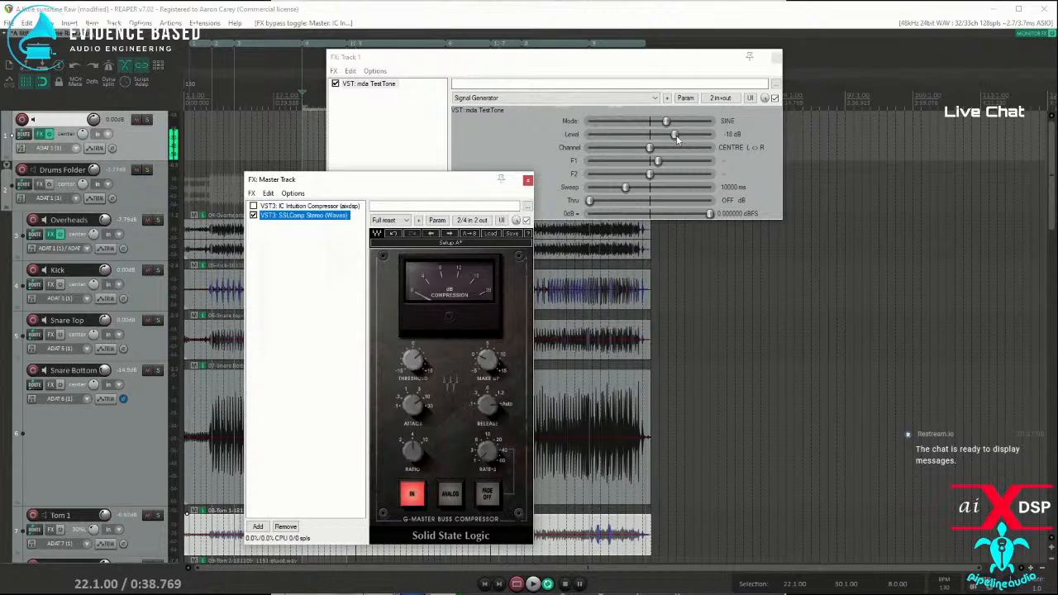
left_click_drag(676, 137, 690, 142)
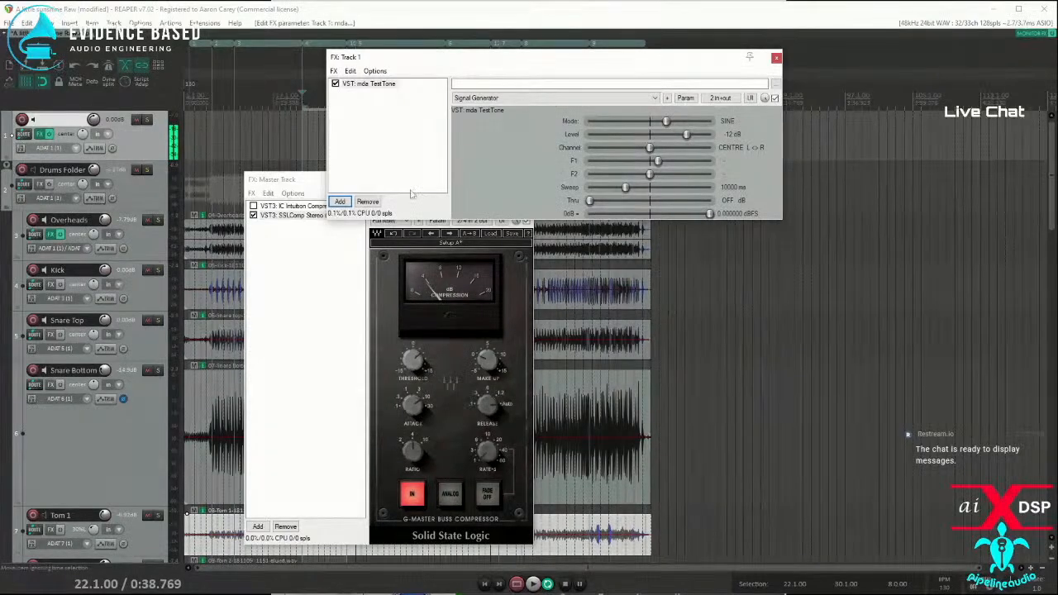
Step: Switch the Master Track back to IC Intuition Compressor and set its threshold to -18 dB against the test tone
left_click(253, 216)
left_click(254, 207)
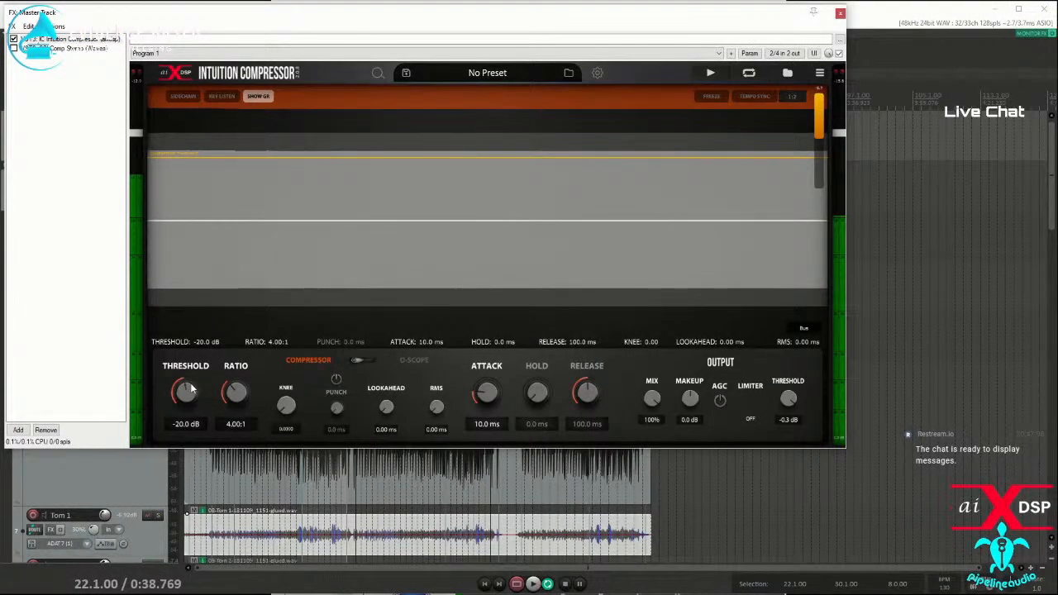
left_click_drag(185, 386, 186, 382)
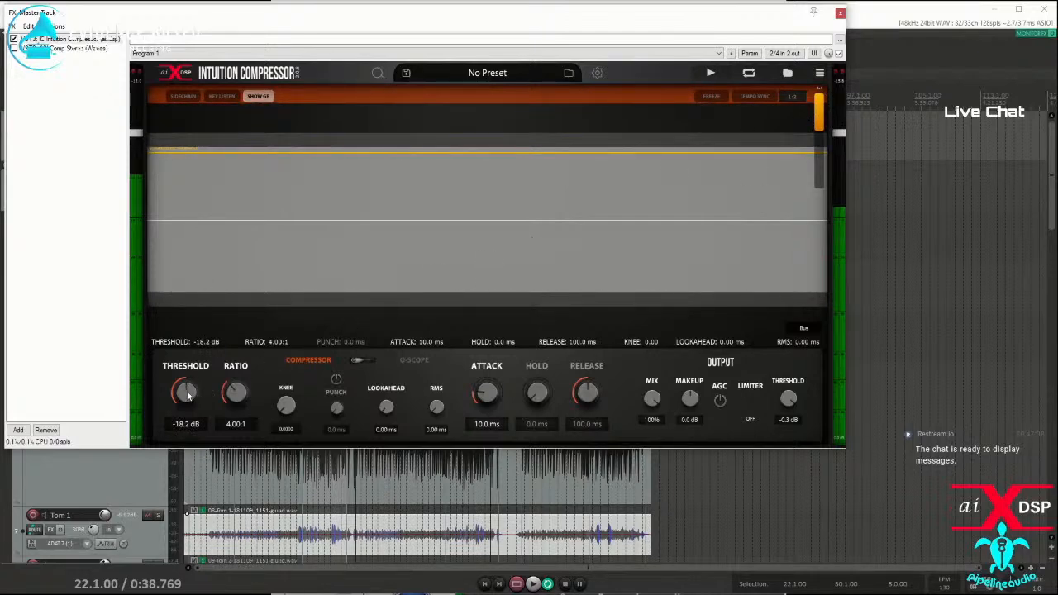
scroll(187, 391, "up", 3)
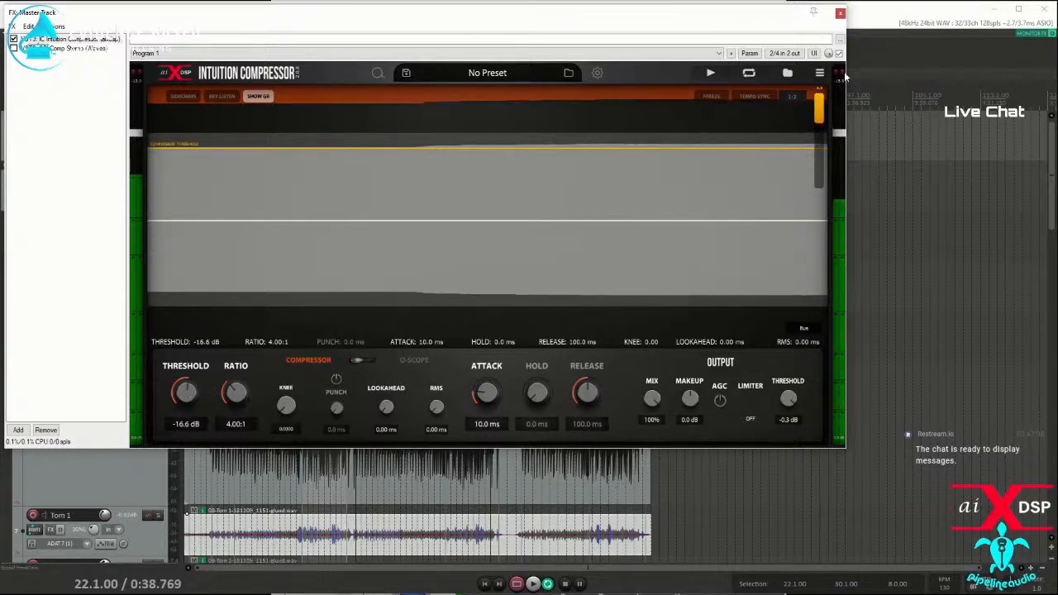
double_click(184, 426)
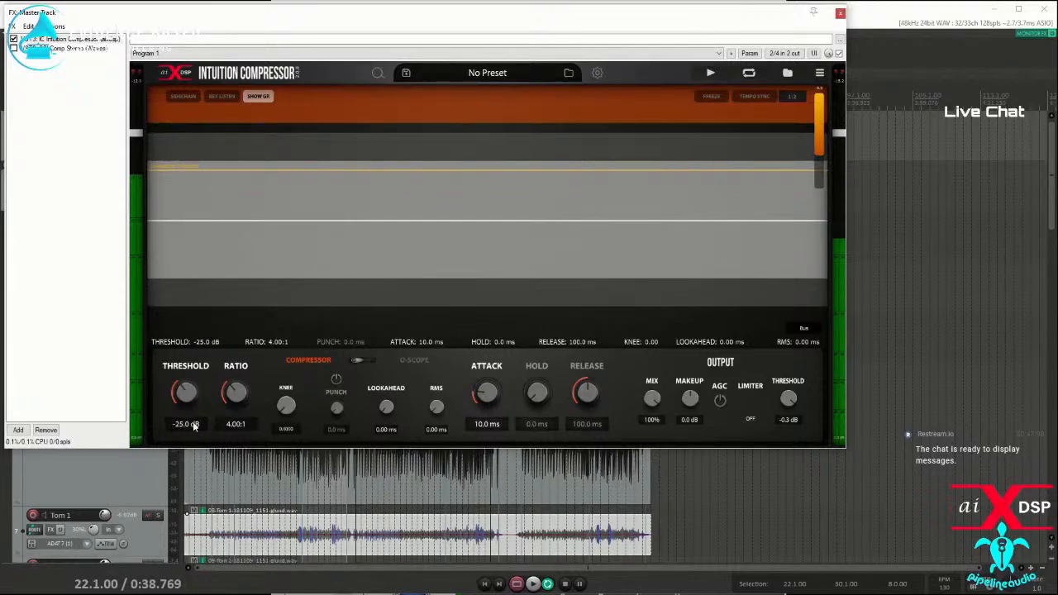
left_click_drag(192, 424, 189, 381)
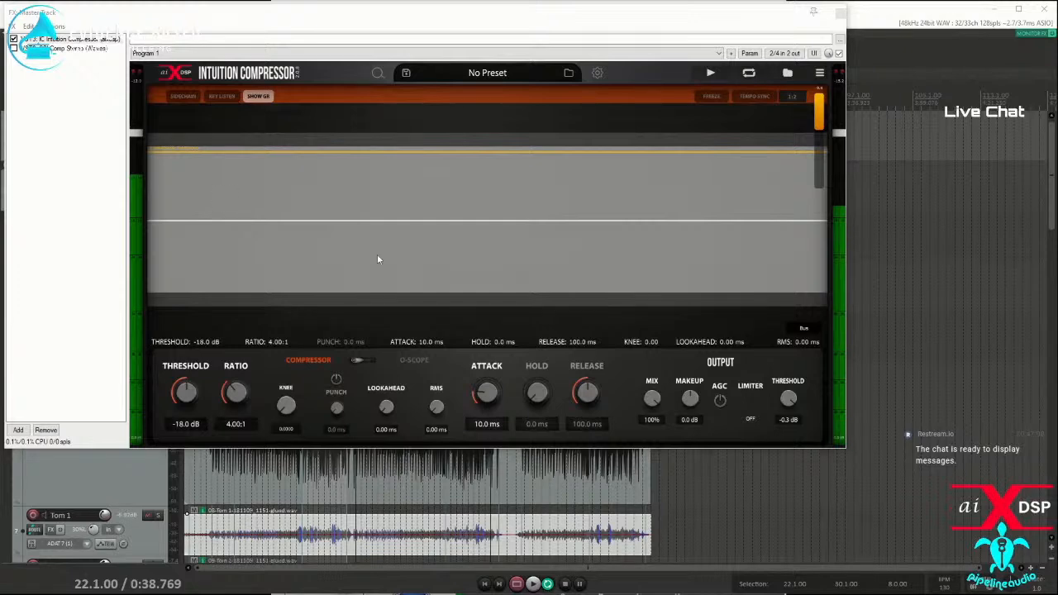
left_click(820, 93)
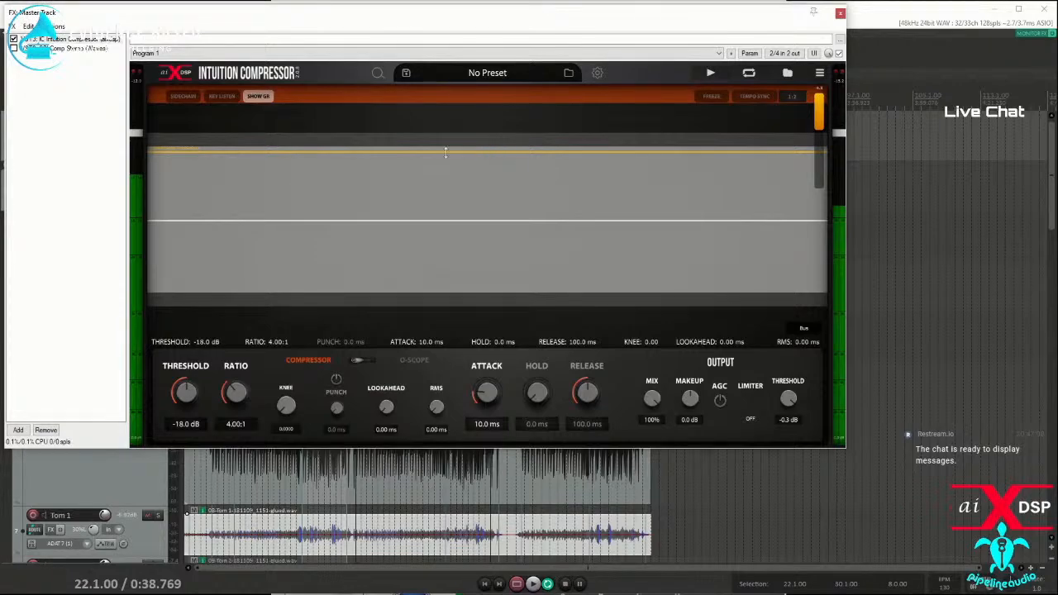
Step: Move the Master Track FX window aside, mute the test-tone track, and play the full mix from 22.1.00
left_click_drag(207, 28, 542, 182)
left_click(136, 120)
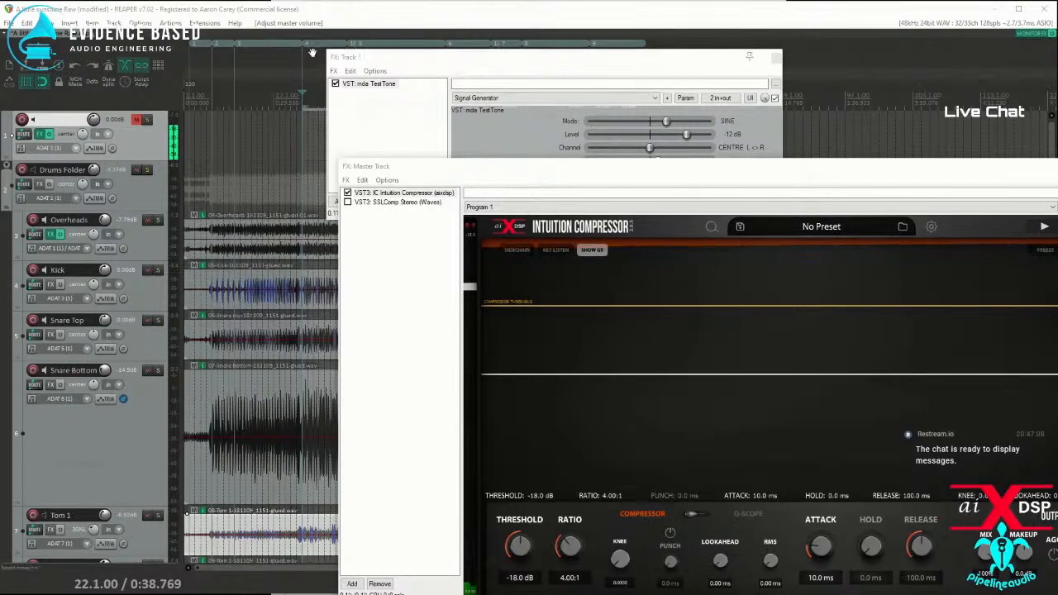
key("space")
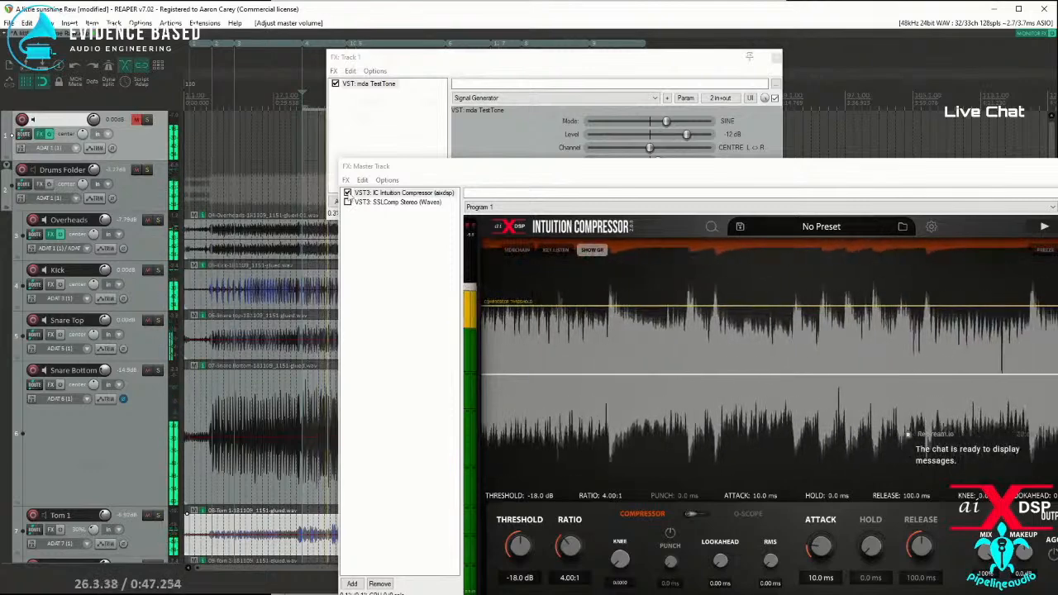
Step: Bypass and re-enable IC Intuition Compressor on the Master Track during playback for comparison, and stop the song
left_click(347, 193)
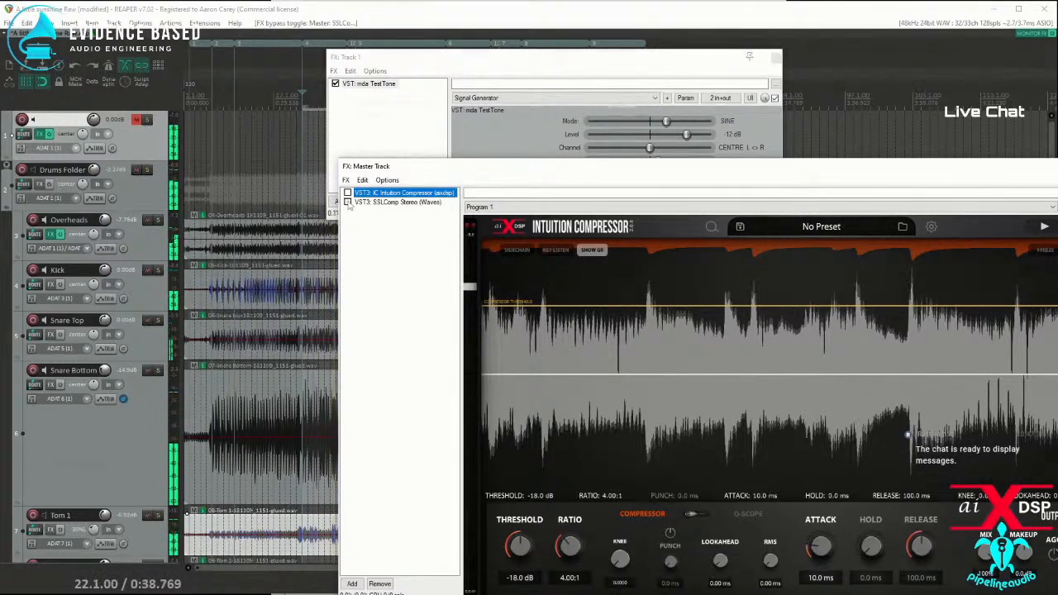
left_click(348, 193)
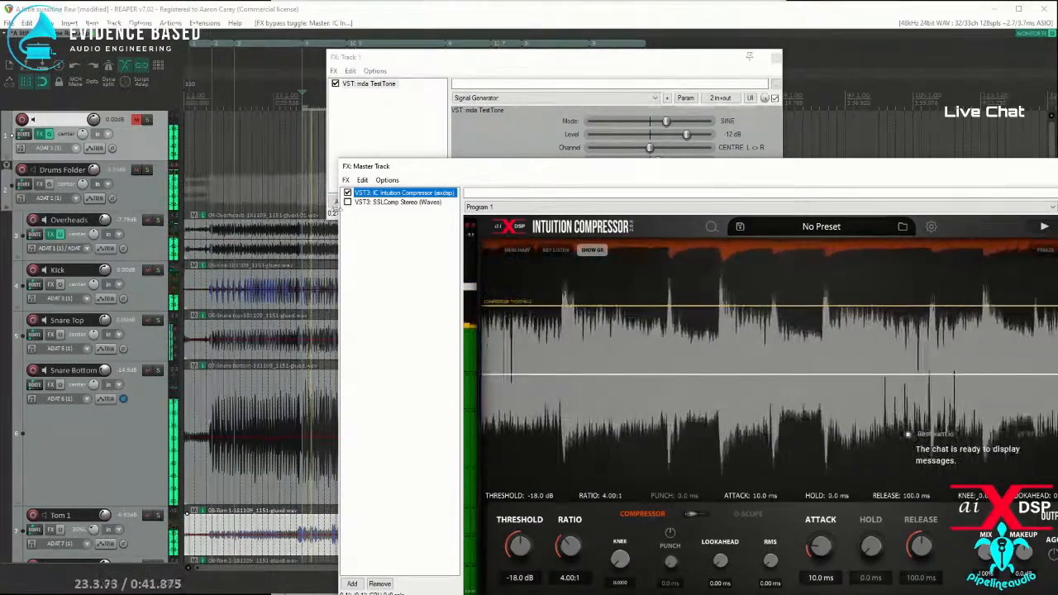
key("space")
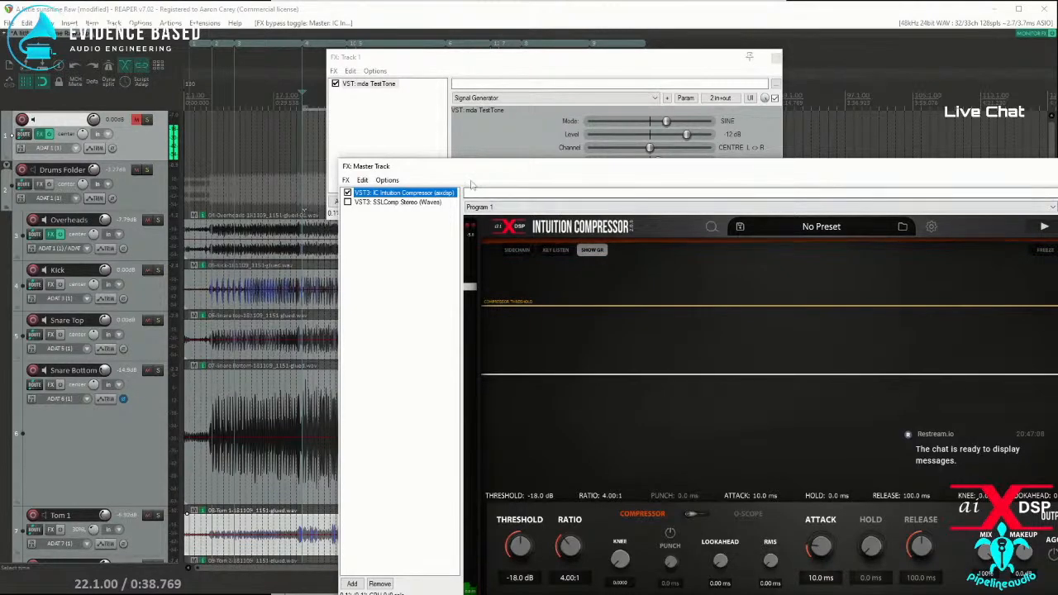
Step: Open the Performance Meter beside the Master Track FX window, examine the CPU load per track during playback, and close it
left_click_drag(526, 167, 384, 143)
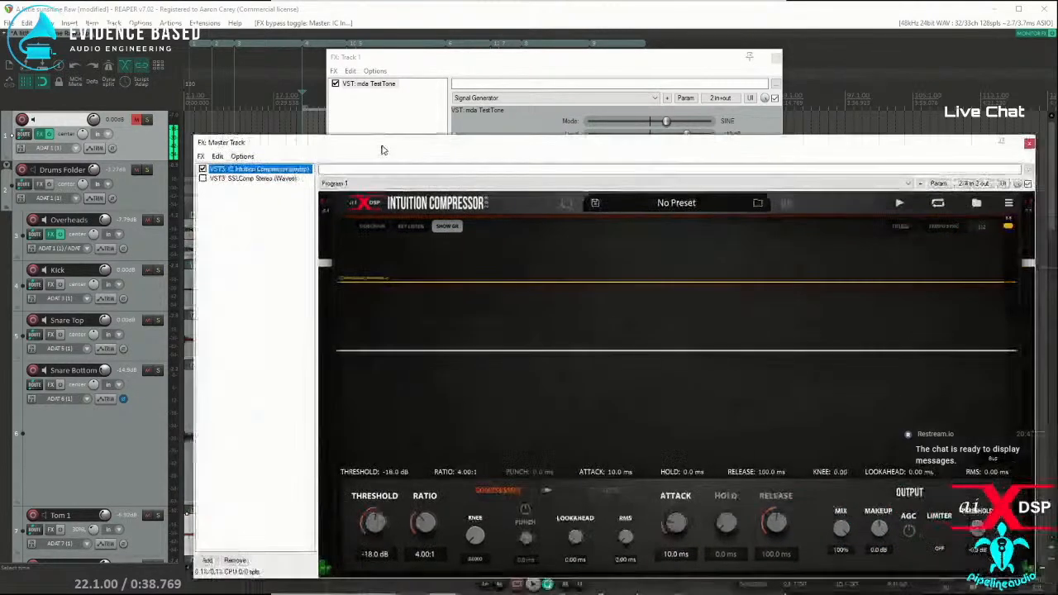
left_click(48, 22)
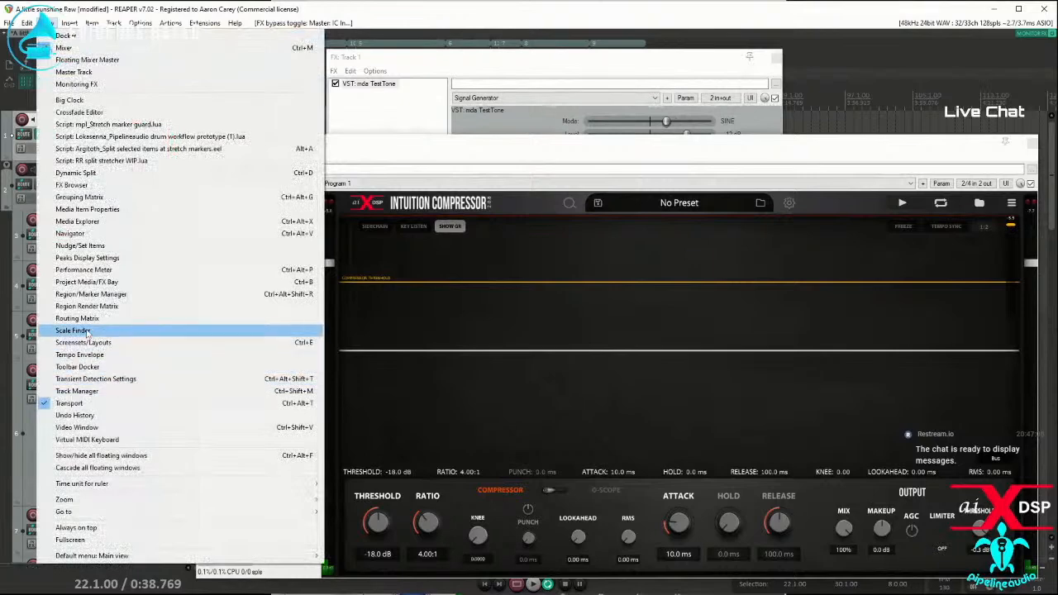
left_click(83, 270)
left_click_drag(495, 110, 155, 109)
mouse_move(465, 147)
left_mouse_down()
mouse_move(475, 133)
mouse_move(449, 110)
mouse_move(486, 108)
mouse_move(483, 140)
mouse_move(510, 145)
mouse_move(450, 145)
left_mouse_up()
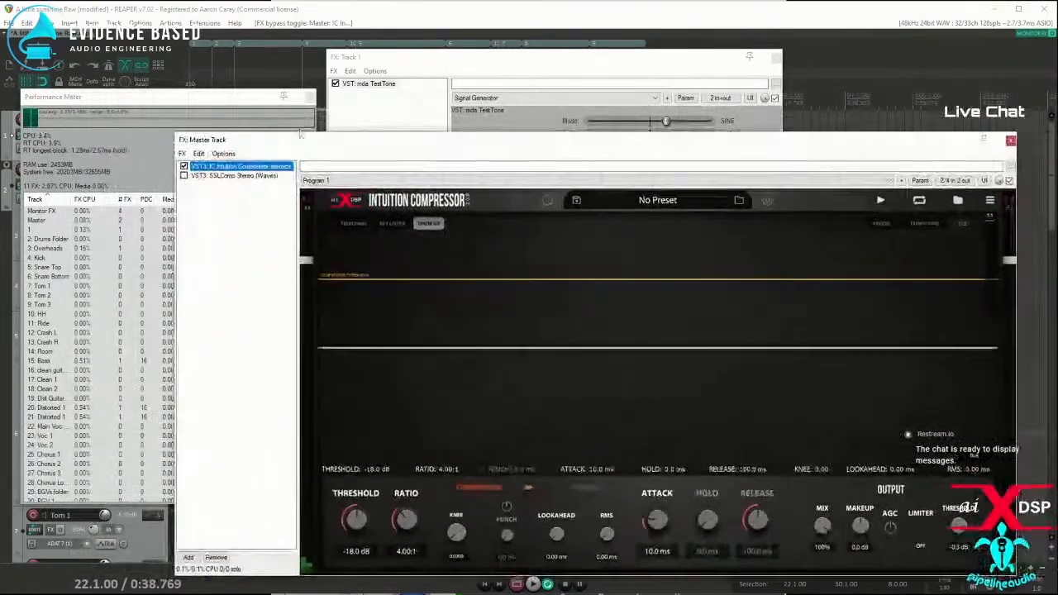
left_click_drag(324, 149, 354, 173)
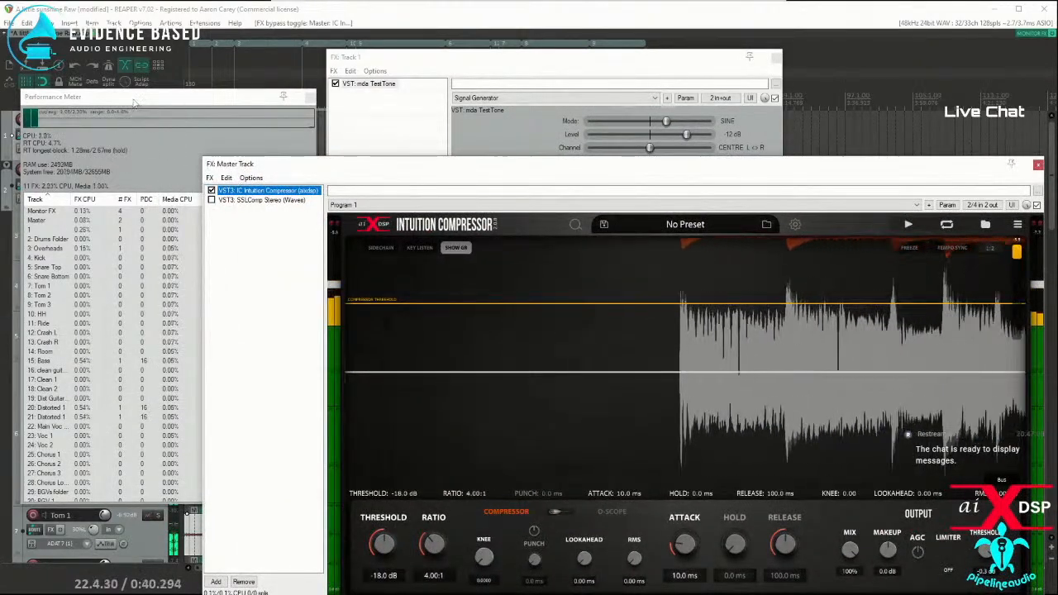
left_click(75, 237)
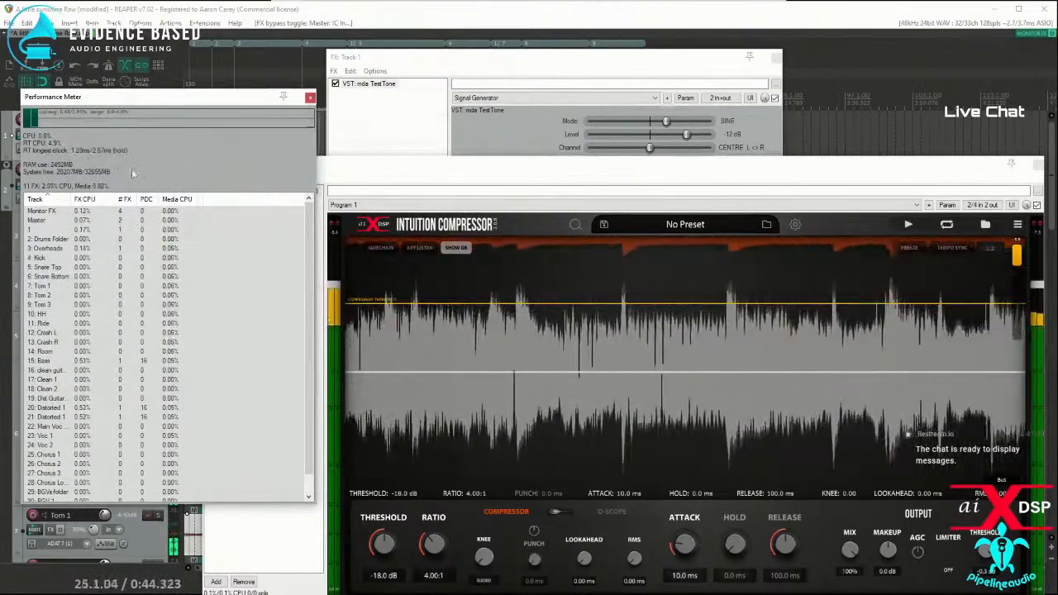
left_click(460, 177)
left_click(310, 98)
key("space")
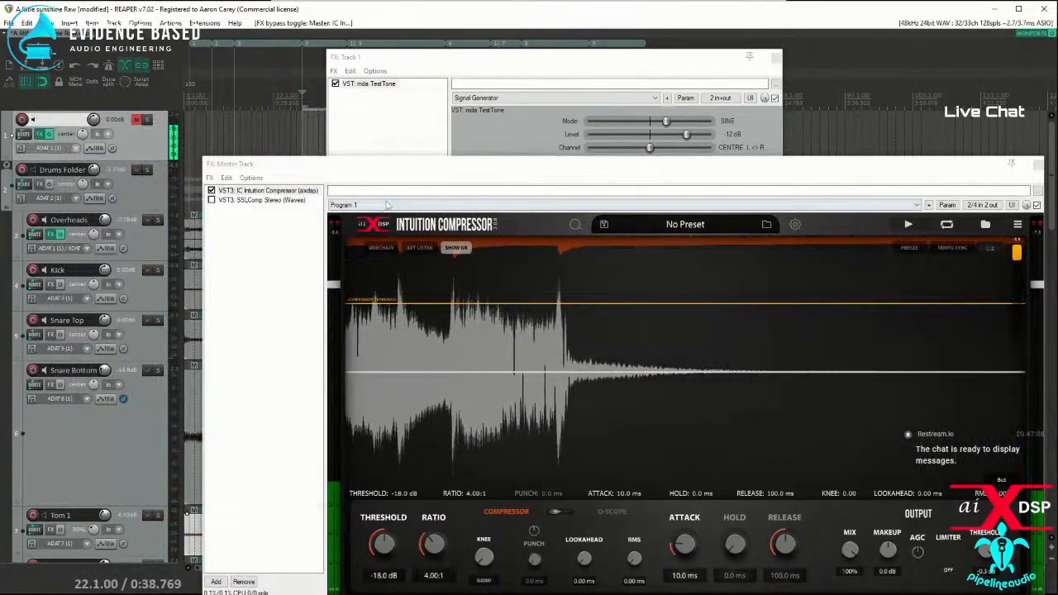
Step: Add IC Intuition Compressor from the newly installed plug-ins to the Drums Folder track and set its attack to 30 ms
left_click_drag(847, 171, 0, 184)
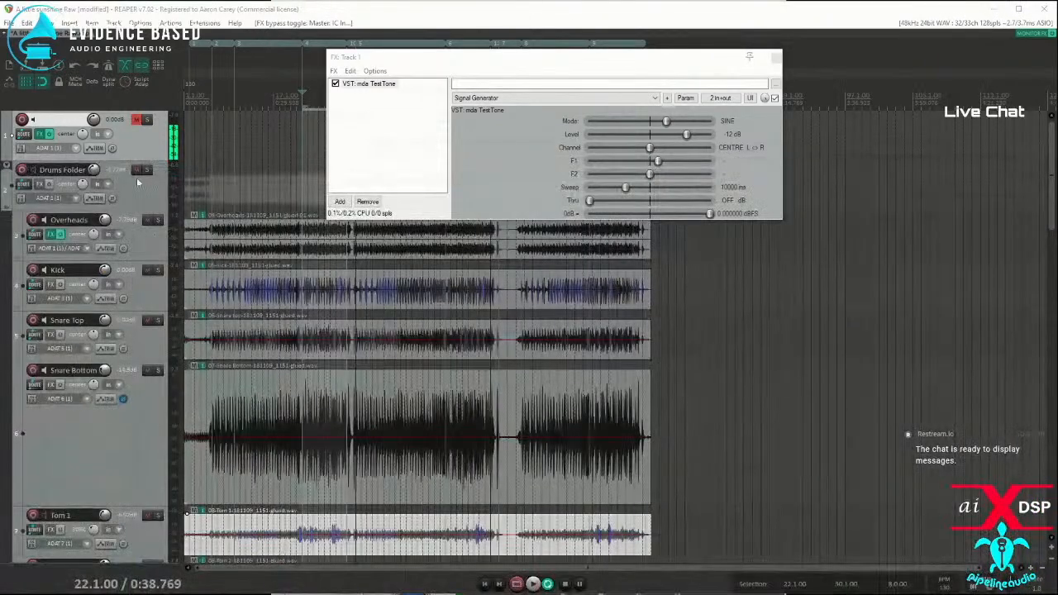
left_click(39, 183)
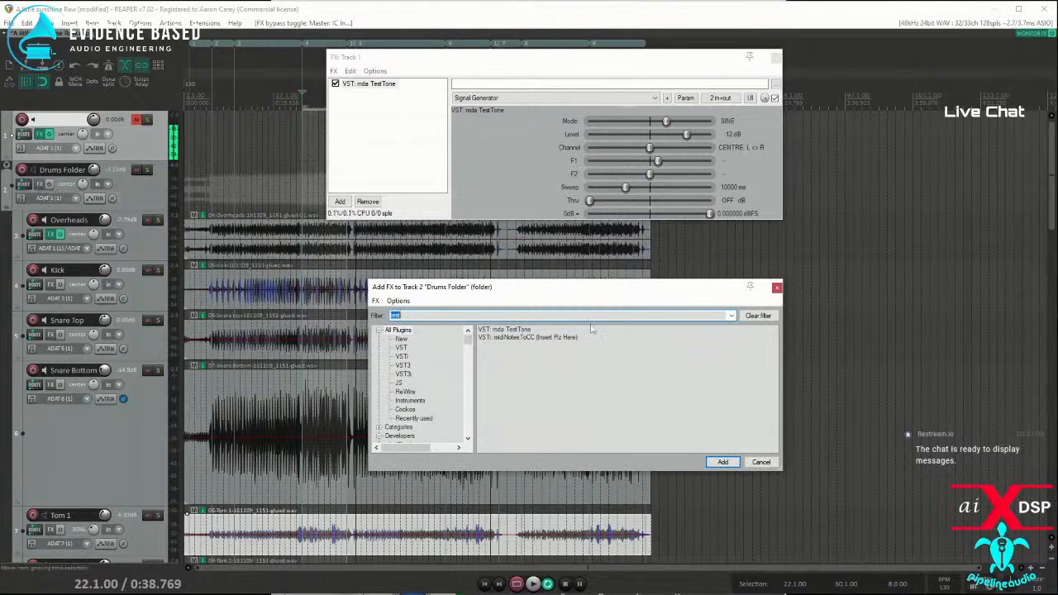
left_click(401, 339)
double_click(512, 329)
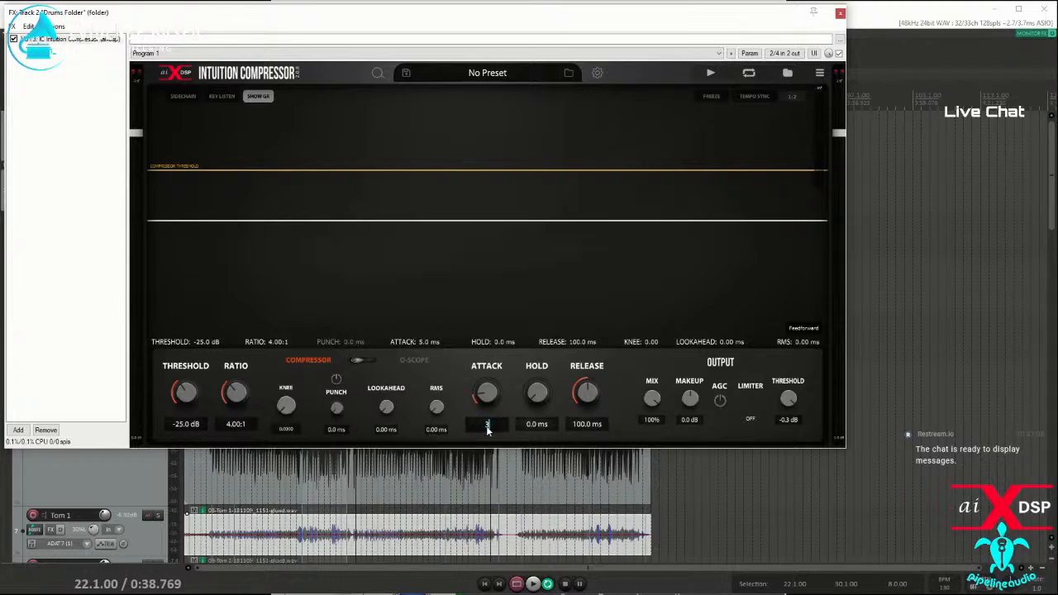
key("Return")
left_click_drag(133, 33, 406, 179)
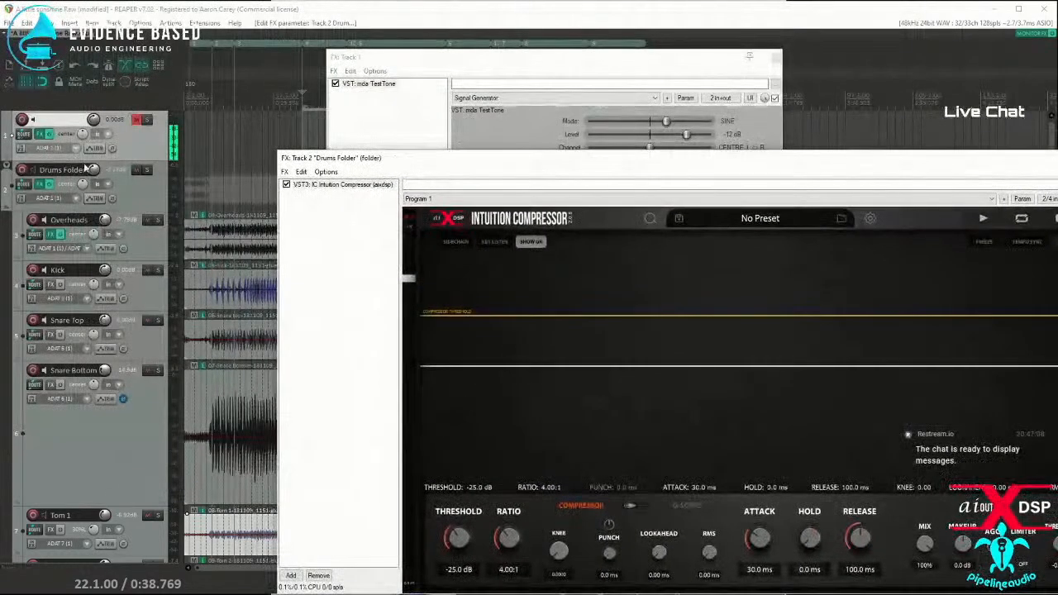
Step: Solo the Drums Folder, play it from 22.1.00, and move its FX window so the whole compressor can be seen
left_click(147, 170)
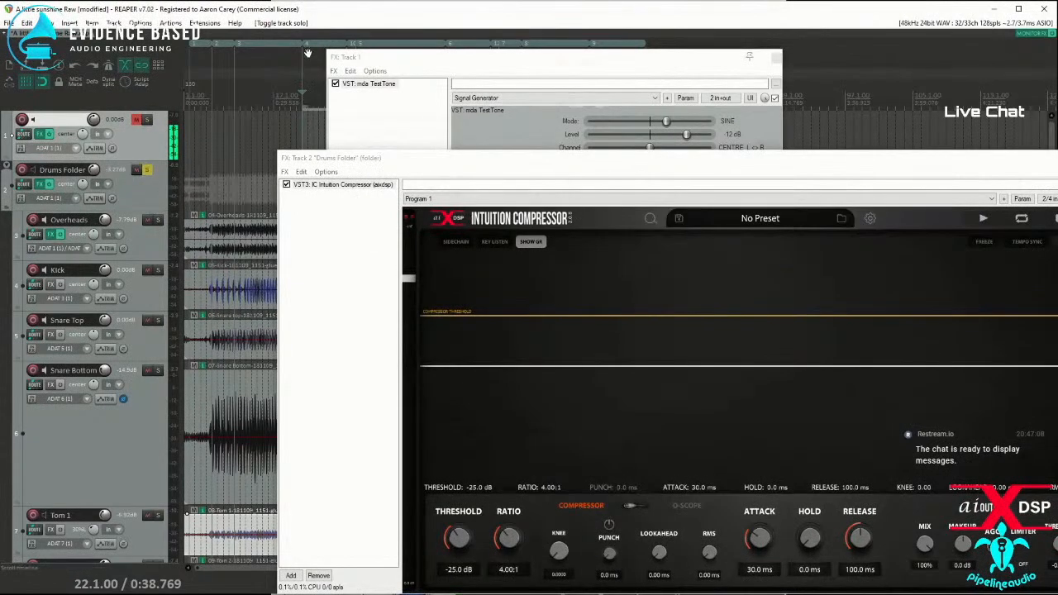
key("space")
left_click_drag(453, 161, 212, 66)
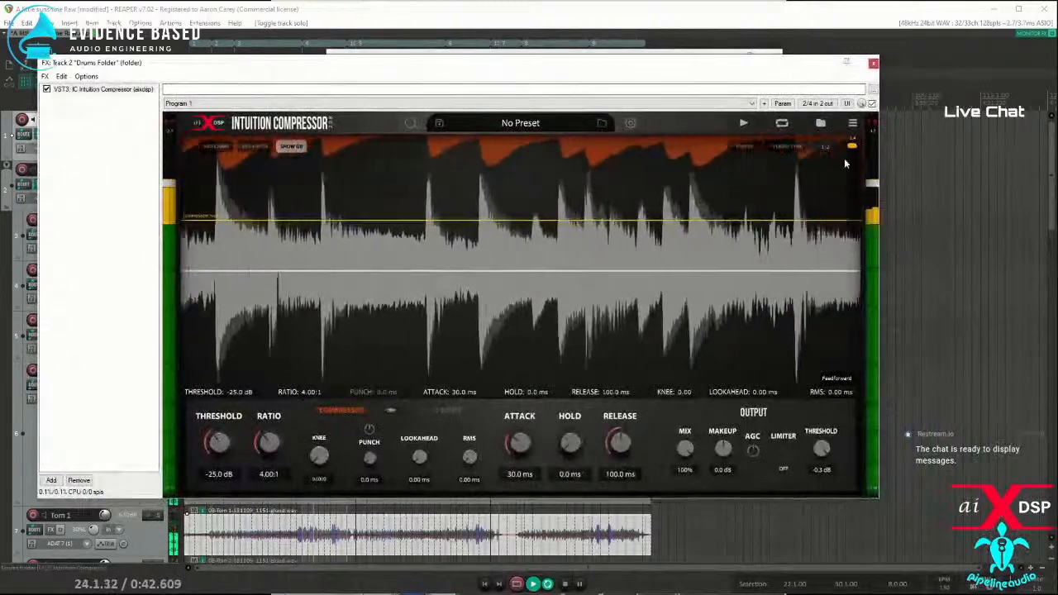
Step: Raise the drum compressor's threshold to 0 dB, settle it at -17.9 dB, and compare against bypass
left_click_drag(219, 442, 245, 182)
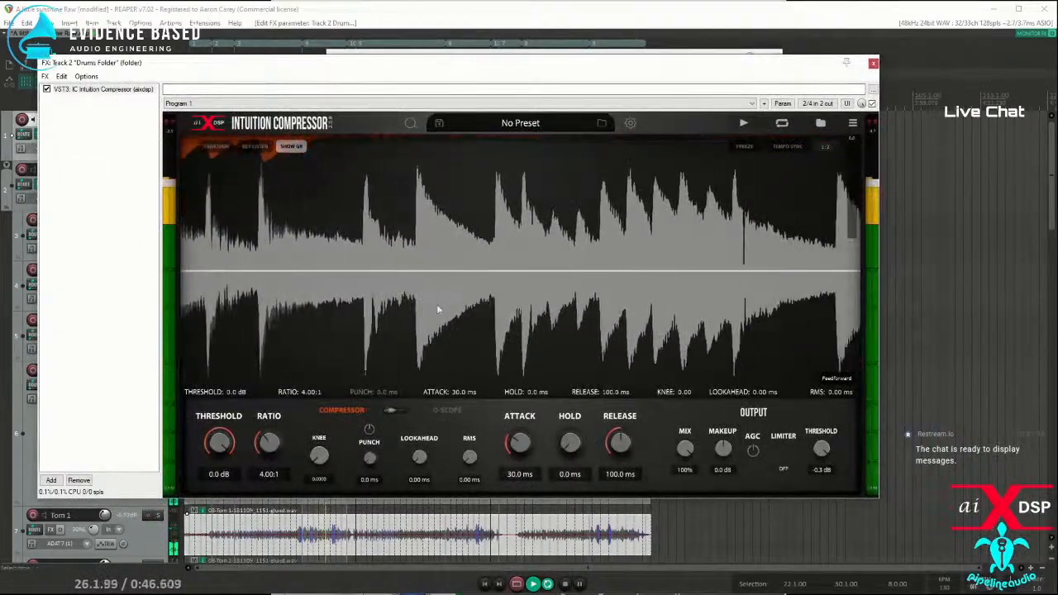
left_click_drag(217, 443, 198, 491)
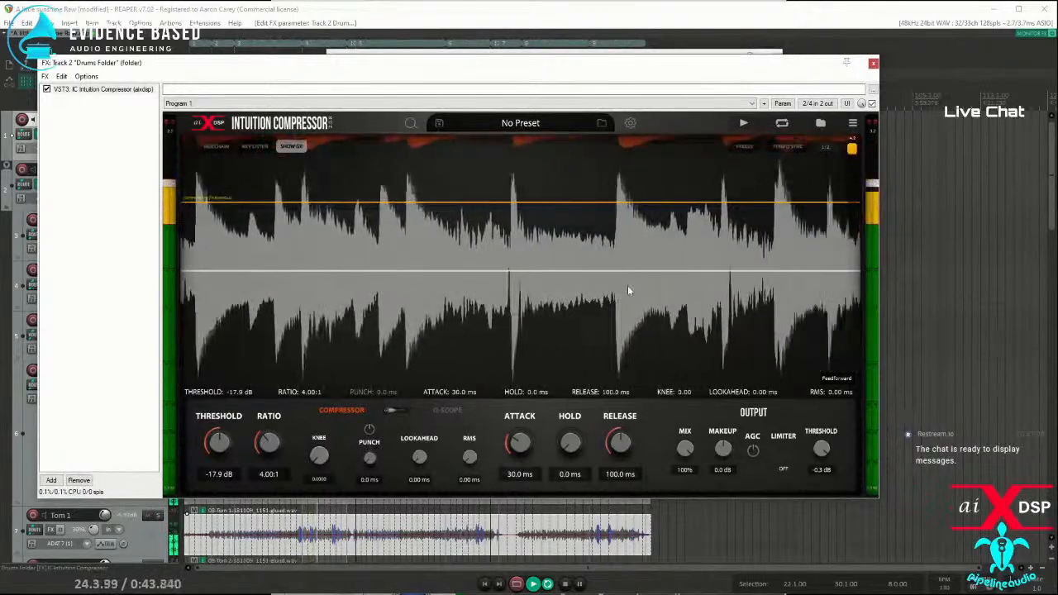
left_click(46, 90)
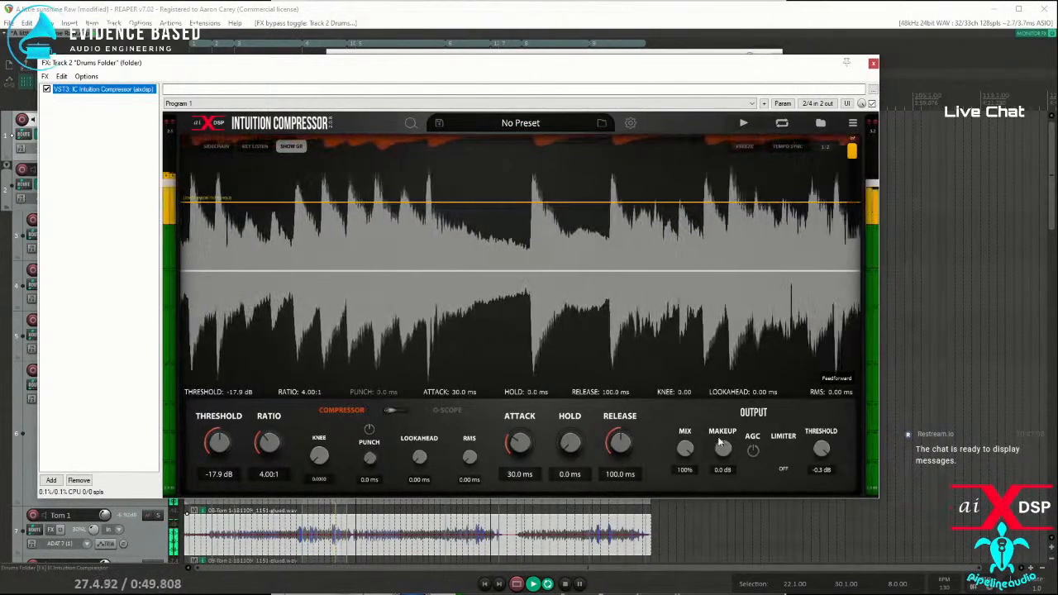
Step: Try AGC on the drum compressor, comparing the processed and bypassed drums, and switch AGC back off
left_click(754, 453)
left_click(46, 89)
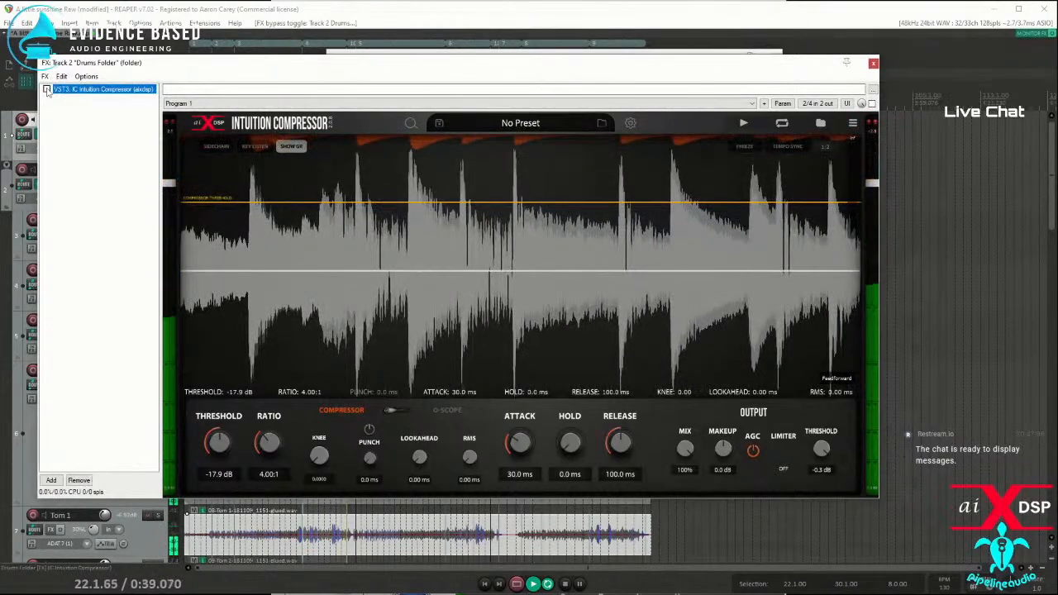
left_click(47, 89)
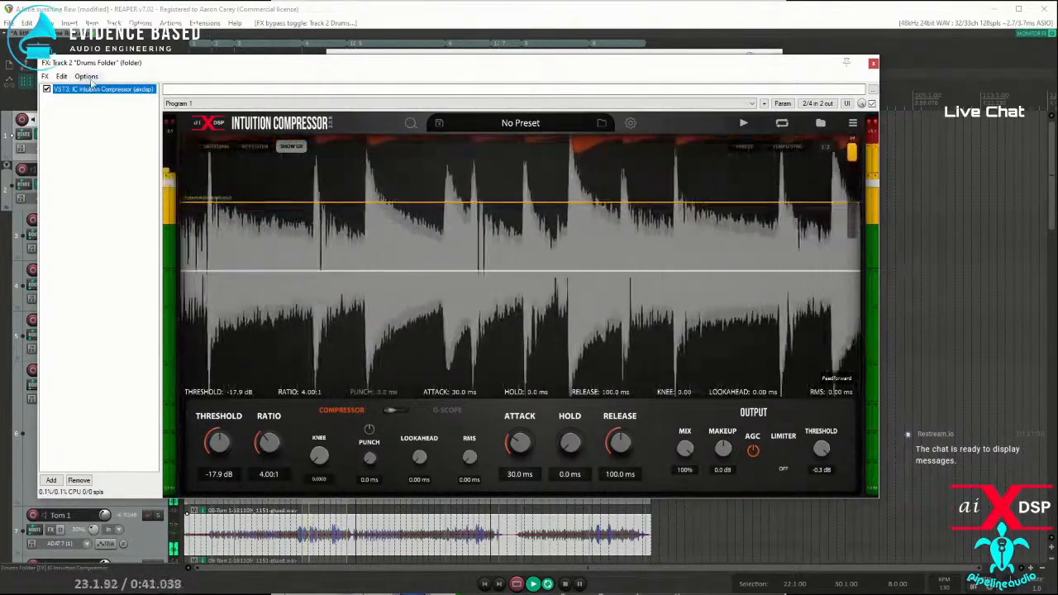
left_click(46, 90)
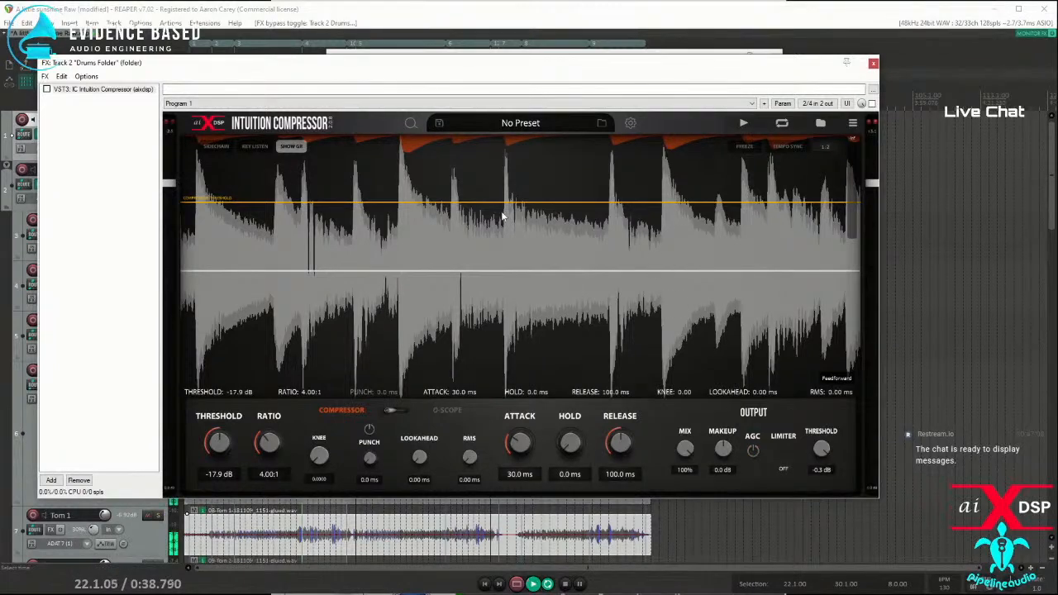
left_click(47, 89)
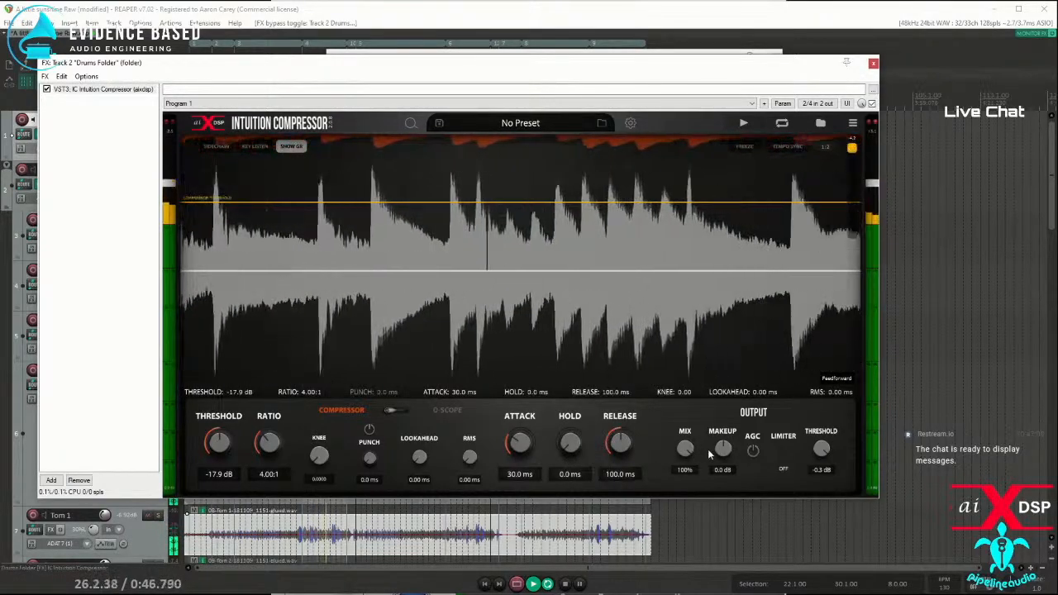
Step: Set the drum compressor's makeup gain to 2.9 dB, compare against bypass, and stop playback
left_click_drag(726, 453, 729, 445)
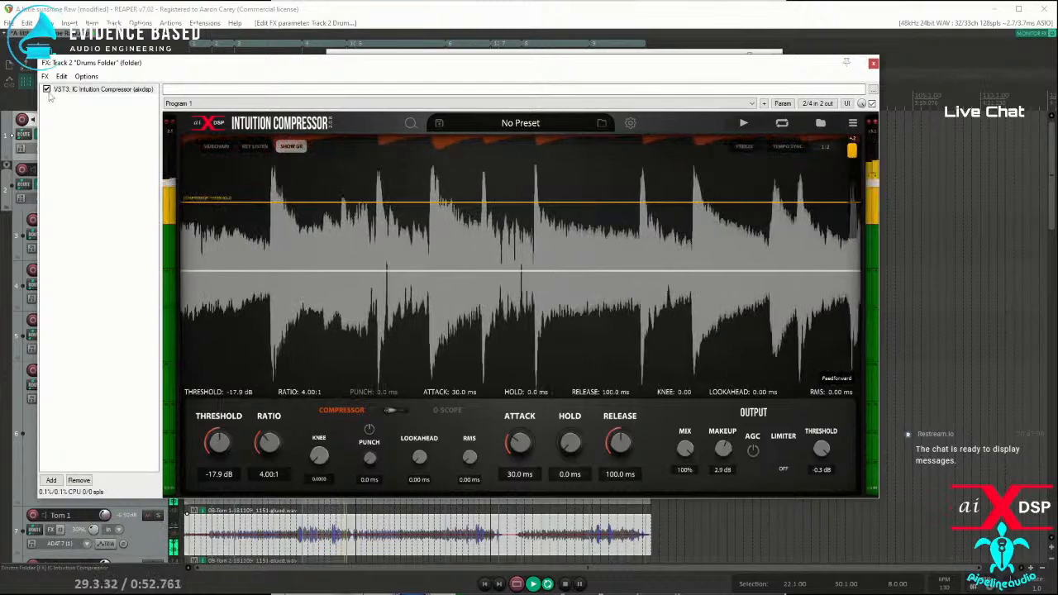
left_click(46, 89)
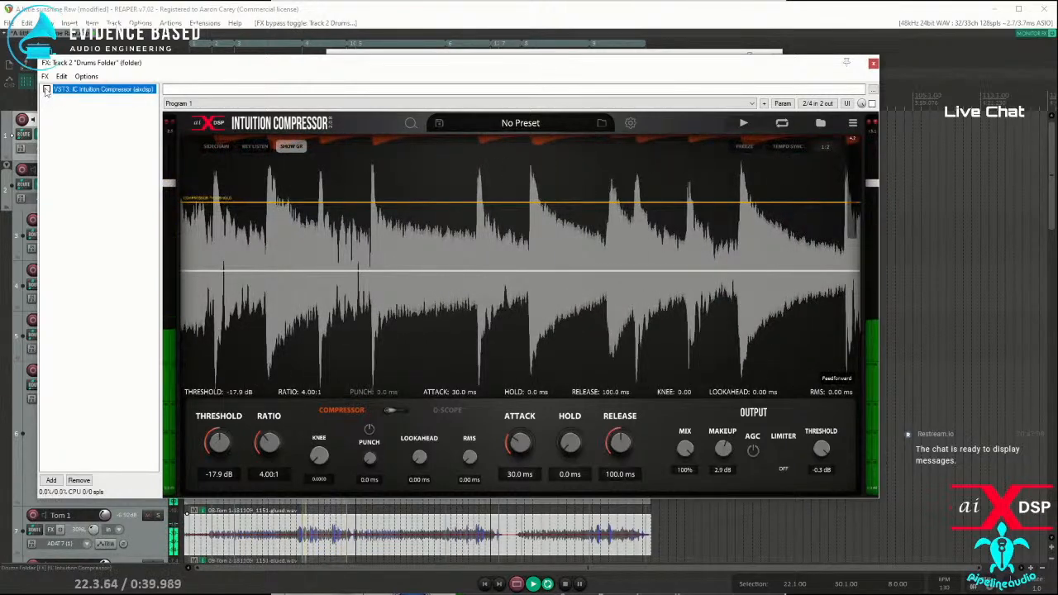
left_click(47, 89)
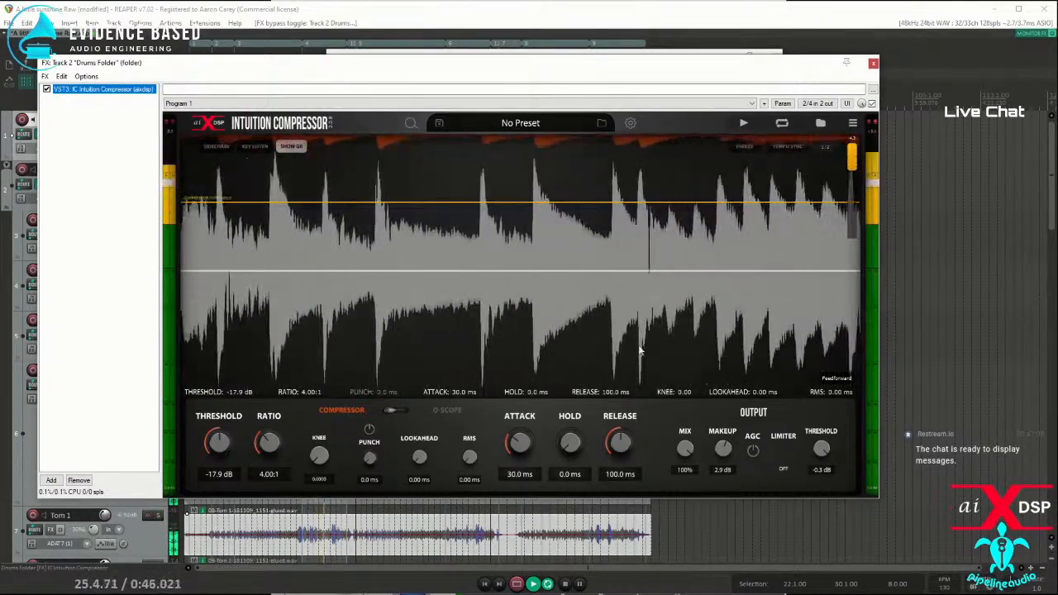
key("space")
Step: Set the drum compressor's output limiter to HARD and, during playback, its limiter threshold to -9.7 dB
left_click(781, 471)
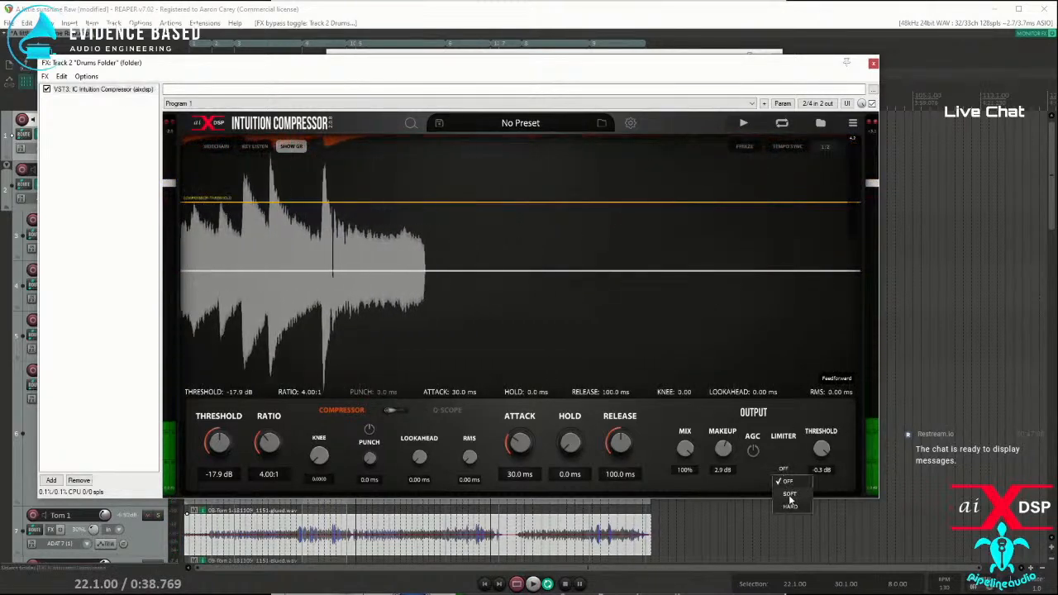
left_click(786, 505)
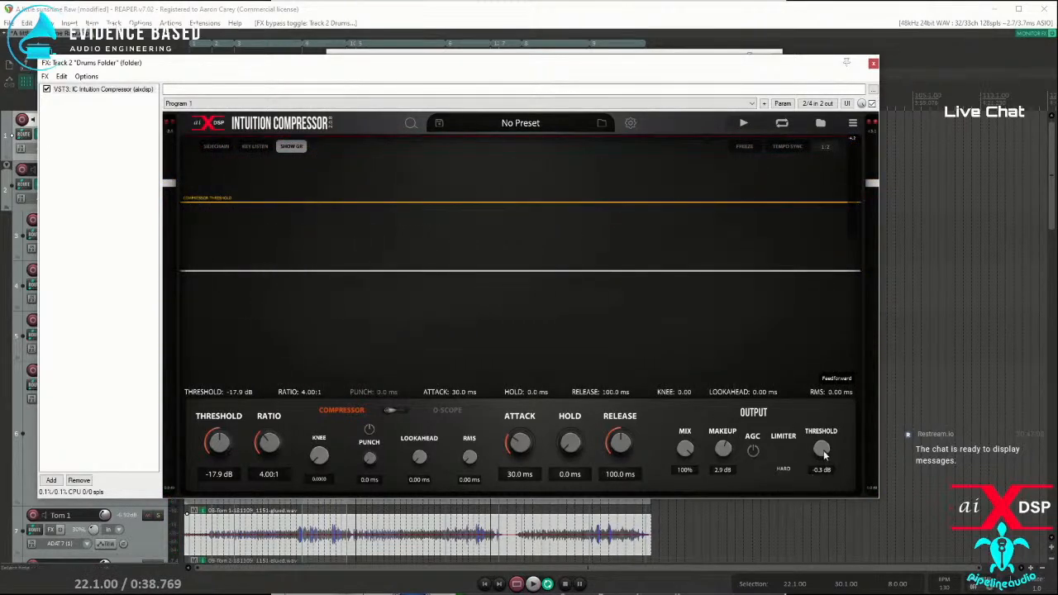
key("space")
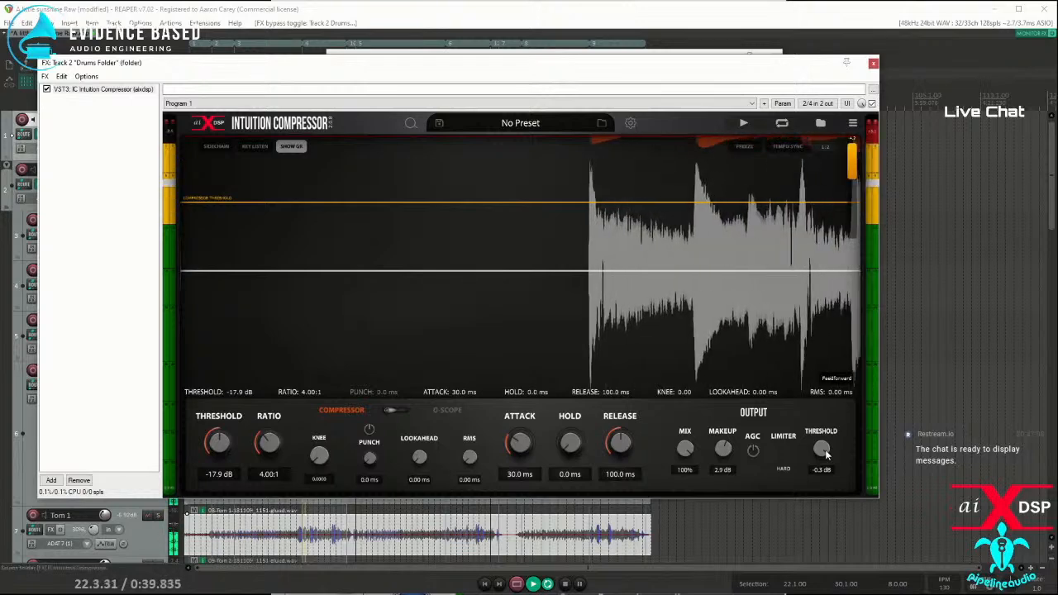
mouse_move(829, 488)
left_mouse_down()
mouse_move(824, 522)
mouse_move(828, 492)
left_mouse_up()
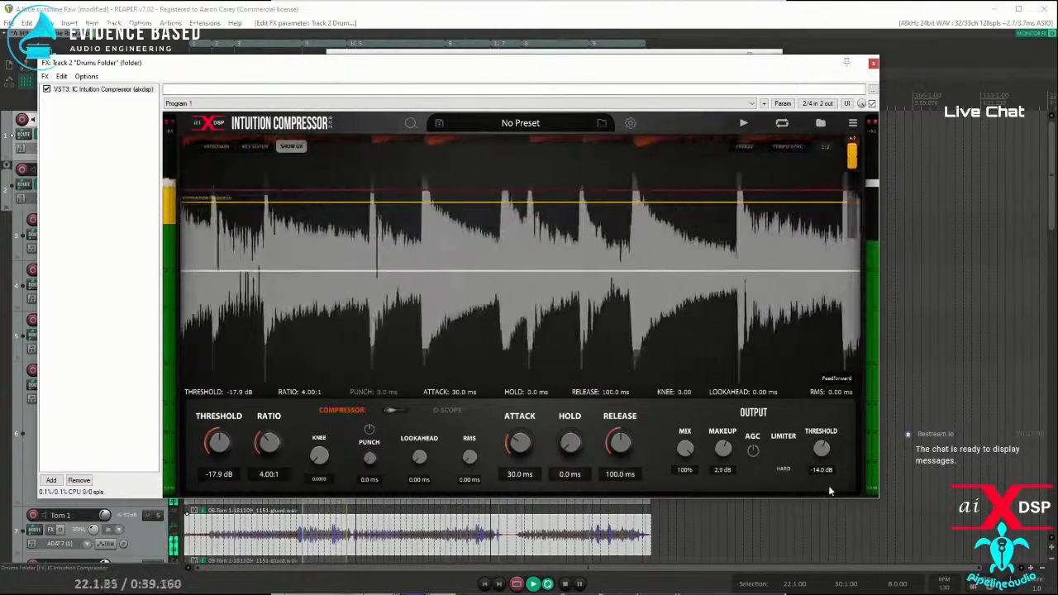
left_click_drag(830, 482, 833, 475)
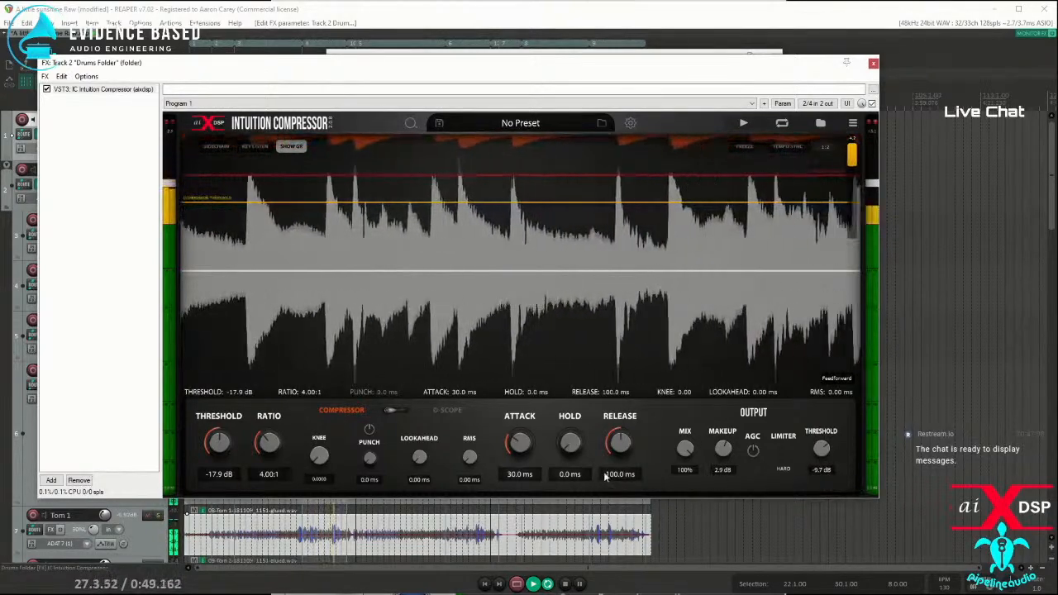
Step: Move the drum FX window off the track controls, view the Key Listen spectrum, and return to the gain reduction display
left_click_drag(142, 66, 336, 73)
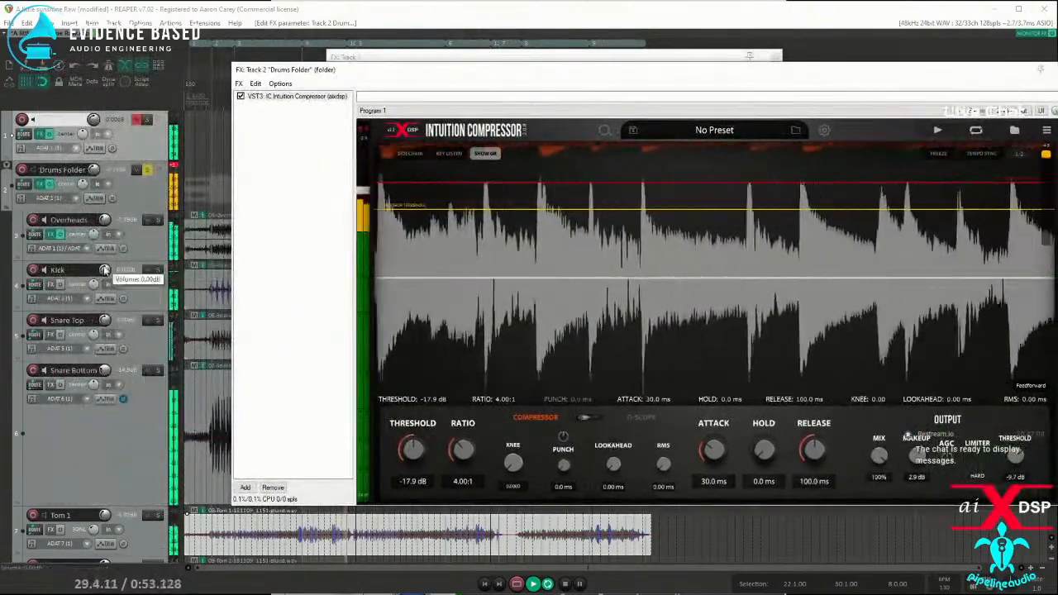
left_click(443, 155)
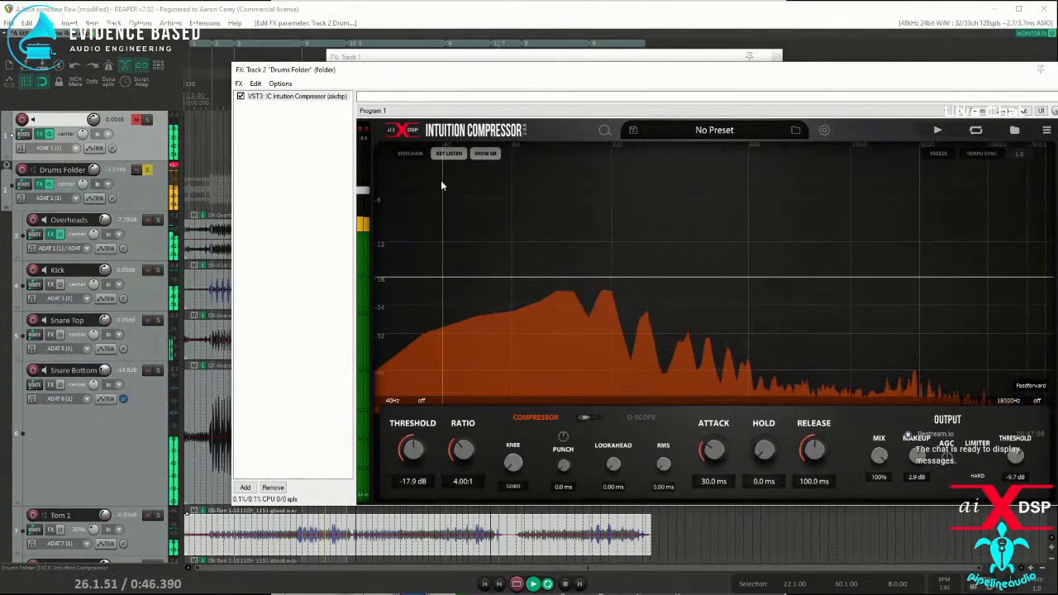
left_click(485, 153)
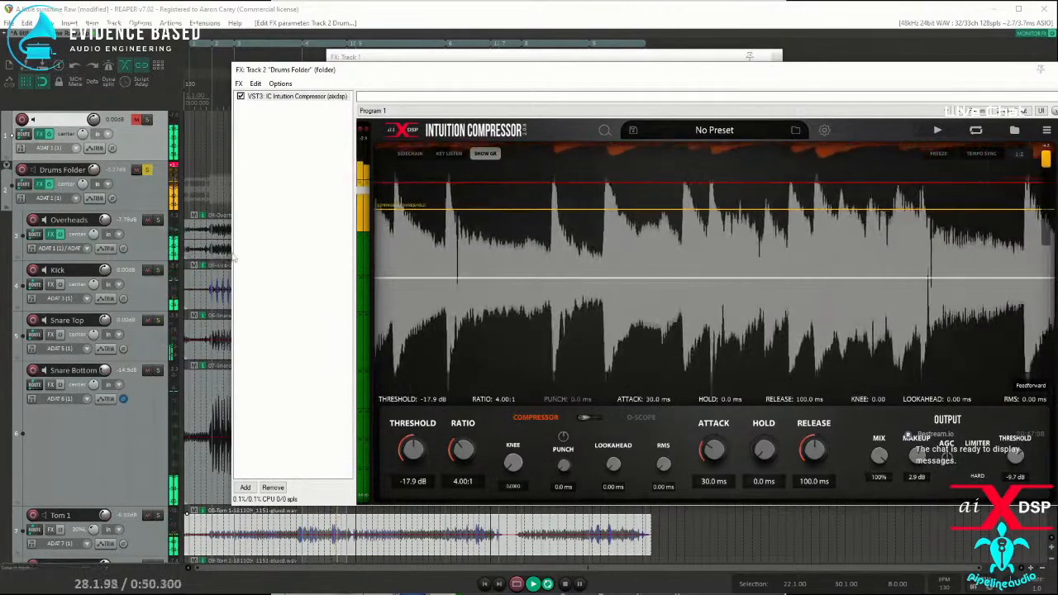
Step: Lower the Kick track's volume to -2.75 dB and move the drum FX window back into full view
left_click_drag(106, 269, 106, 283)
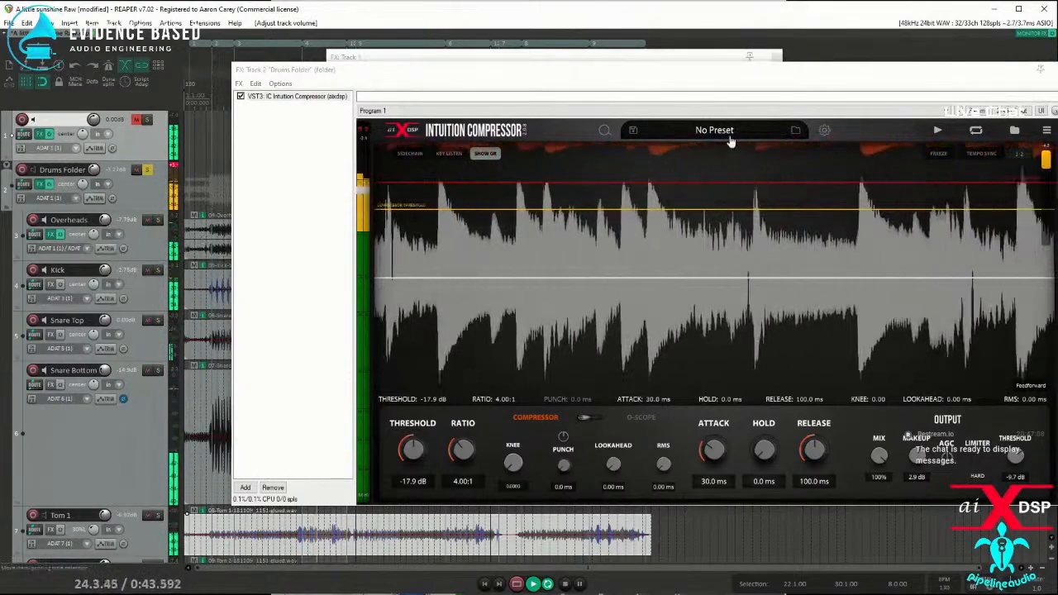
left_click_drag(786, 74, 595, 49)
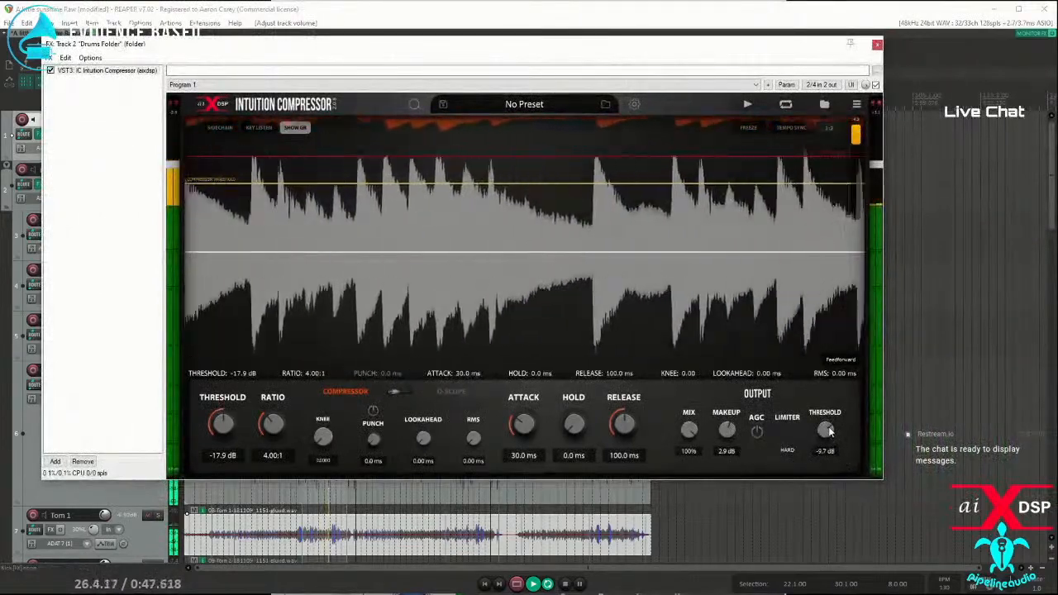
Step: Set the drum compressor's output limiter threshold to -7.5 dB and move the drum FX window aside
left_click_drag(829, 427, 830, 426)
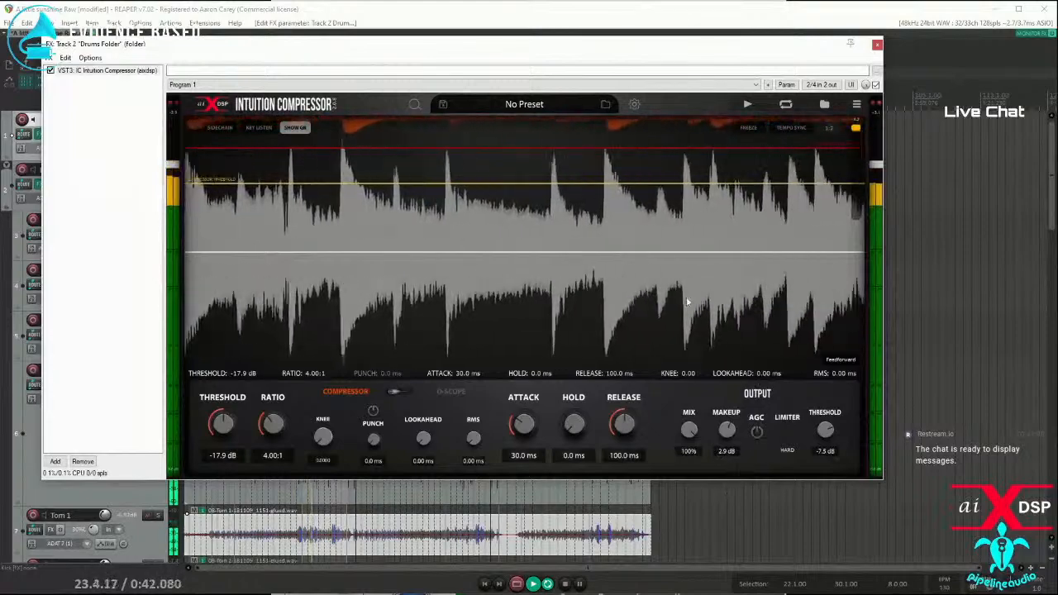
left_click_drag(176, 45, 409, 176)
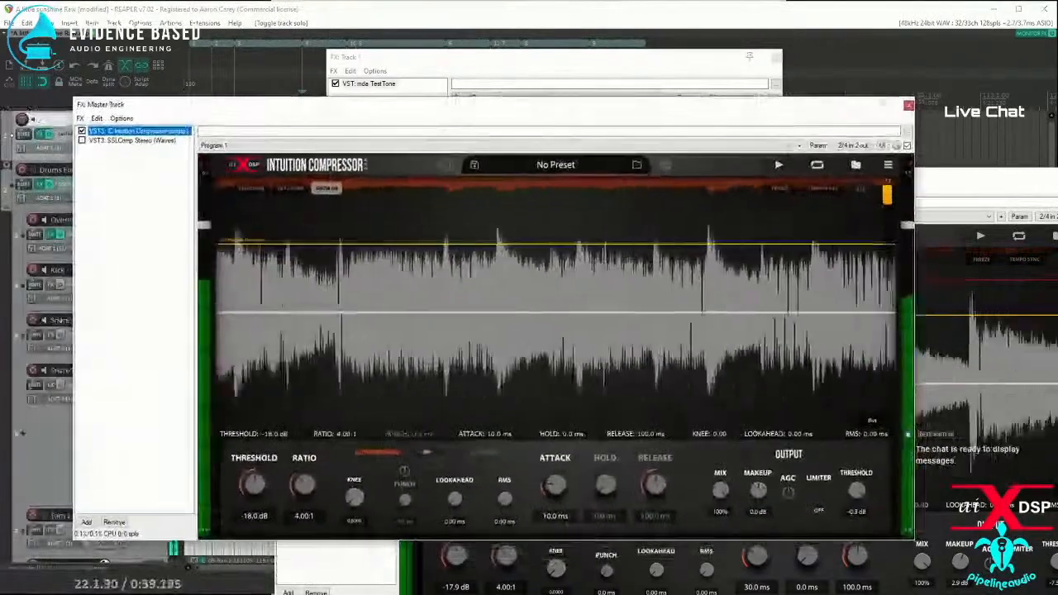
Step: Reduce the interface scale of the Intuition Compressor on the master track and stop playback
left_click(444, 166)
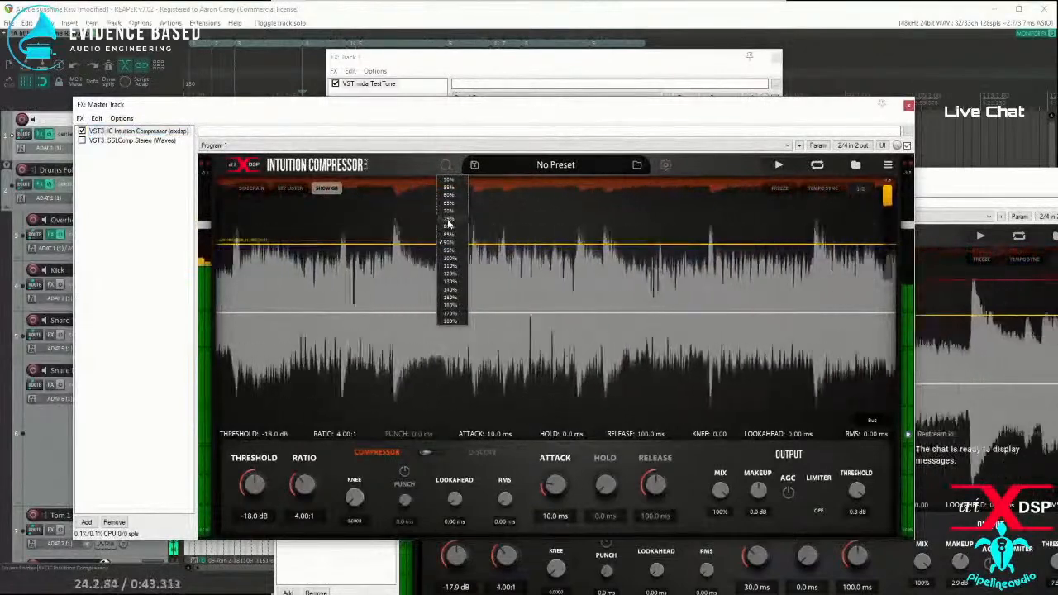
left_click(448, 223)
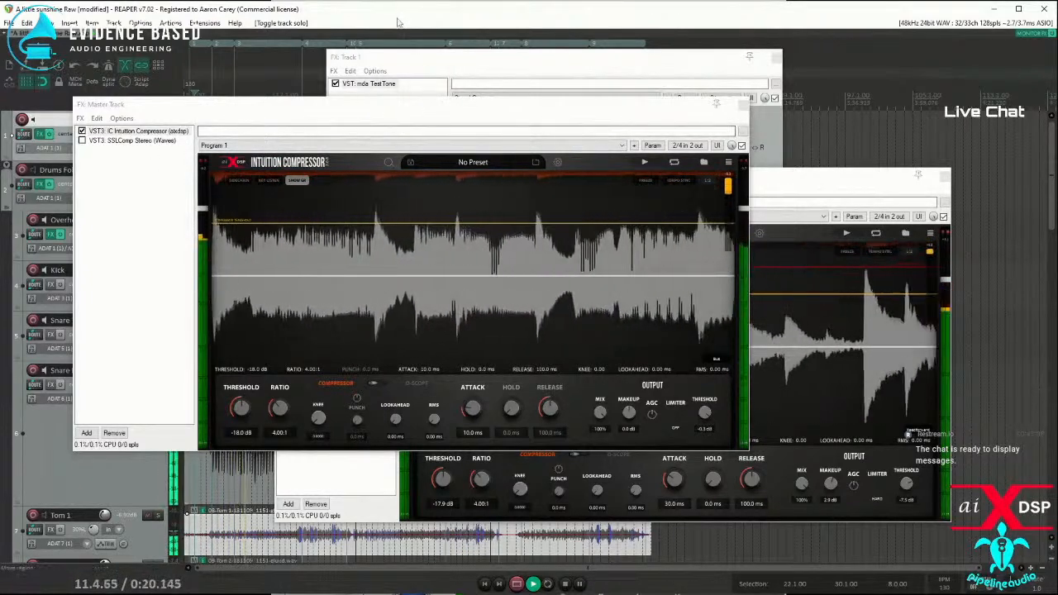
key("space")
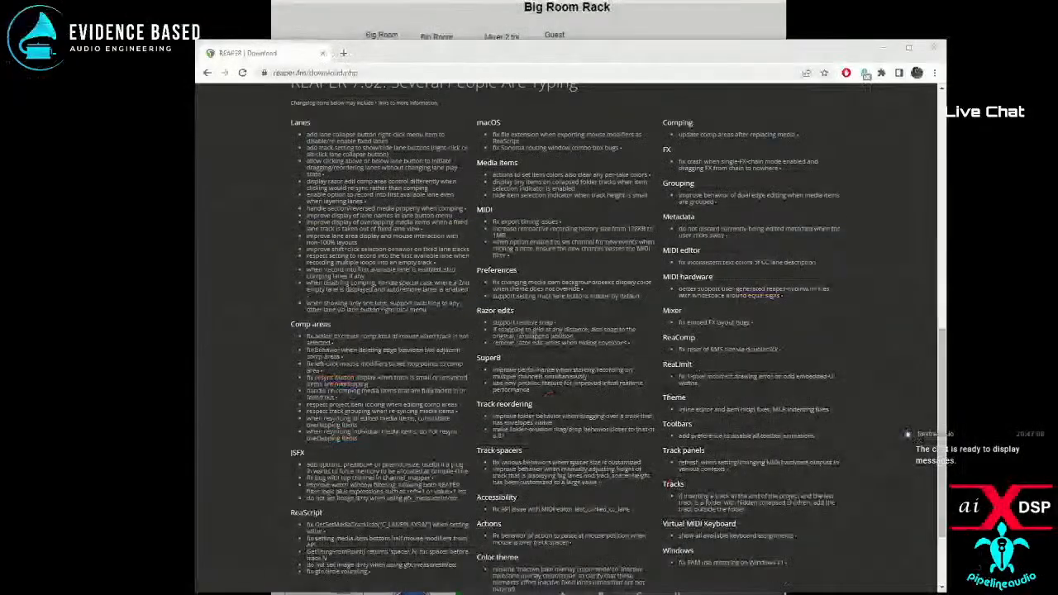
Step: Switch to the web browser and open aixdsp.com in a new tab
left_click(380, 4)
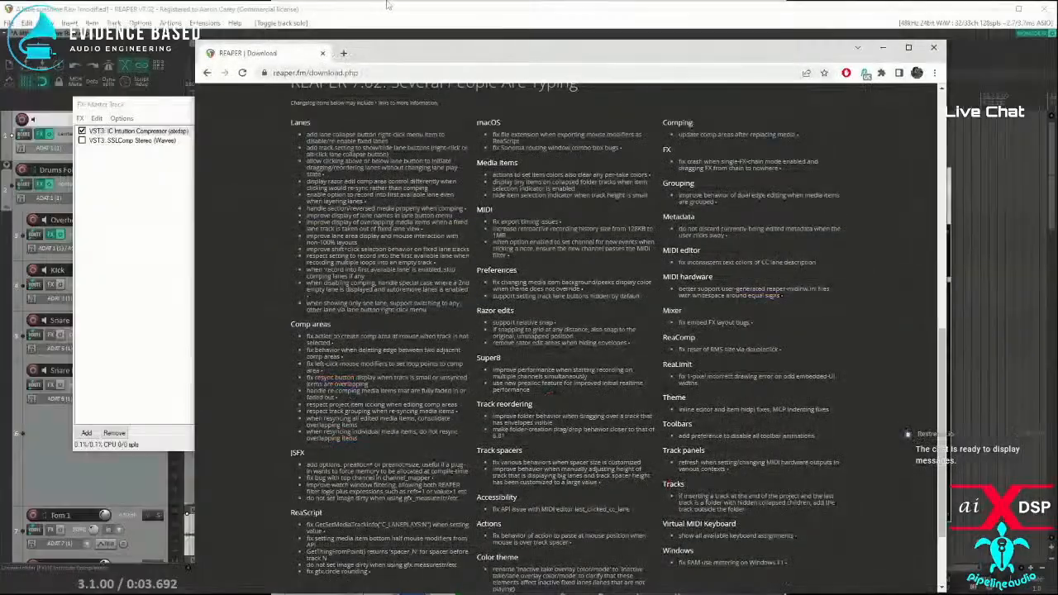
left_click(343, 53)
type("a")
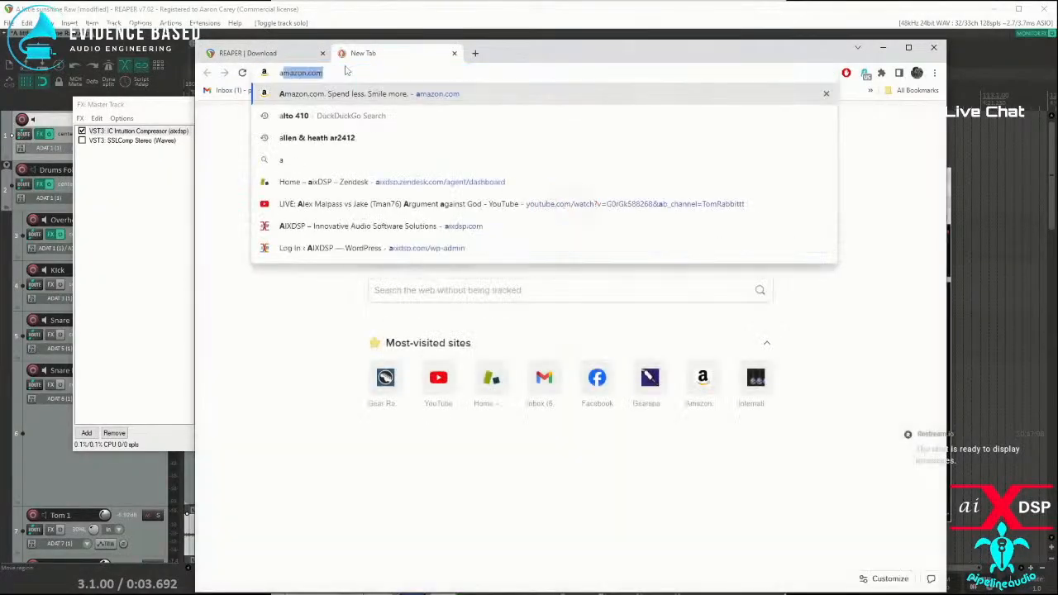
type("ic")
key("BackSpace")
type("x")
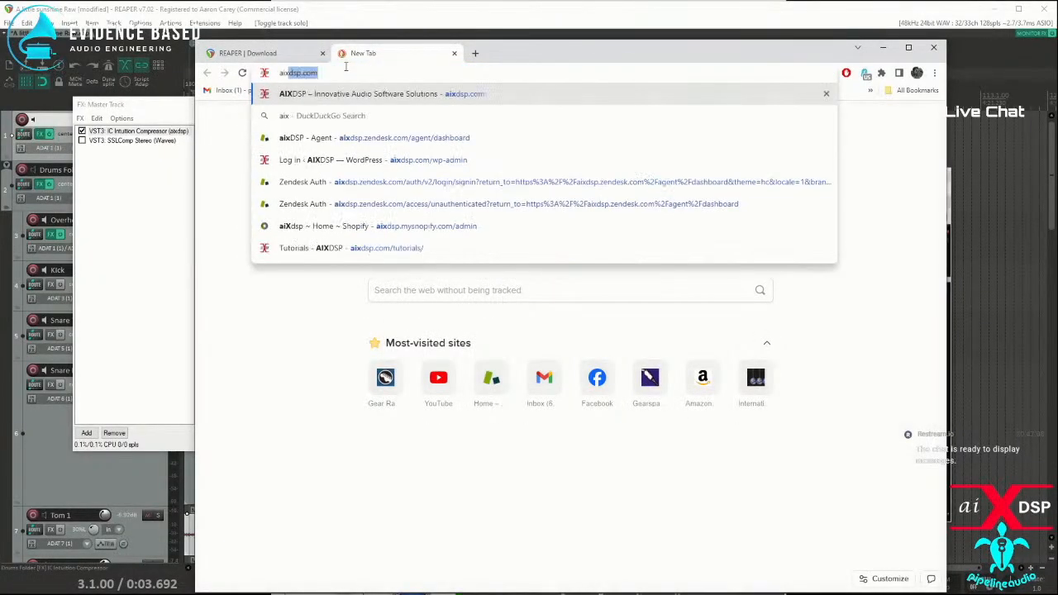
key("Return")
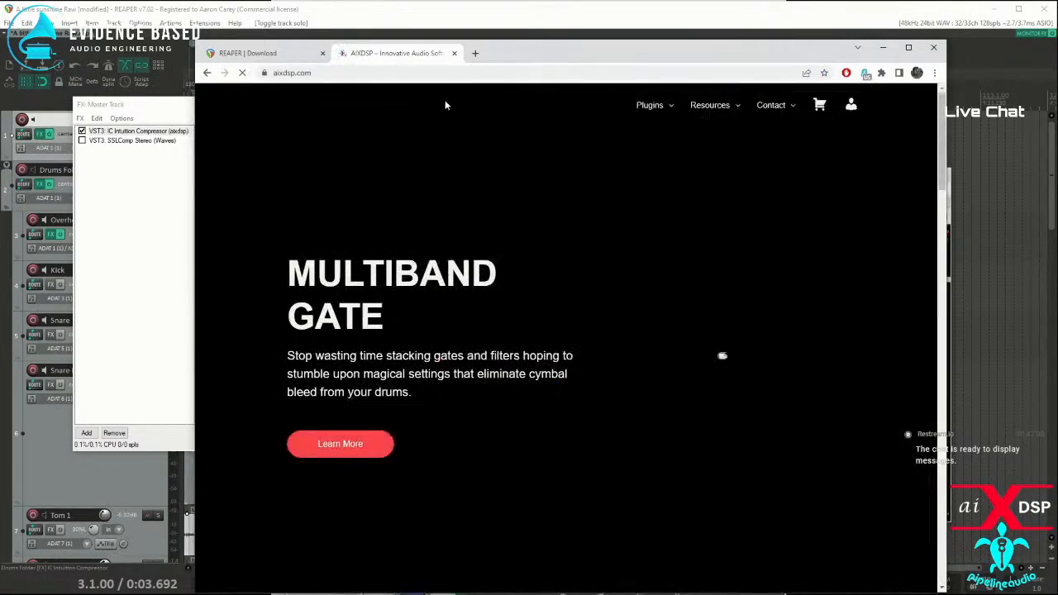
Step: Open the AIXDSP site's Tutorials page, dismiss the sale banner, and look through the page
mouse_move(650, 109)
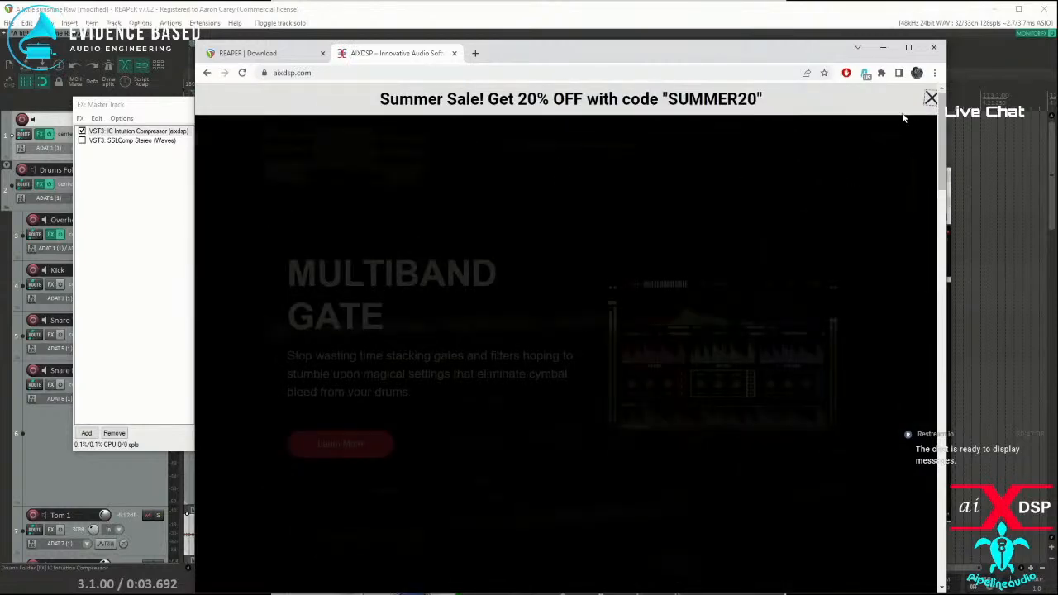
left_click(930, 99)
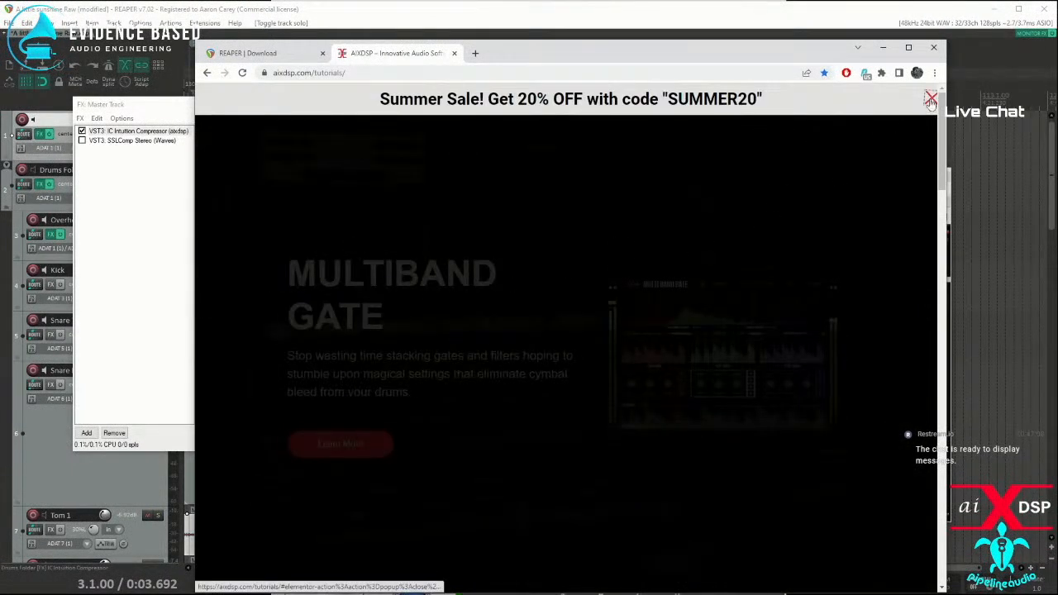
left_click(930, 99)
scroll(601, 254, "down", 7)
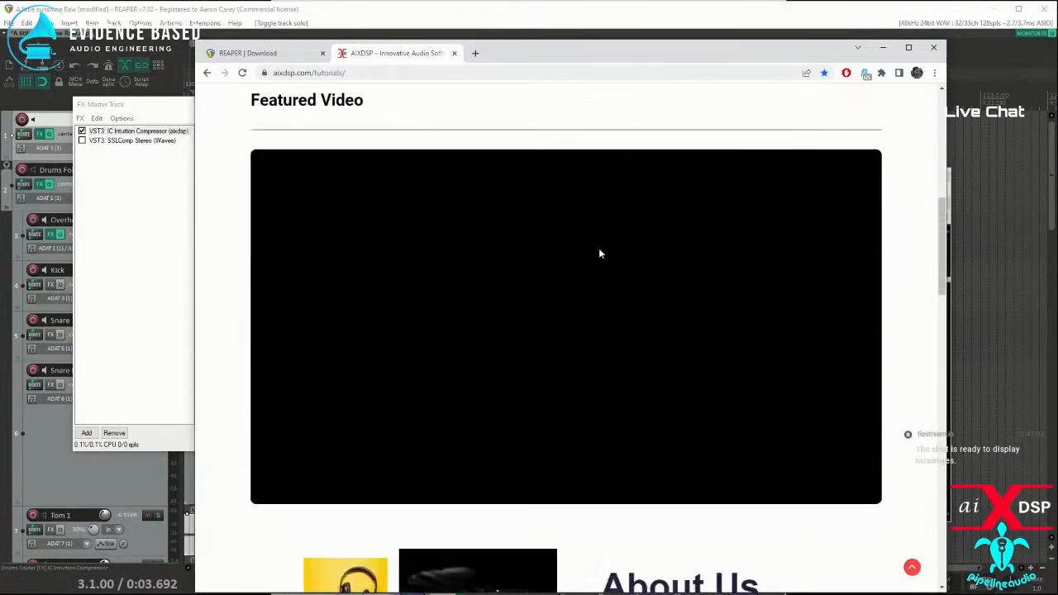
scroll(601, 254, "down", 13)
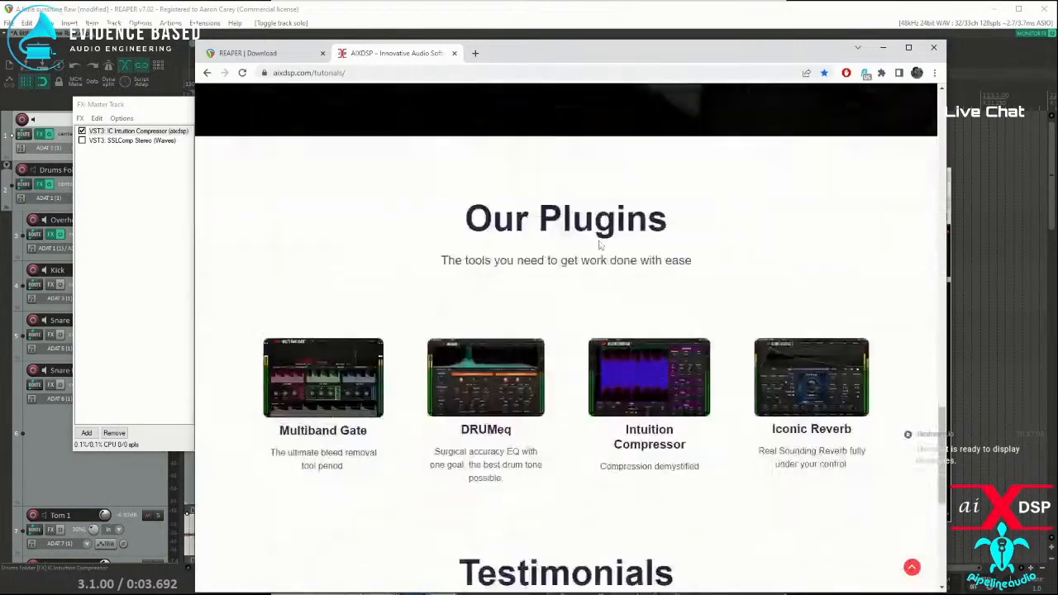
scroll(601, 245, "up", 13)
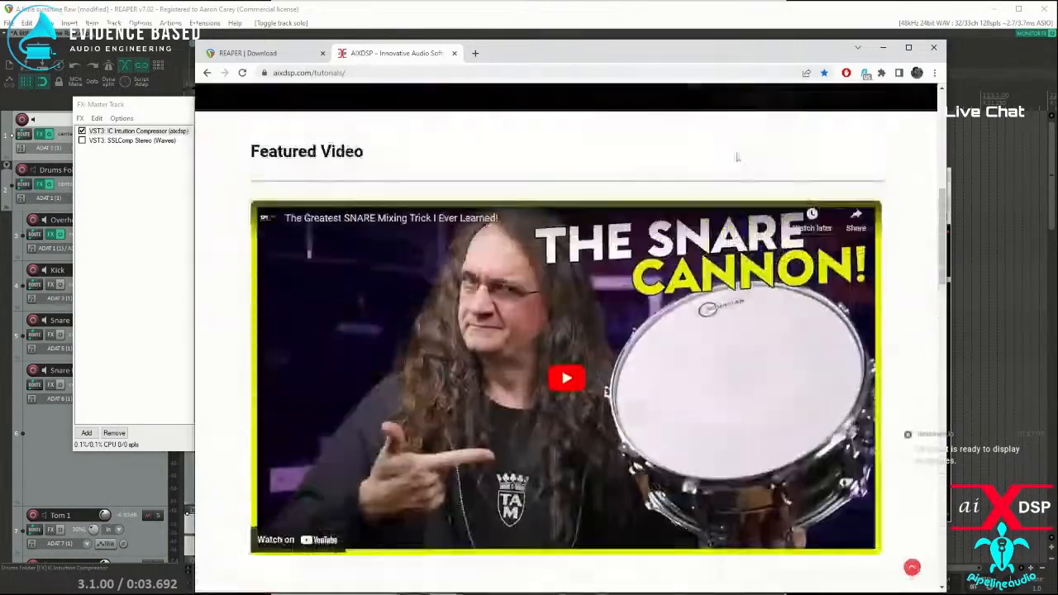
scroll(737, 157, "up", 7)
Step: Load Tutorials again from the site's Resources, dismiss the sale banner, and browse down to the page footer
mouse_move(738, 130)
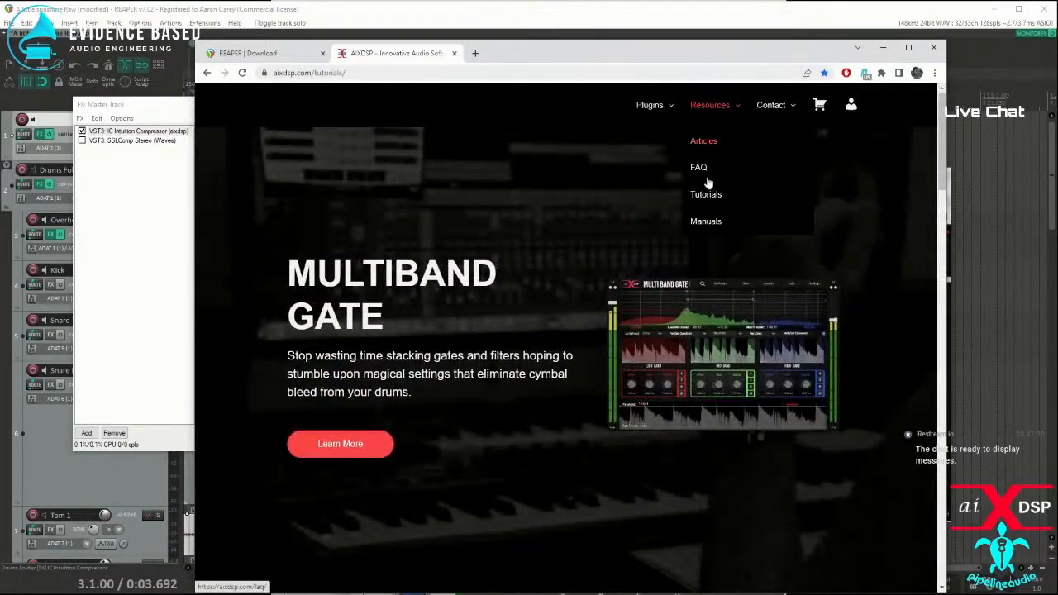
left_click(705, 195)
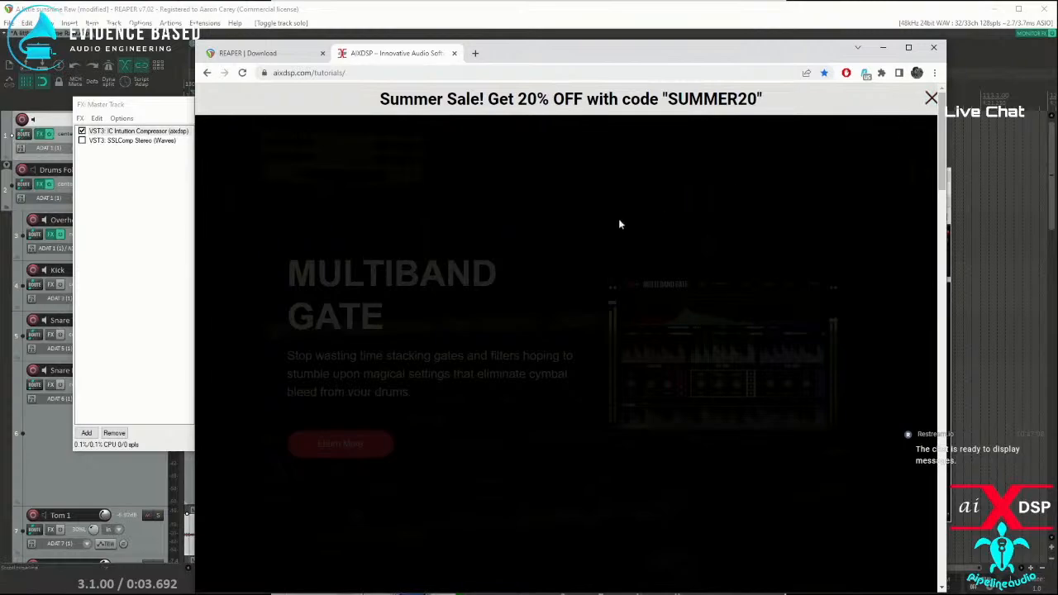
left_click(930, 100)
scroll(527, 227, "down", 10)
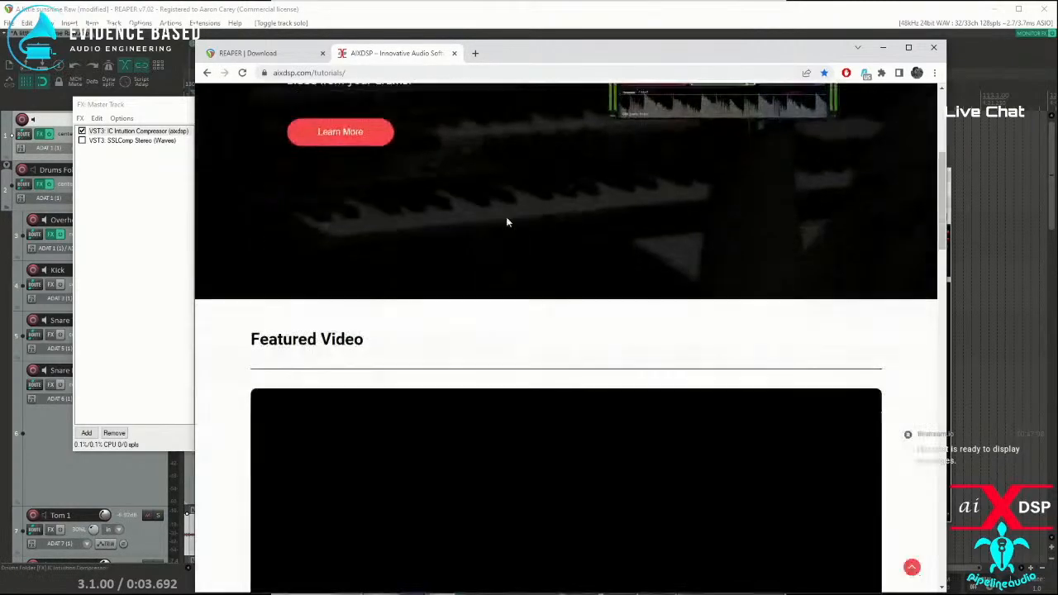
scroll(511, 220, "down", 15)
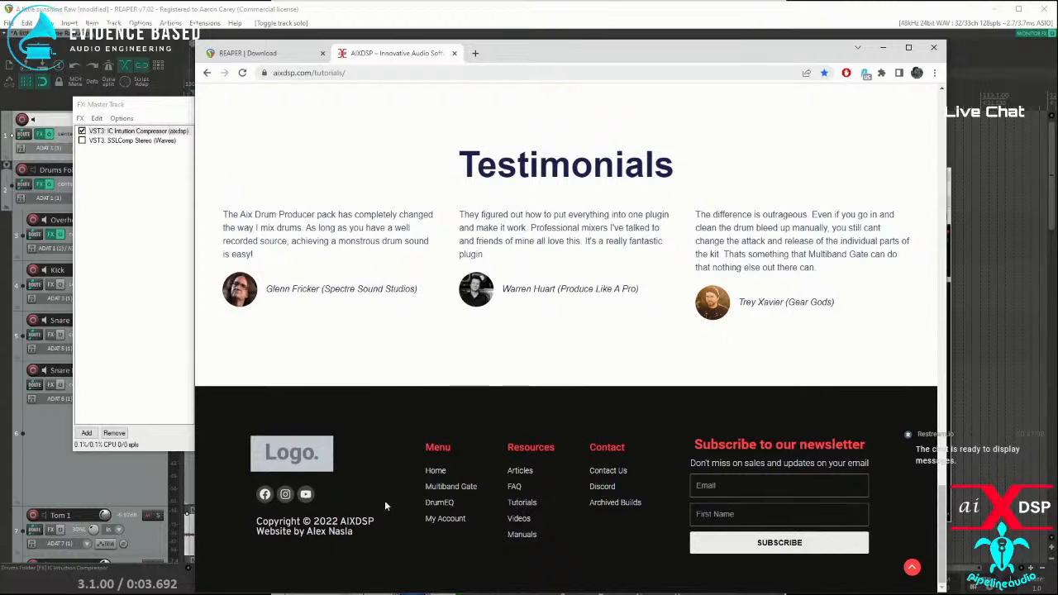
Step: Follow the footer's Tutorials link, dismiss the sale banner, and minimize the browser to return to REAPER
left_click(516, 506)
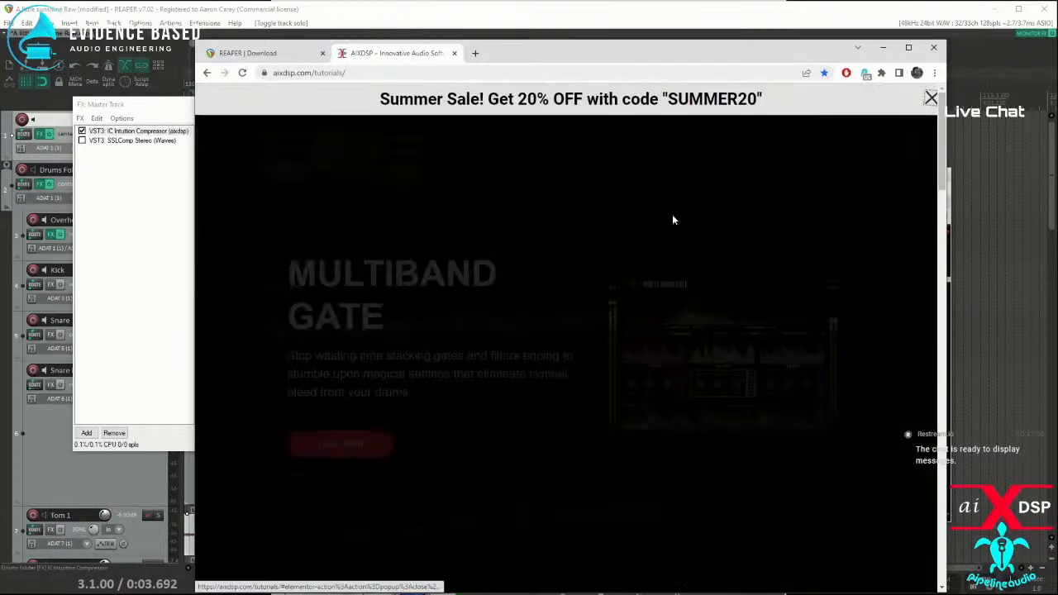
left_click(923, 98)
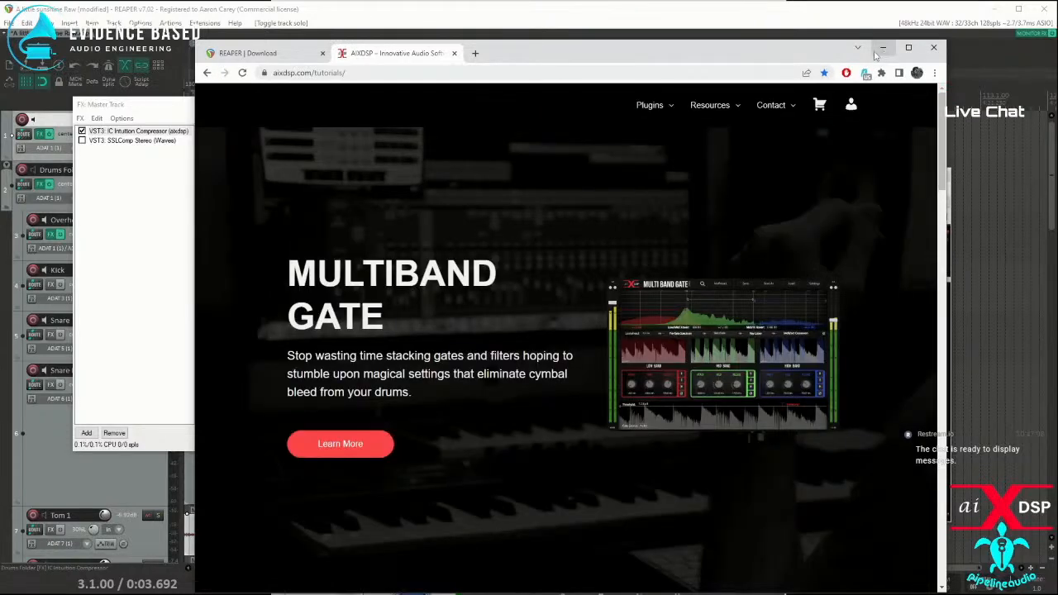
left_click(881, 51)
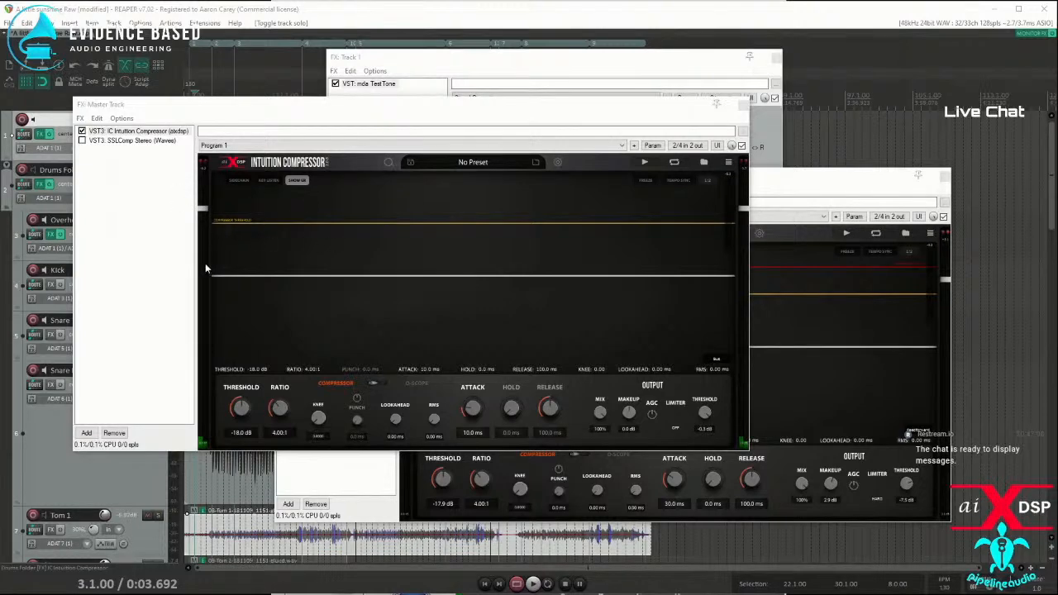
Step: Move the master FX window off the track controls and search for "xctr" among the effects for the Kick track
left_click_drag(123, 105, 355, 113)
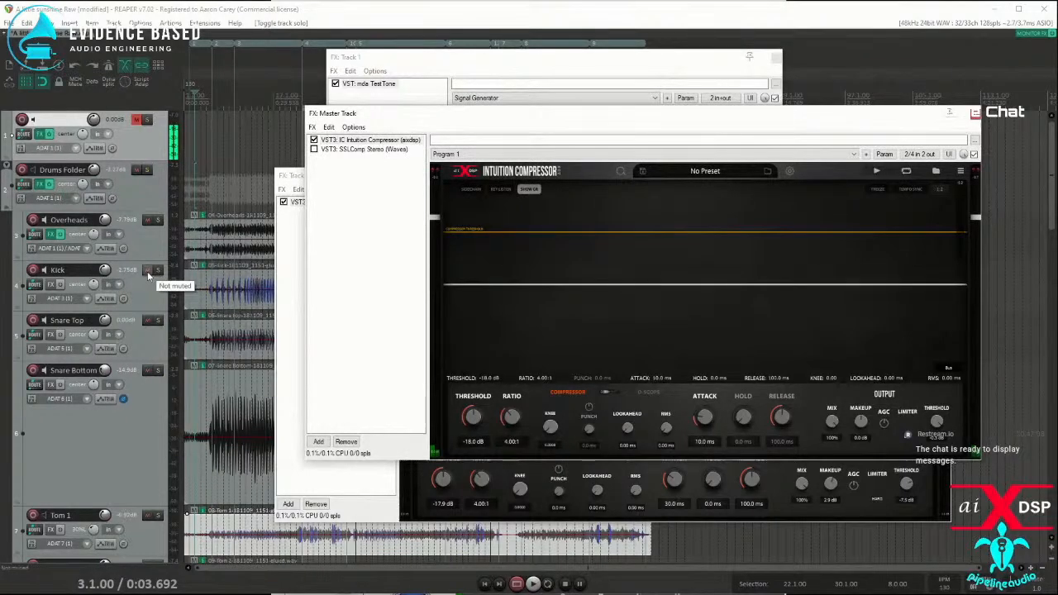
left_click(50, 289)
type("xctr")
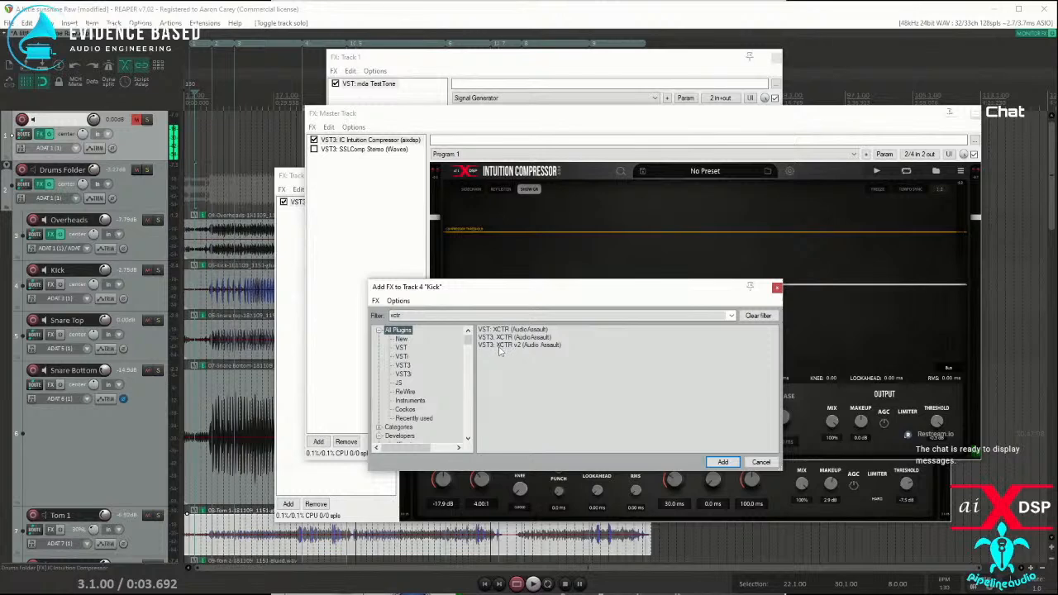
Step: Bypass the Intuition Compressor on the master and the Drums Folder's FX chain, bringing the drum FX window forward
left_click(314, 140)
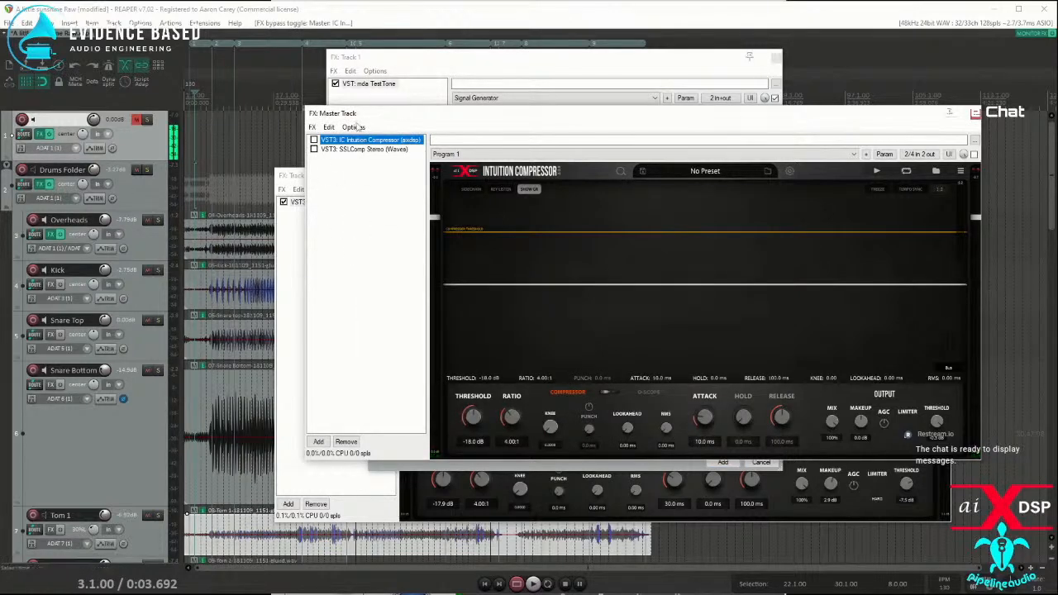
left_click(50, 185)
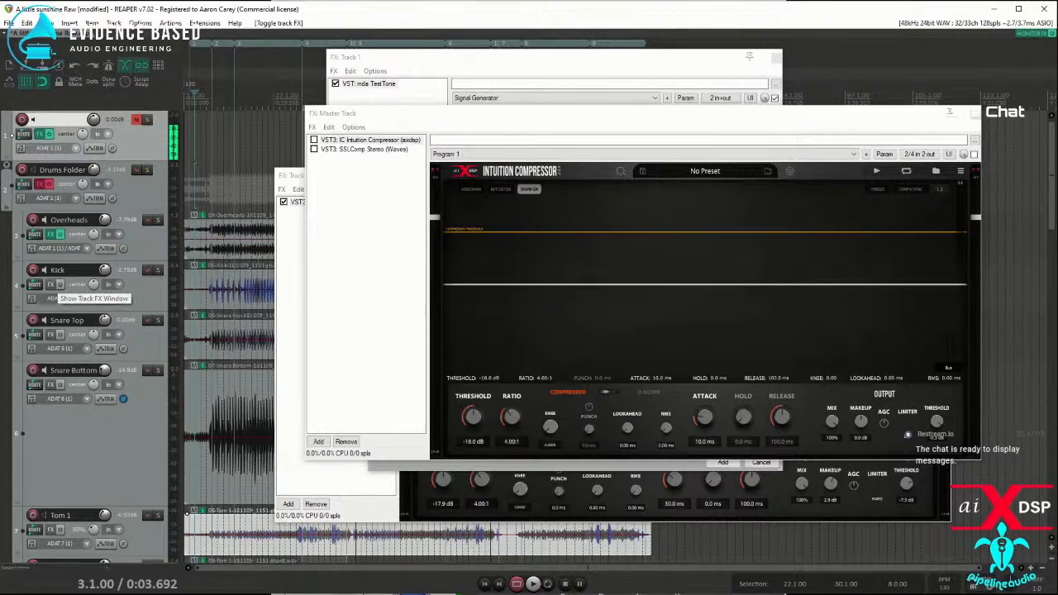
left_click(295, 266)
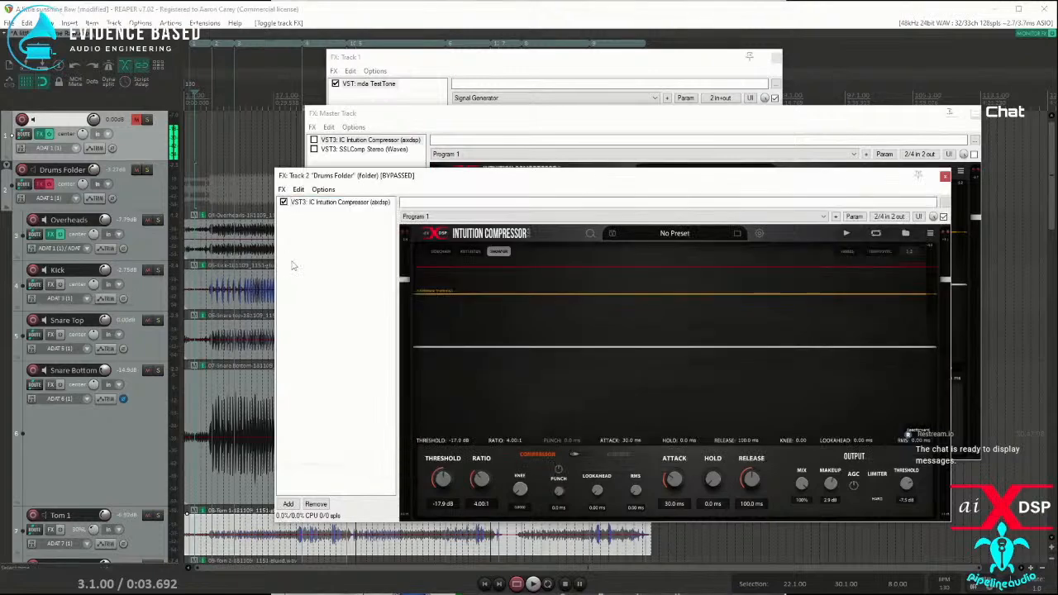
Step: Add VST3: XCTR (AudioAssault) to the Kick track, reposition its window, and set its bass crossover to 128.14
left_click(49, 283)
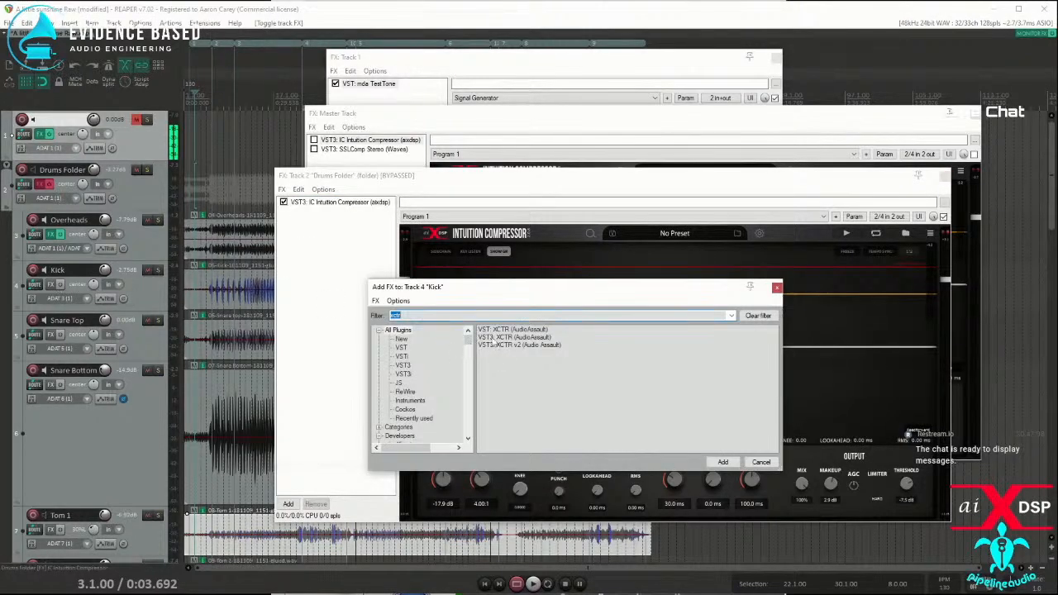
double_click(490, 338)
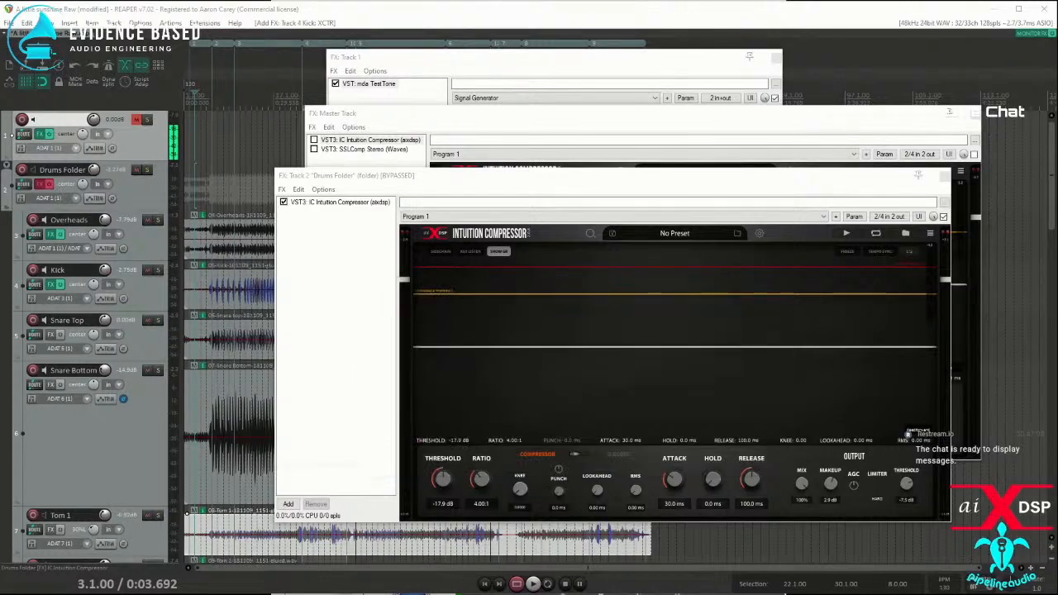
left_click_drag(371, 165, 677, 183)
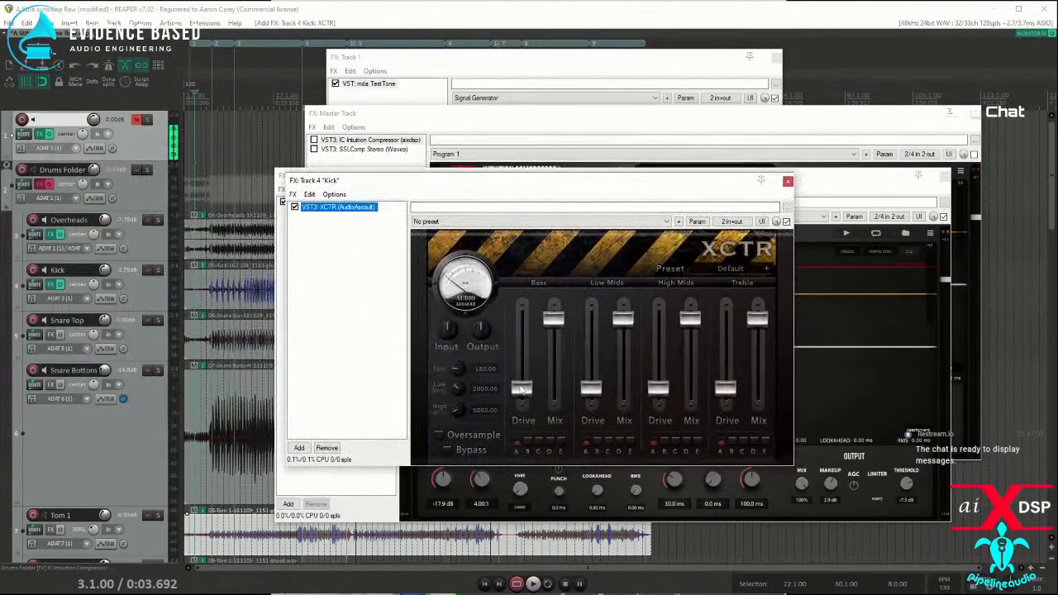
left_click(453, 374)
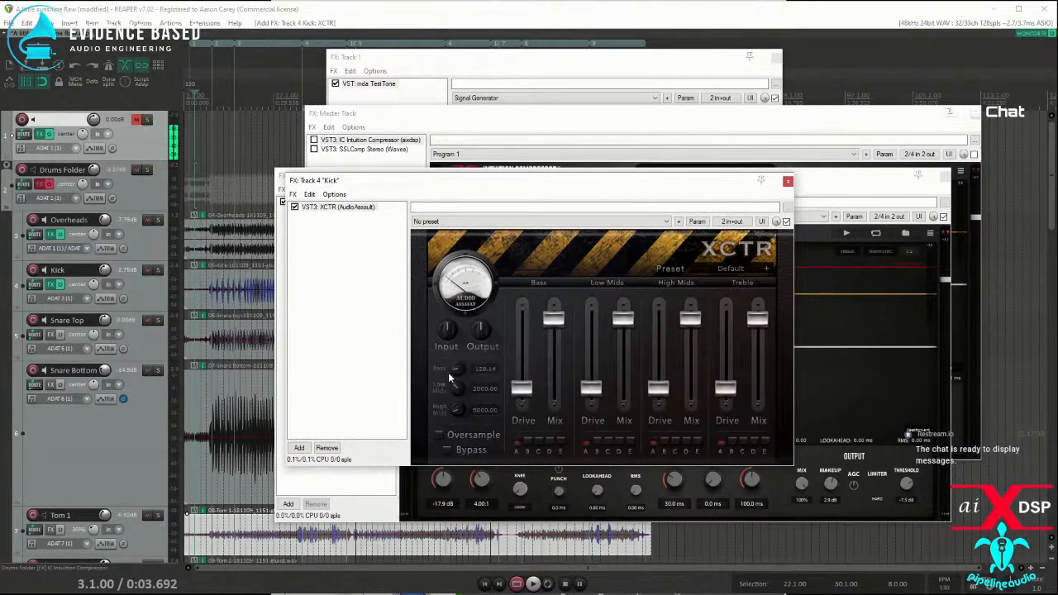
Step: Solo the Kick track, place the edit cursor at measure 10, and raise XCTR's bass drive slightly during playback
left_click(158, 269)
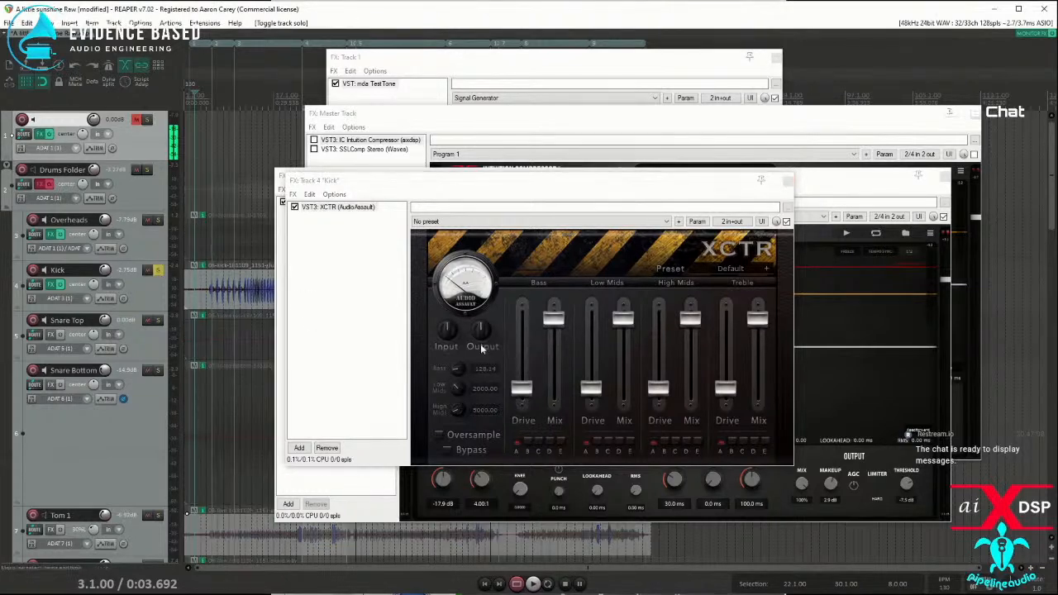
key("space")
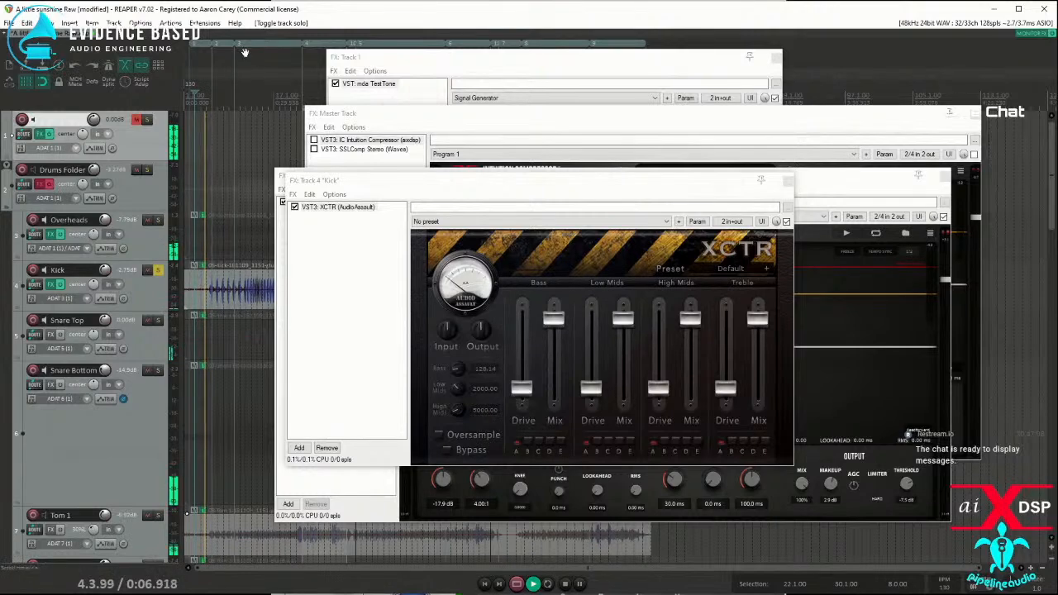
left_click(232, 250)
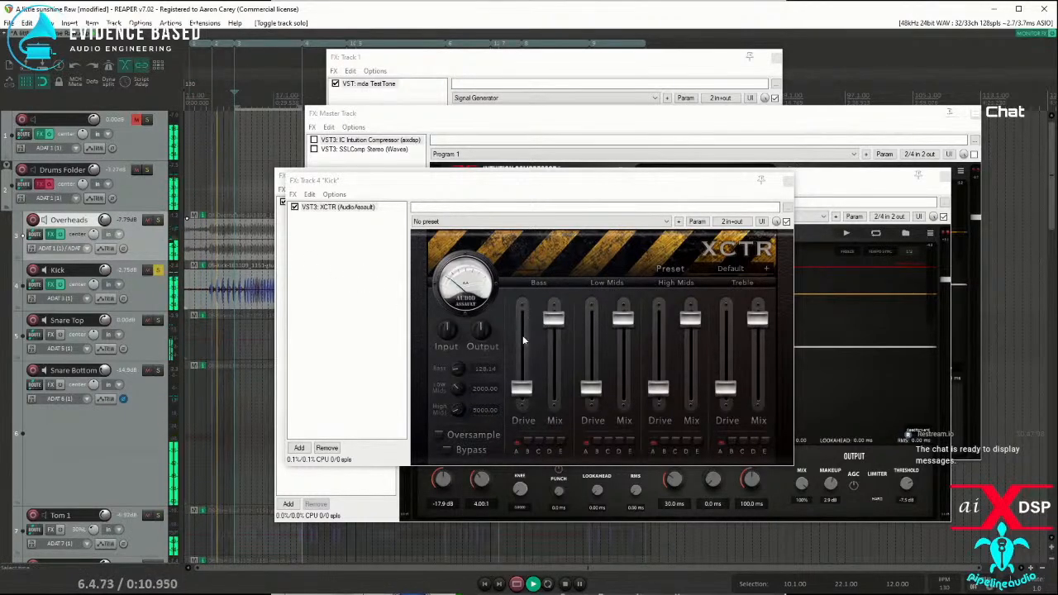
left_click_drag(521, 389, 524, 378)
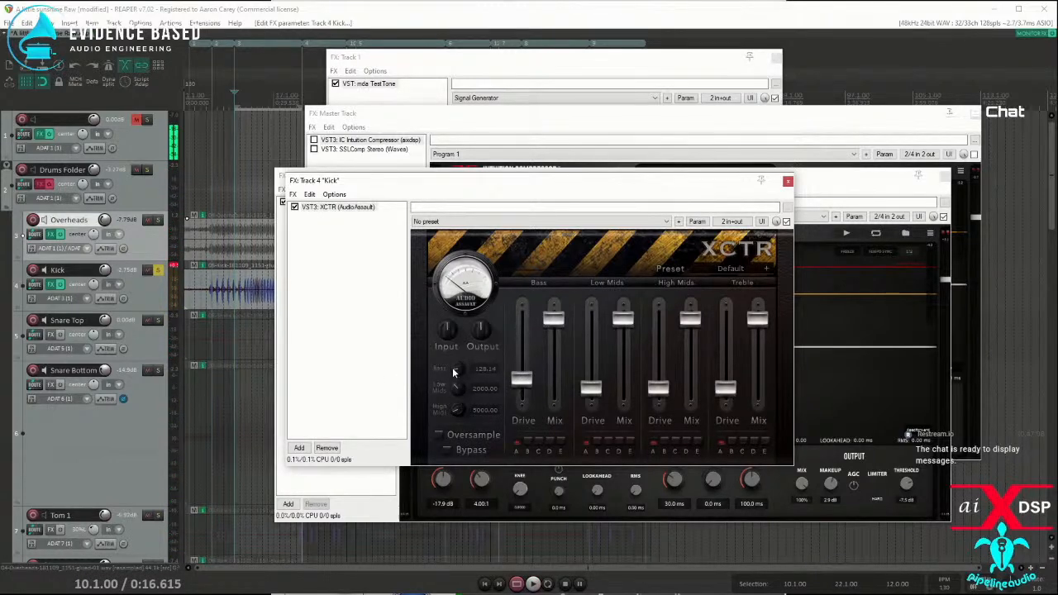
Step: Resume playback and view the soloed kick's spectrum in SPAN Plus in the monitoring FX chain
key("space")
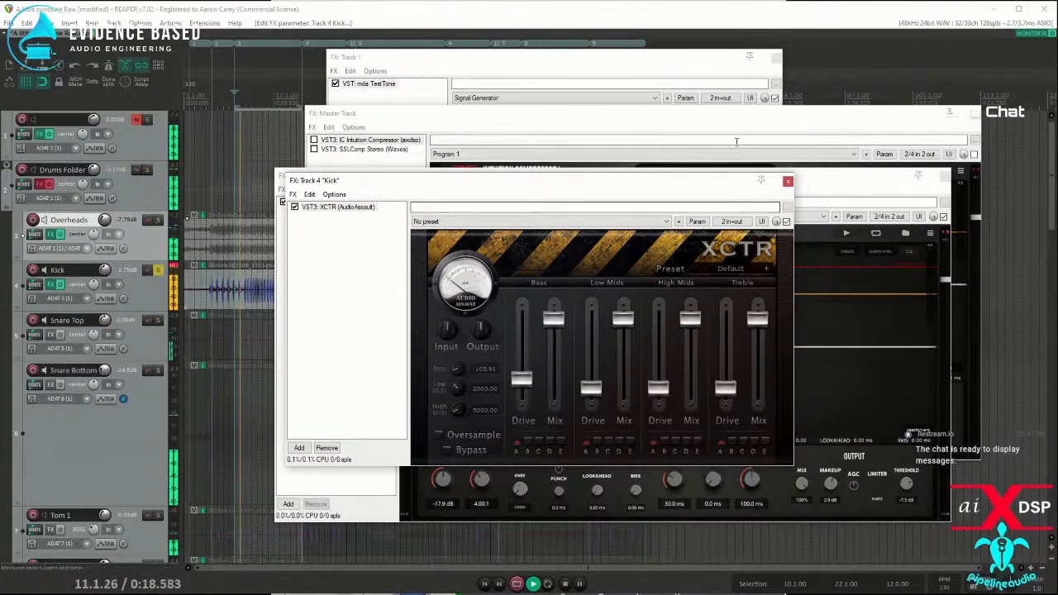
left_click(1033, 34)
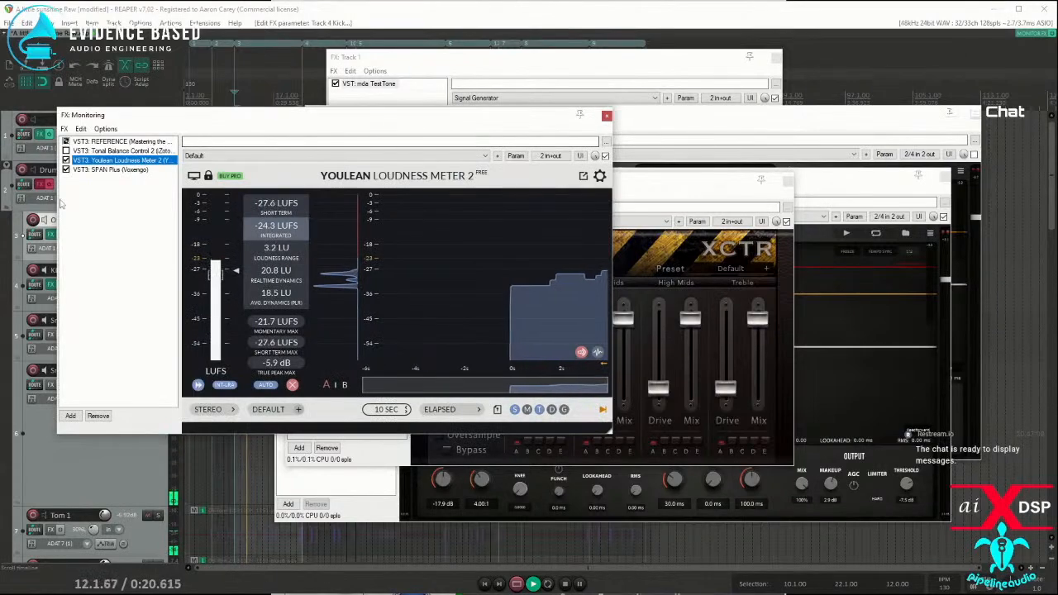
left_click(111, 170)
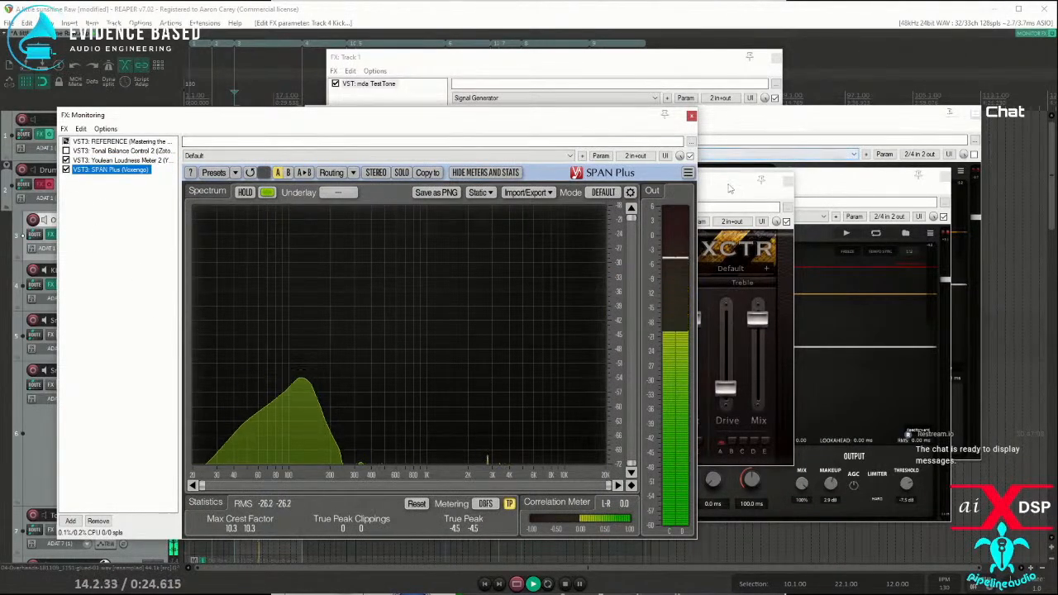
Step: Place the Kick's XCTR window beside the spectrum, raise its bass drive, and set the bass crossover to 76.27
left_click_drag(773, 184, 930, 212)
left_click_drag(681, 413, 672, 464)
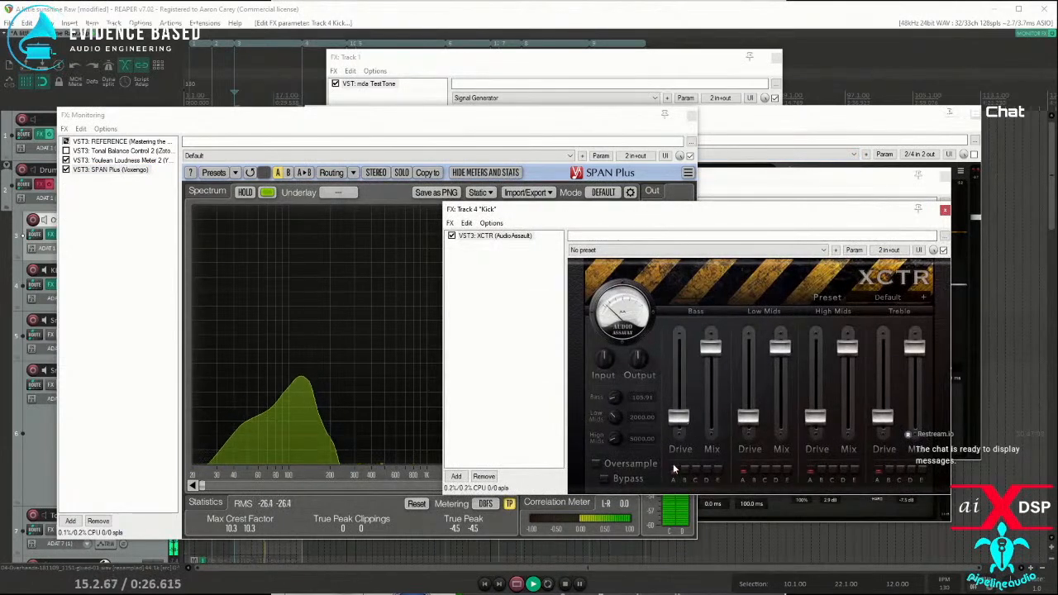
mouse_move(678, 418)
left_mouse_down()
mouse_move(680, 386)
mouse_move(689, 405)
left_mouse_up()
left_click_drag(615, 400, 613, 403)
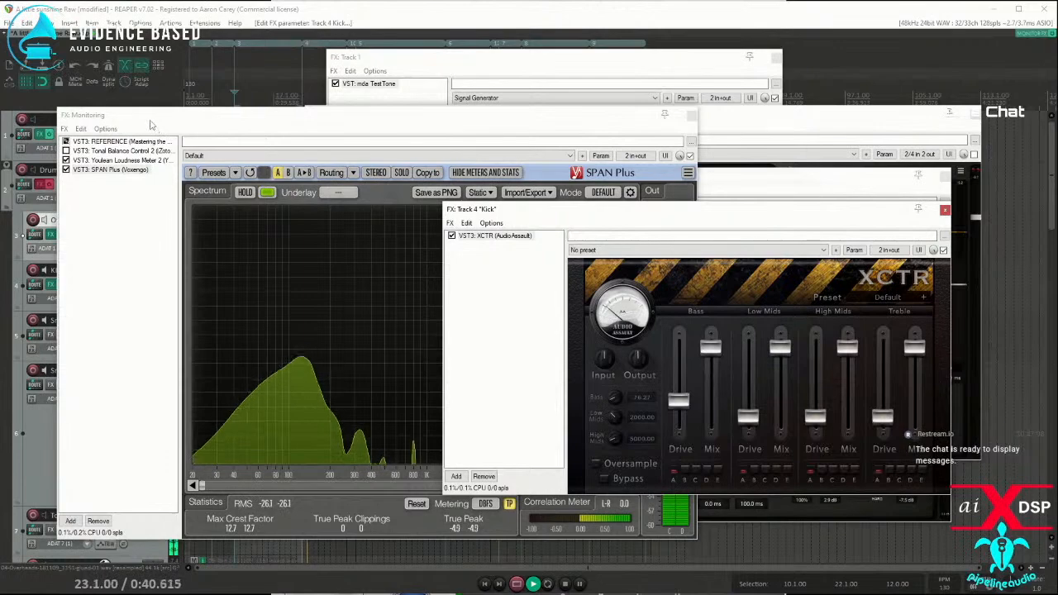
Step: Move the monitoring FX window aside and enable SSLComp Stereo on the master track
left_click_drag(153, 118, 329, 206)
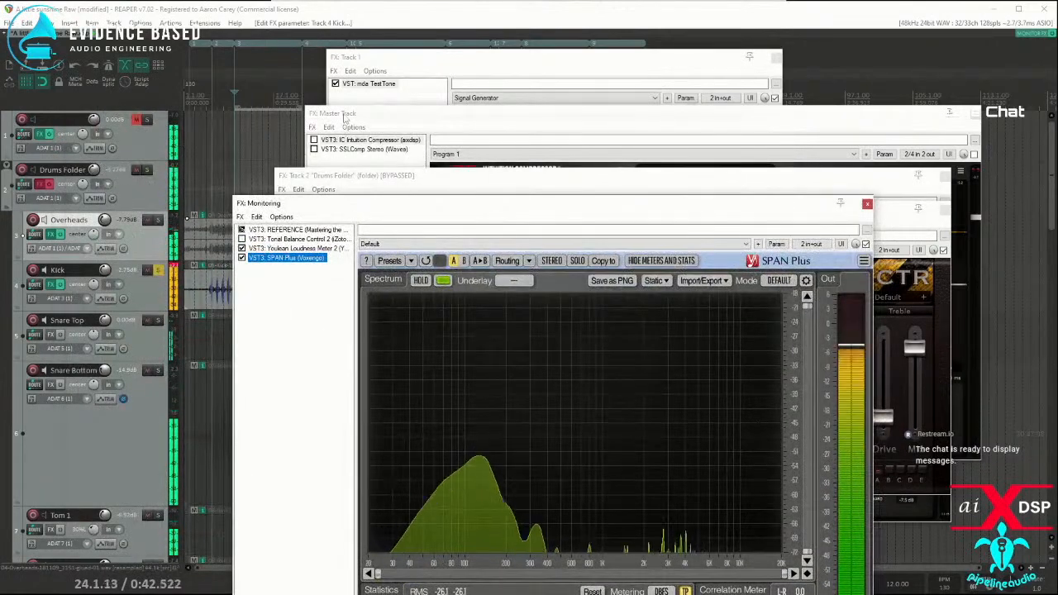
left_click(314, 156)
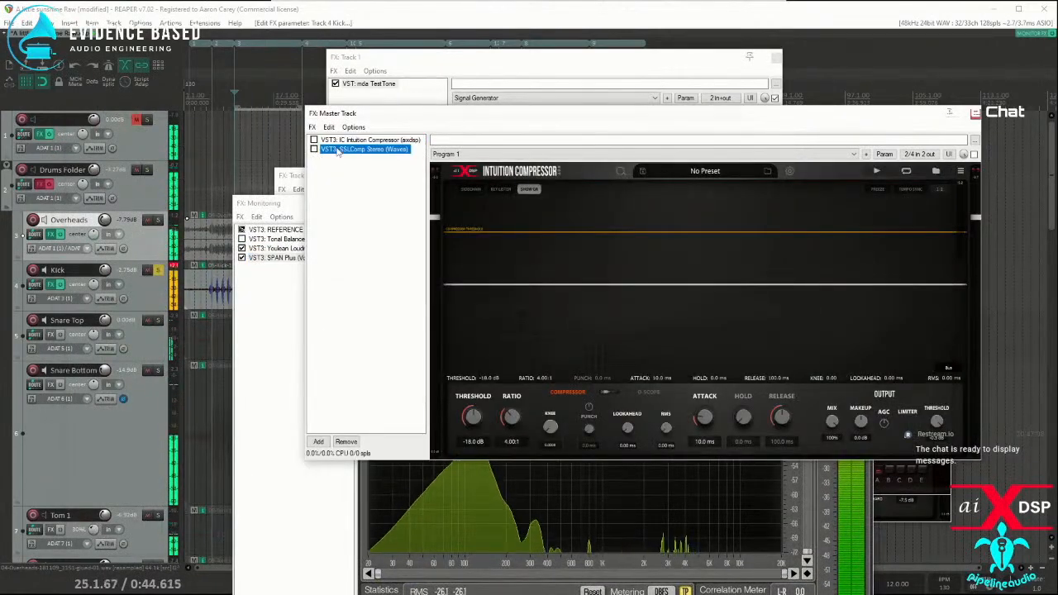
left_click(314, 149)
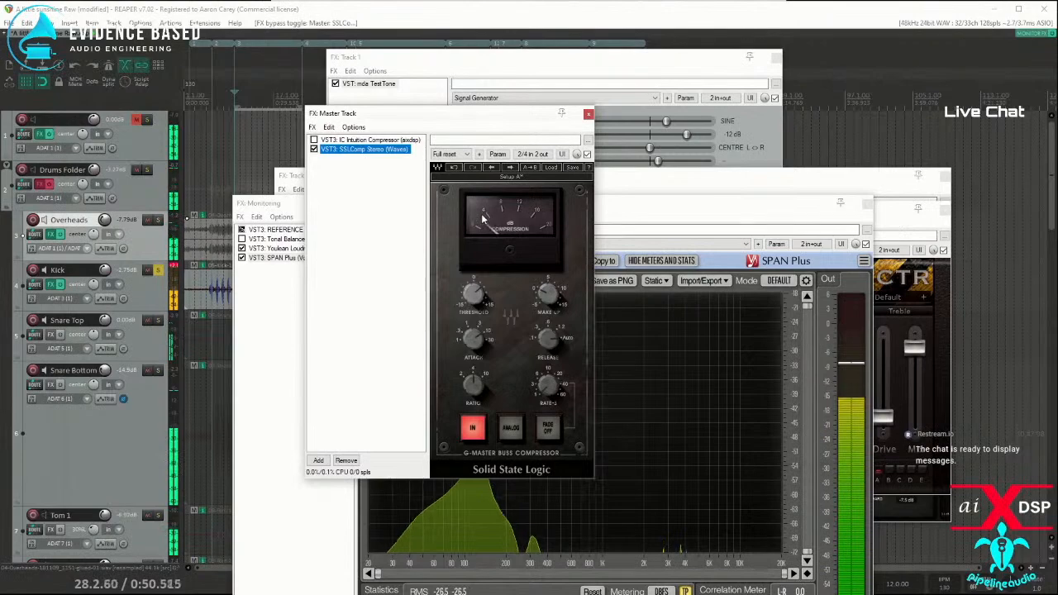
Step: Reposition the Kick FX window, restart playback, and compare XCTR bypassed and enabled against the master SSL compressor's meter
left_click(891, 223)
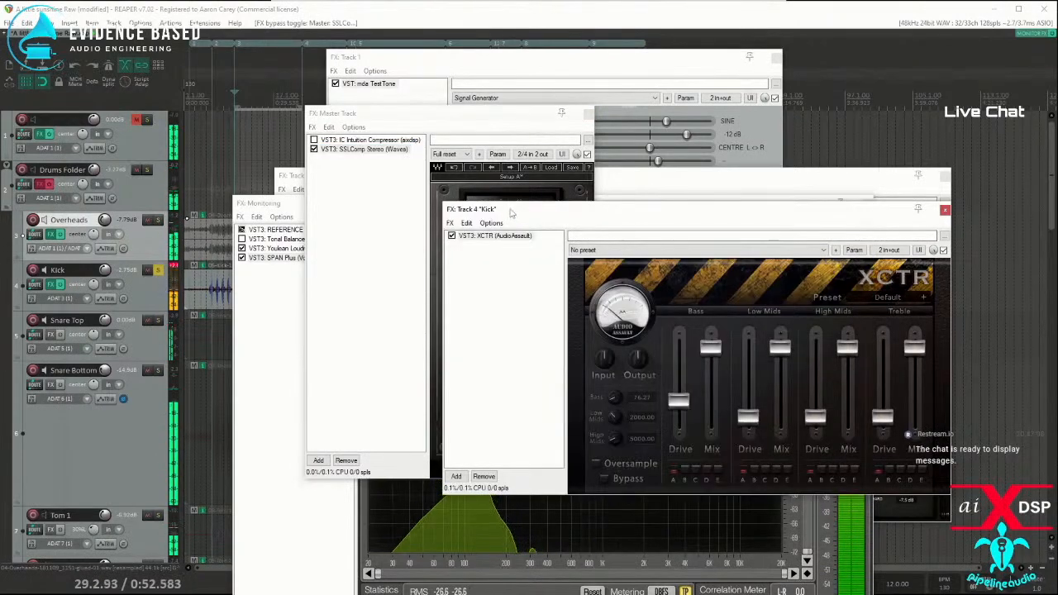
left_click_drag(562, 209, 640, 287)
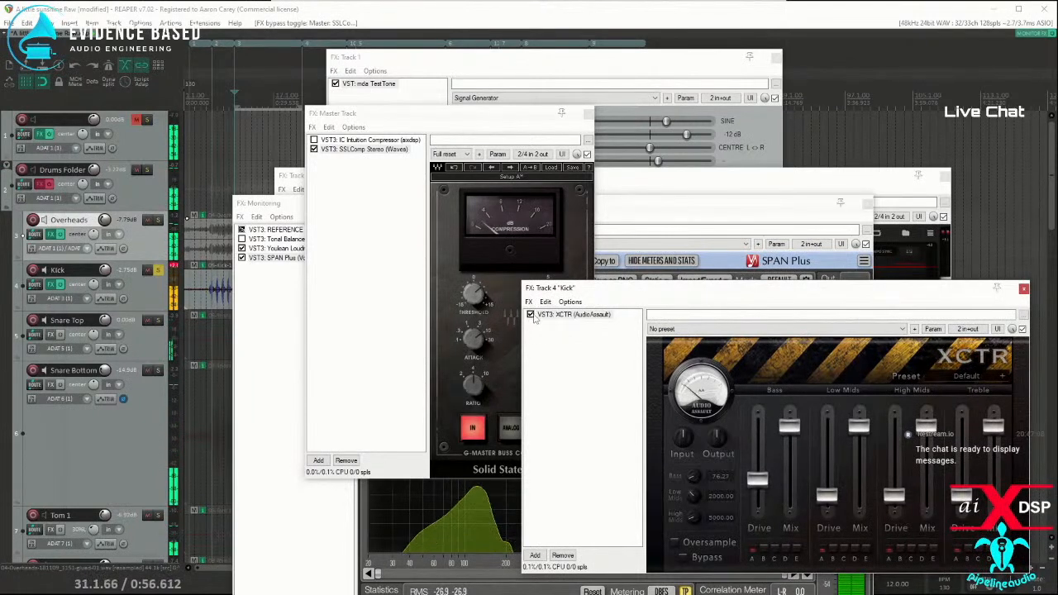
double_click(262, 42)
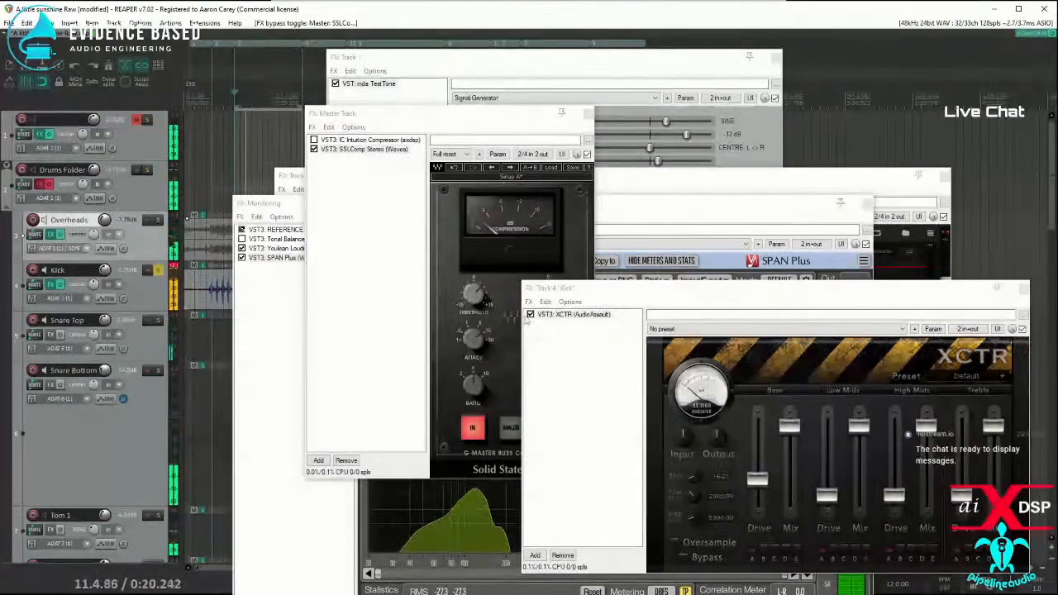
left_click(530, 315)
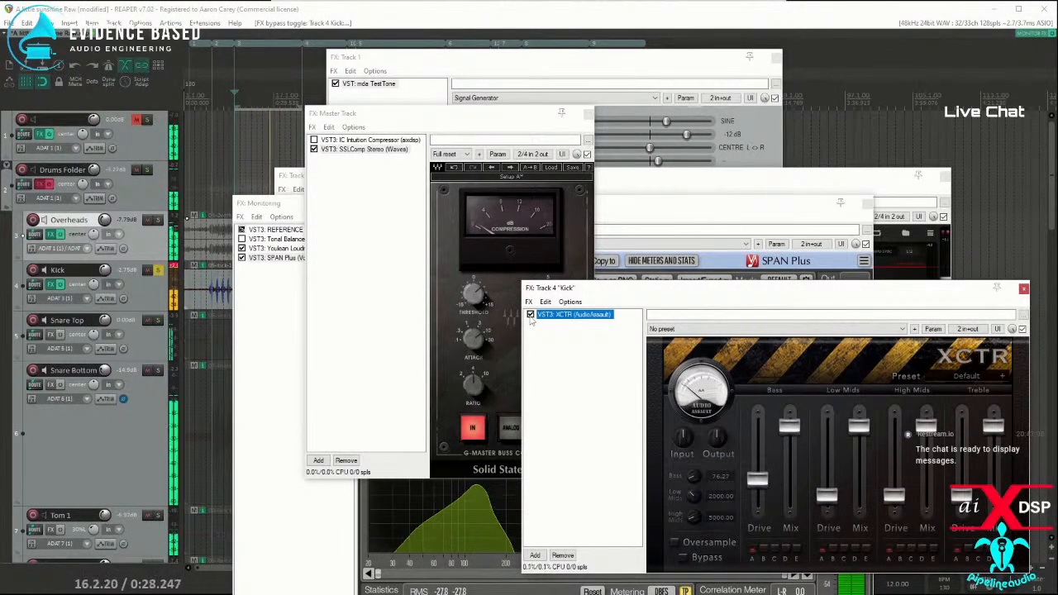
left_click(529, 315)
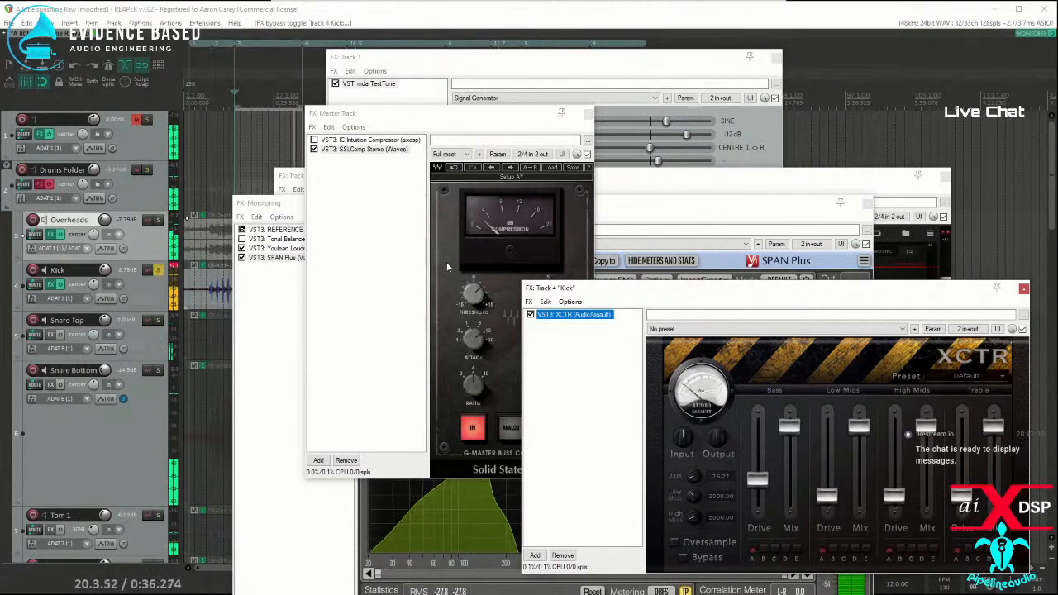
Step: Switch the master from SSLComp Stereo to IC Intuition Compressor and move its window clear of the screen edge
left_click(313, 150)
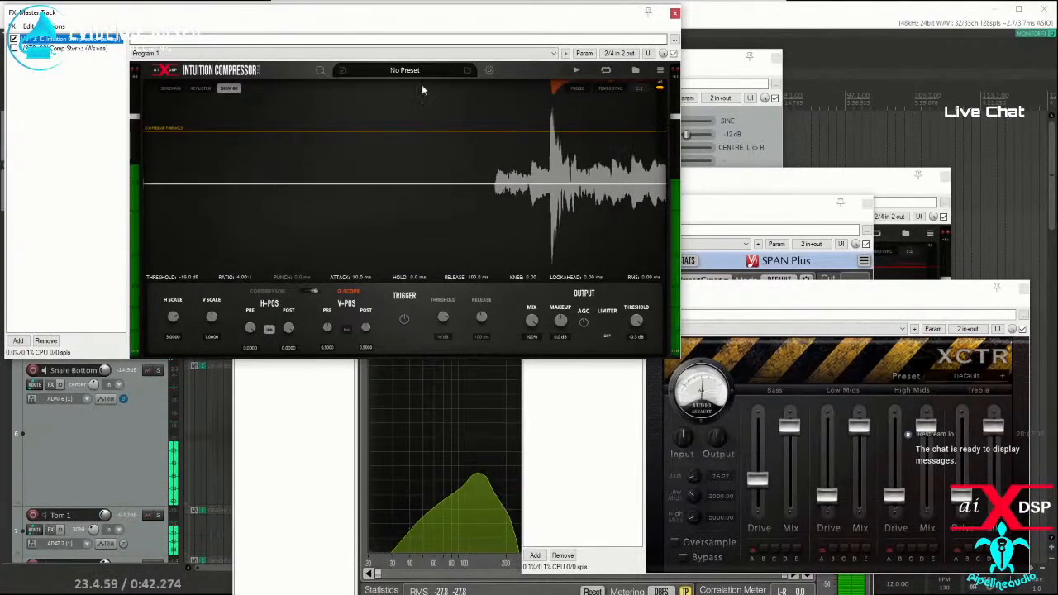
left_click_drag(274, 17, 464, 78)
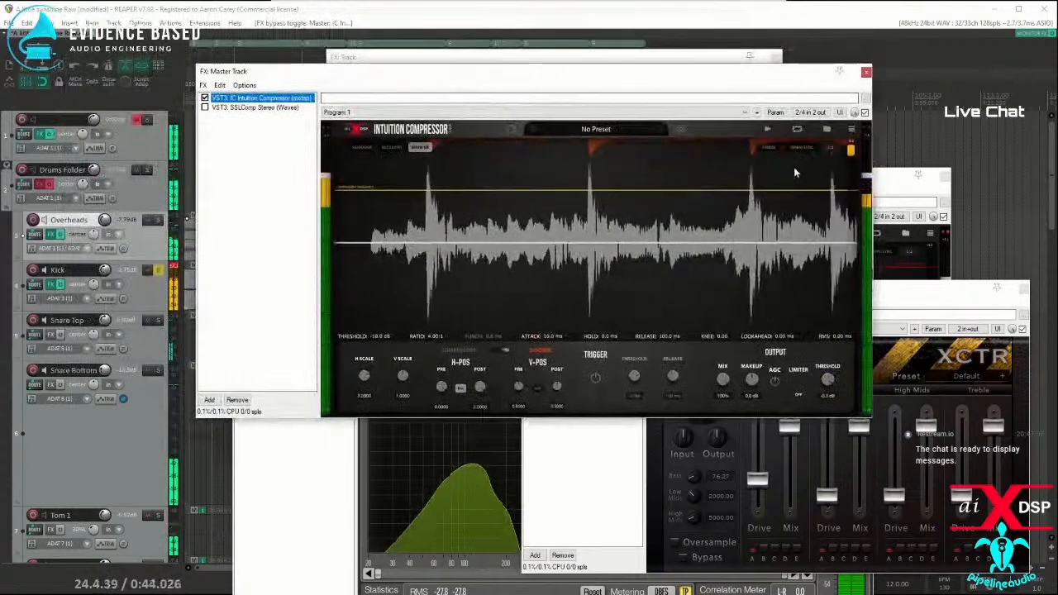
left_click(858, 173)
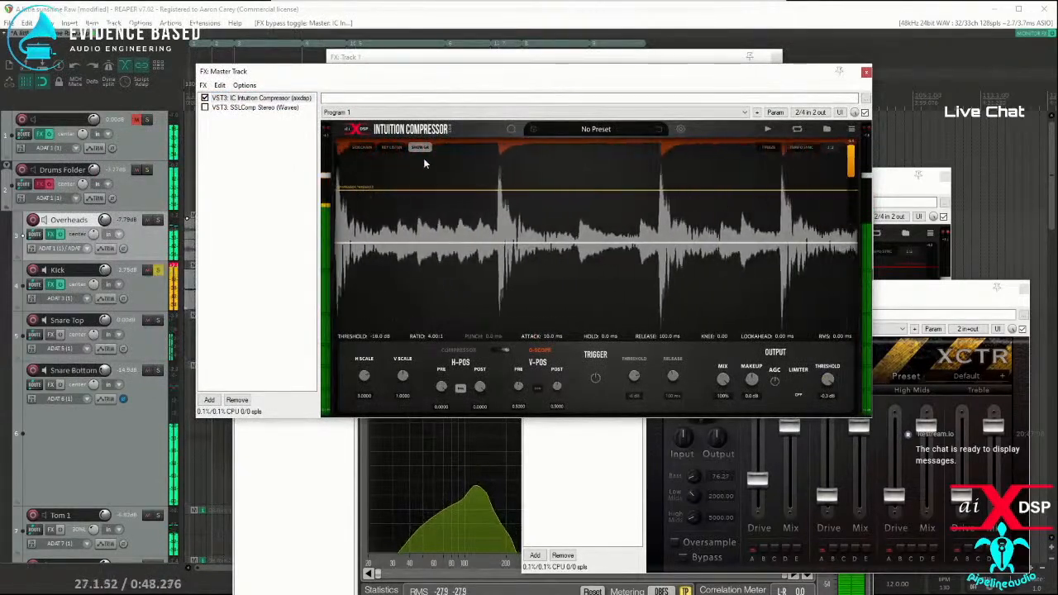
Step: Apply a 12 dB/oct high-pass at 80 Hz in Intuition Compressor's key filter and return to the waveform display
left_click(387, 149)
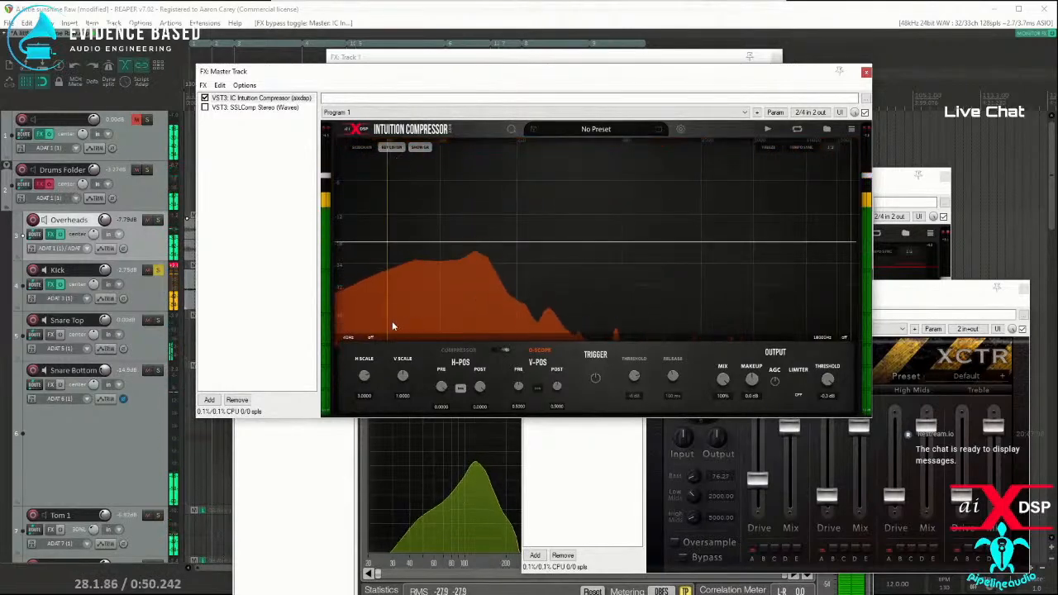
scroll(388, 312, "up", 1)
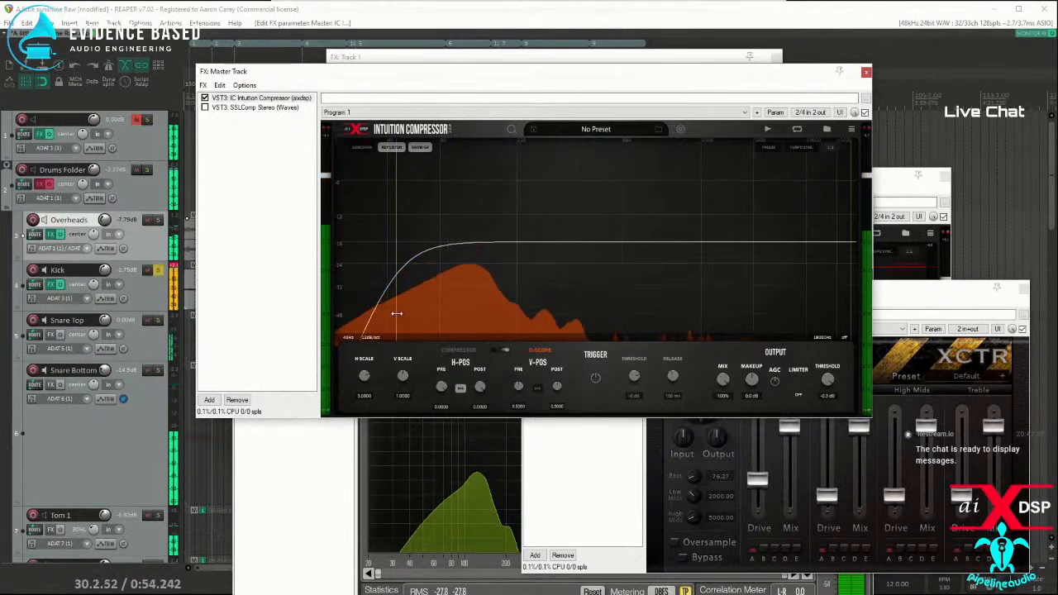
left_click_drag(396, 313, 428, 319)
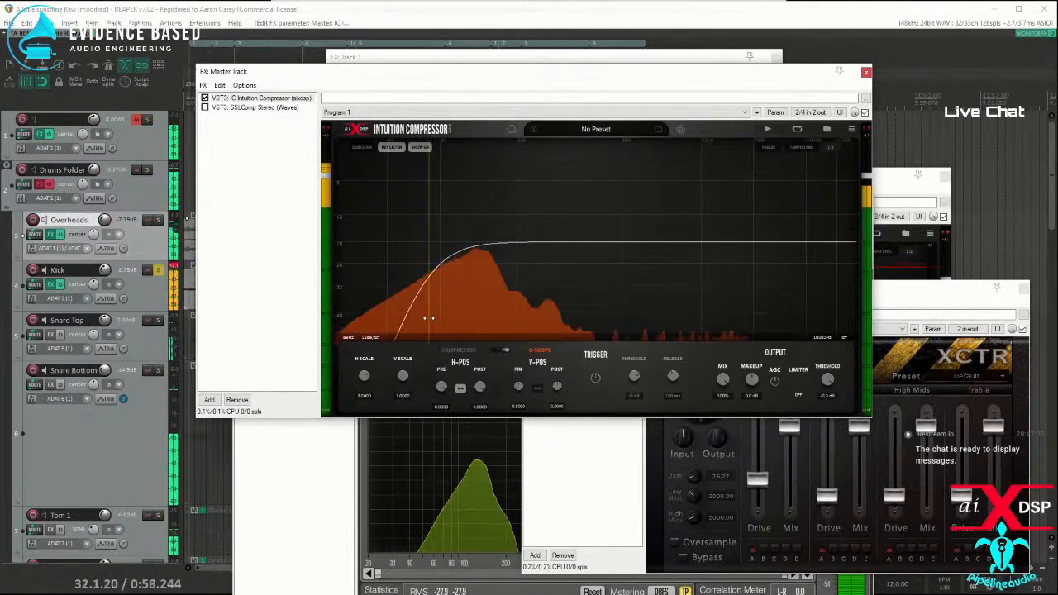
left_click(391, 149)
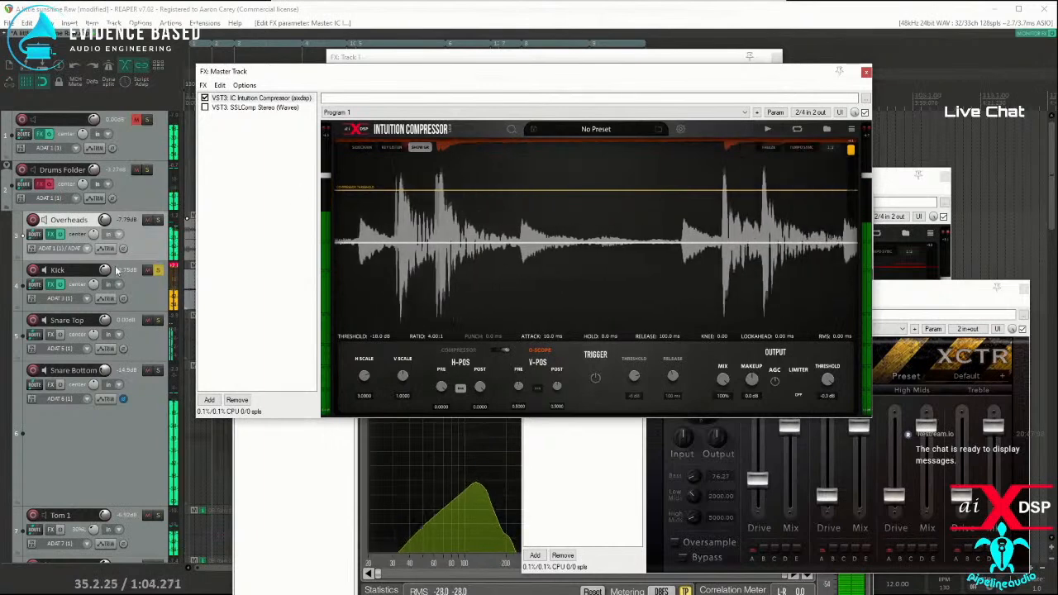
Step: Unsolo the Kick track, compare XCTR bypassed and enabled in the full mix, and stop playback
left_click(157, 271)
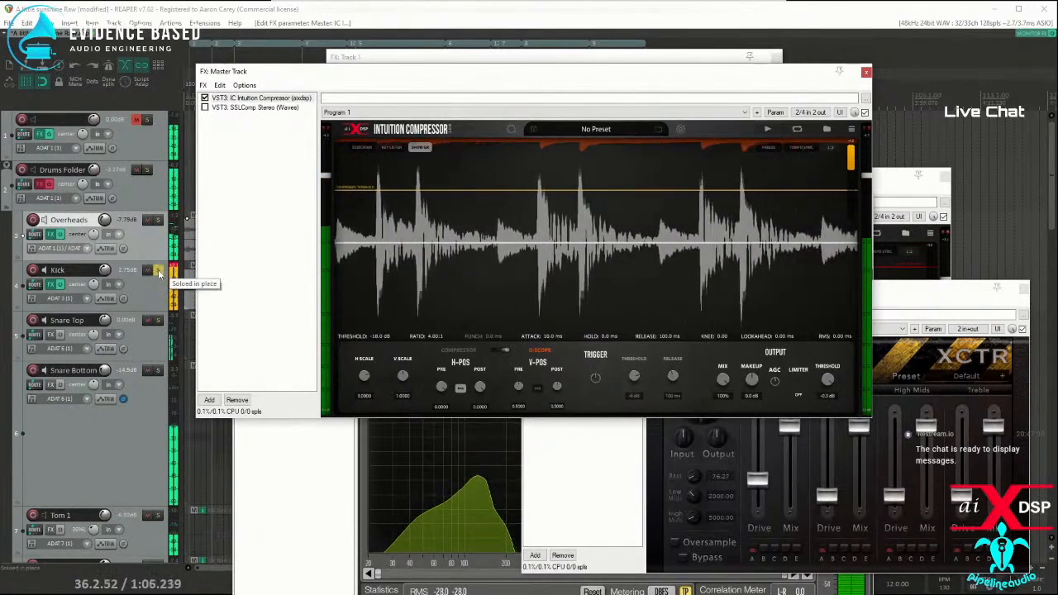
left_click(160, 274)
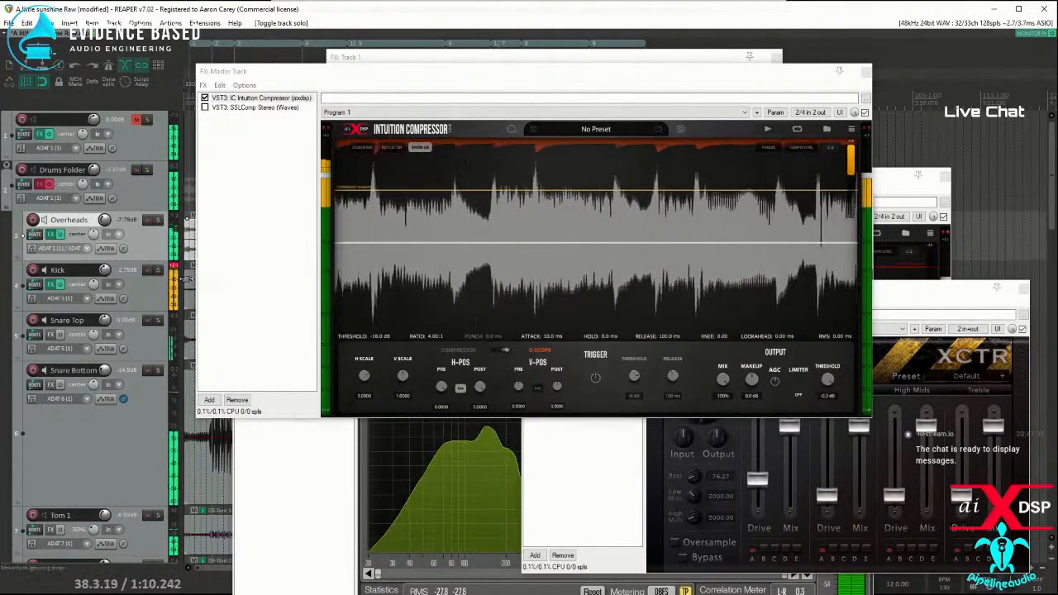
left_click(921, 296)
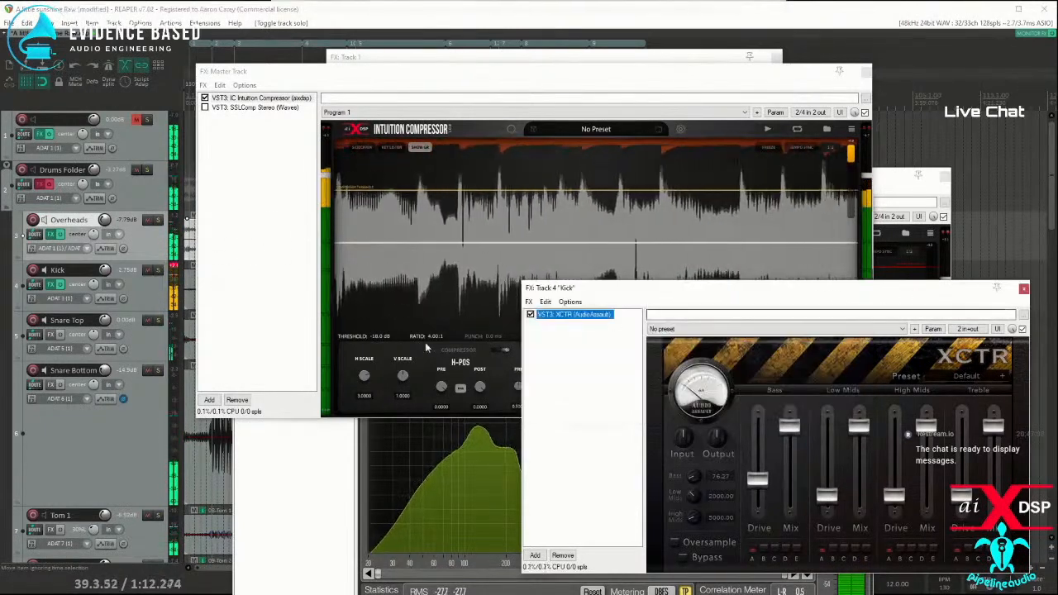
left_click(529, 315)
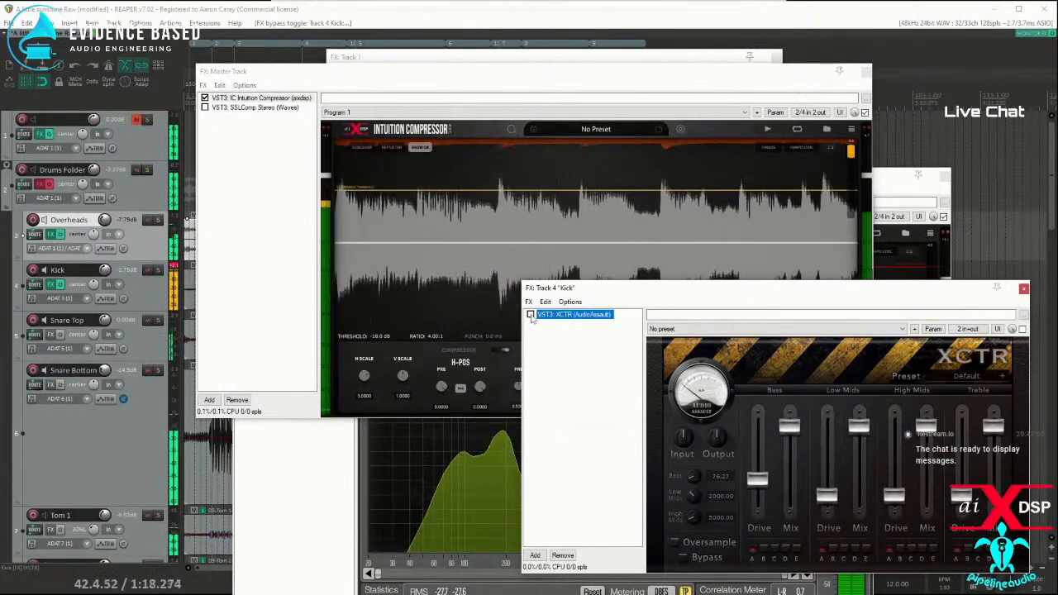
left_click(530, 315)
key("space")
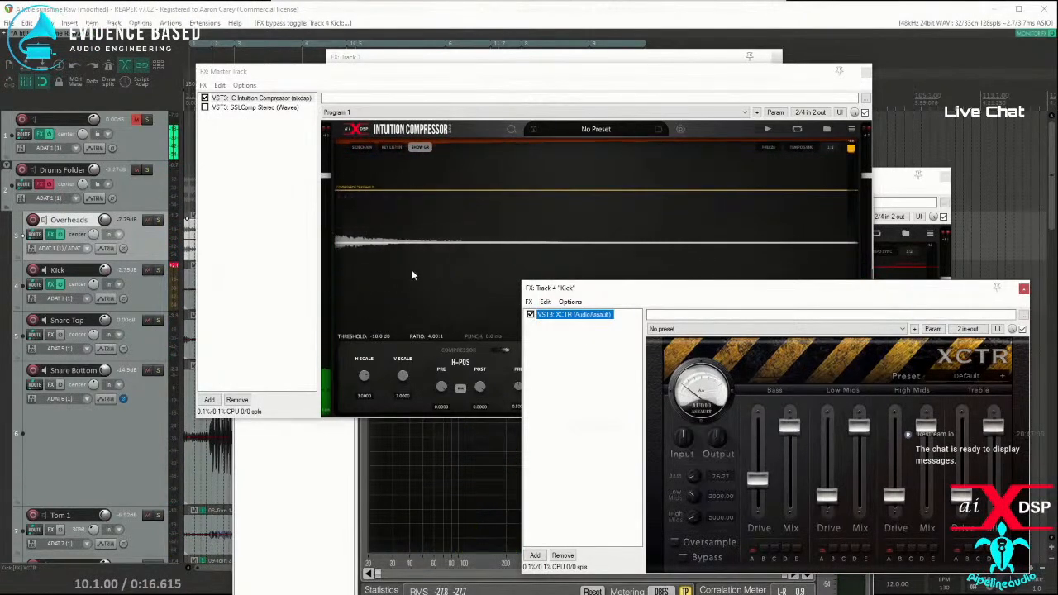
Step: Raise the key filter's high-pass cutoff to about 120 Hz and return to the compressor's waveform display
left_click(356, 153)
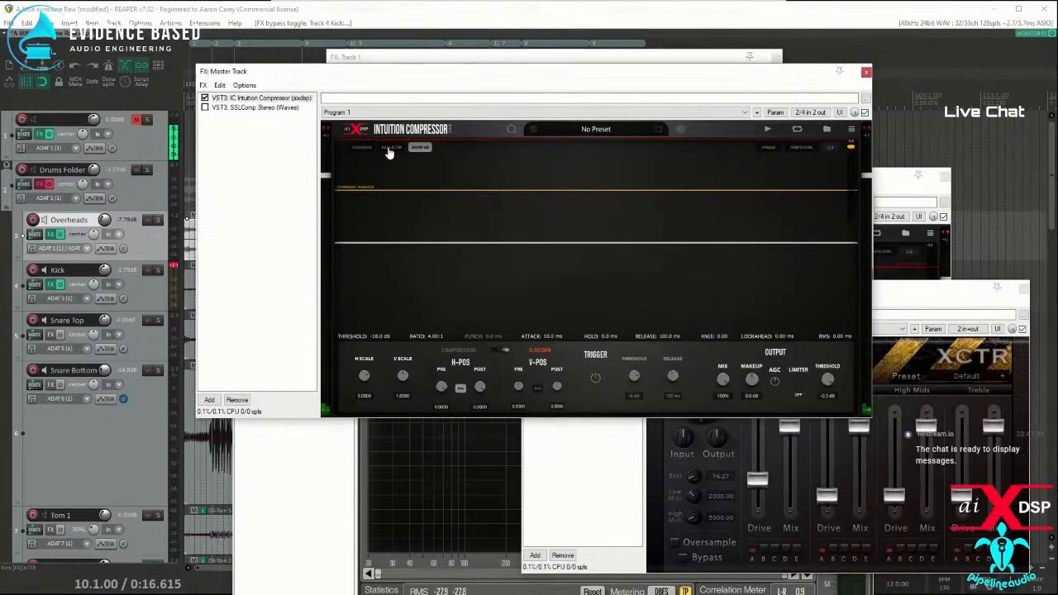
left_click(390, 148)
left_click_drag(429, 311, 463, 311)
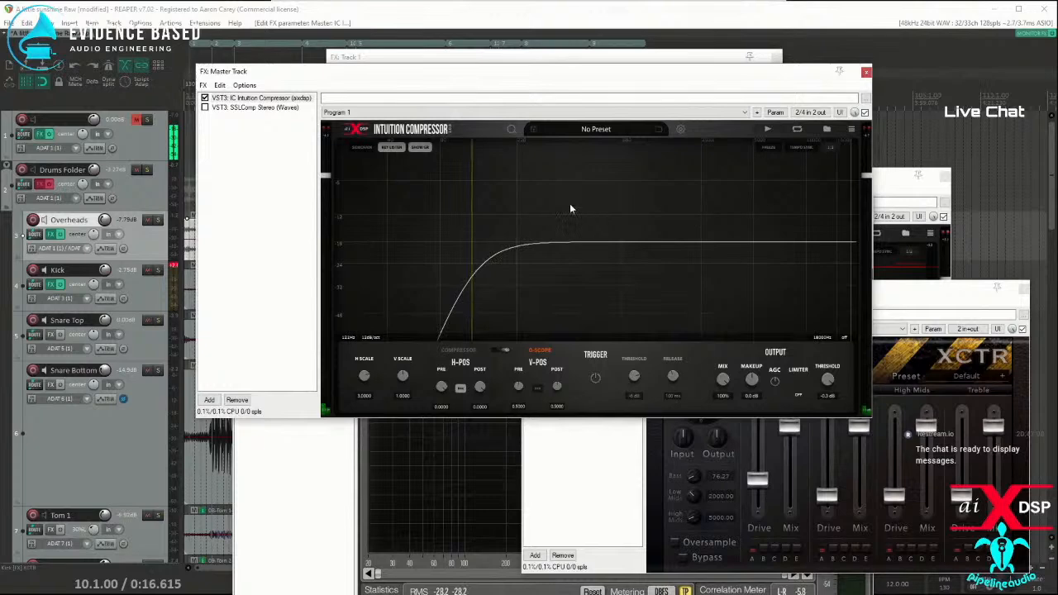
left_click(419, 148)
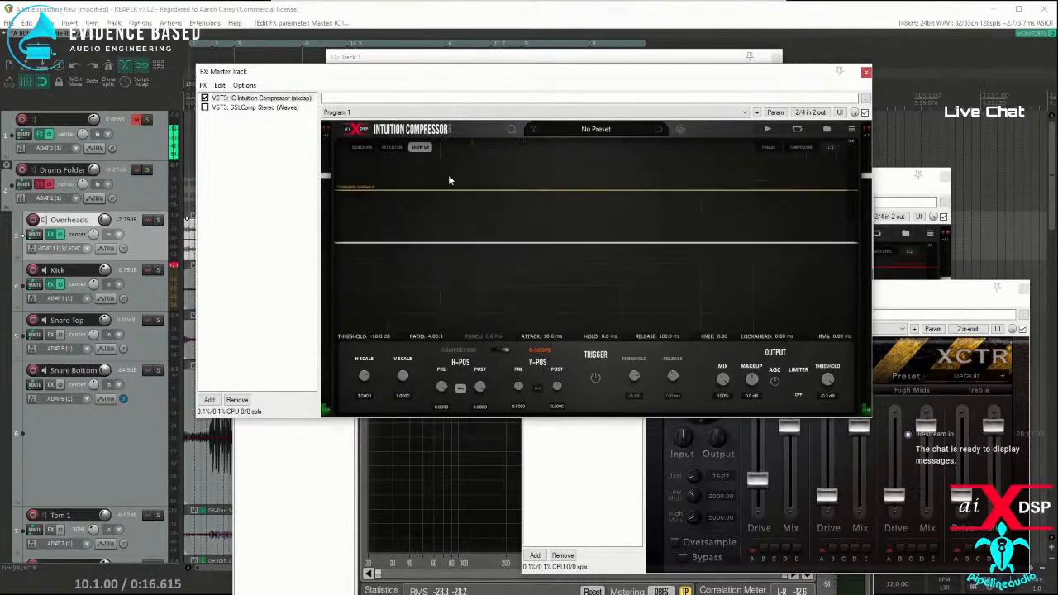
Step: Resume playback of the mix and toggle the Kick's XCTR off and on while watching the master compressor's gain reduction
key("space")
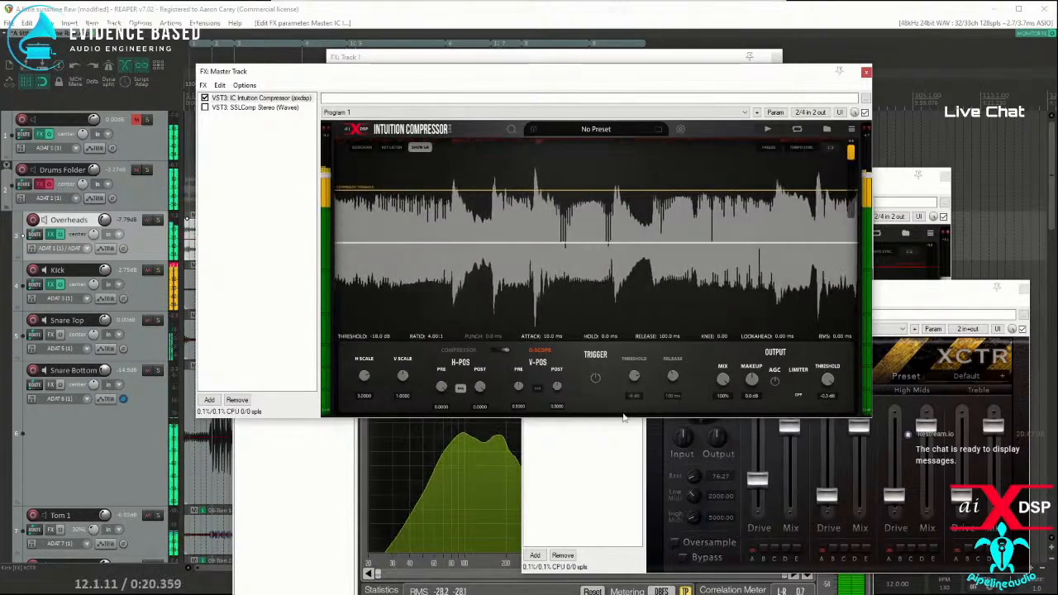
left_click(895, 301)
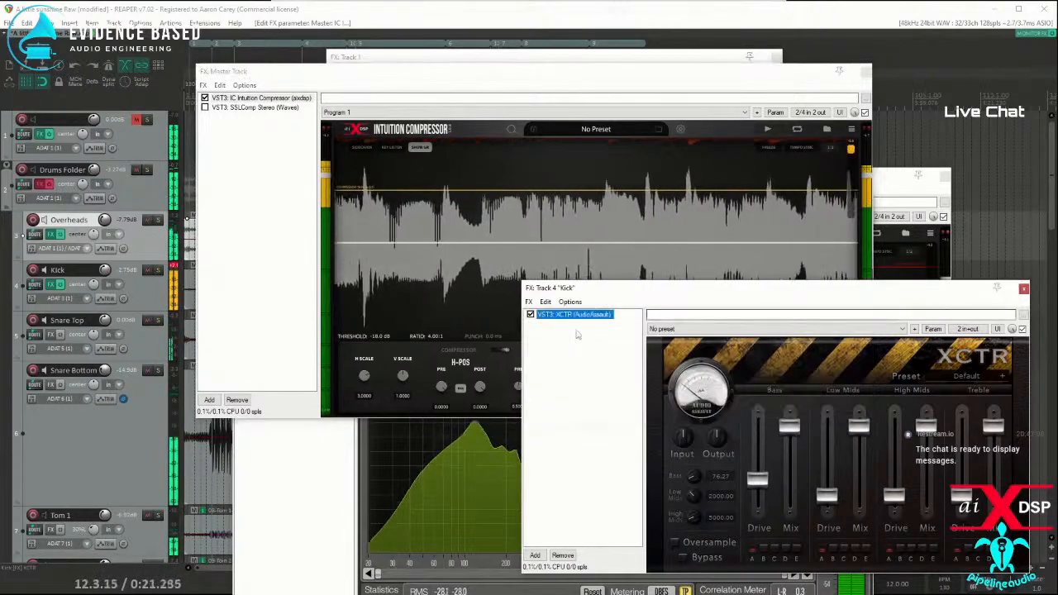
left_click(530, 315)
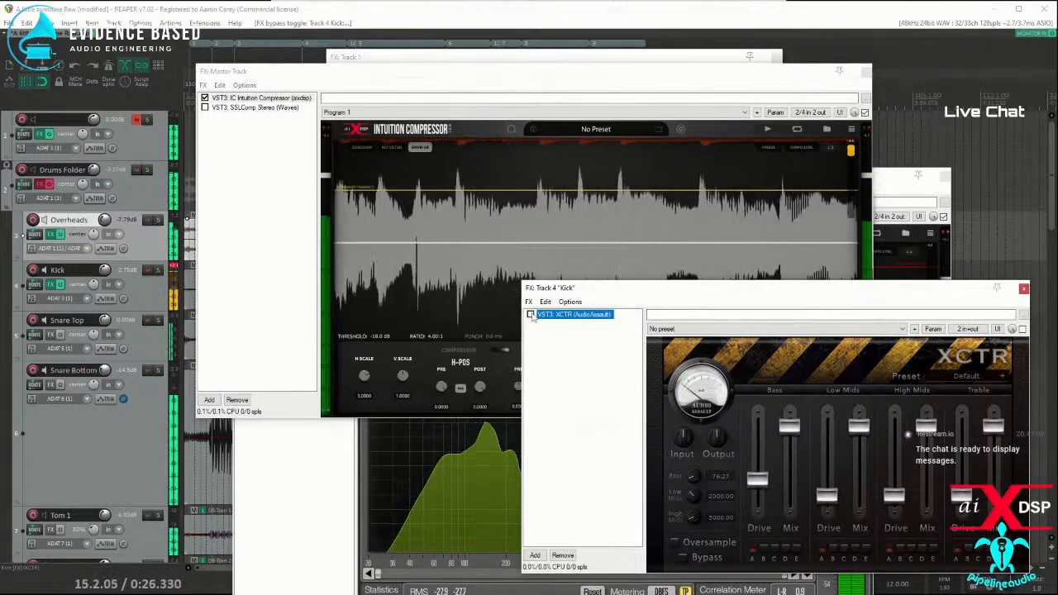
left_click(531, 316)
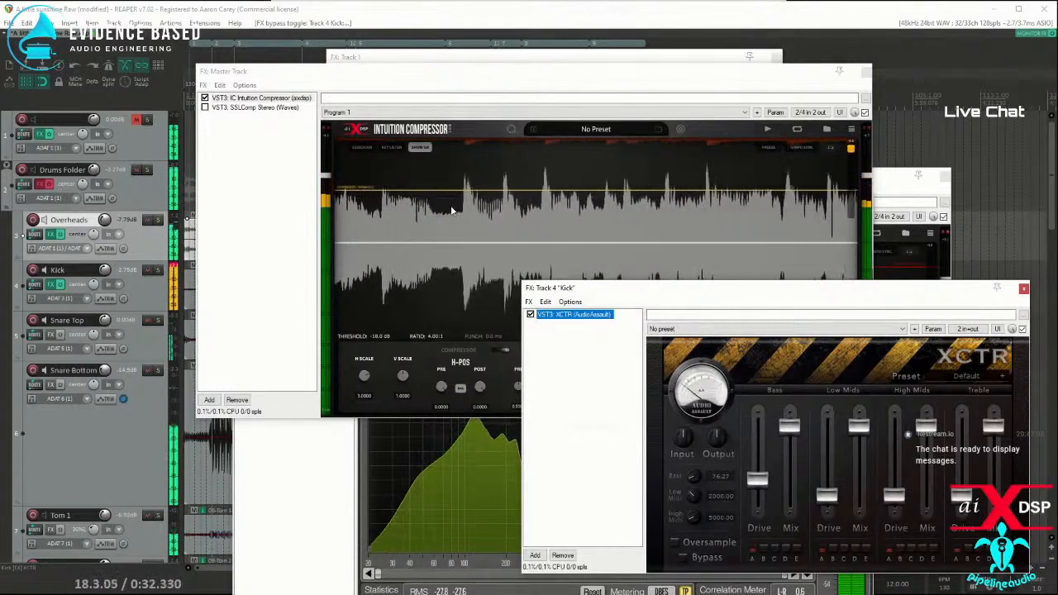
Step: Raise the key filter's high-pass cutoff further, past the low-frequency peak of the mix, and close the filter display
left_click(397, 153)
left_click(397, 152)
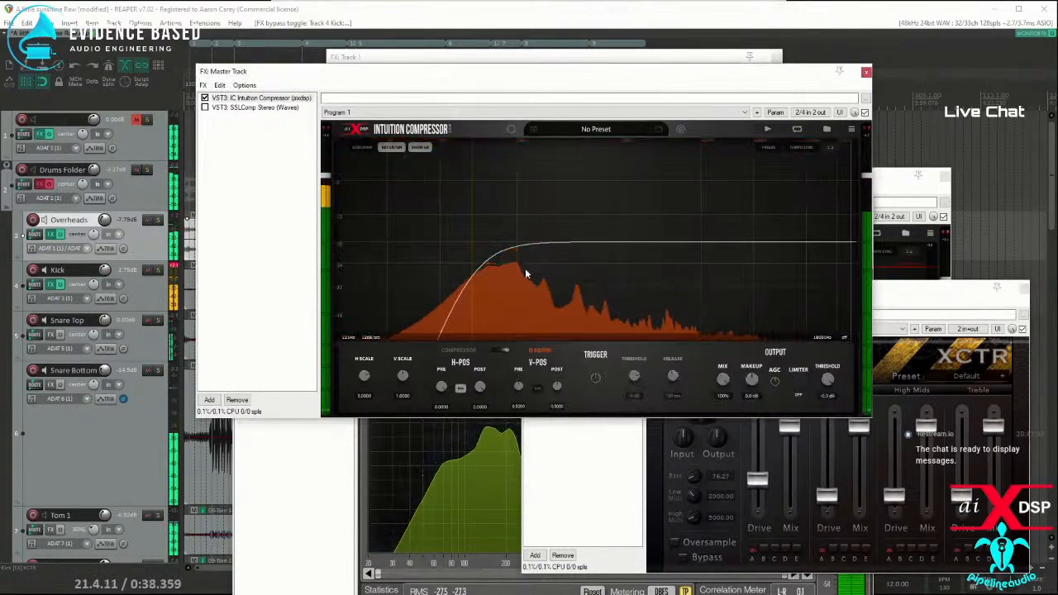
left_click_drag(473, 261, 493, 262)
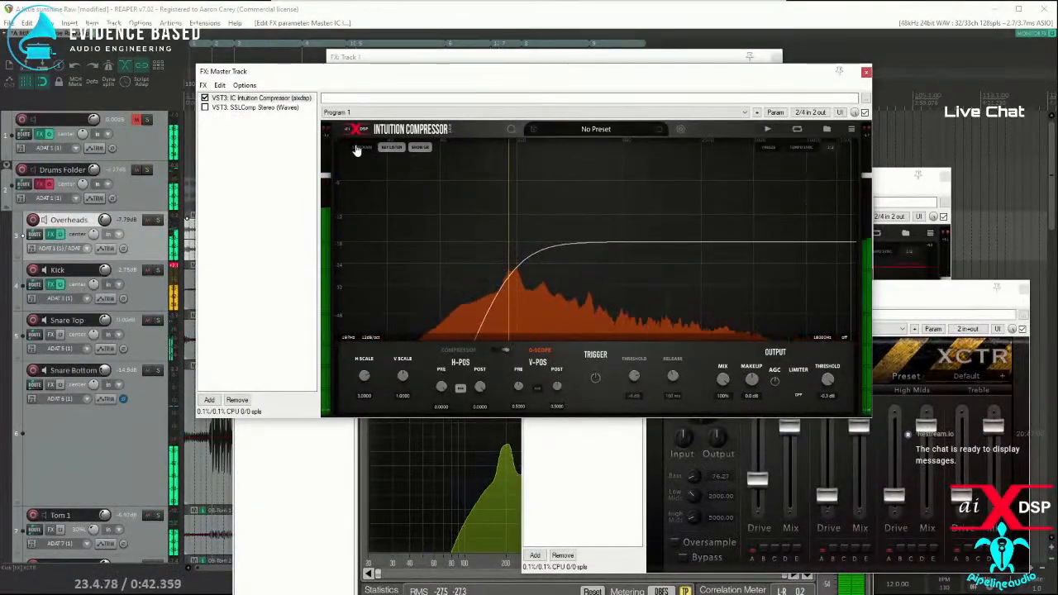
left_click(391, 150)
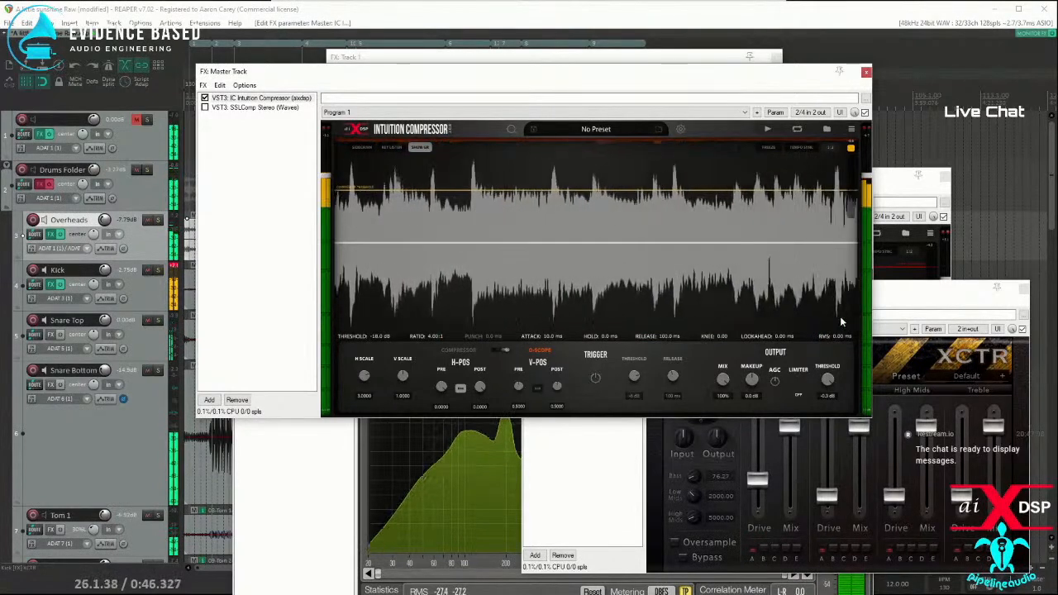
Step: Rearrange the Kick and master FX windows, resume playback, and switch Intuition Compressor from the O-Scope controls to the compressor controls
left_click(903, 304)
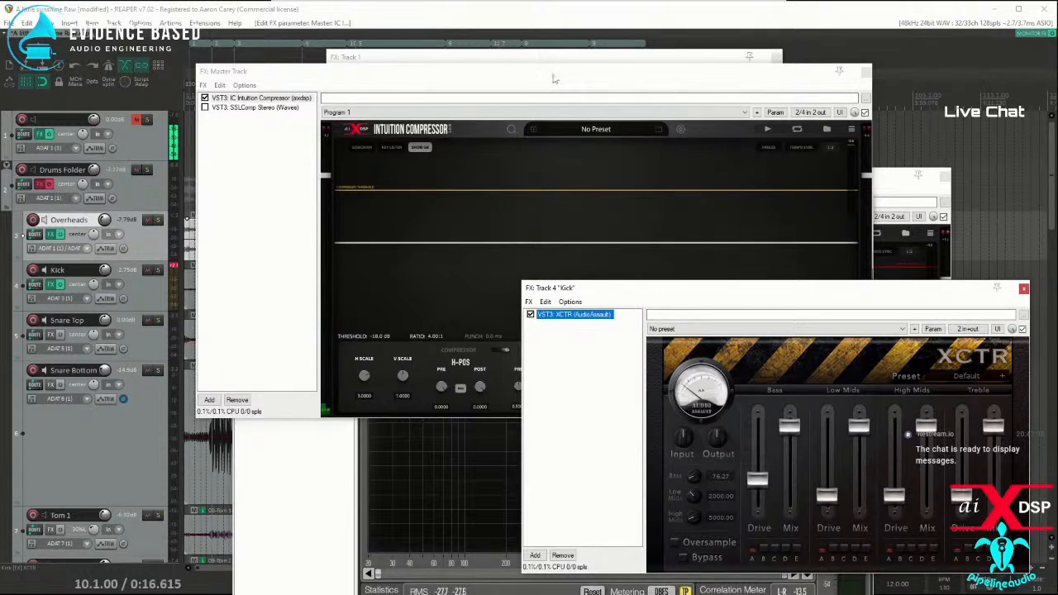
left_click_drag(535, 81, 429, 87)
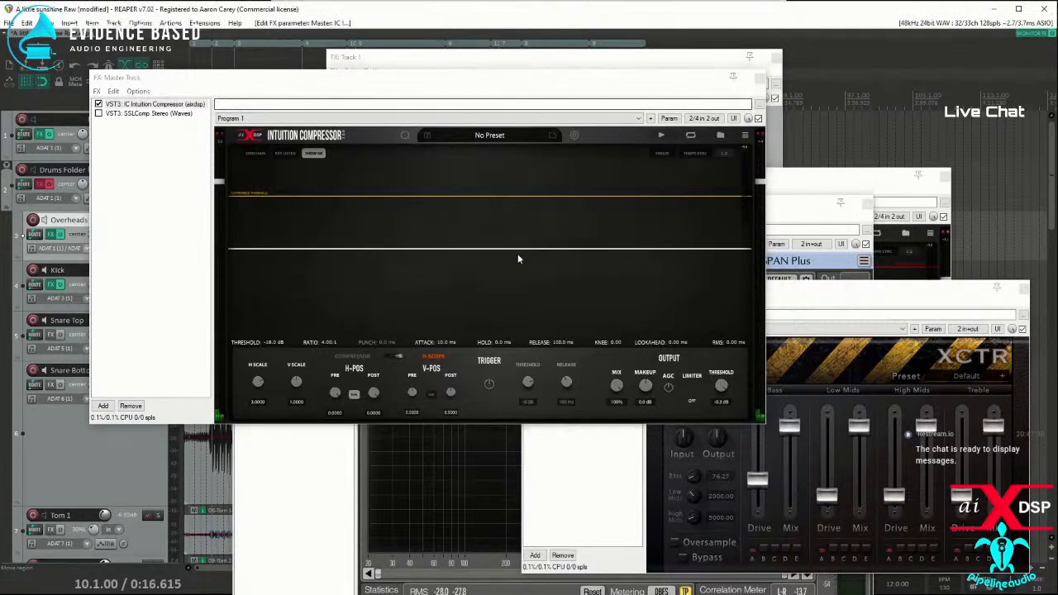
key("space")
left_click(392, 361)
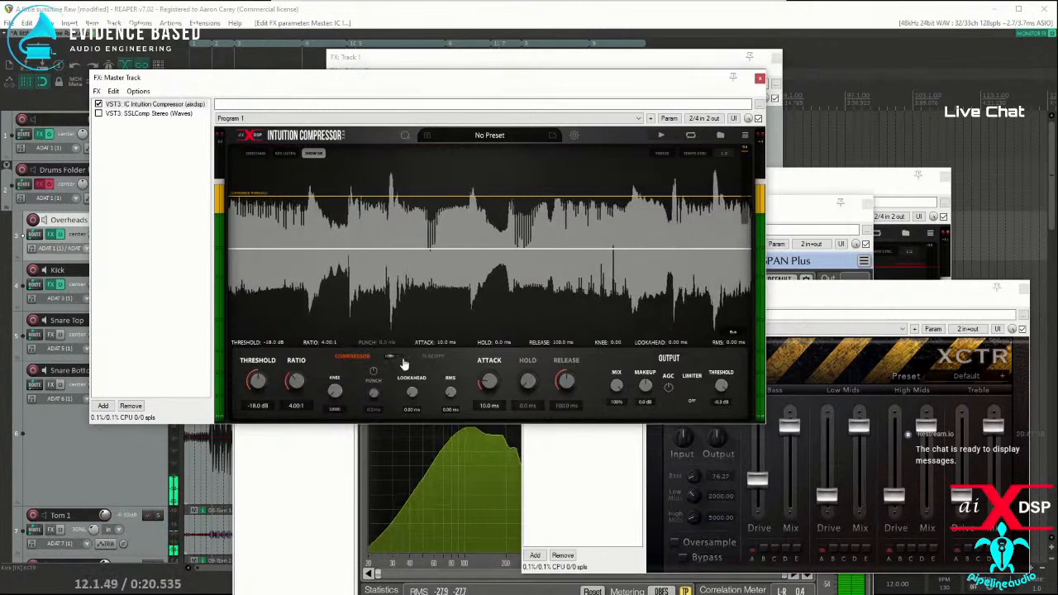
Step: Sweep the master compressor's key filter high-pass cutoff across the mix spectrum during playback and return to the waveform display
left_click(392, 360)
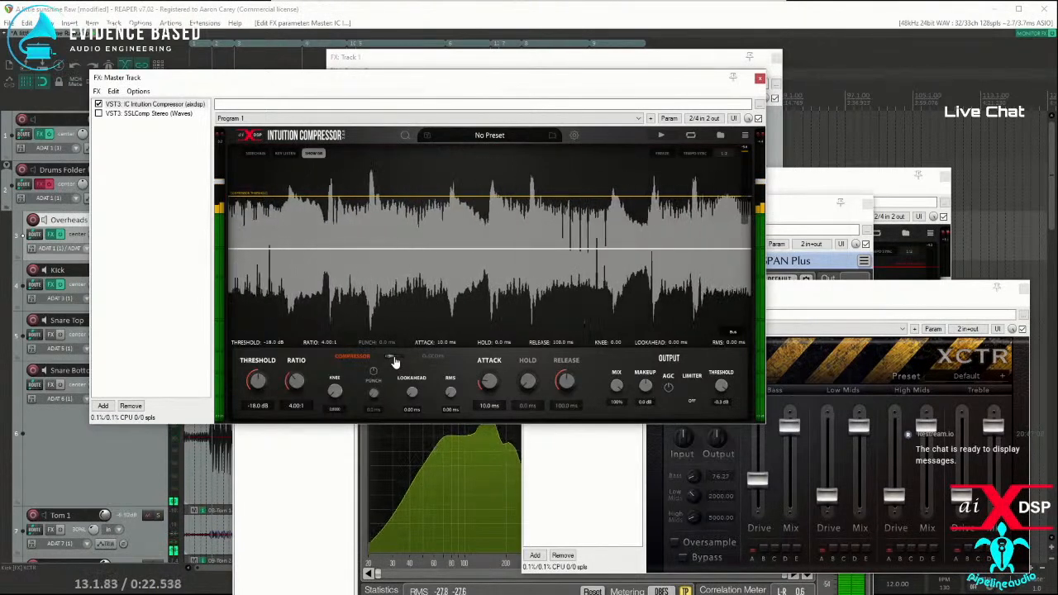
left_click(394, 359)
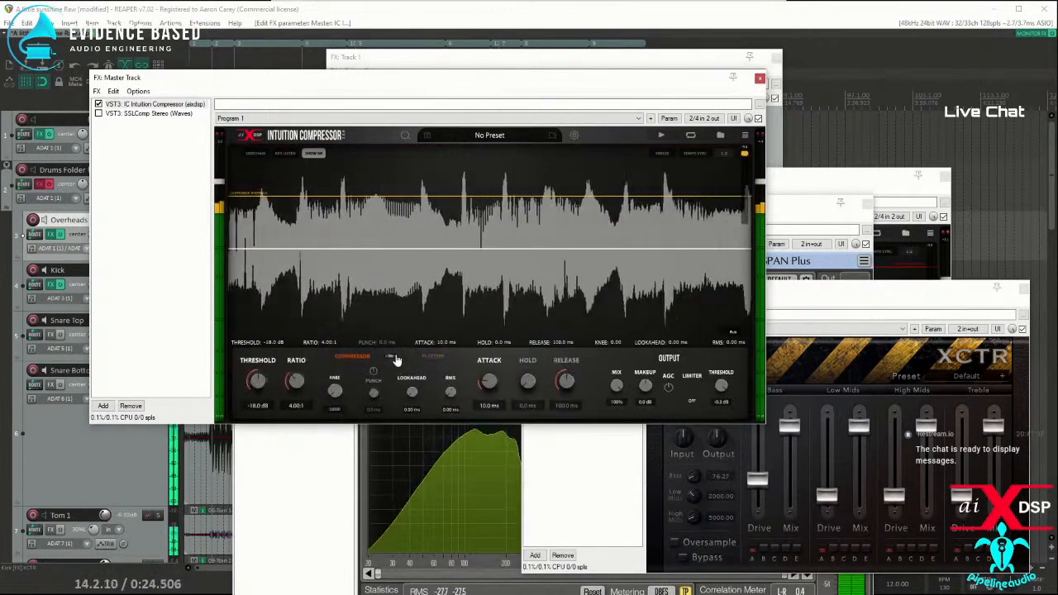
left_click(284, 155)
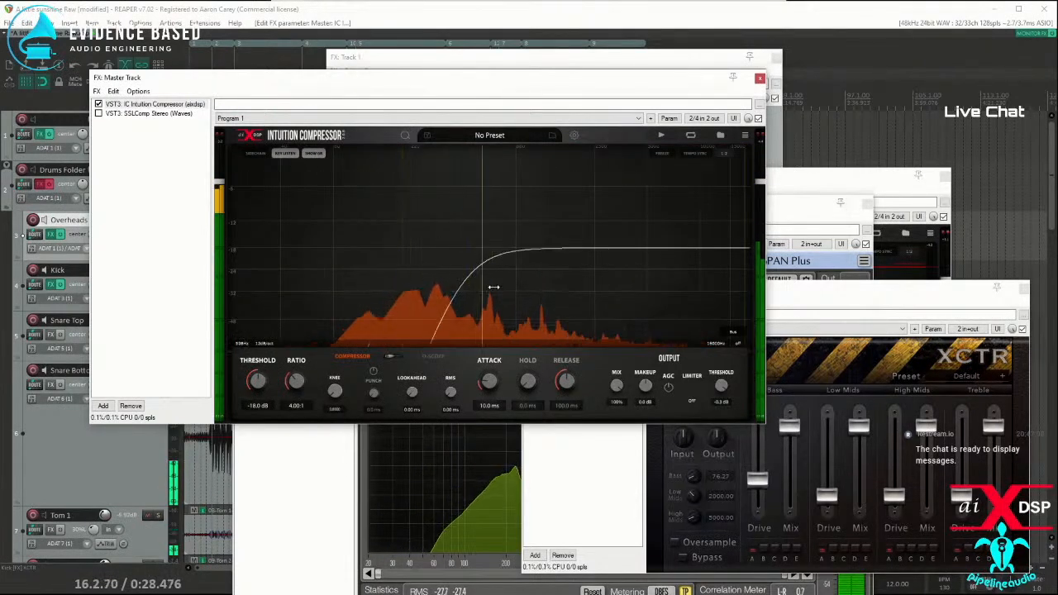
left_click_drag(486, 287, 525, 291)
left_click(286, 157)
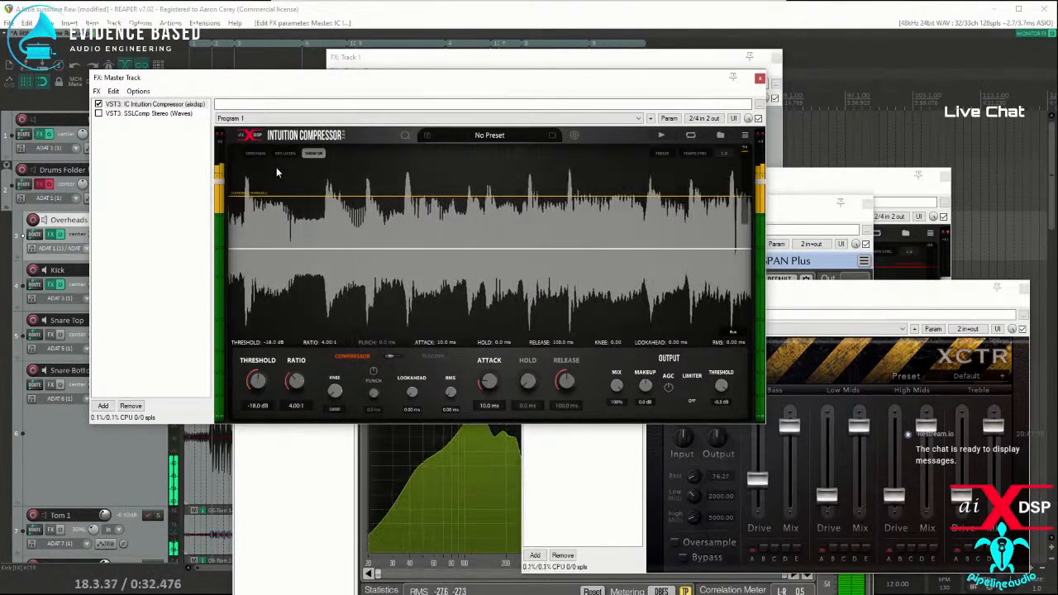
Step: Review the key filter curve during playback, return to the waveform display, and offset the O-Scope's pre and post waveforms vertically
left_click(284, 154)
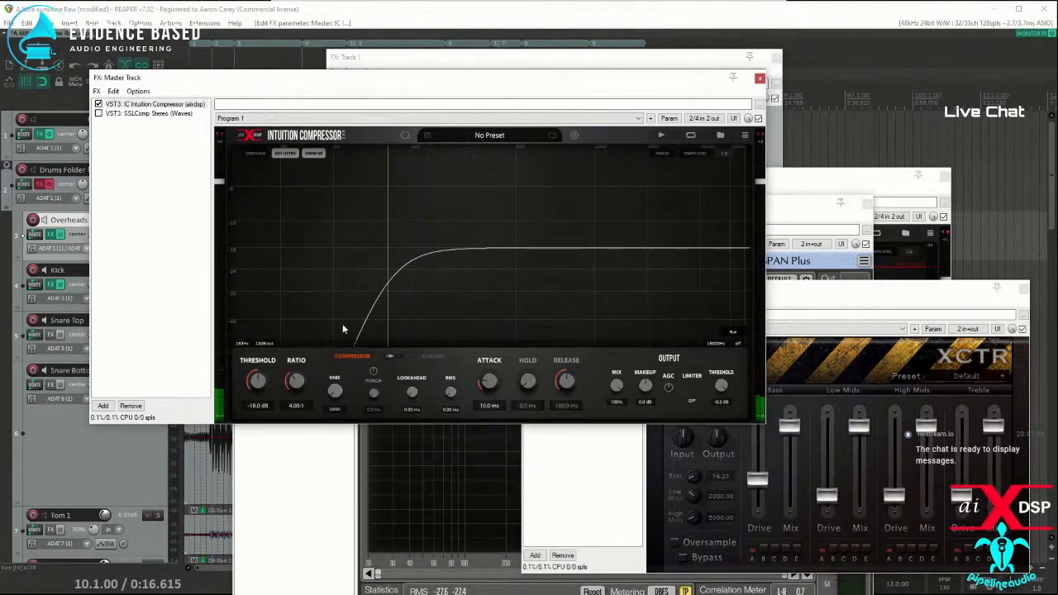
key("space")
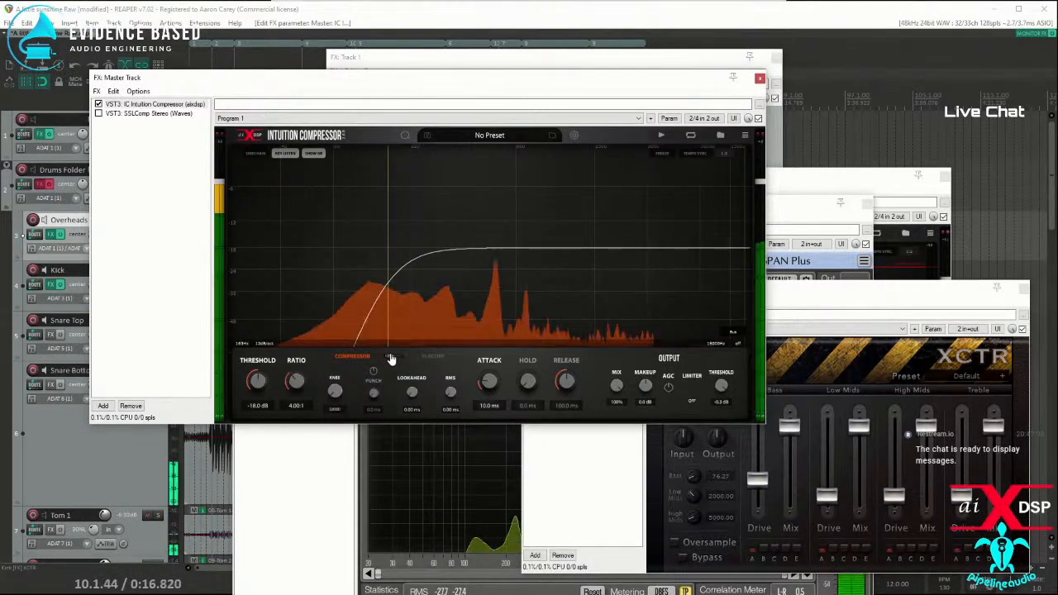
left_click(283, 156)
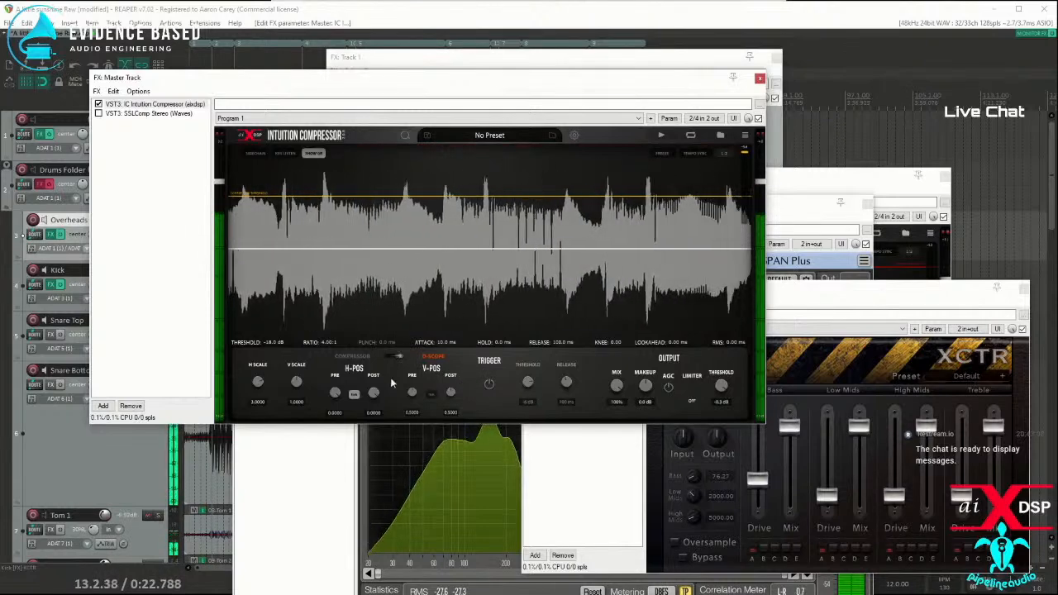
left_click_drag(413, 393, 453, 384)
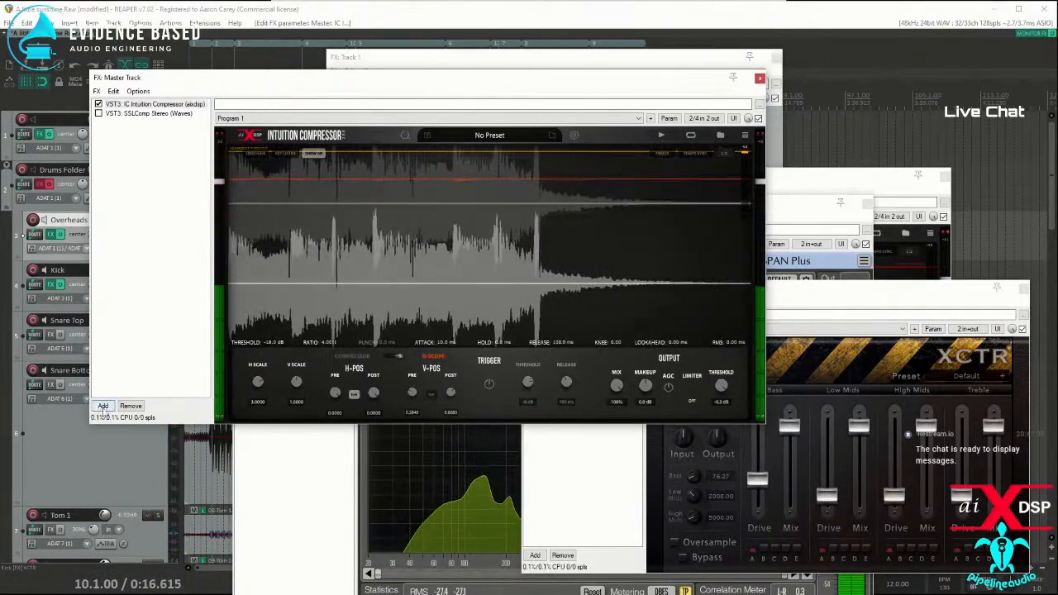
Step: Add the aixdsp SpectroScope plug-in to the master track's FX chain, play the mix through it, and stop playback
left_click(104, 406)
type("spec")
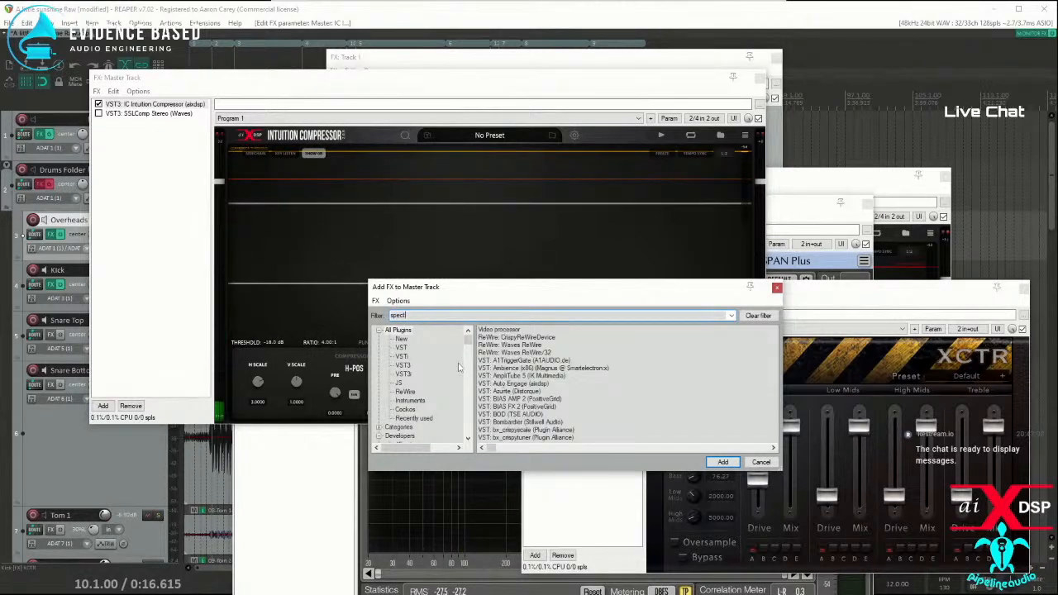
type("t")
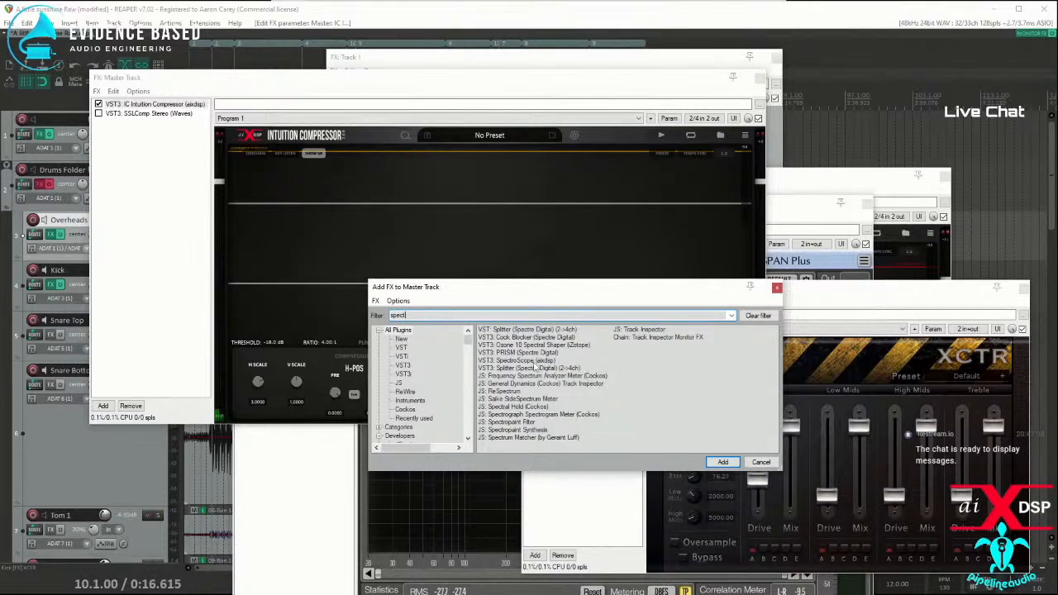
double_click(529, 361)
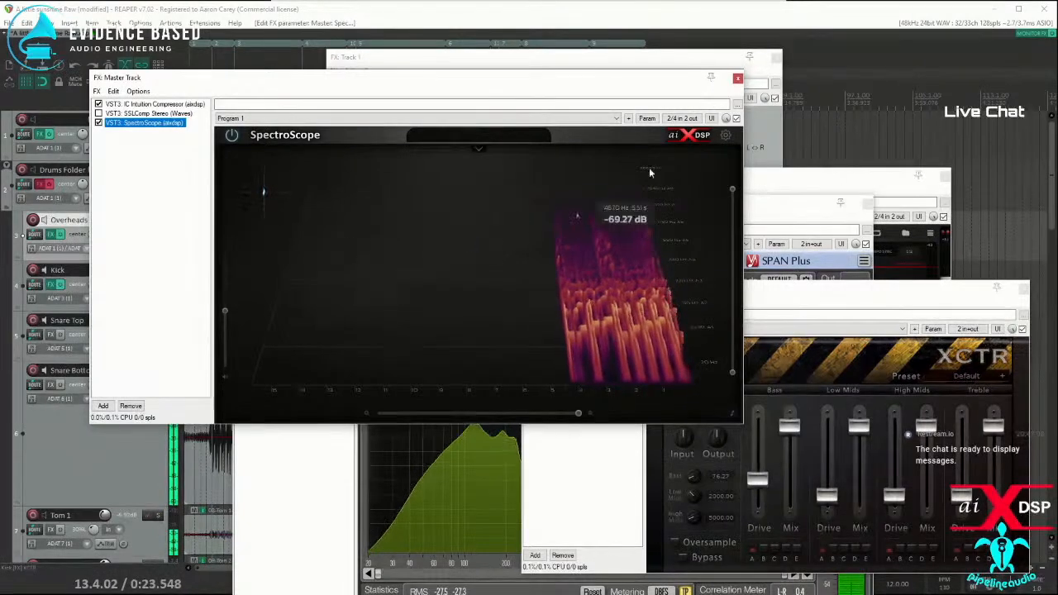
left_click(538, 13)
key("space")
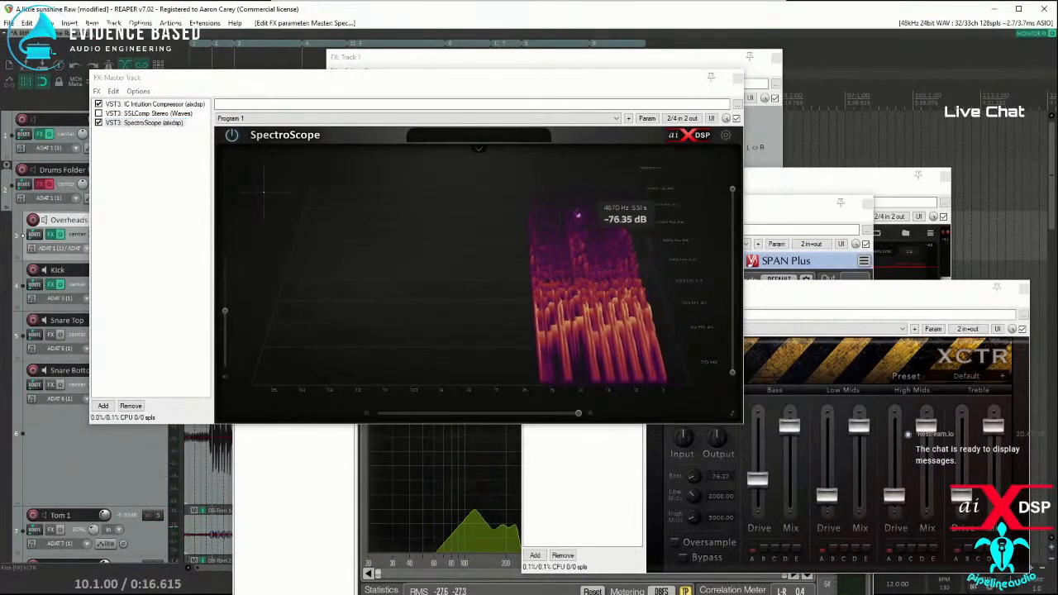